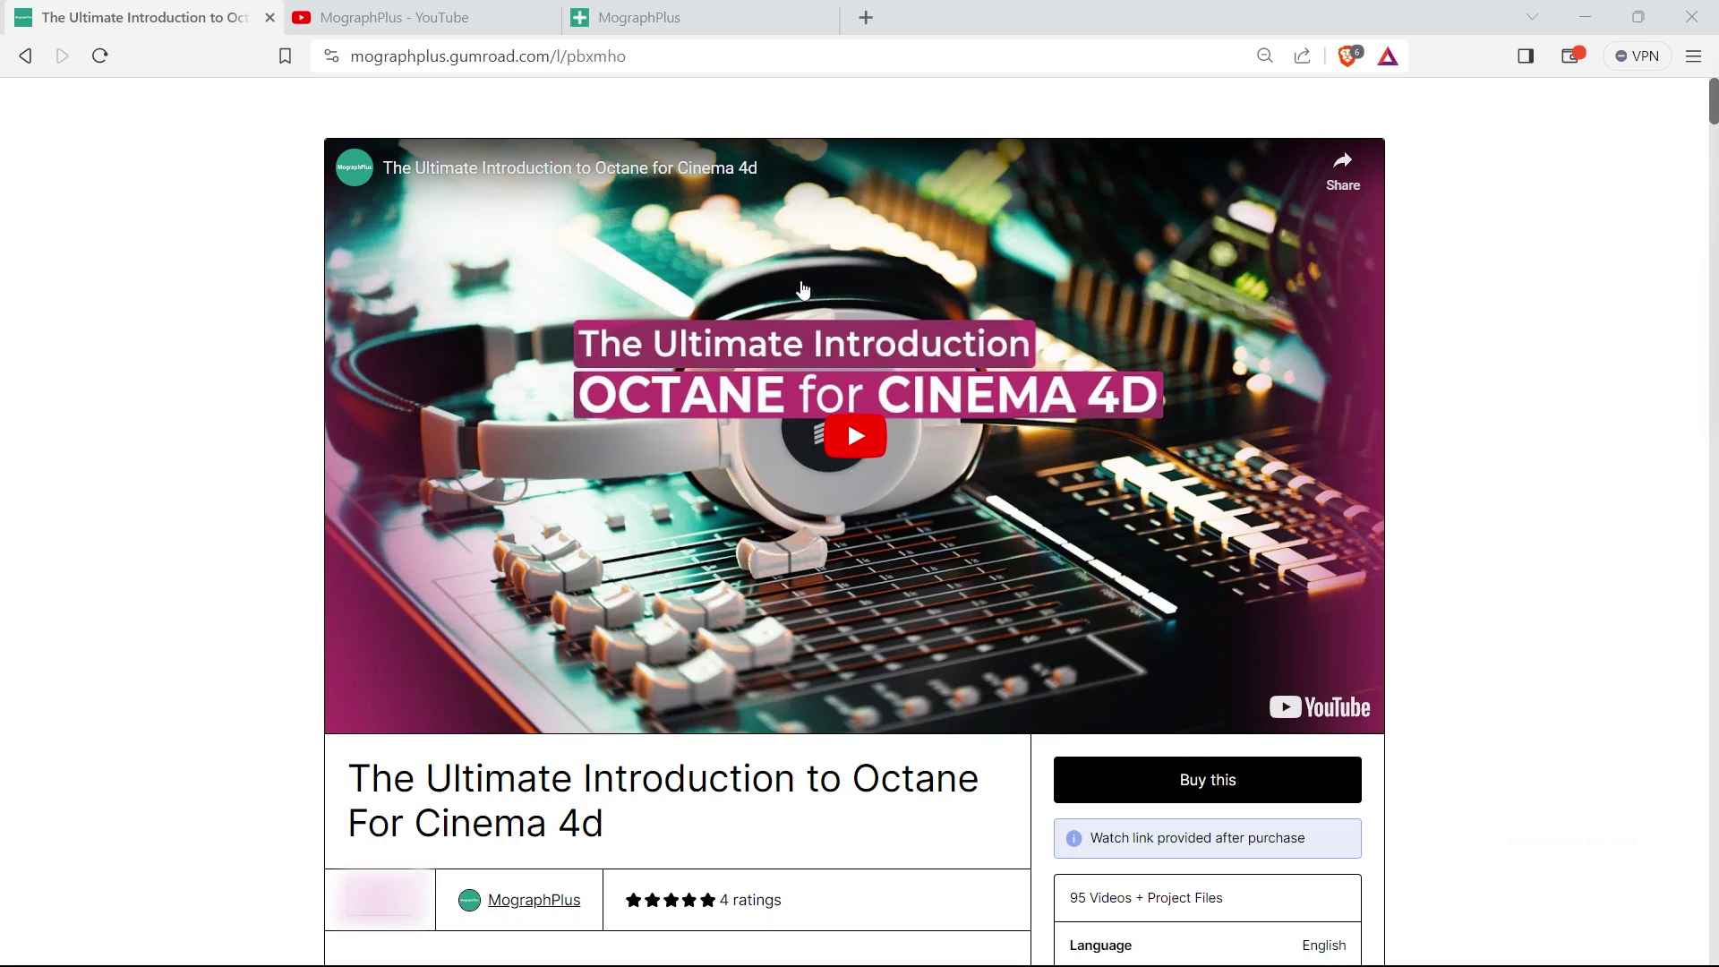
left_click(426, 11)
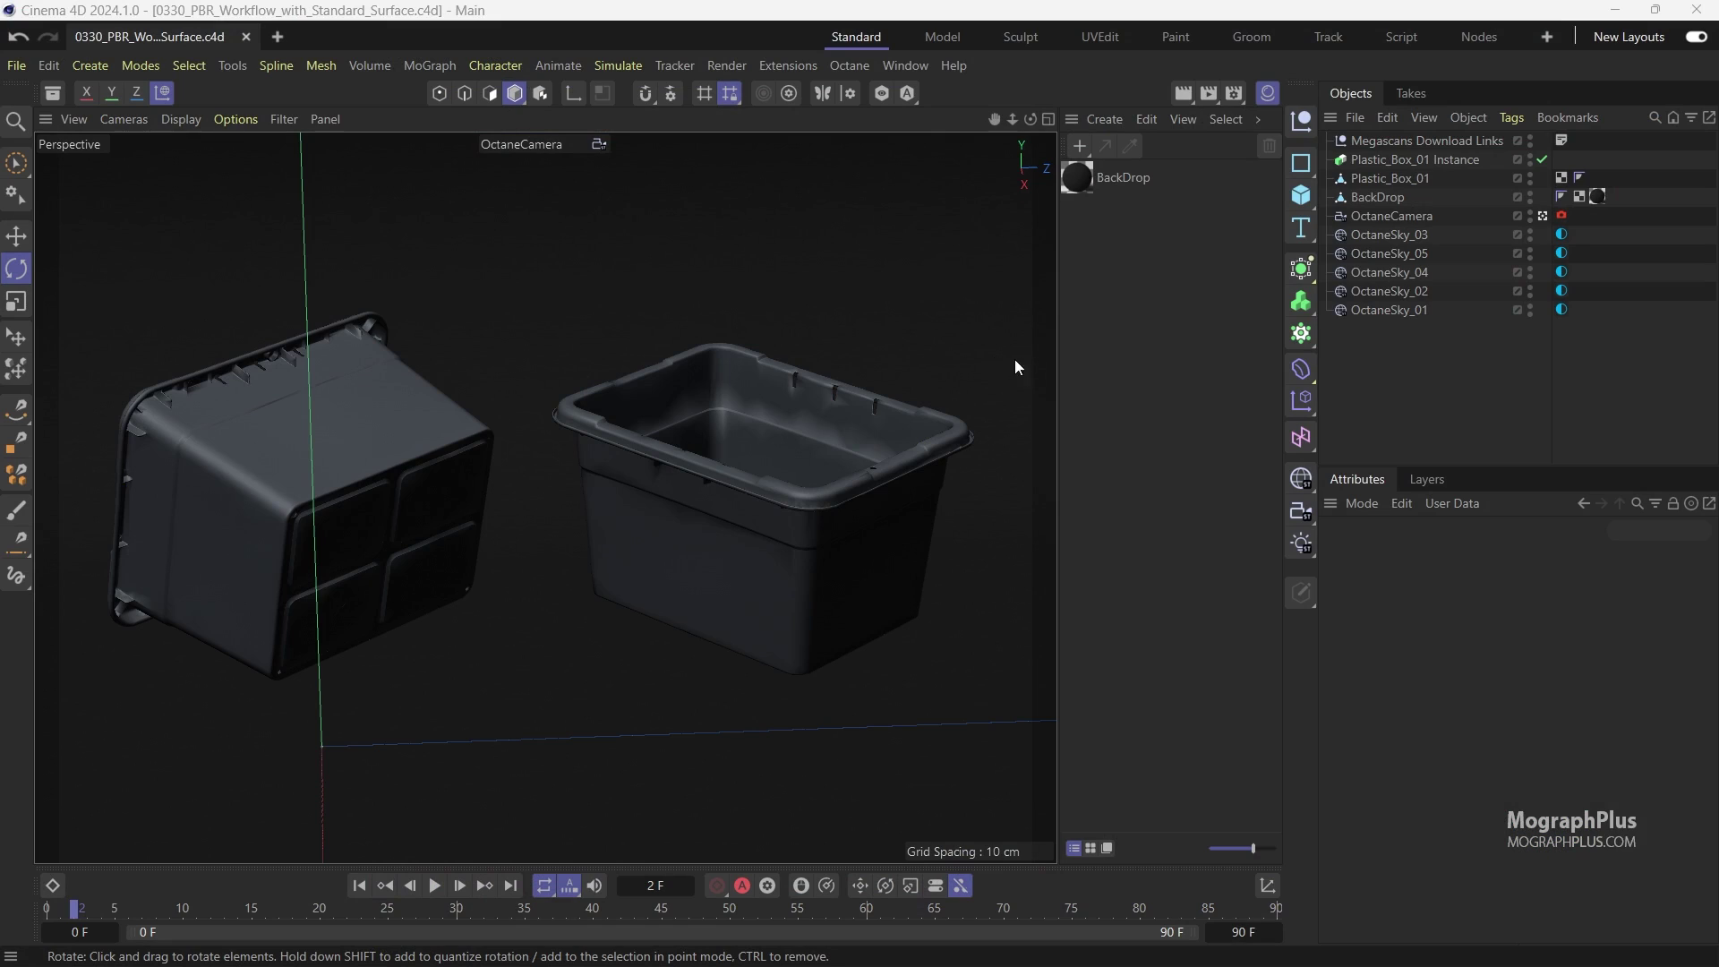
Open the annotation on the Megascans Download Links object and select the 3D model's URL in its text
left_click(1391, 178)
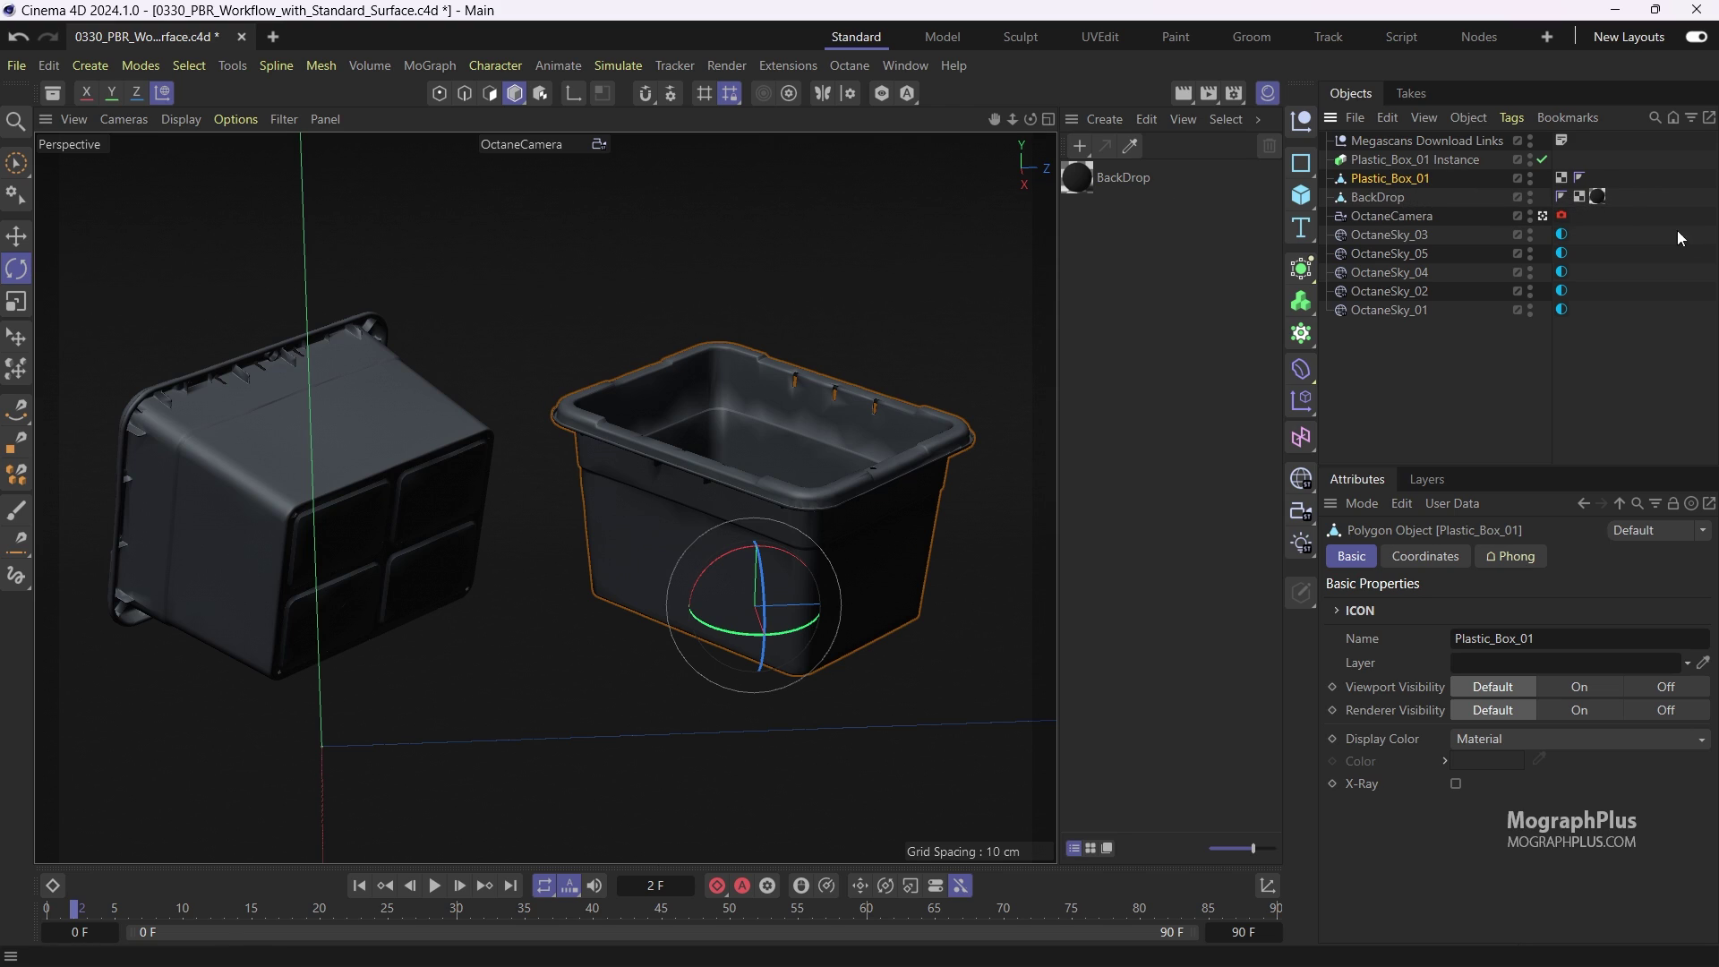
left_click(1562, 140)
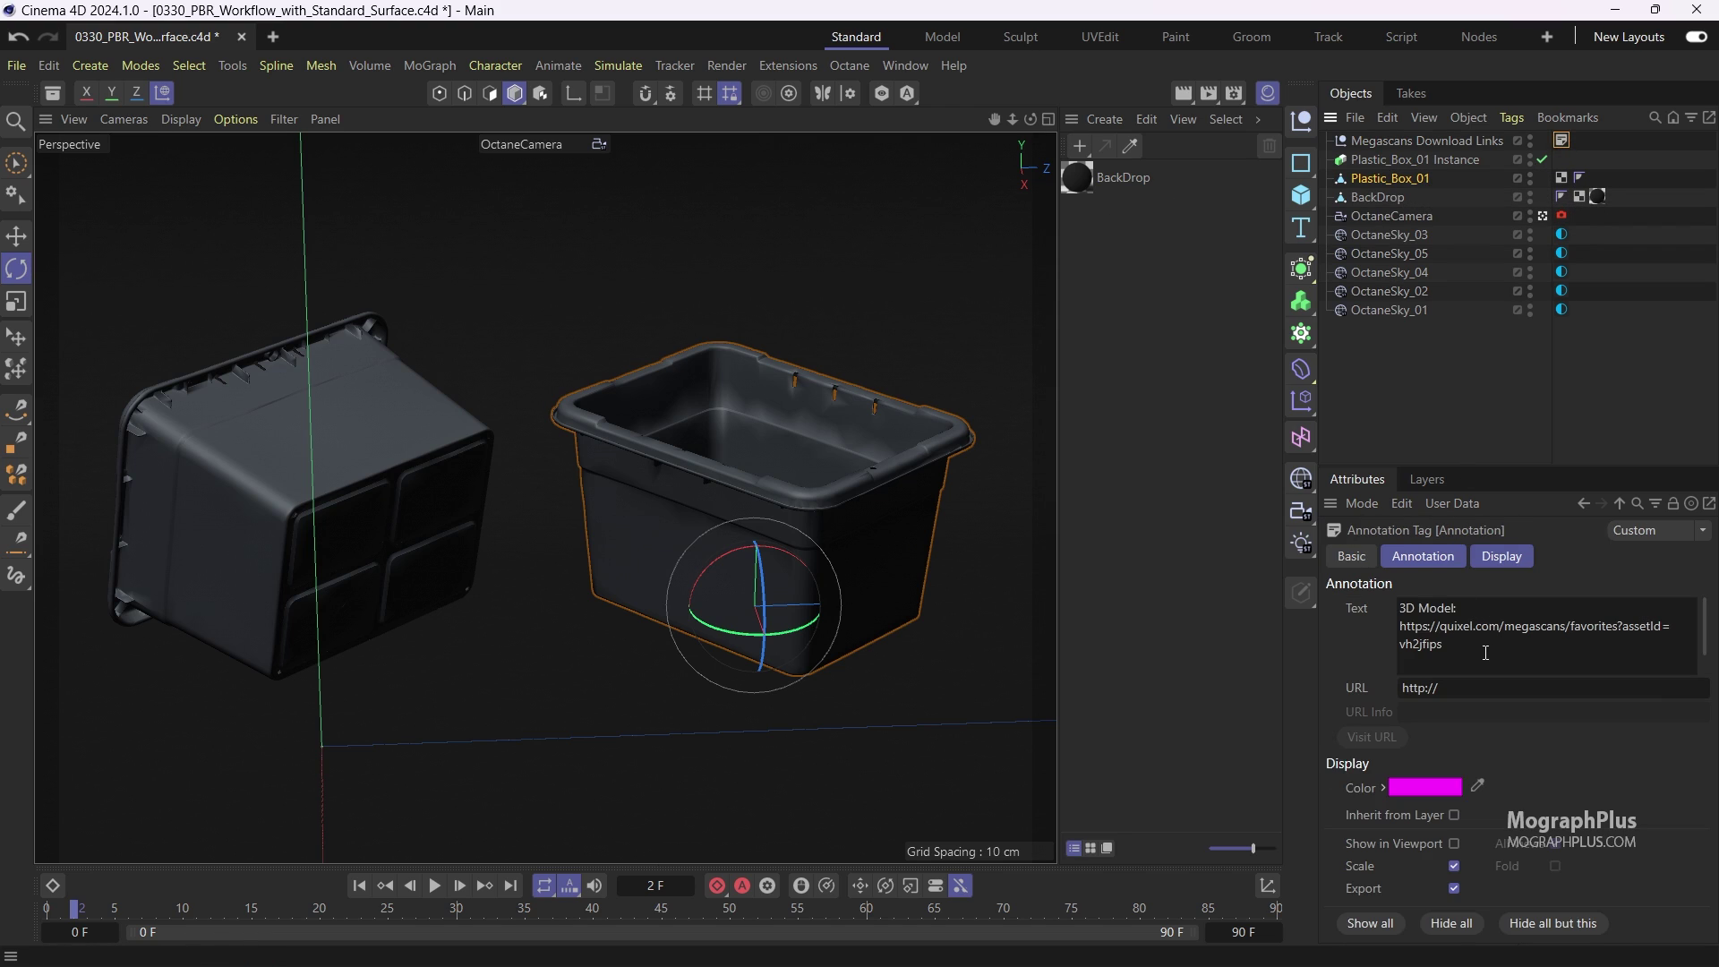
left_click_drag(1485, 652, 1347, 616)
scroll(1501, 641, "up", 1)
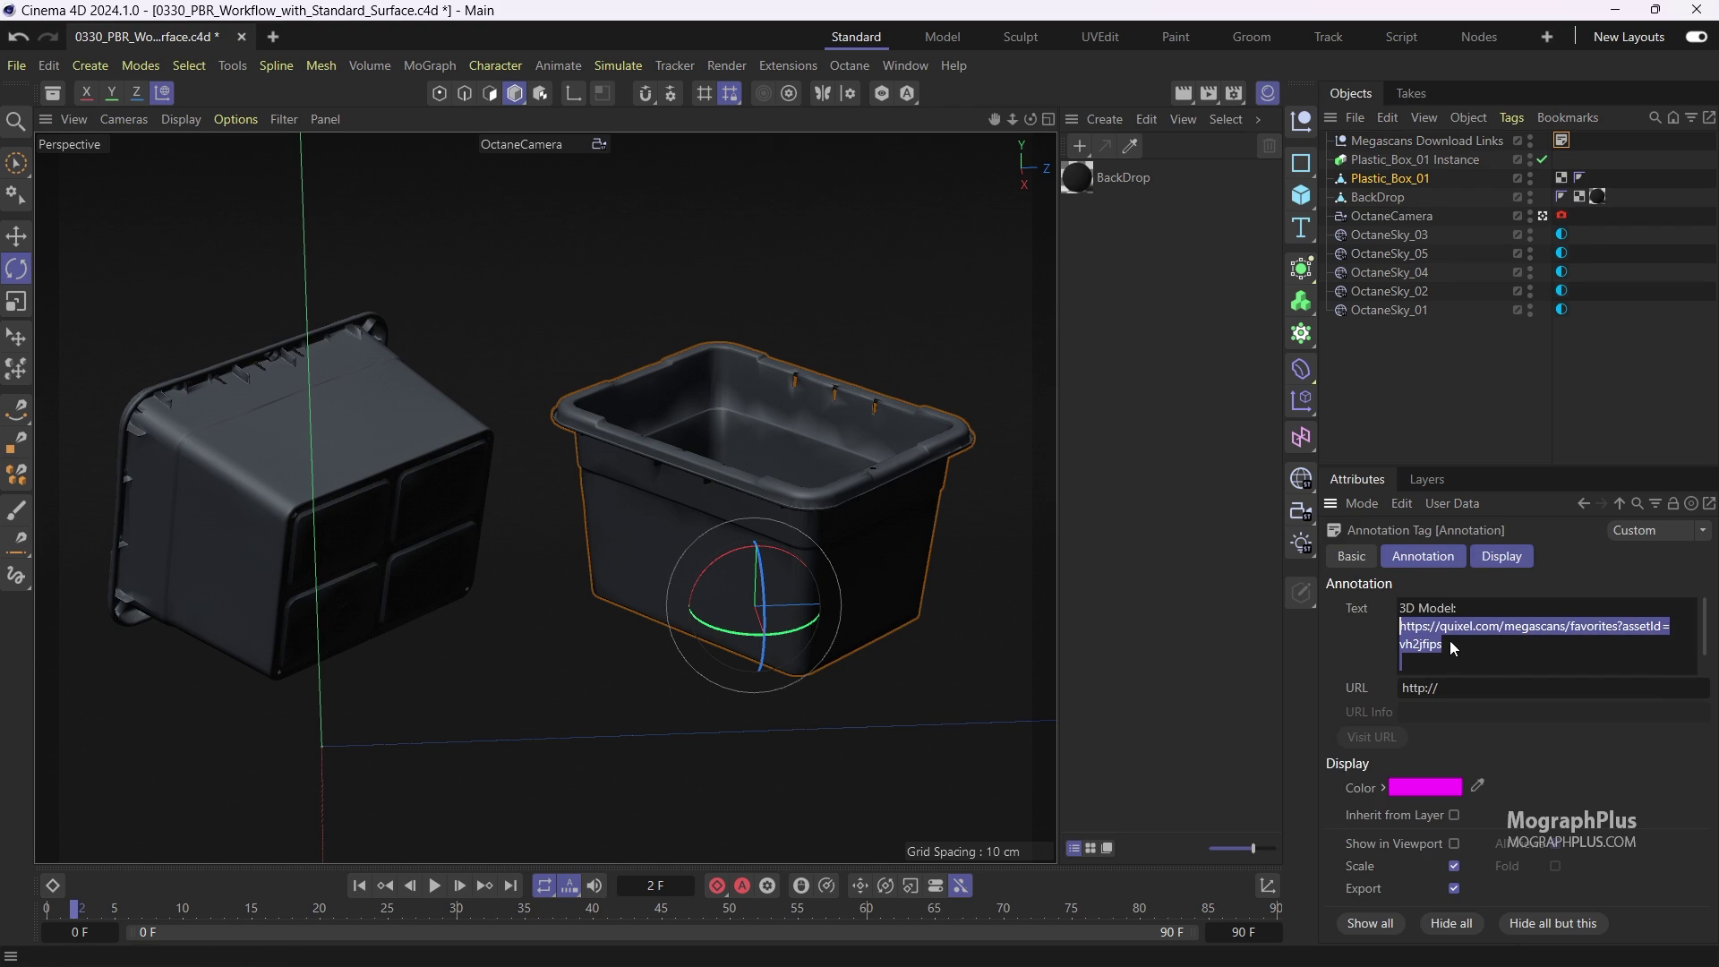
left_click_drag(1448, 643, 1358, 628)
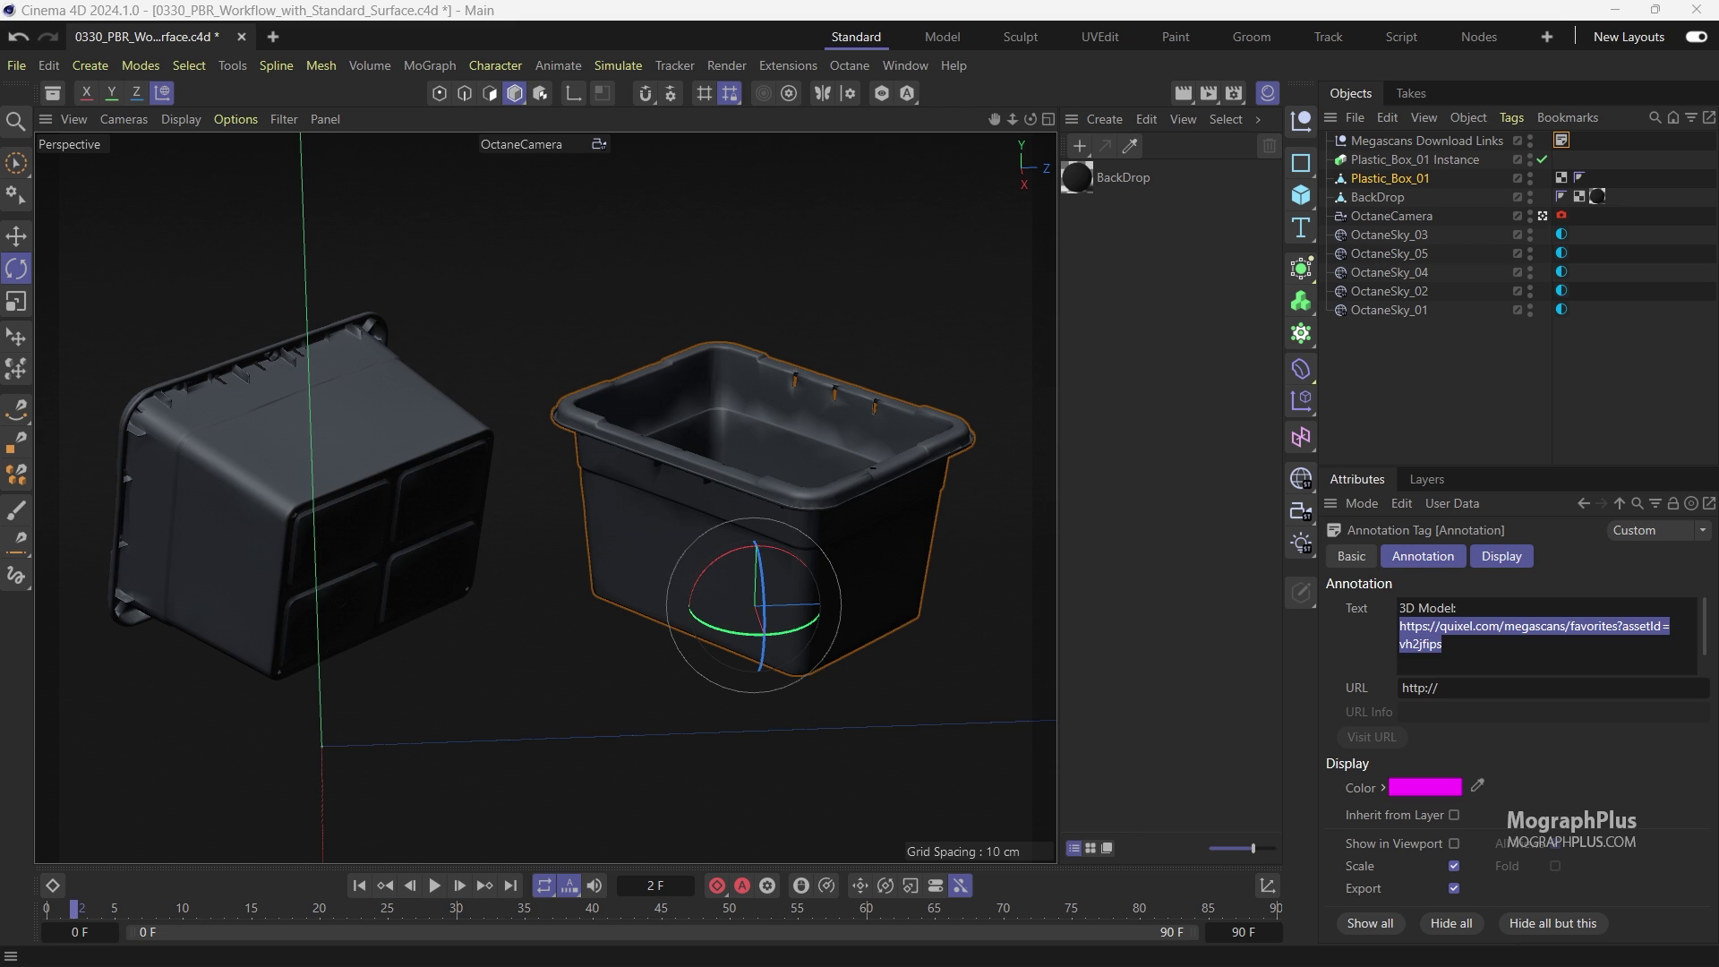
Switch to the browser to view the Quixel Plastic Box asset page and dismiss the cookie notice
left_click_drag(1718, 144, 929, 351)
left_click(1087, 340)
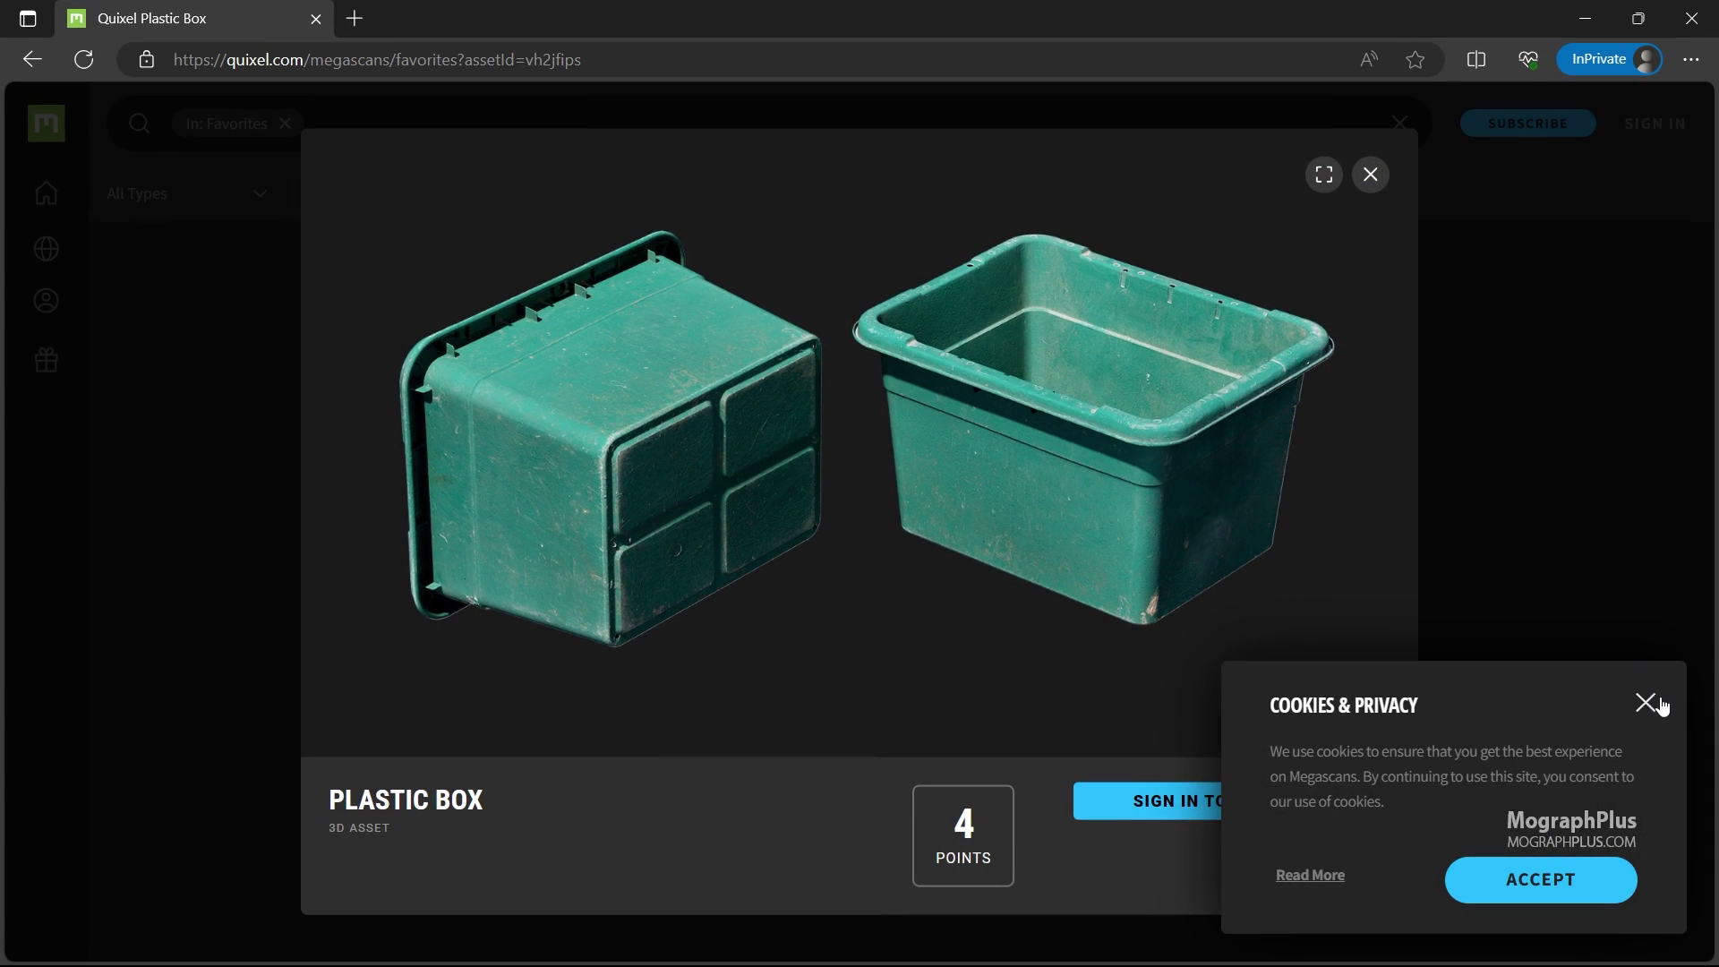
left_click(1647, 704)
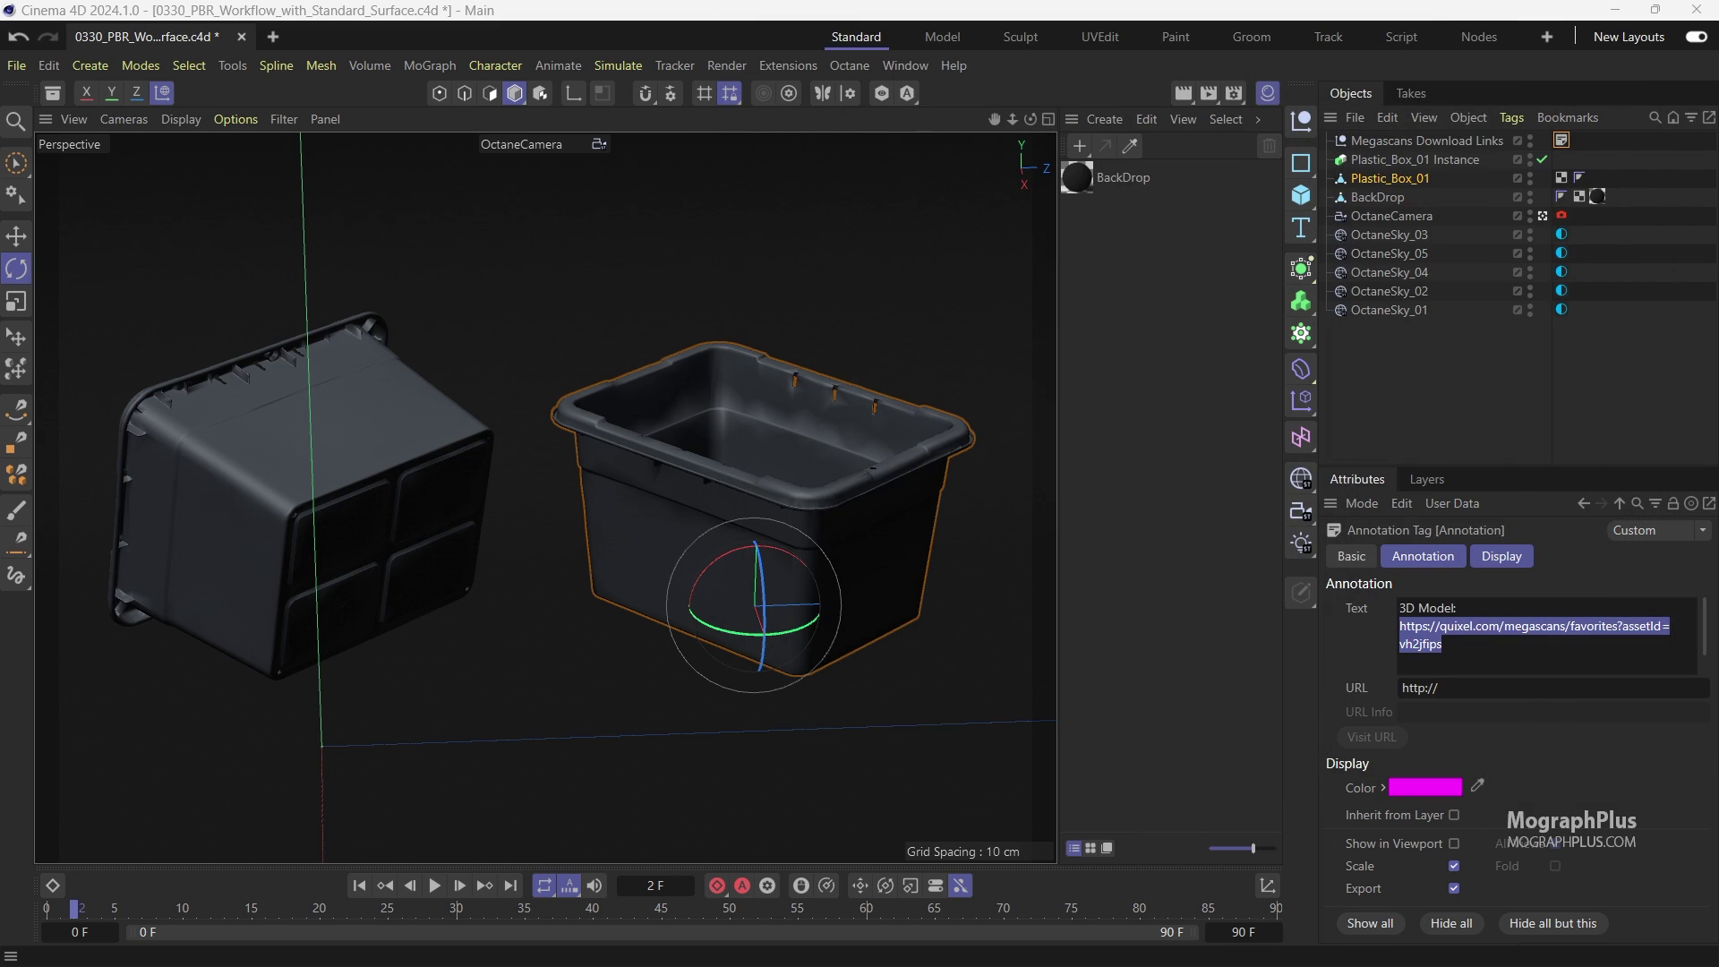
Switch to File Explorer and examine the FBX LOD models and 4K texture maps in the Industrial_Storage_Accessories_vh2jfips_4K_3d_ms folder
left_click_drag(1717, 385, 1177, 394)
double_click(1176, 394)
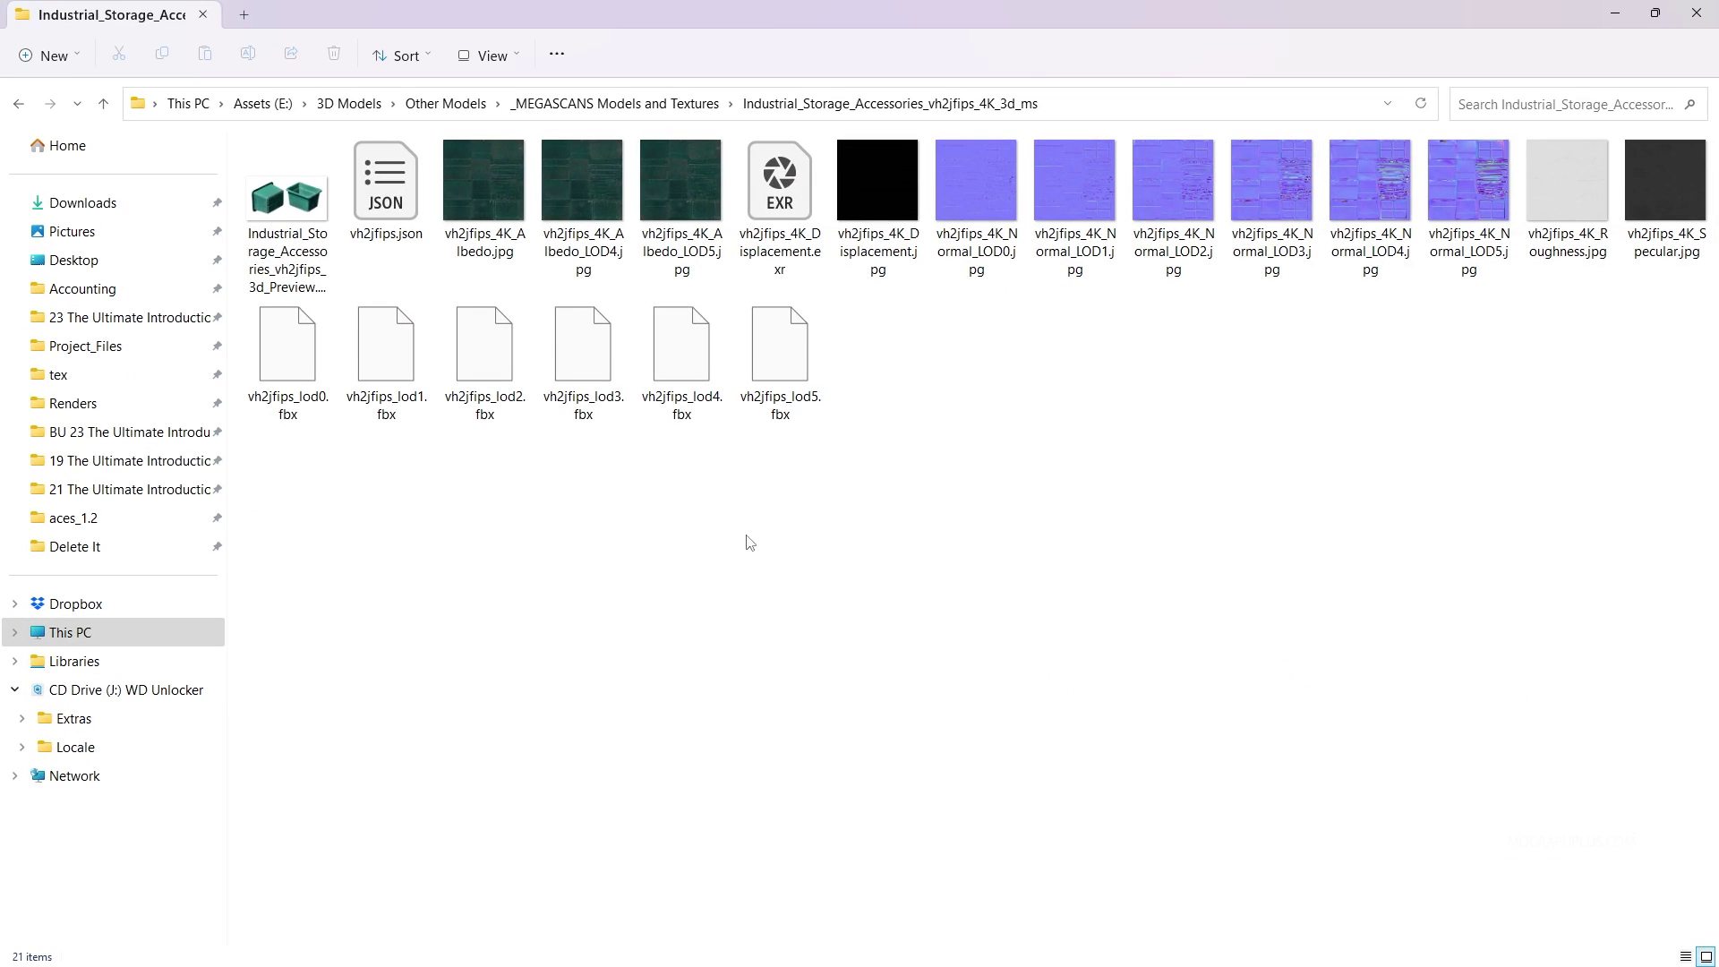
left_click_drag(819, 498, 264, 353)
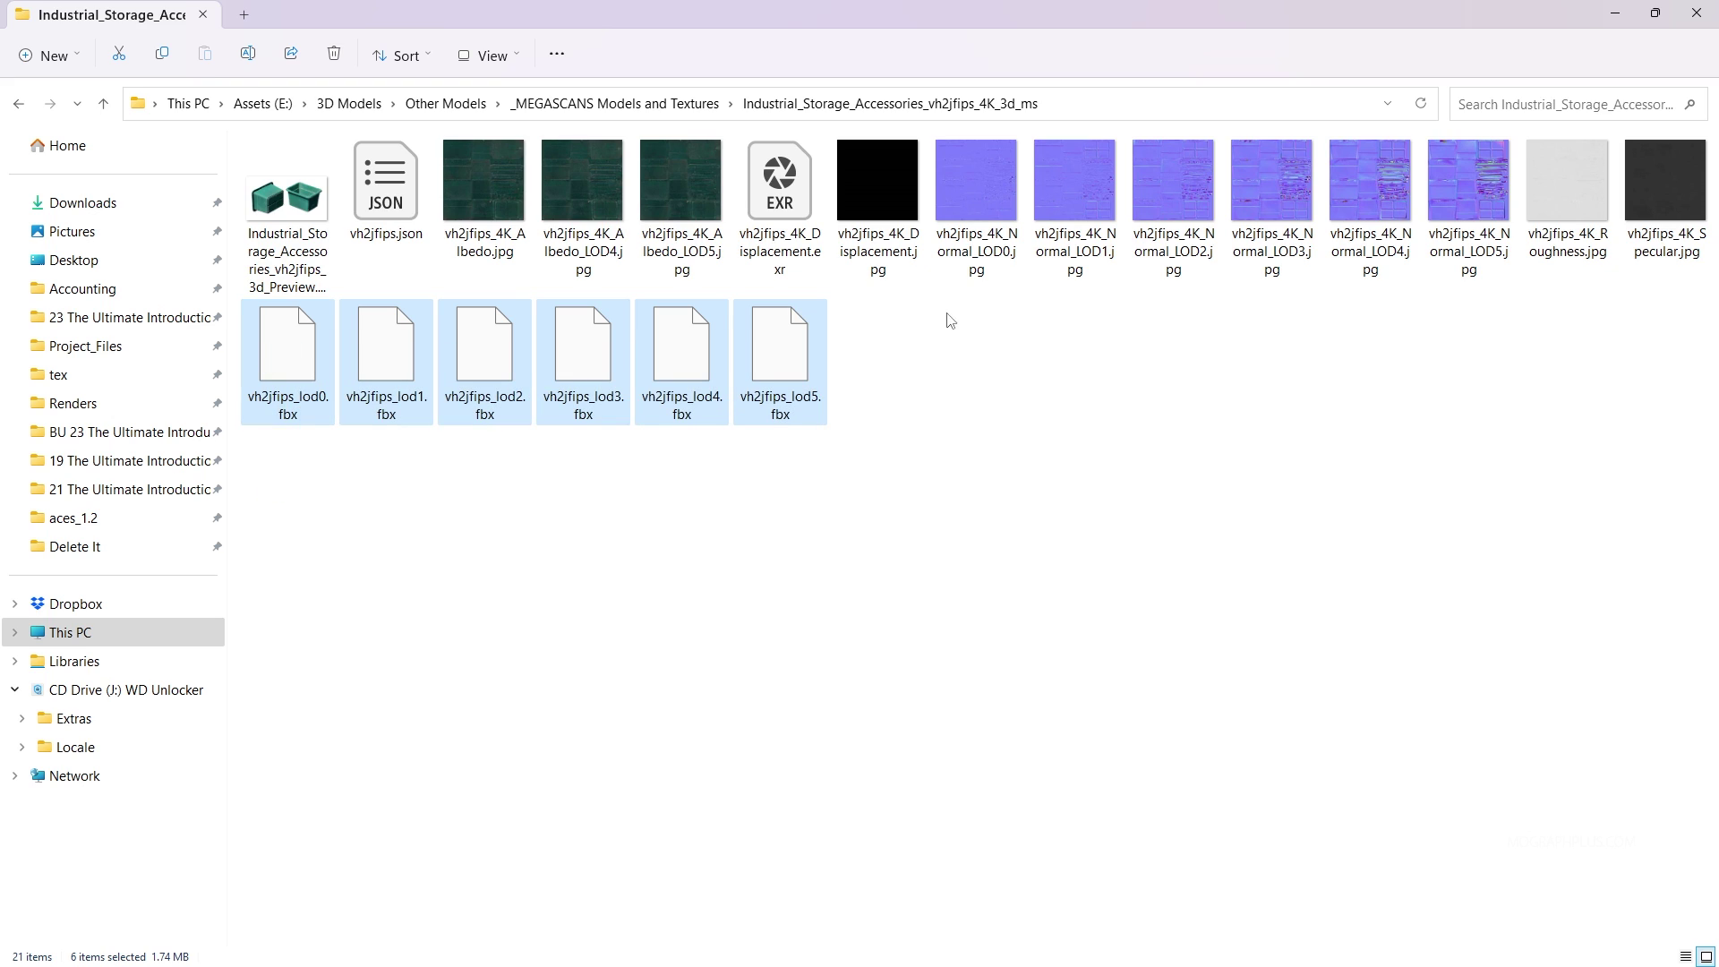
left_click(469, 191)
left_click(1642, 182, "shift")
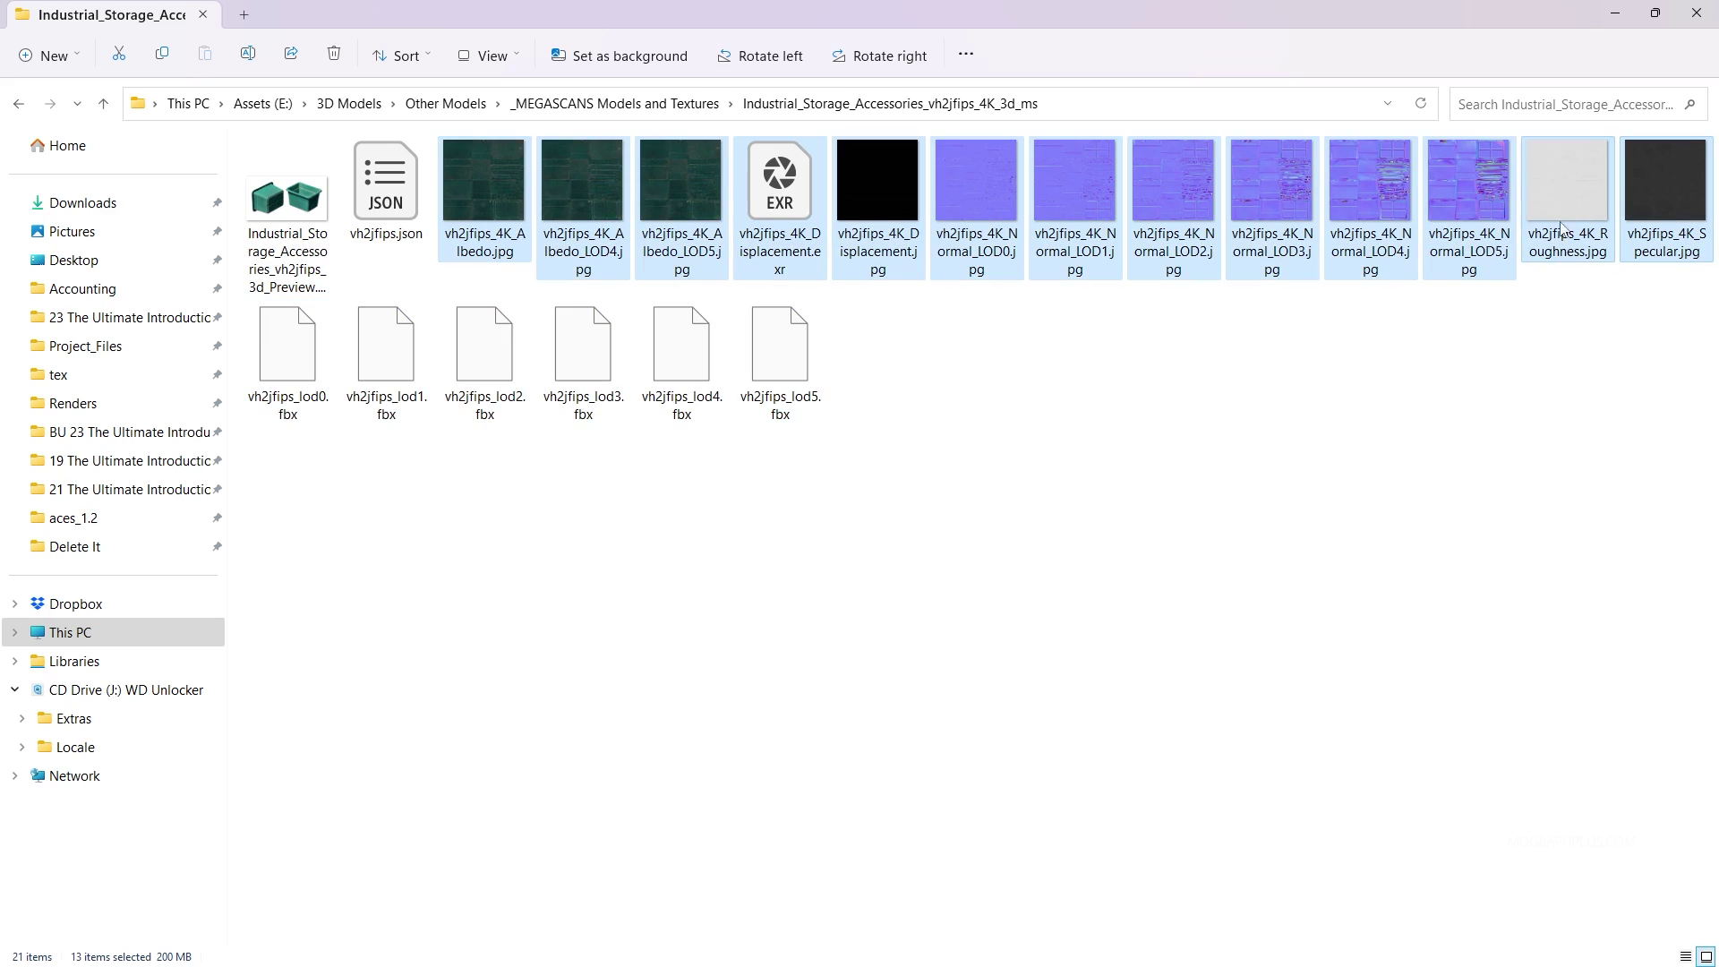
left_click(1302, 369)
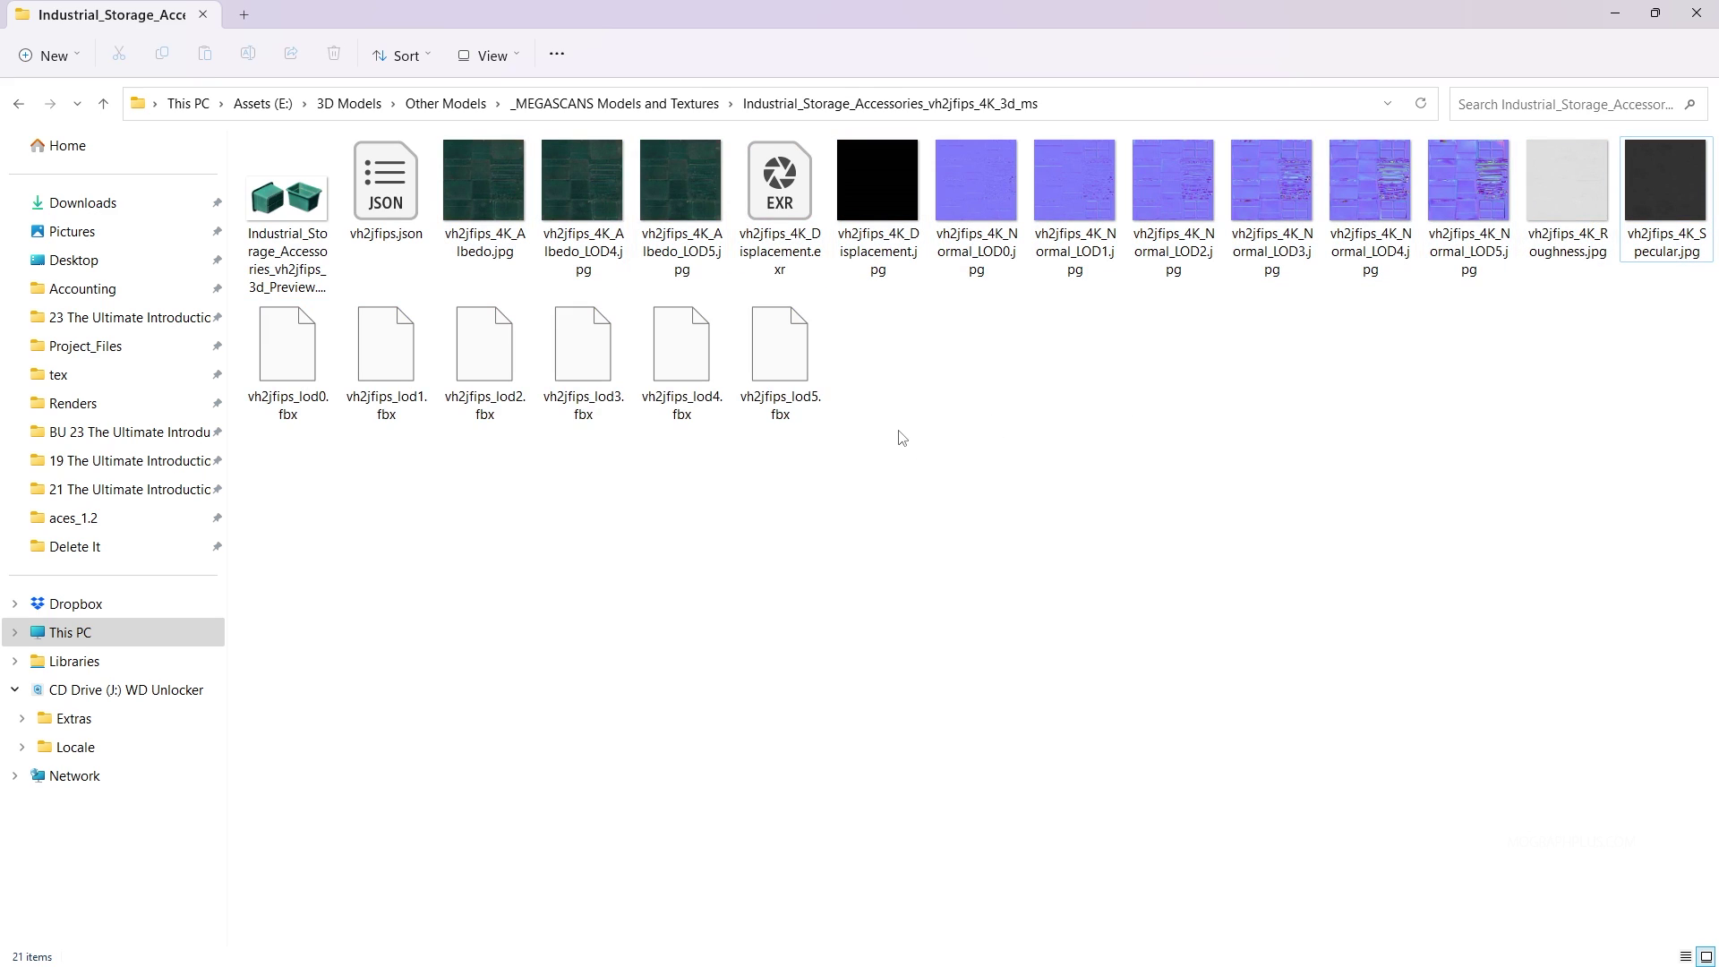
left_click(306, 367)
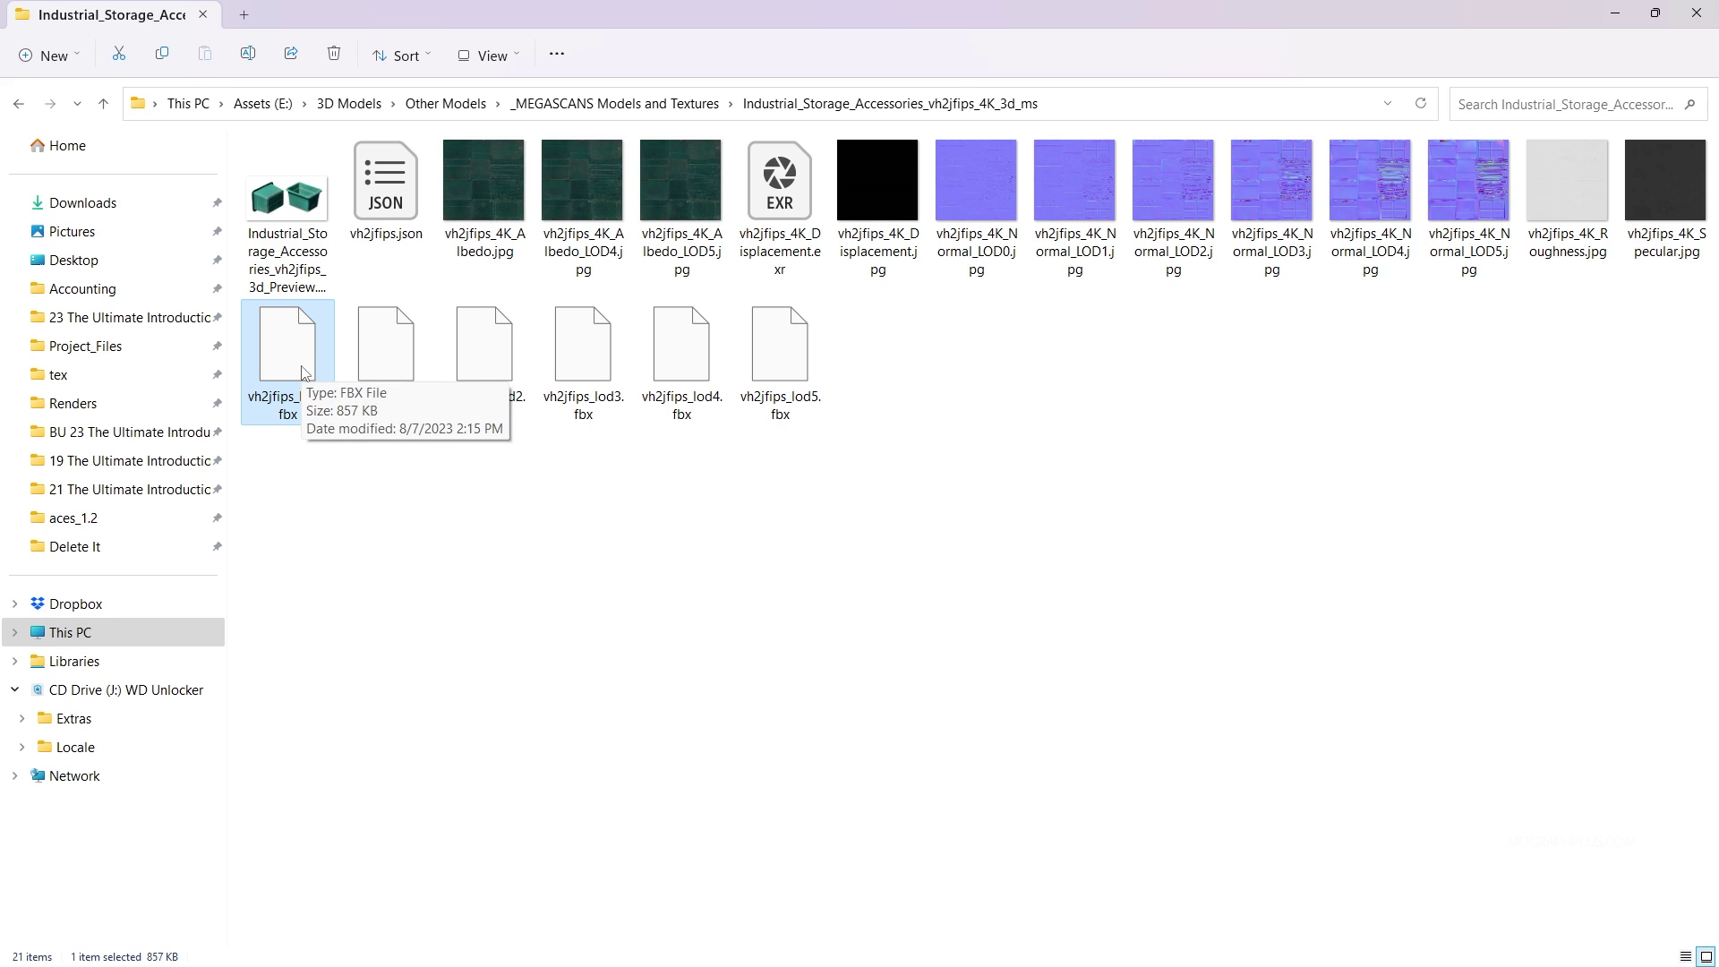
left_click(981, 190)
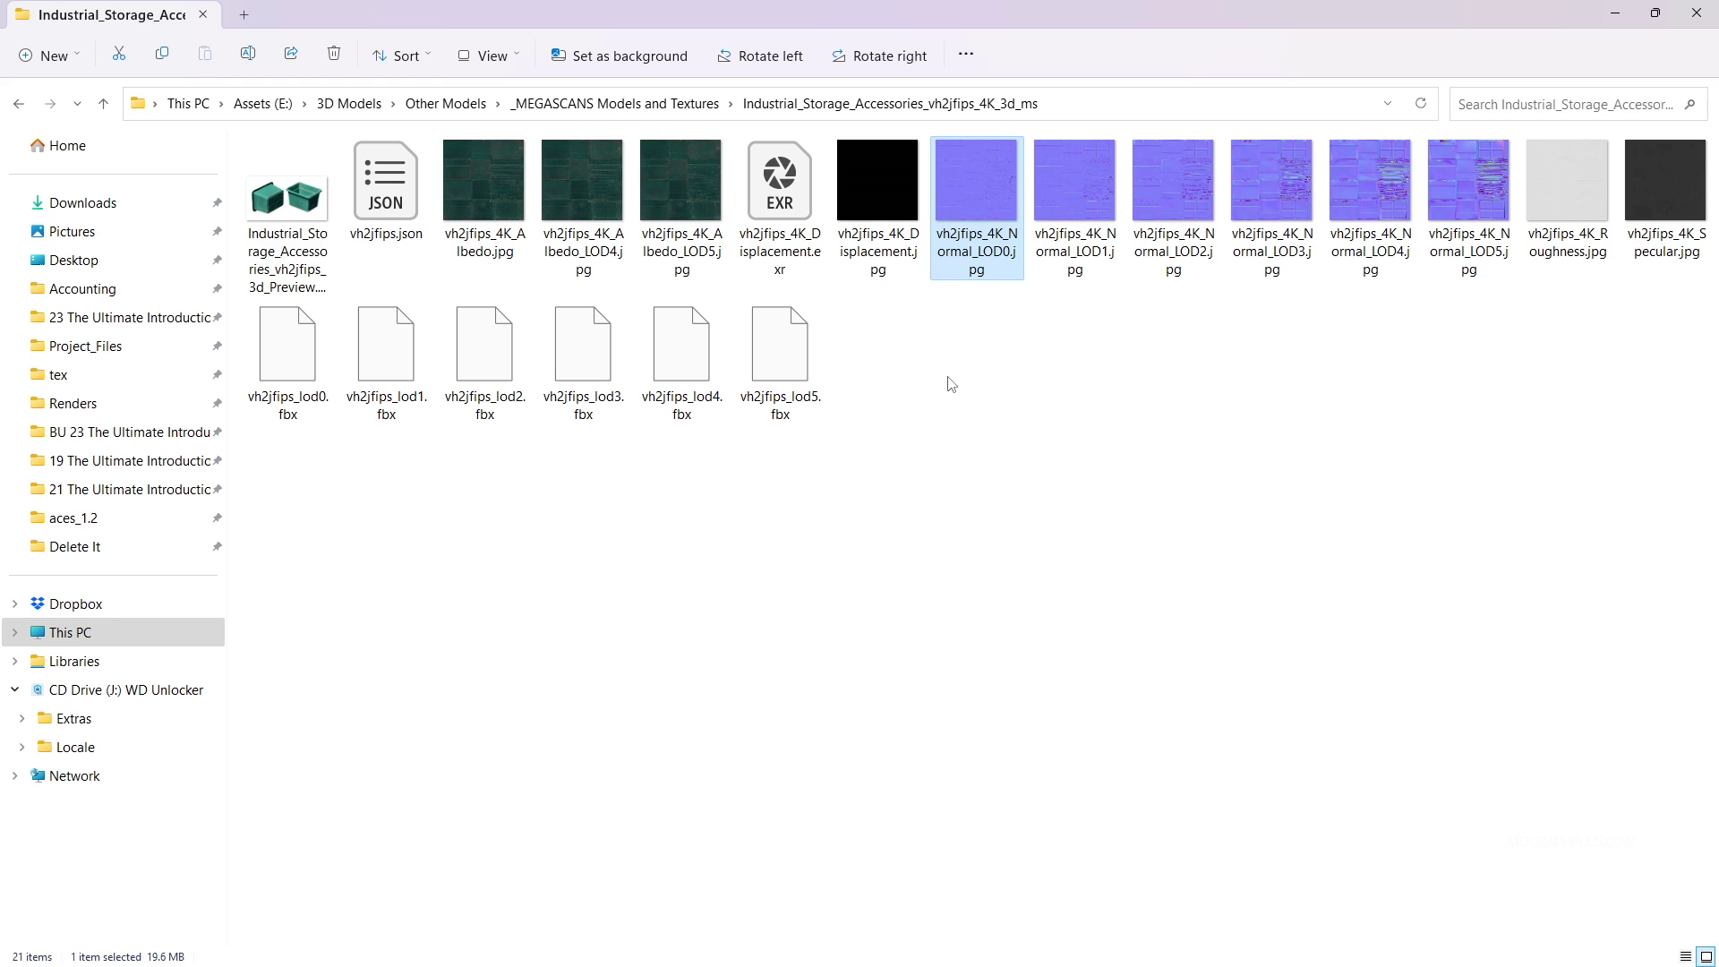
Preview the downloaded texture images from vh2jfips_4K_Albedo.jpg through the roughness and specular maps, closing the viewer when done
double_click(456, 186)
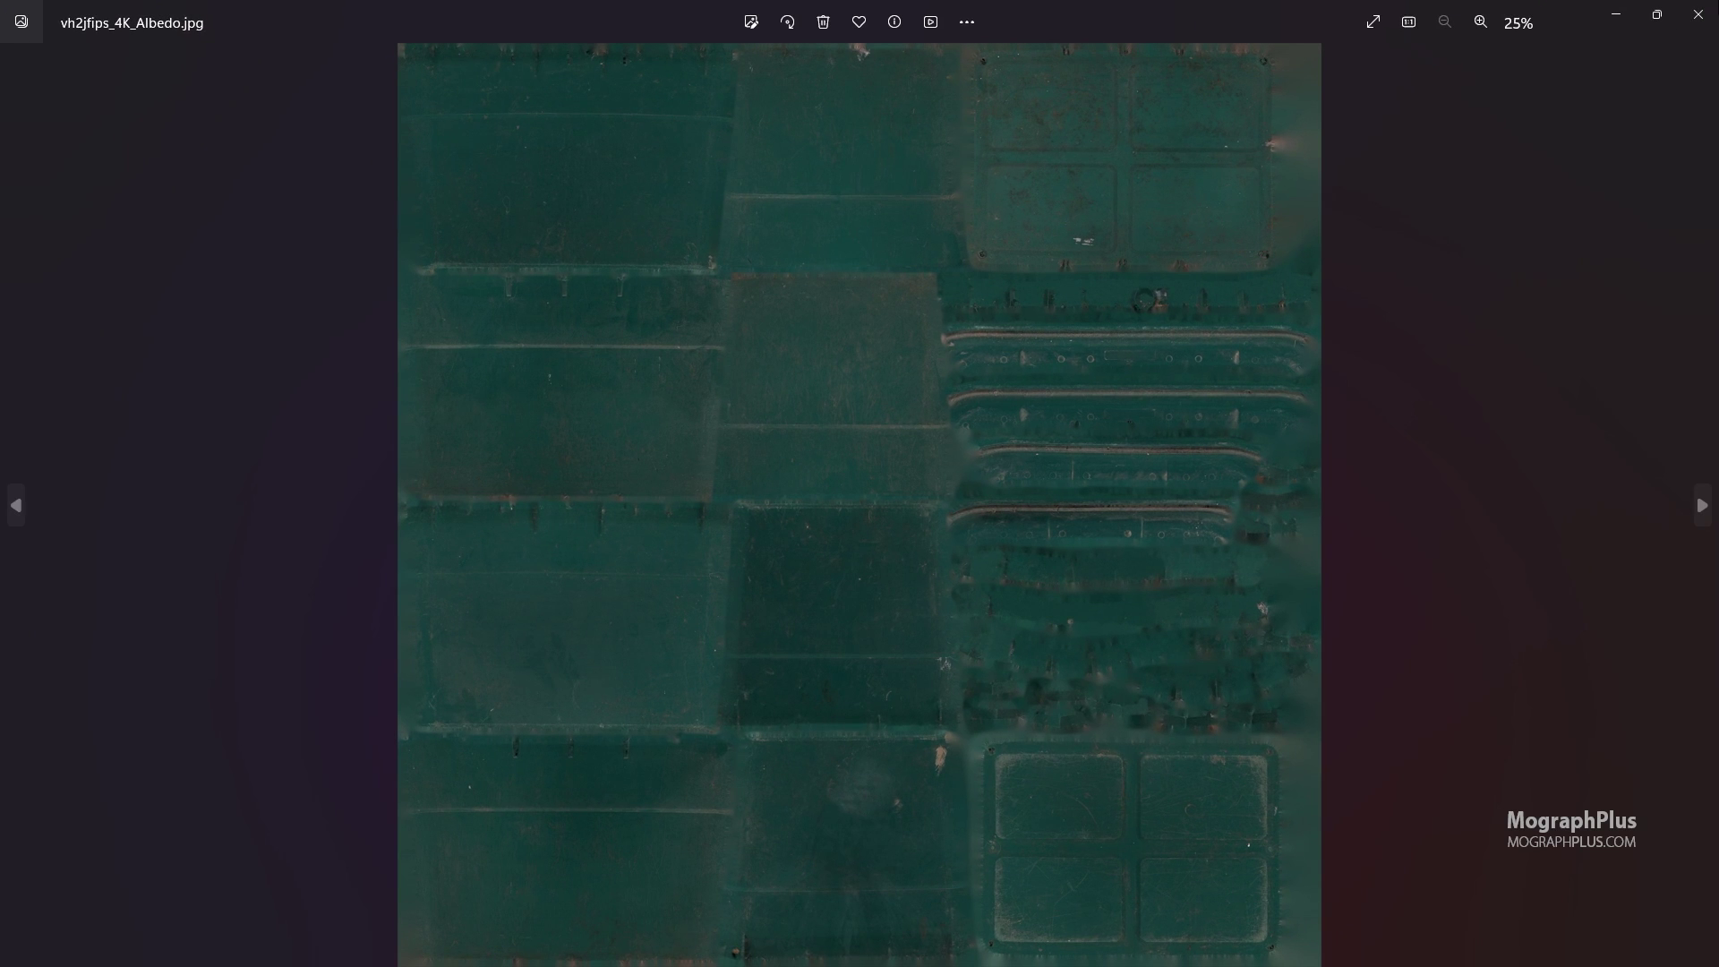
left_click(1709, 9)
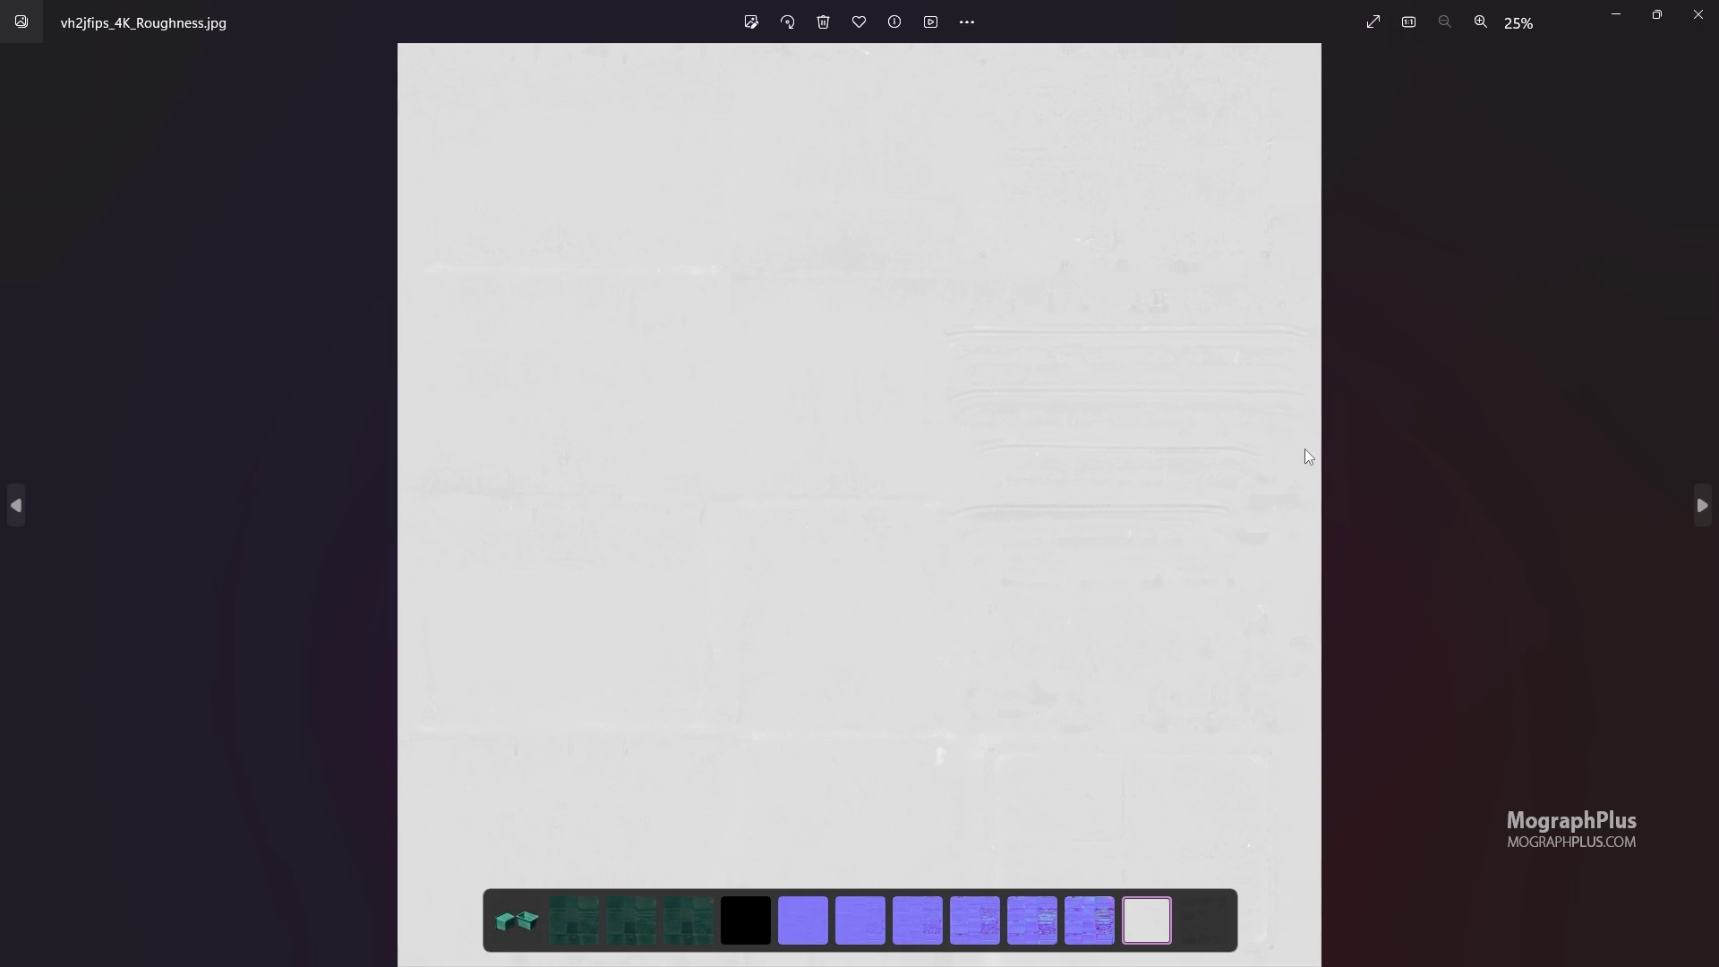
left_click(1698, 14)
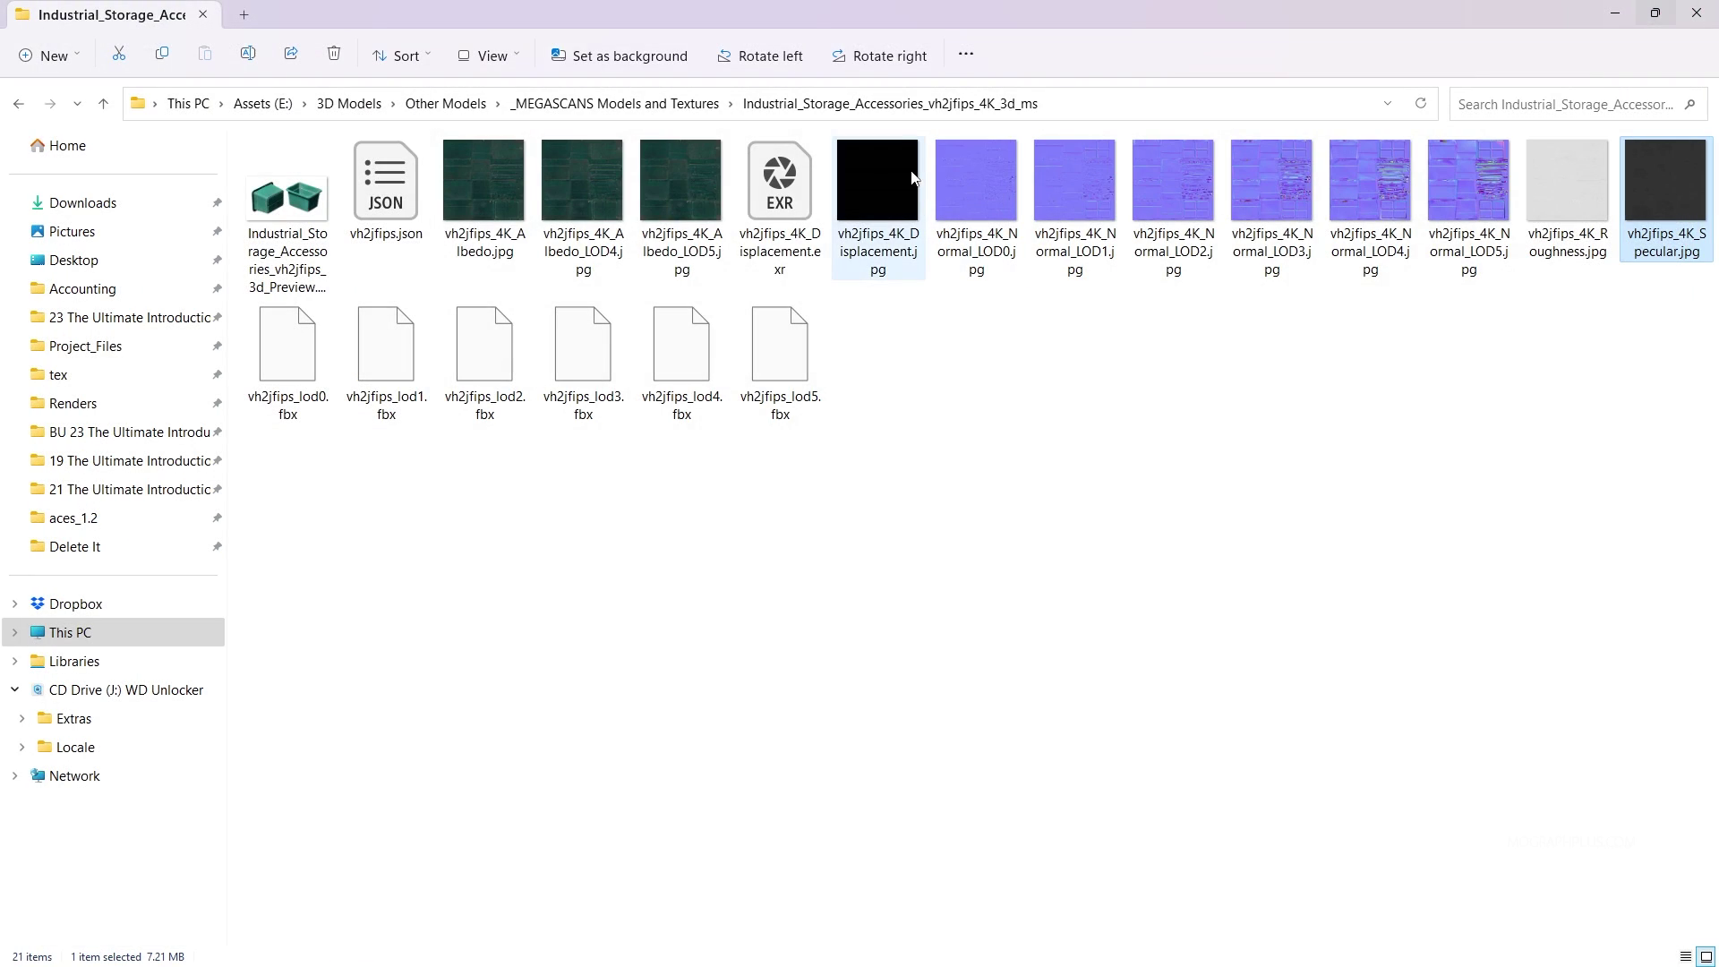
Preview vh2jfips_4K_Displacement.jpg, then close the image viewer and the downloaded asset's folder window
left_click(889, 174)
double_click(889, 173)
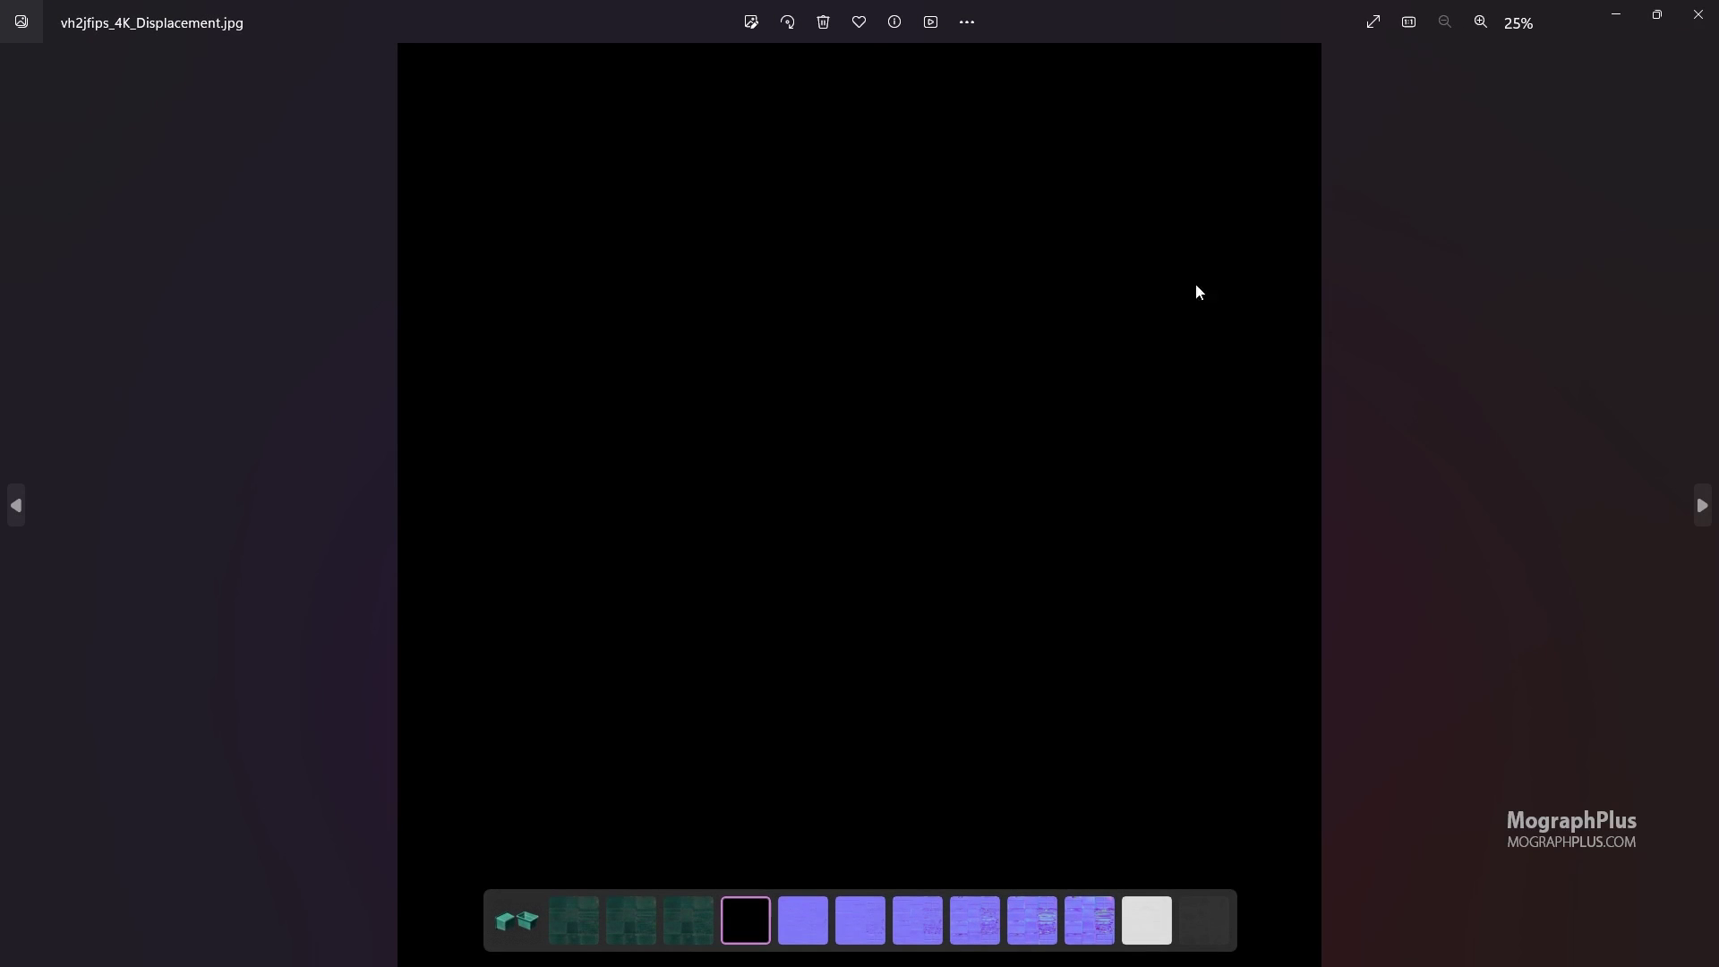
scroll(1185, 298, "up", 1)
scroll(1186, 298, "up", 1)
left_click(1698, 15)
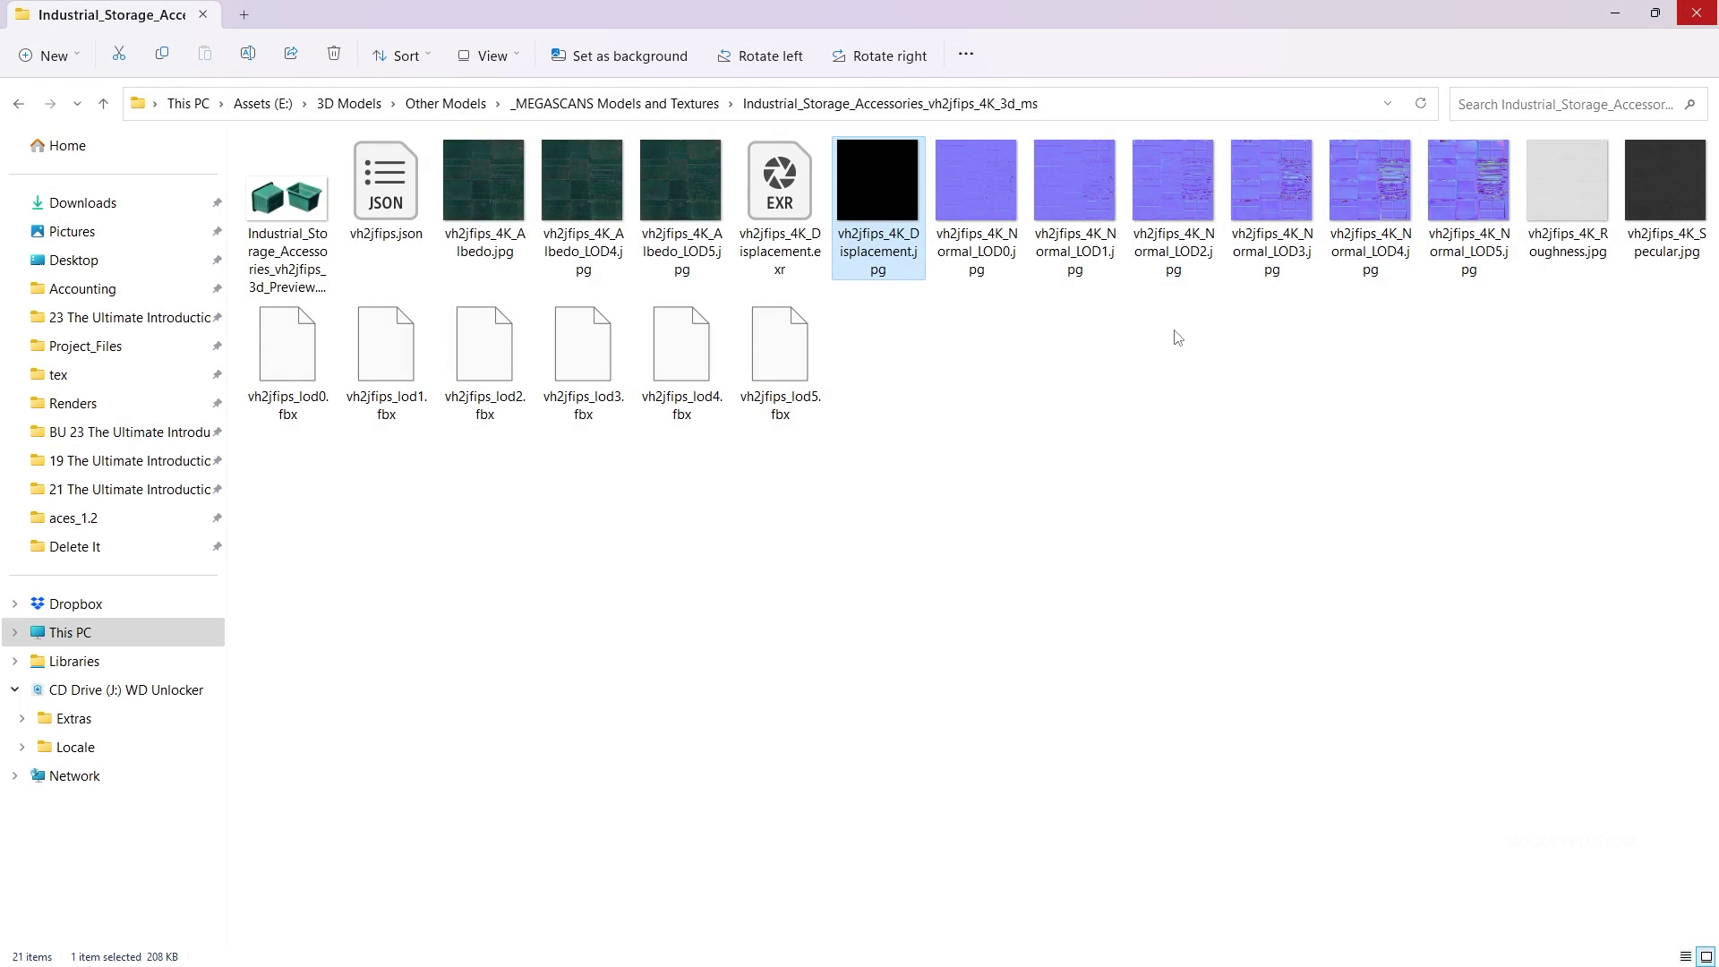
left_click(1694, 14)
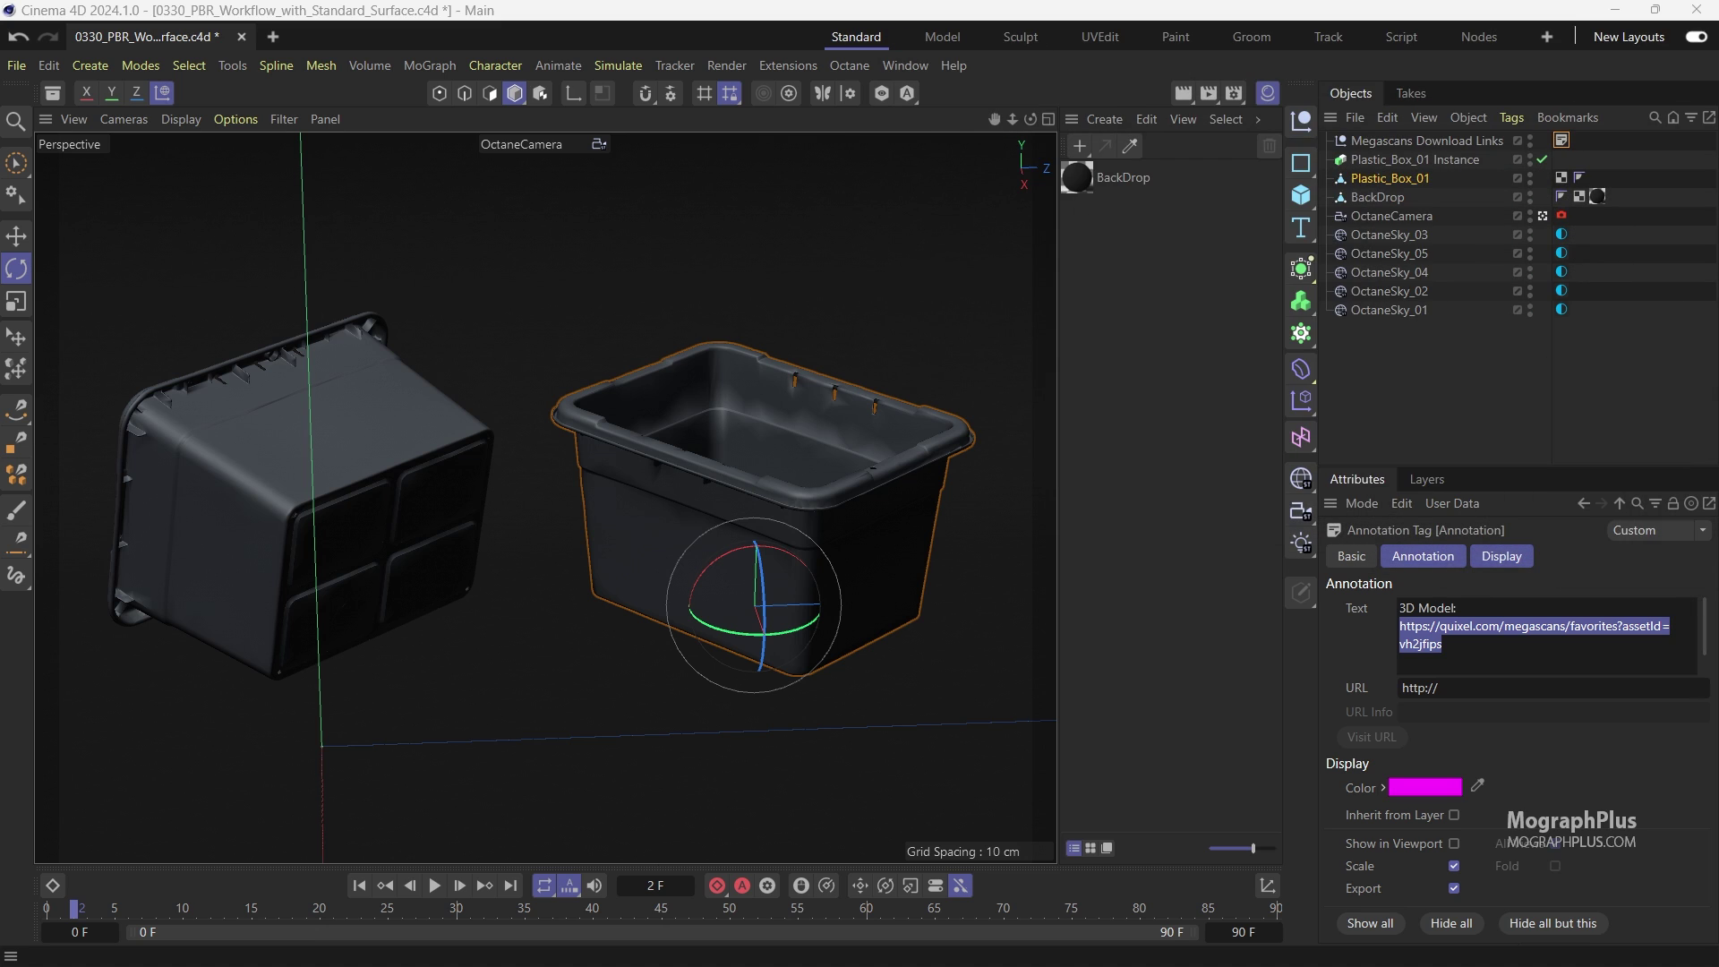
Bring up the project's tex/Plastic_Box folder and preview its box textures from Plastic_Box_Albedo.jpg through the specular map
left_click_drag(1718, 158, 881, 322)
double_click(881, 322)
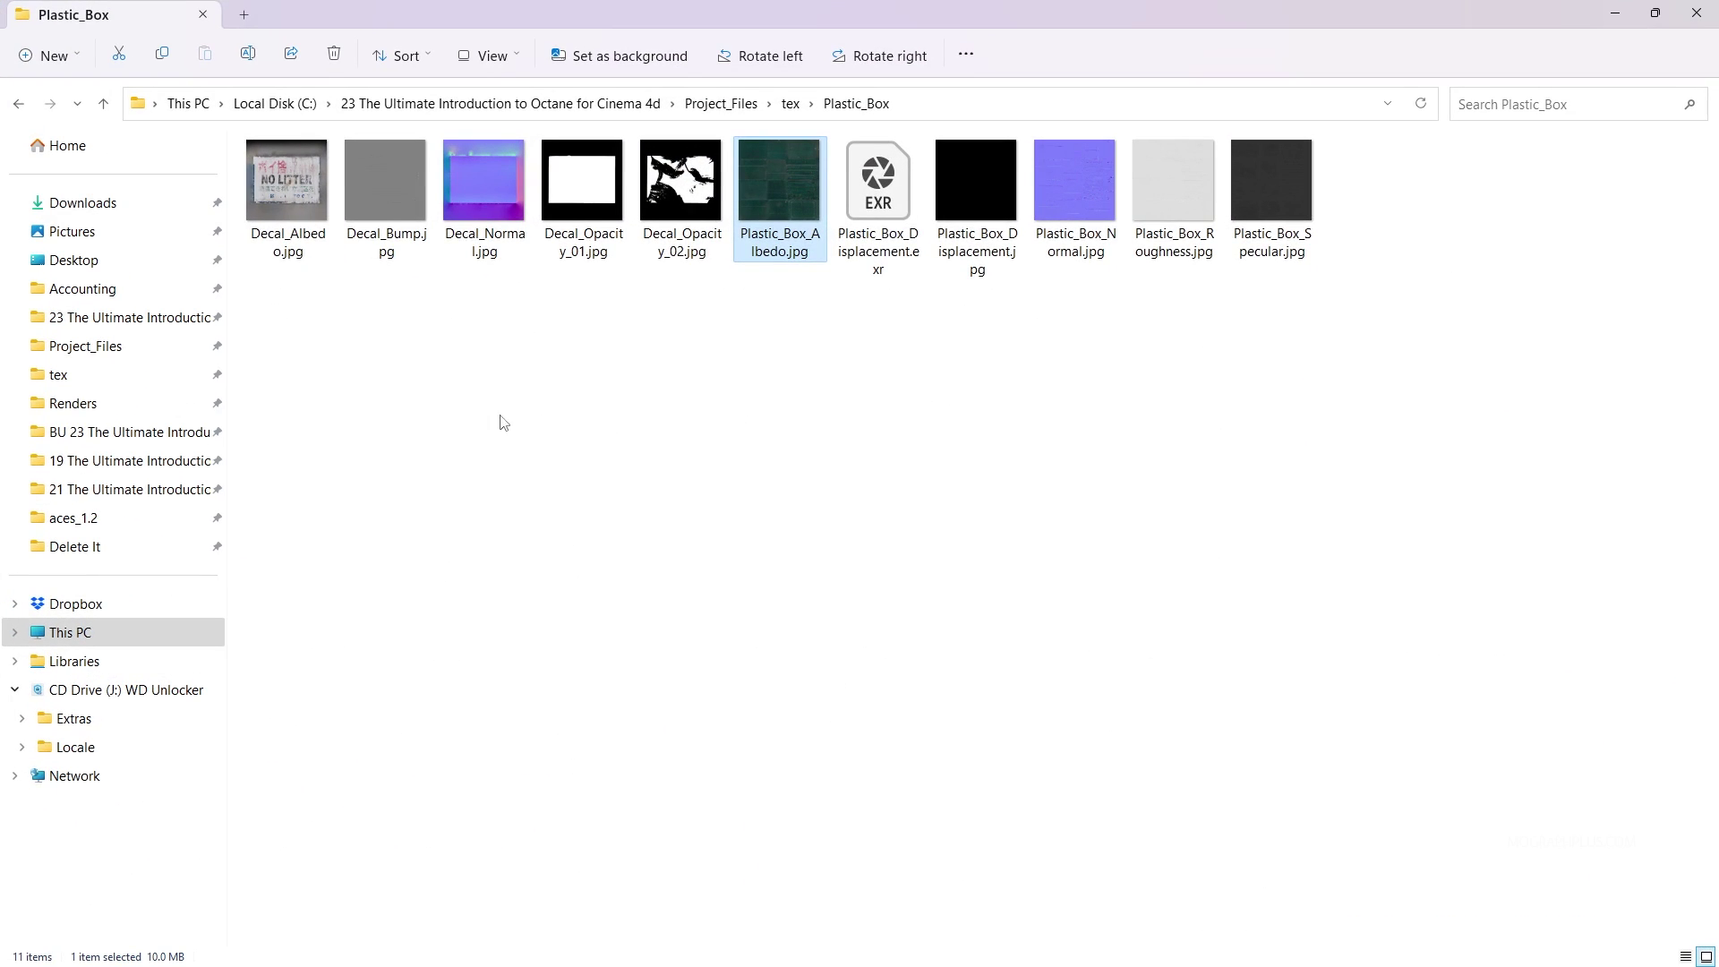
double_click(768, 204)
key("Right")
key("Right")
key("Right")
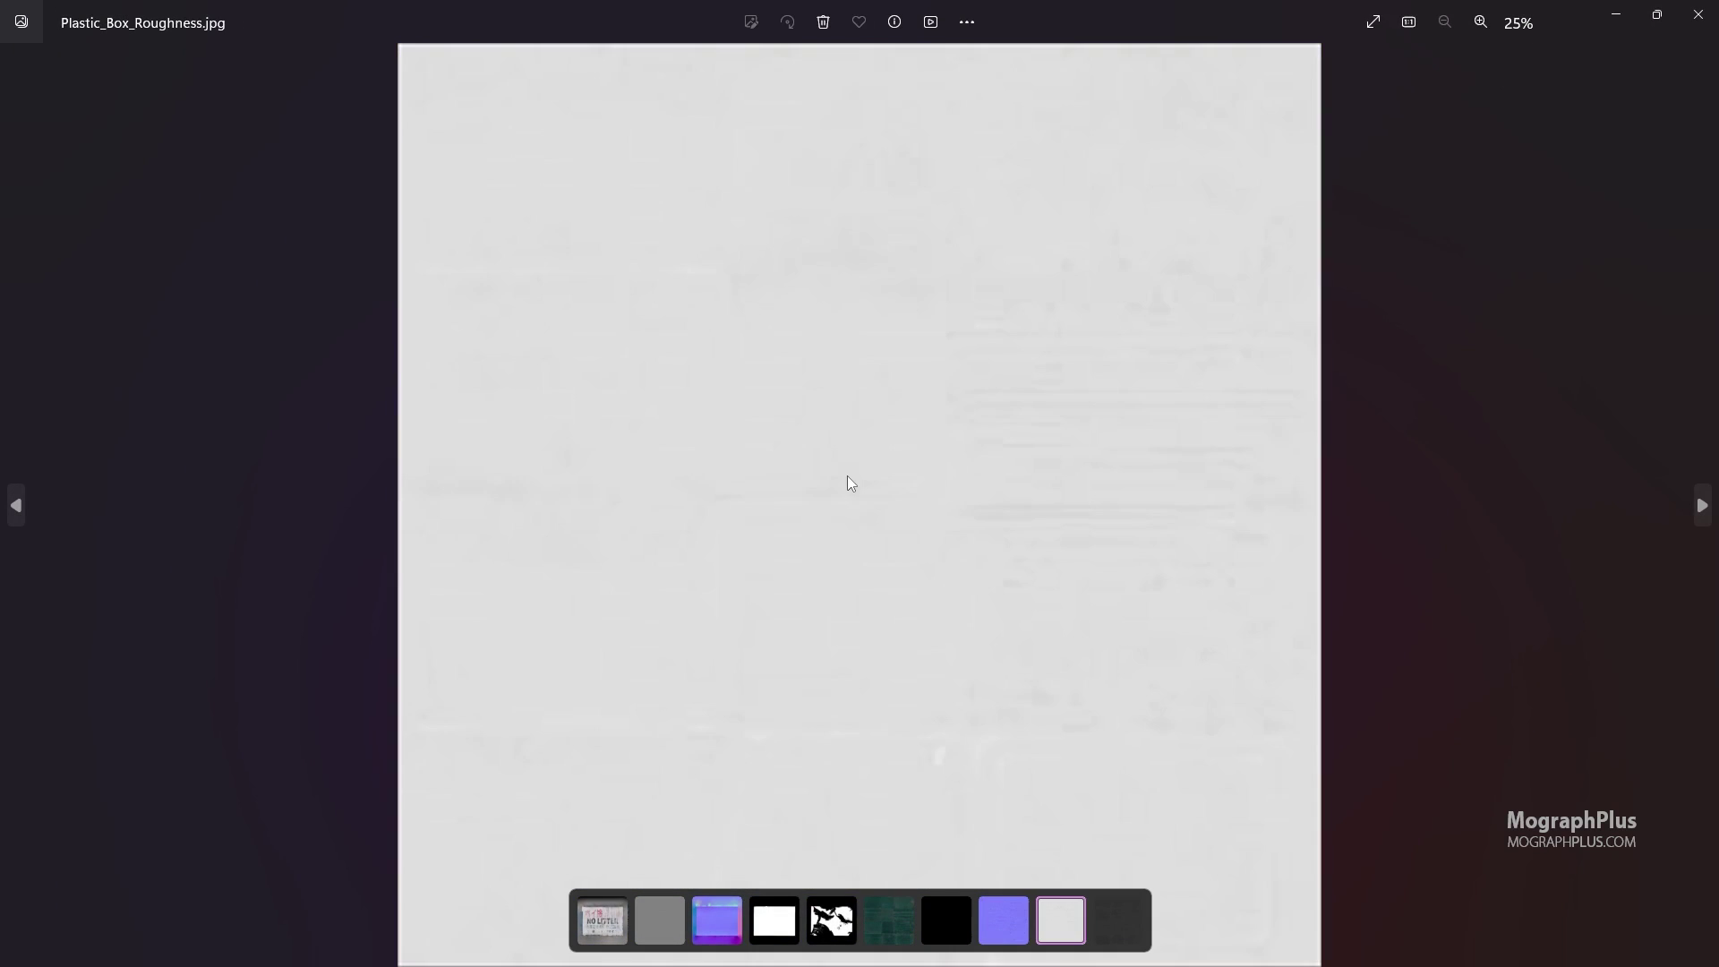
key("Right")
left_click(1712, 5)
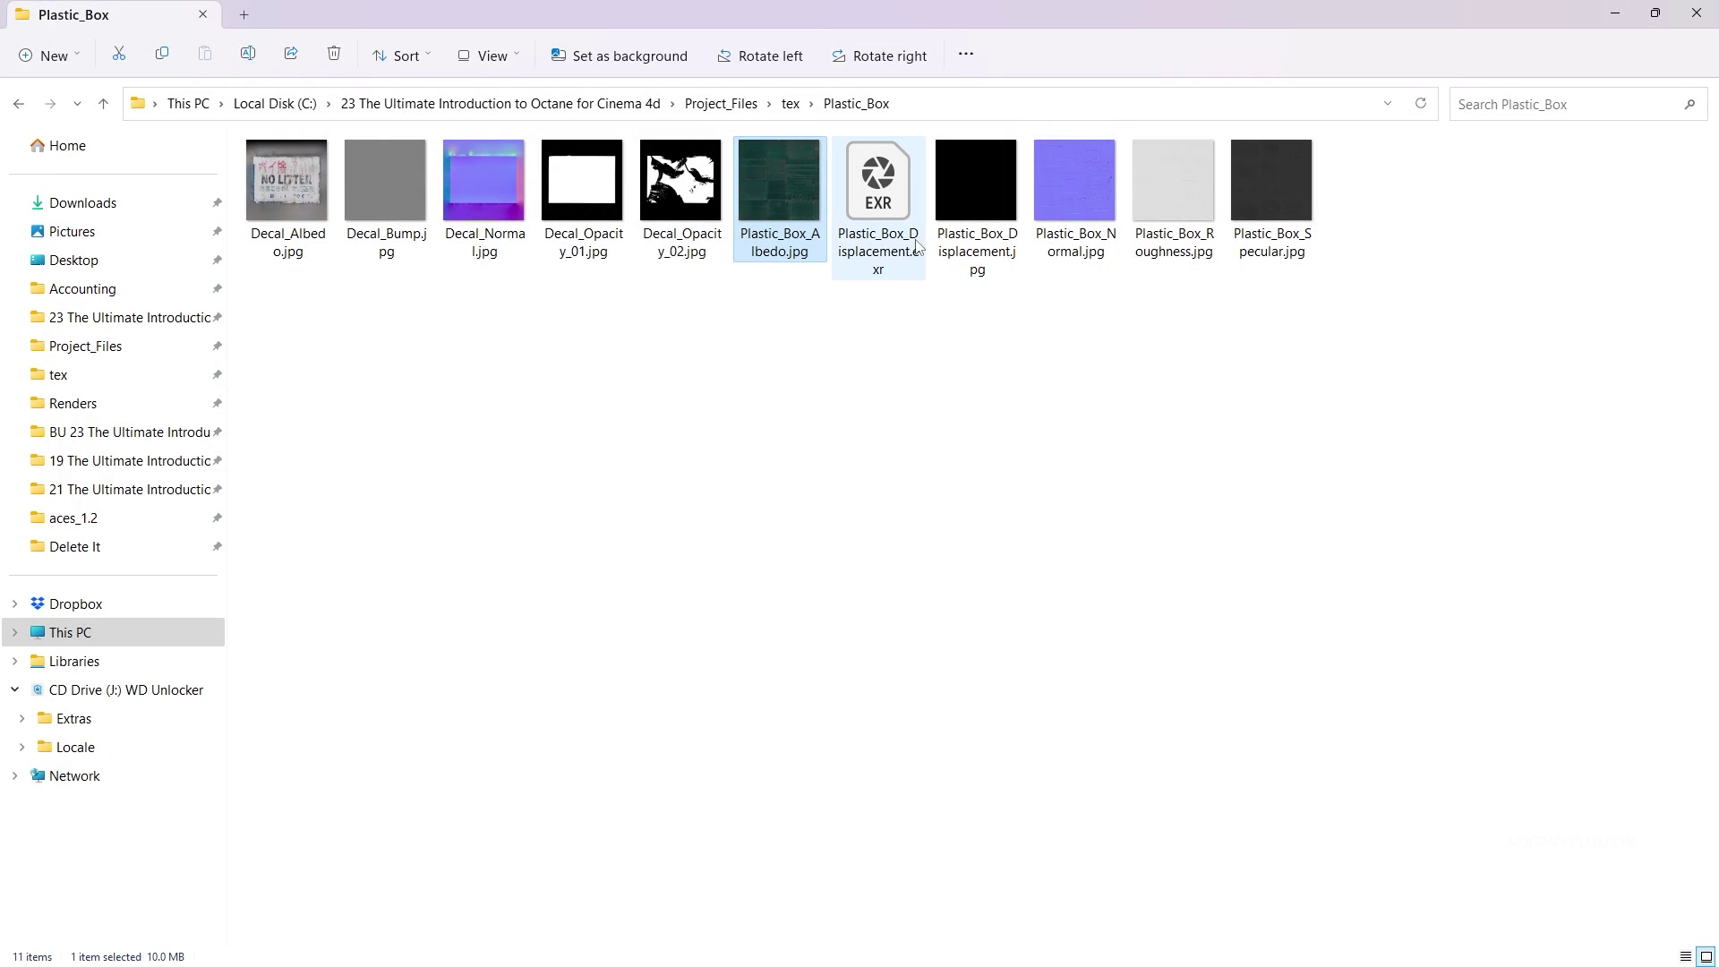
Point out the Plastic_Box specular, roughness and normal maps in the folder, and return to Cinema 4D
left_click(1269, 197)
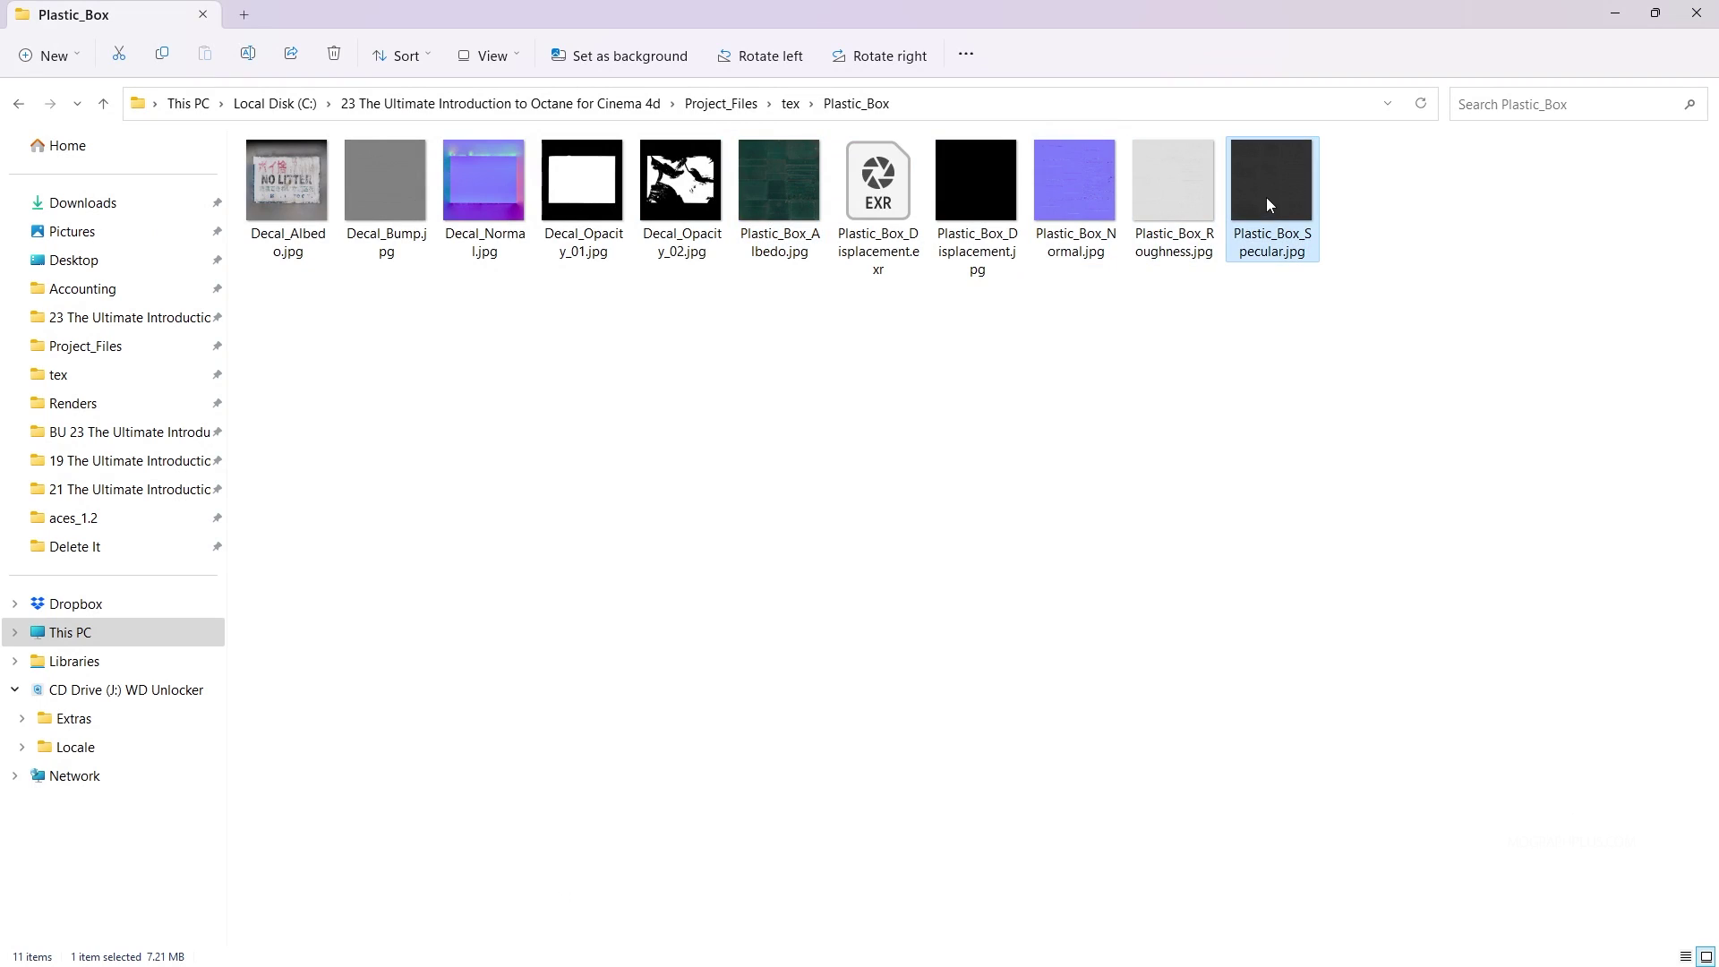
left_click(1166, 174)
left_click(1074, 201)
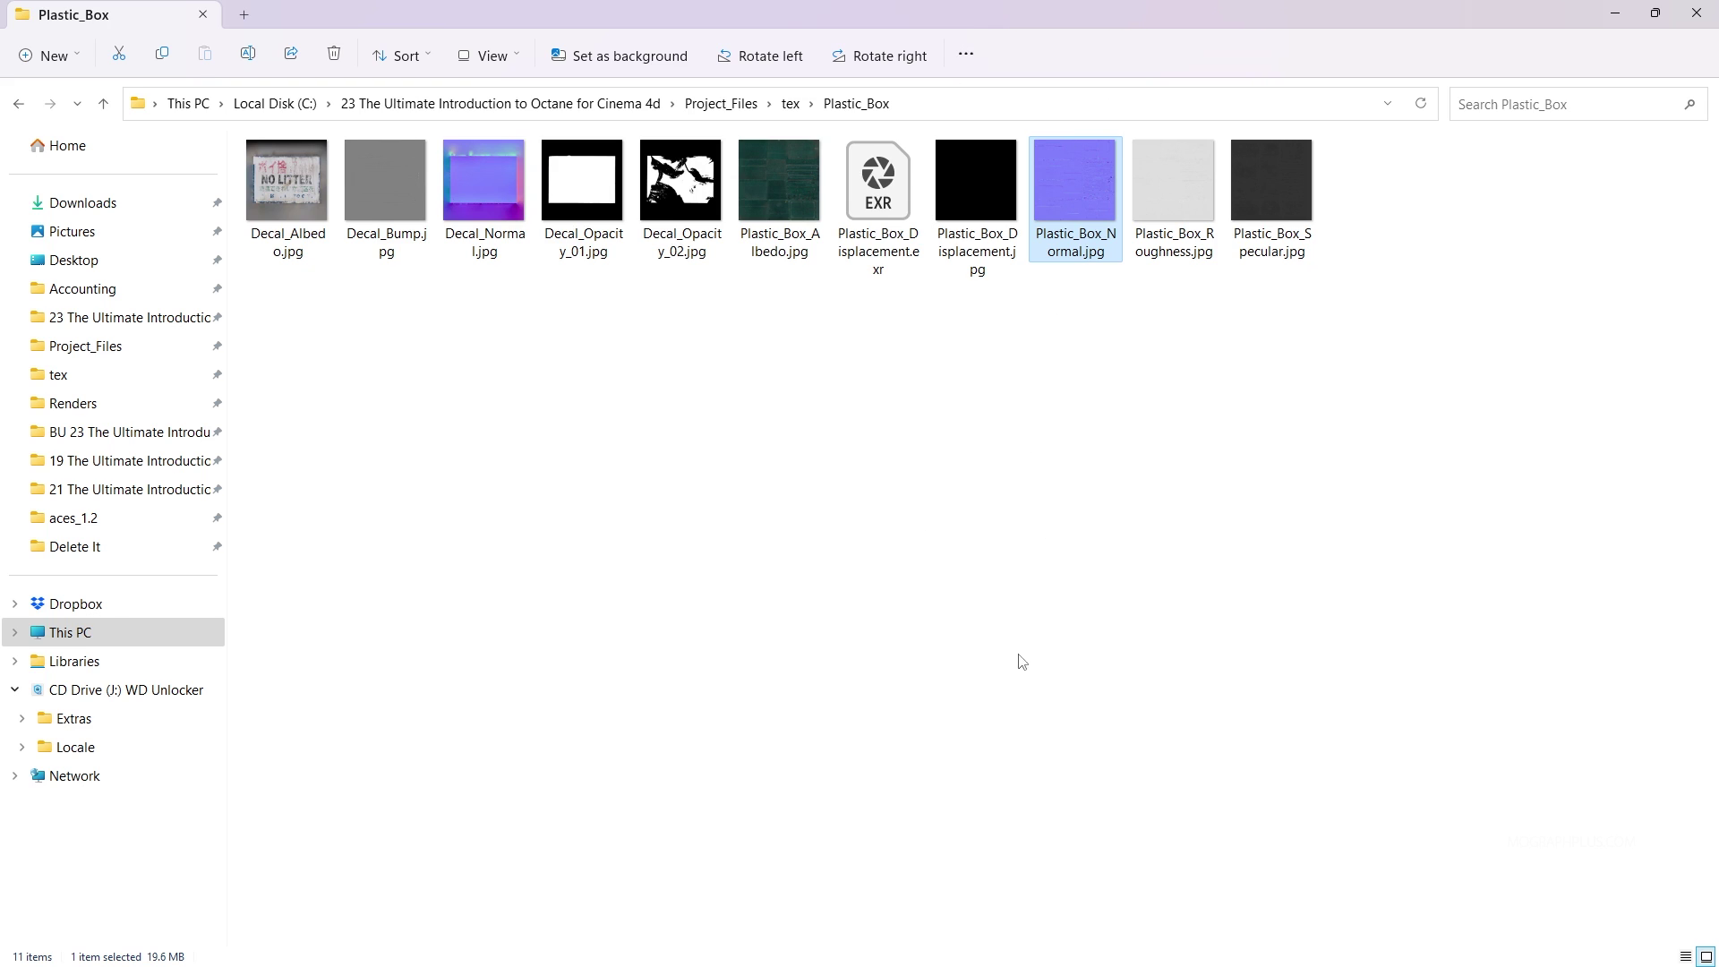
left_click_drag(984, 5, 1717, 183)
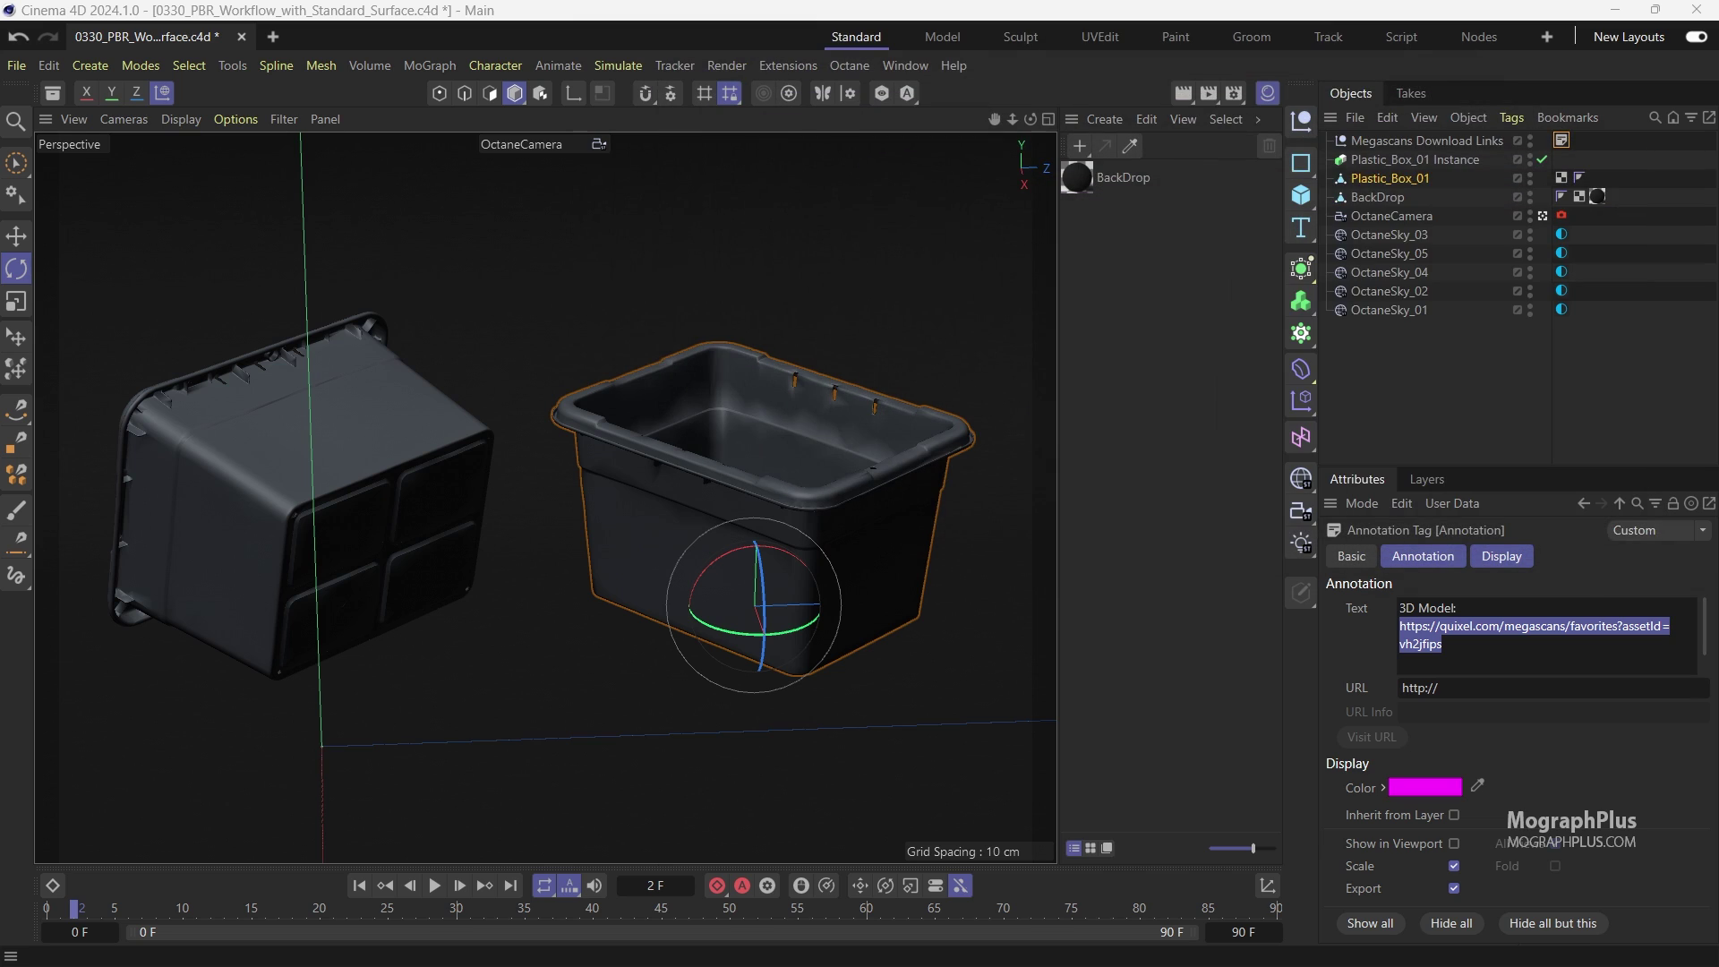
Create a new Octane Standard Surface material
left_click(1104, 119)
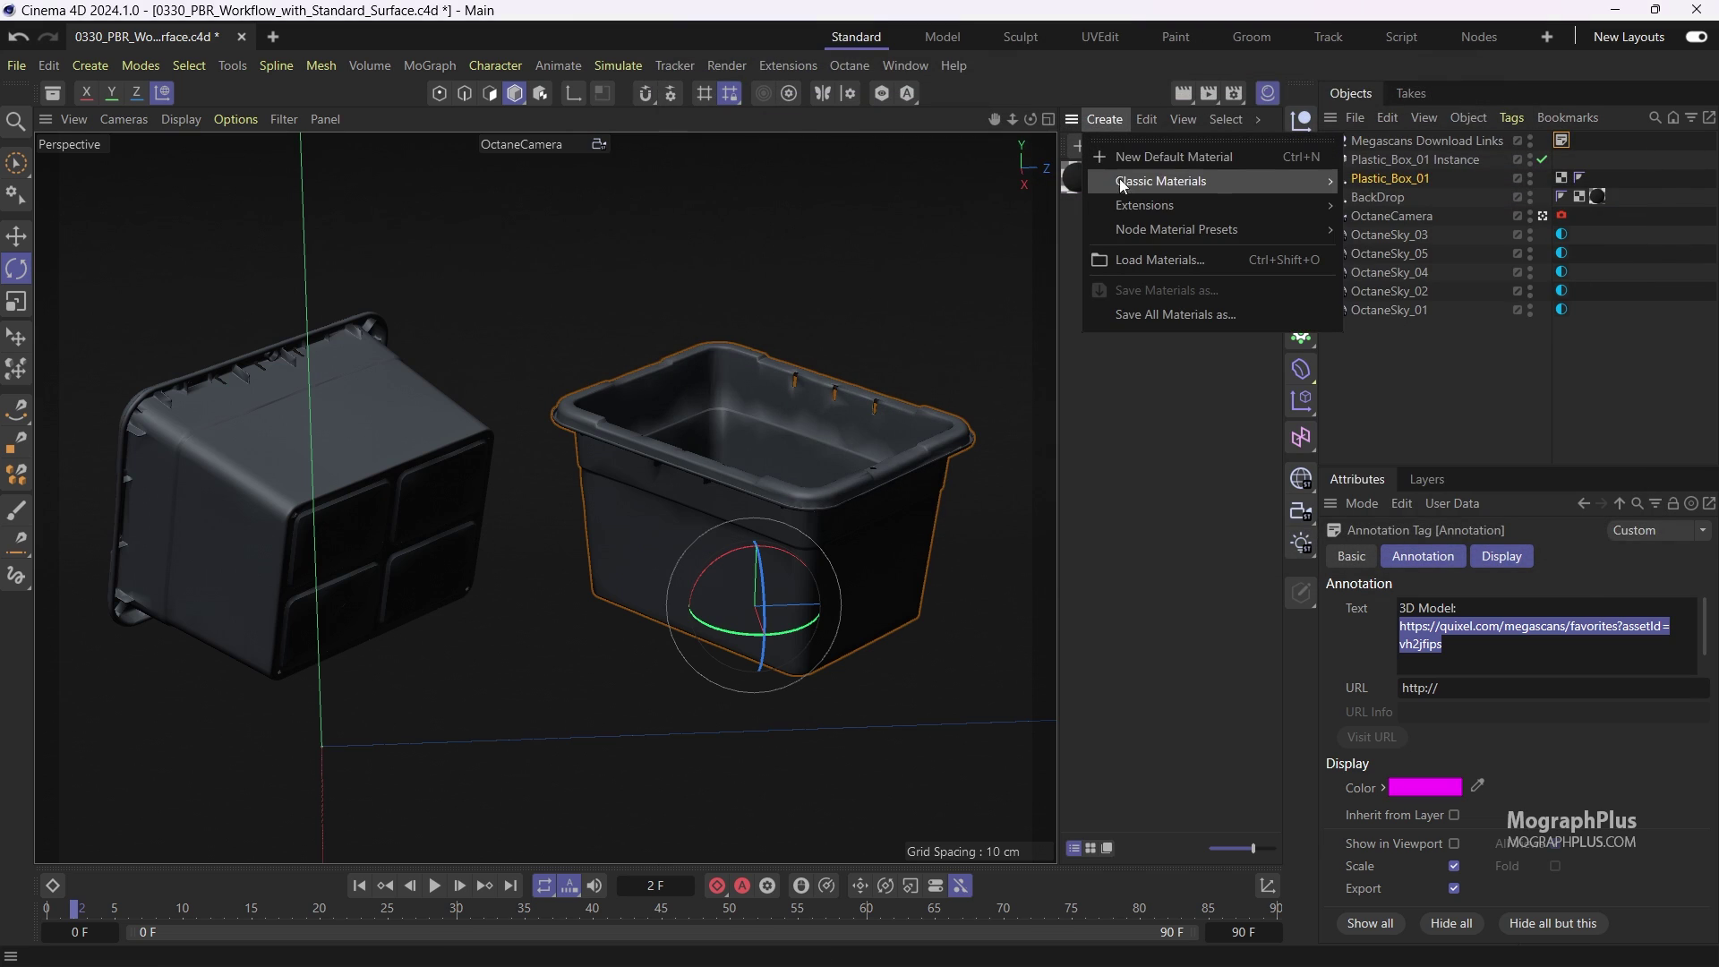
mouse_move(1173, 212)
mouse_move(1404, 210)
left_click(1504, 426)
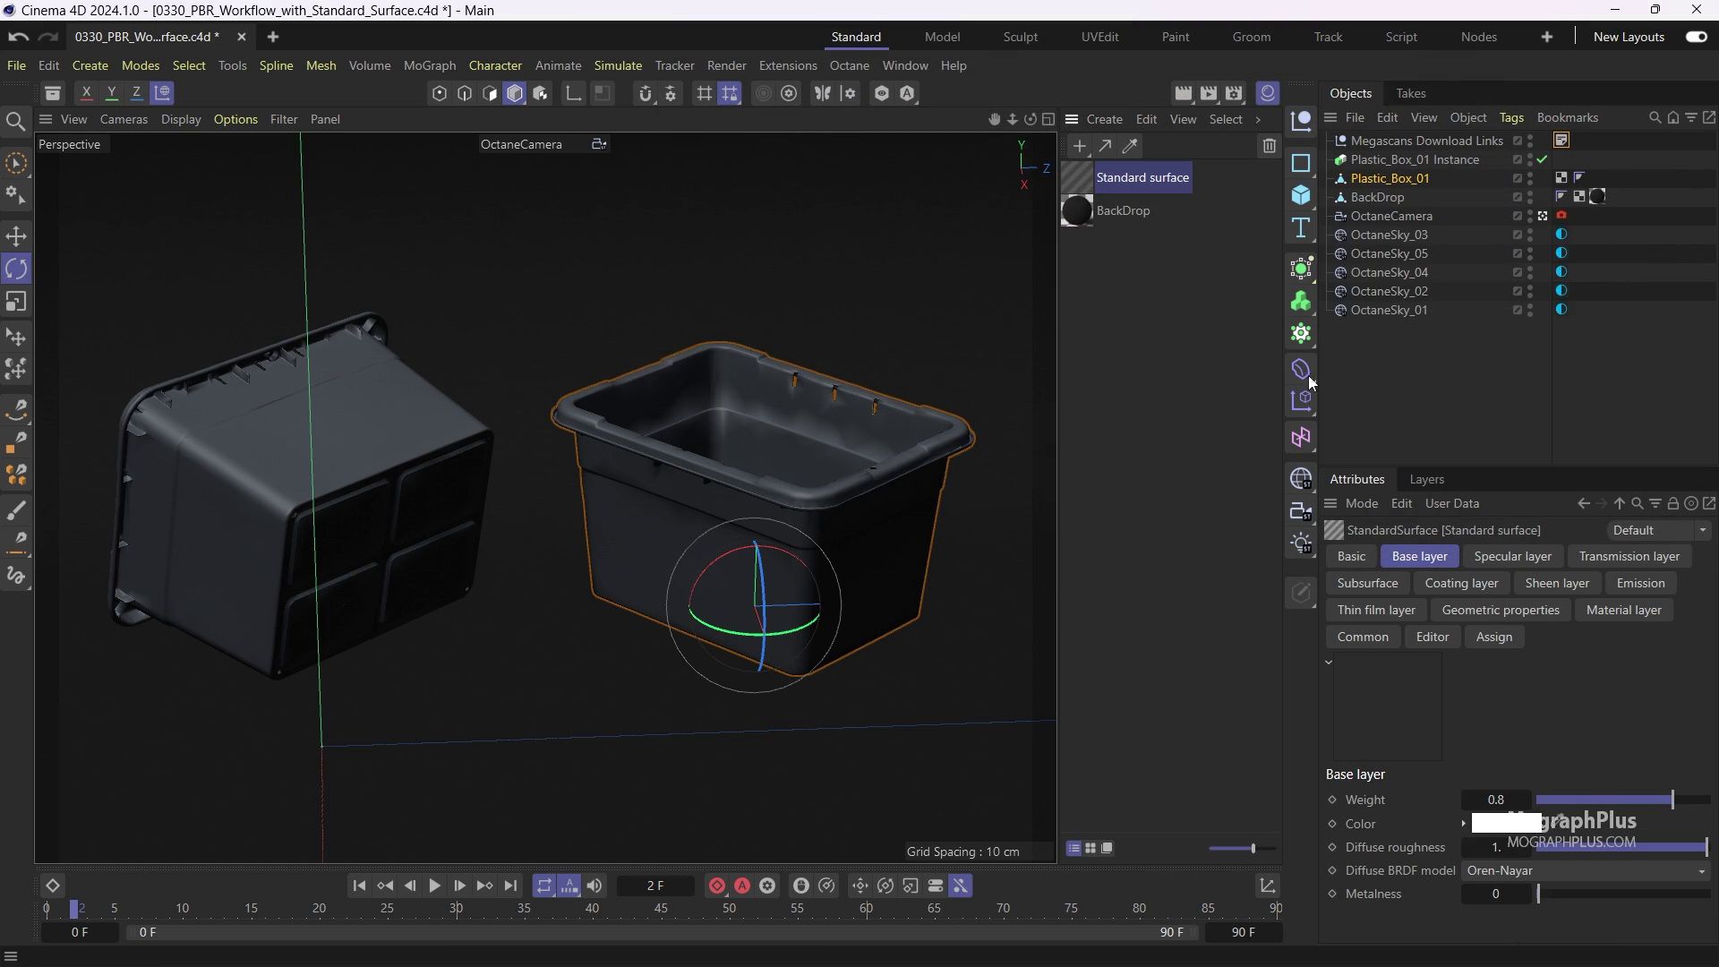
Open the Standard surface material in the Octane Node Editor and assign the material to Plastic_Box_01
left_click(1351, 556)
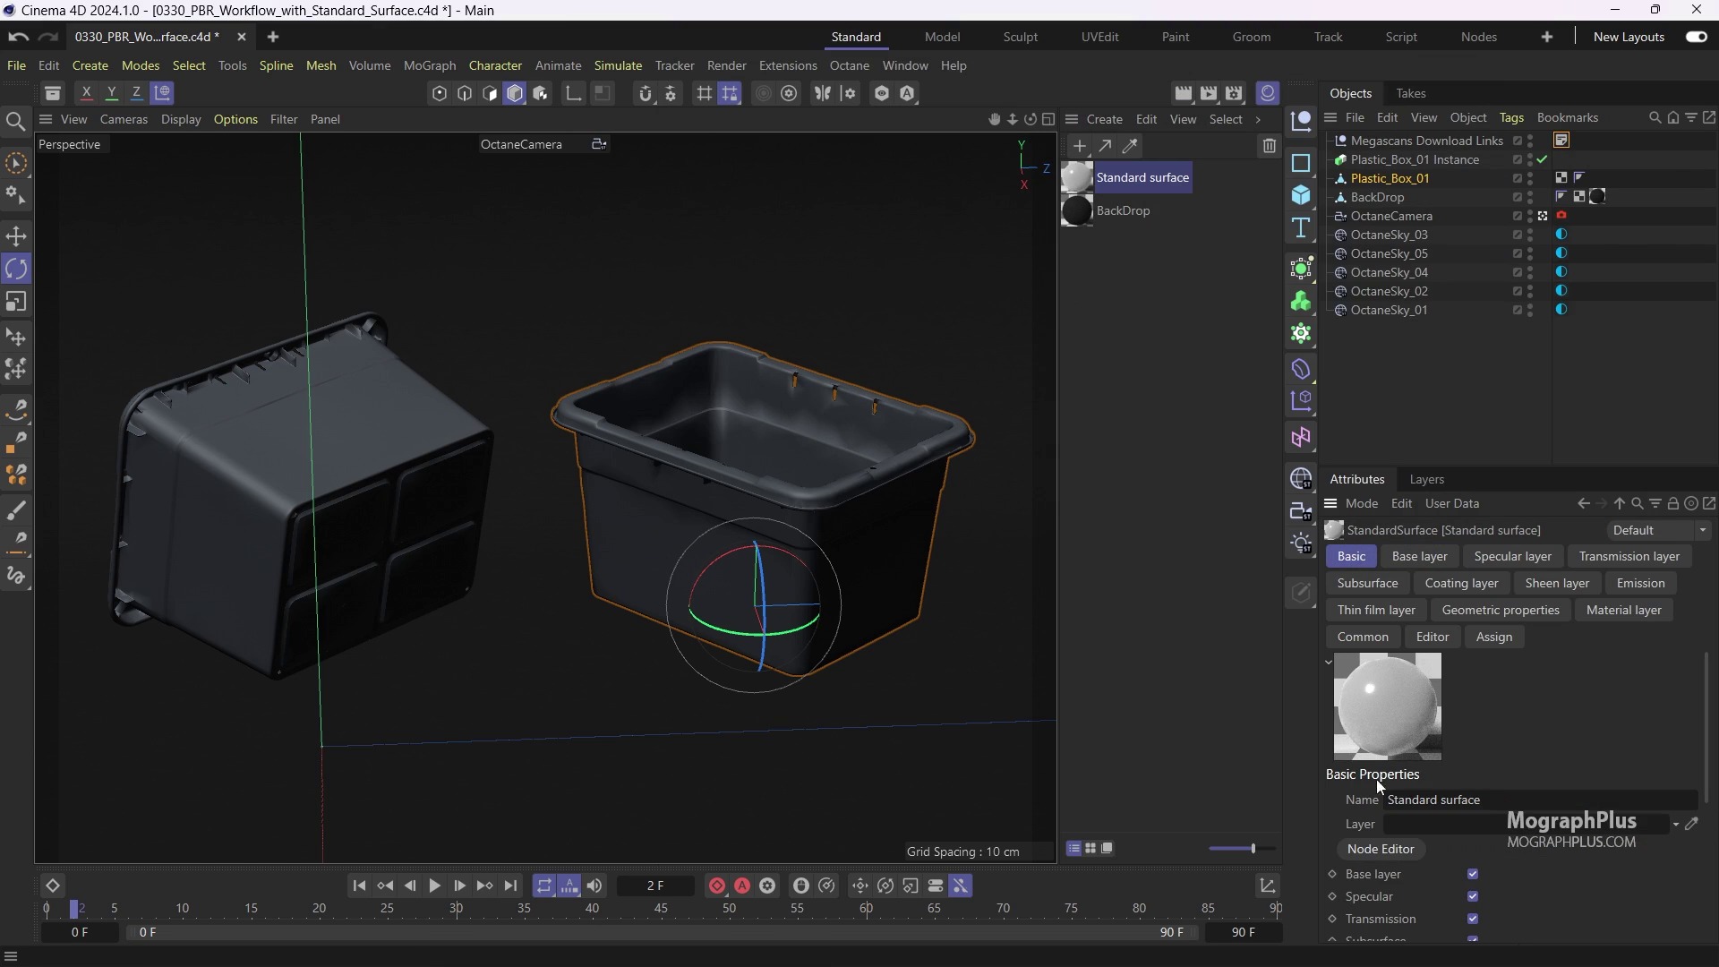
left_click(1376, 849)
left_click_drag(1087, 314, 707, 286)
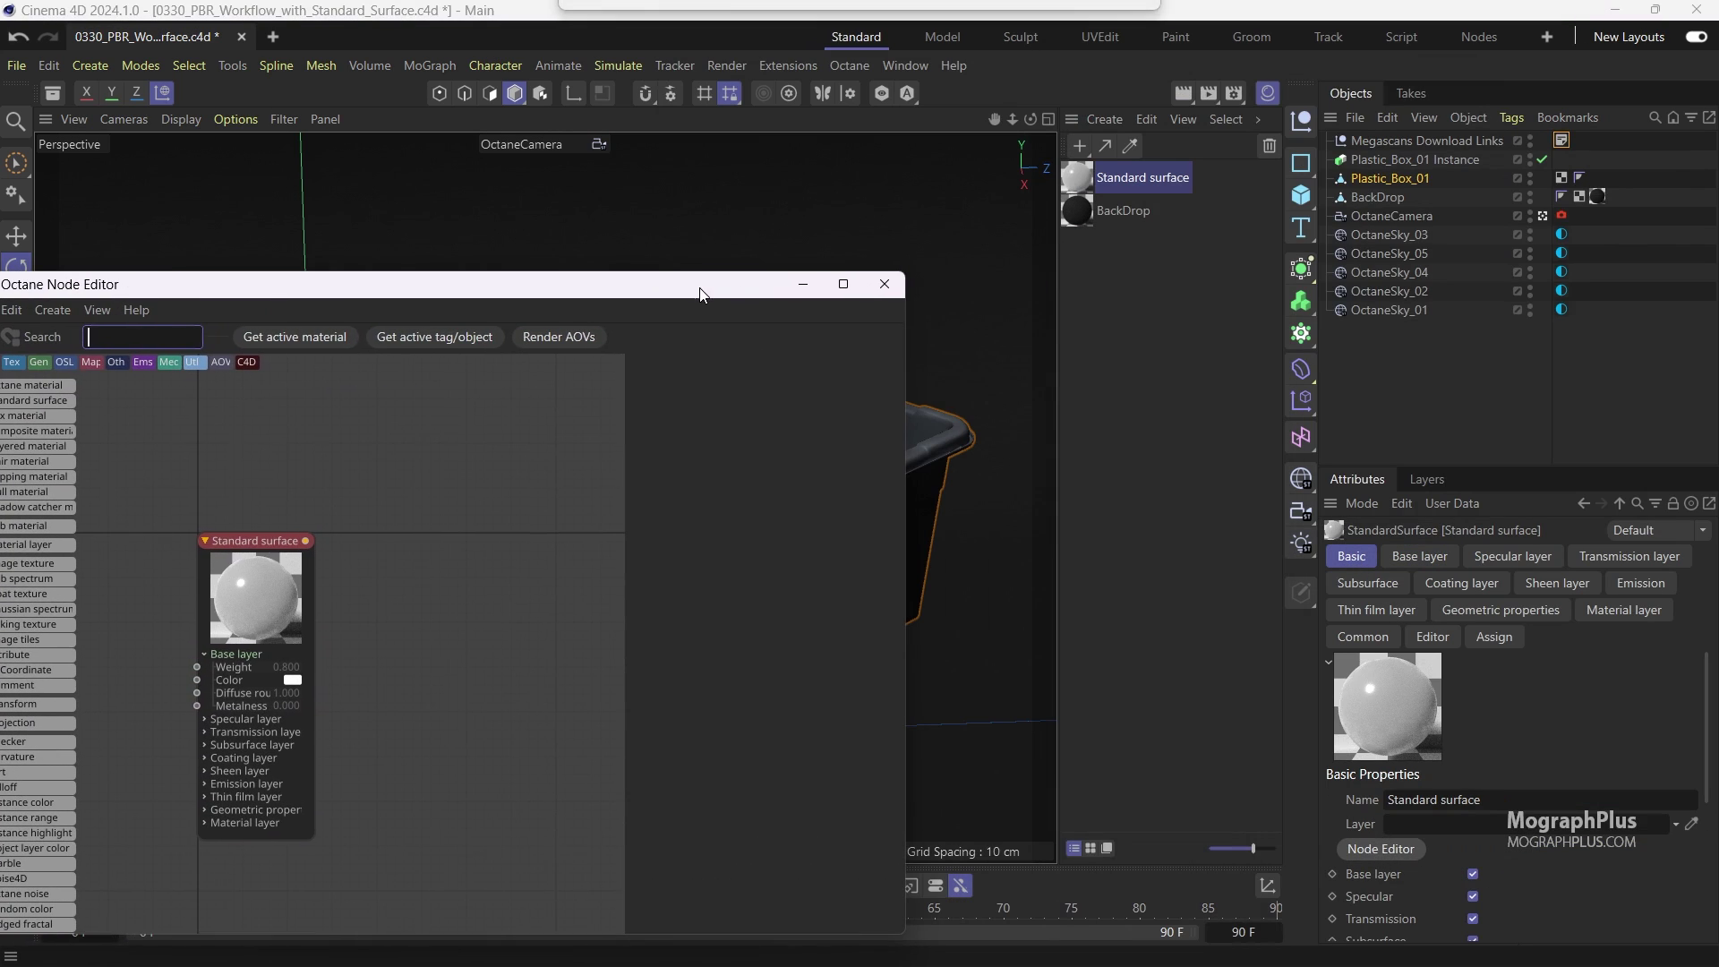
left_click_drag(1077, 177, 1389, 179)
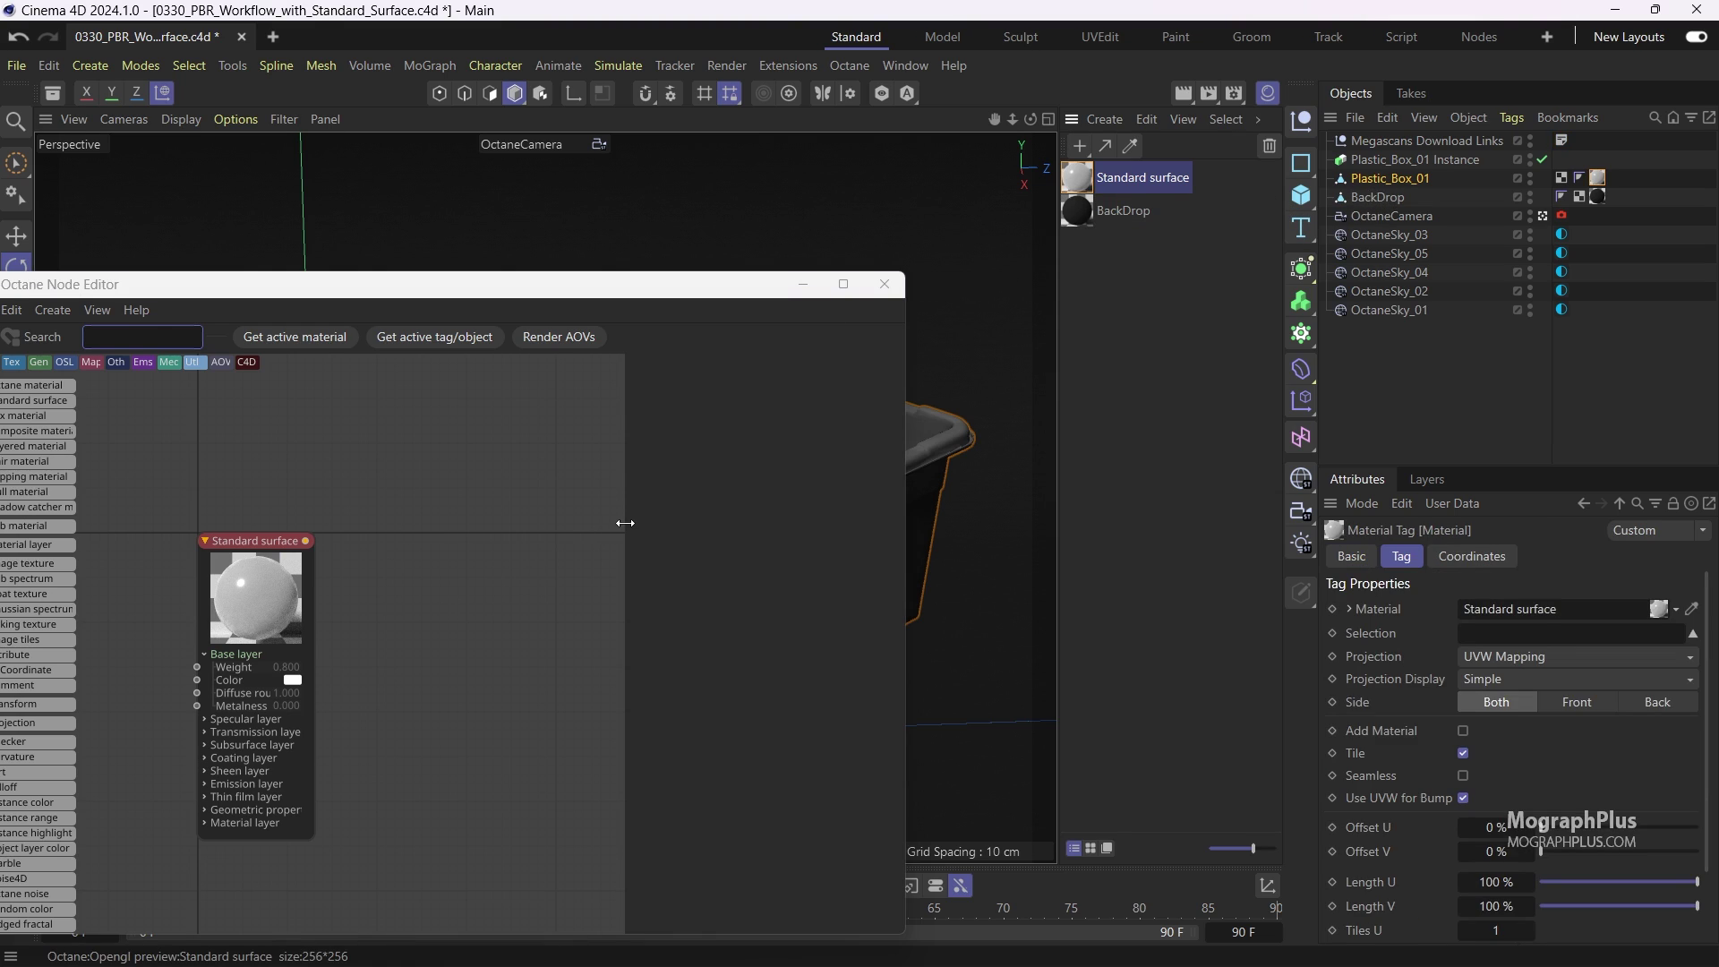
Widen the node editor's parameter area, show the Standard surface node's base layer settings, and move the editor window up
left_click_drag(624, 526, 548, 517)
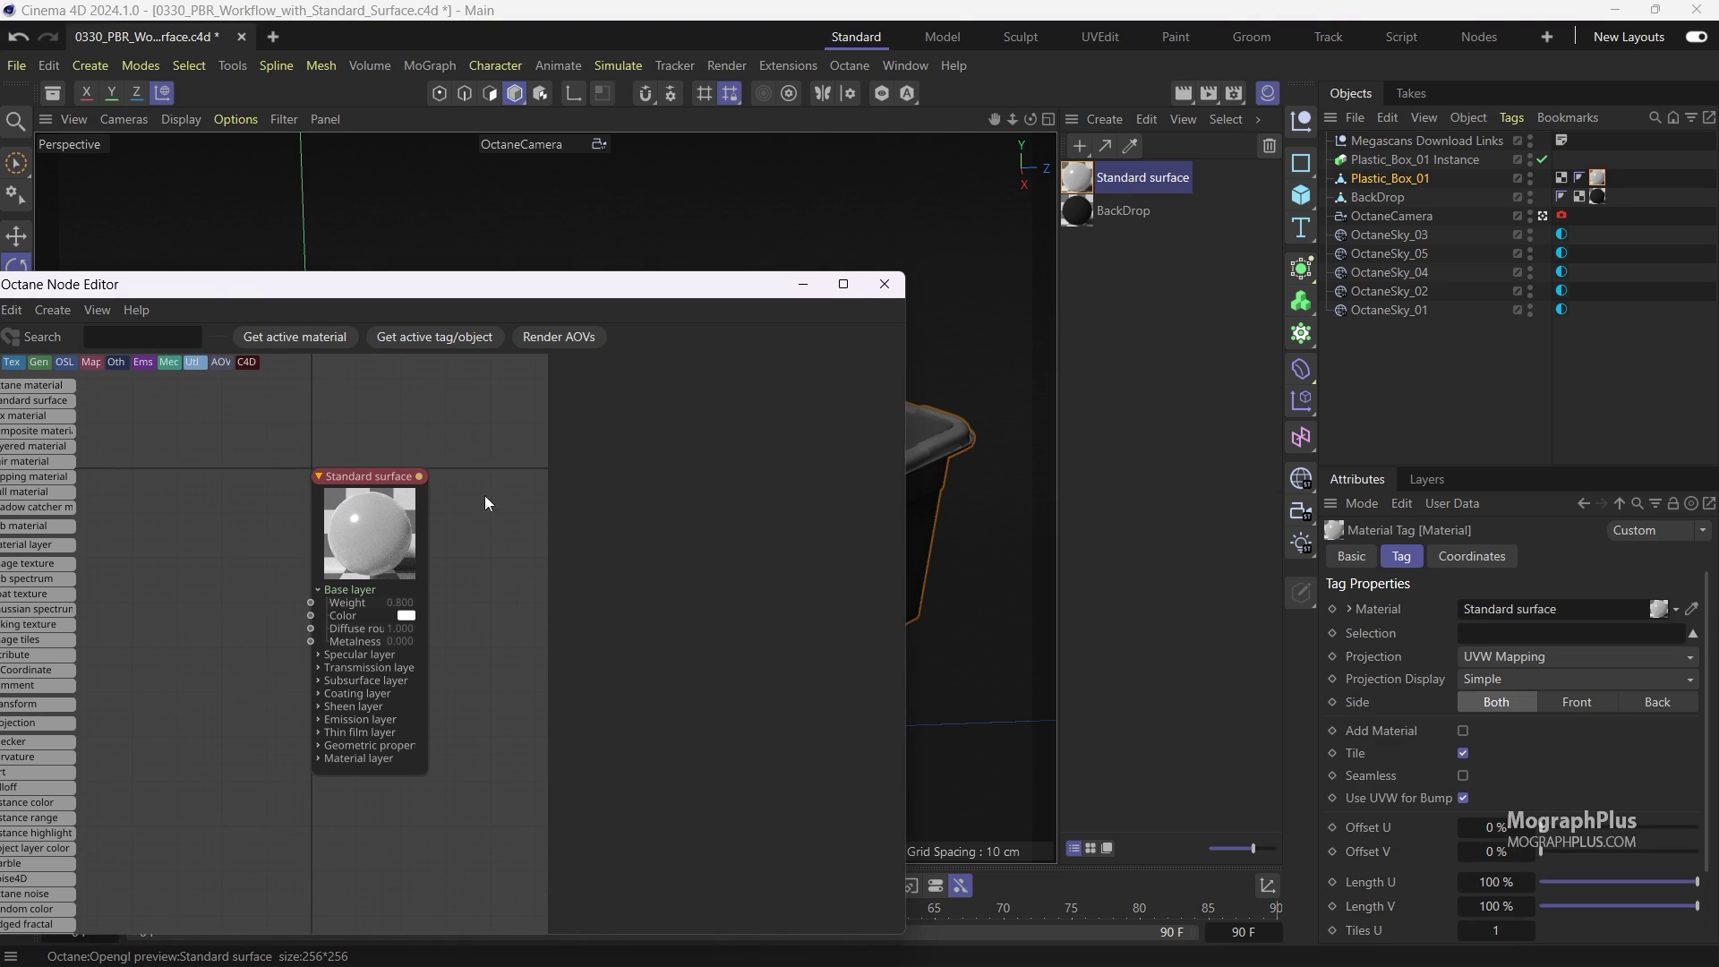
left_click(397, 517)
left_click_drag(524, 284, 438, 131)
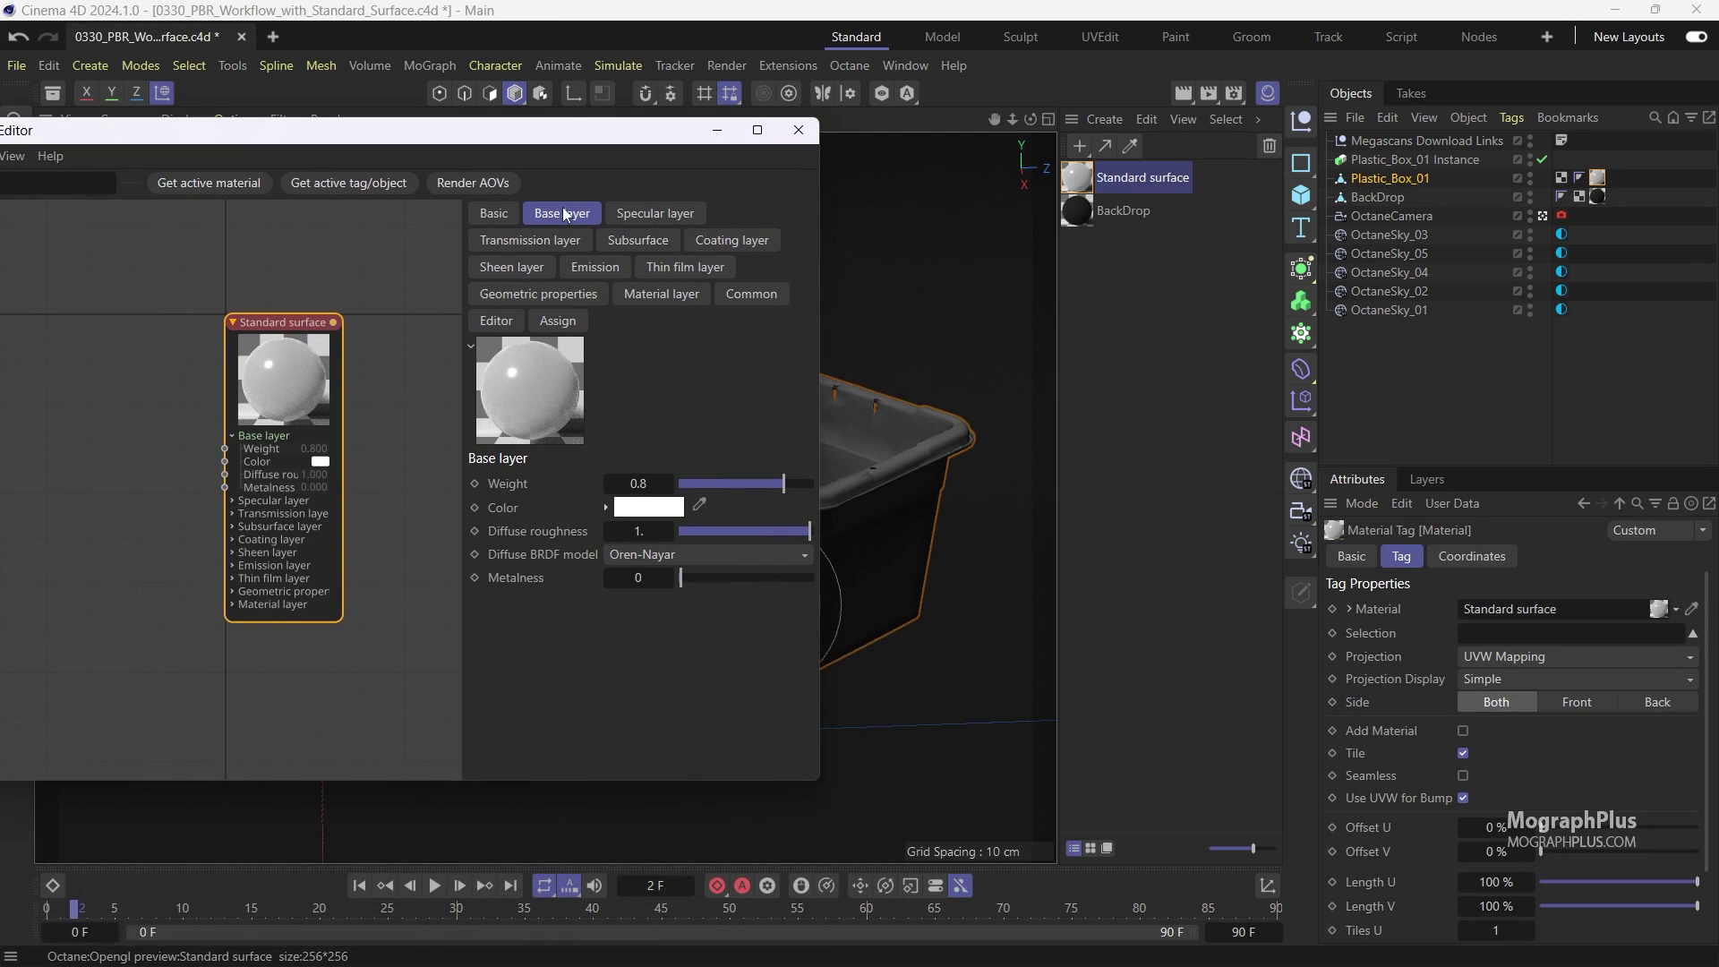
Open the Octane Live Viewer, start rendering the scene, and move the viewer beside the node editor
left_click(848, 66)
left_click(868, 123)
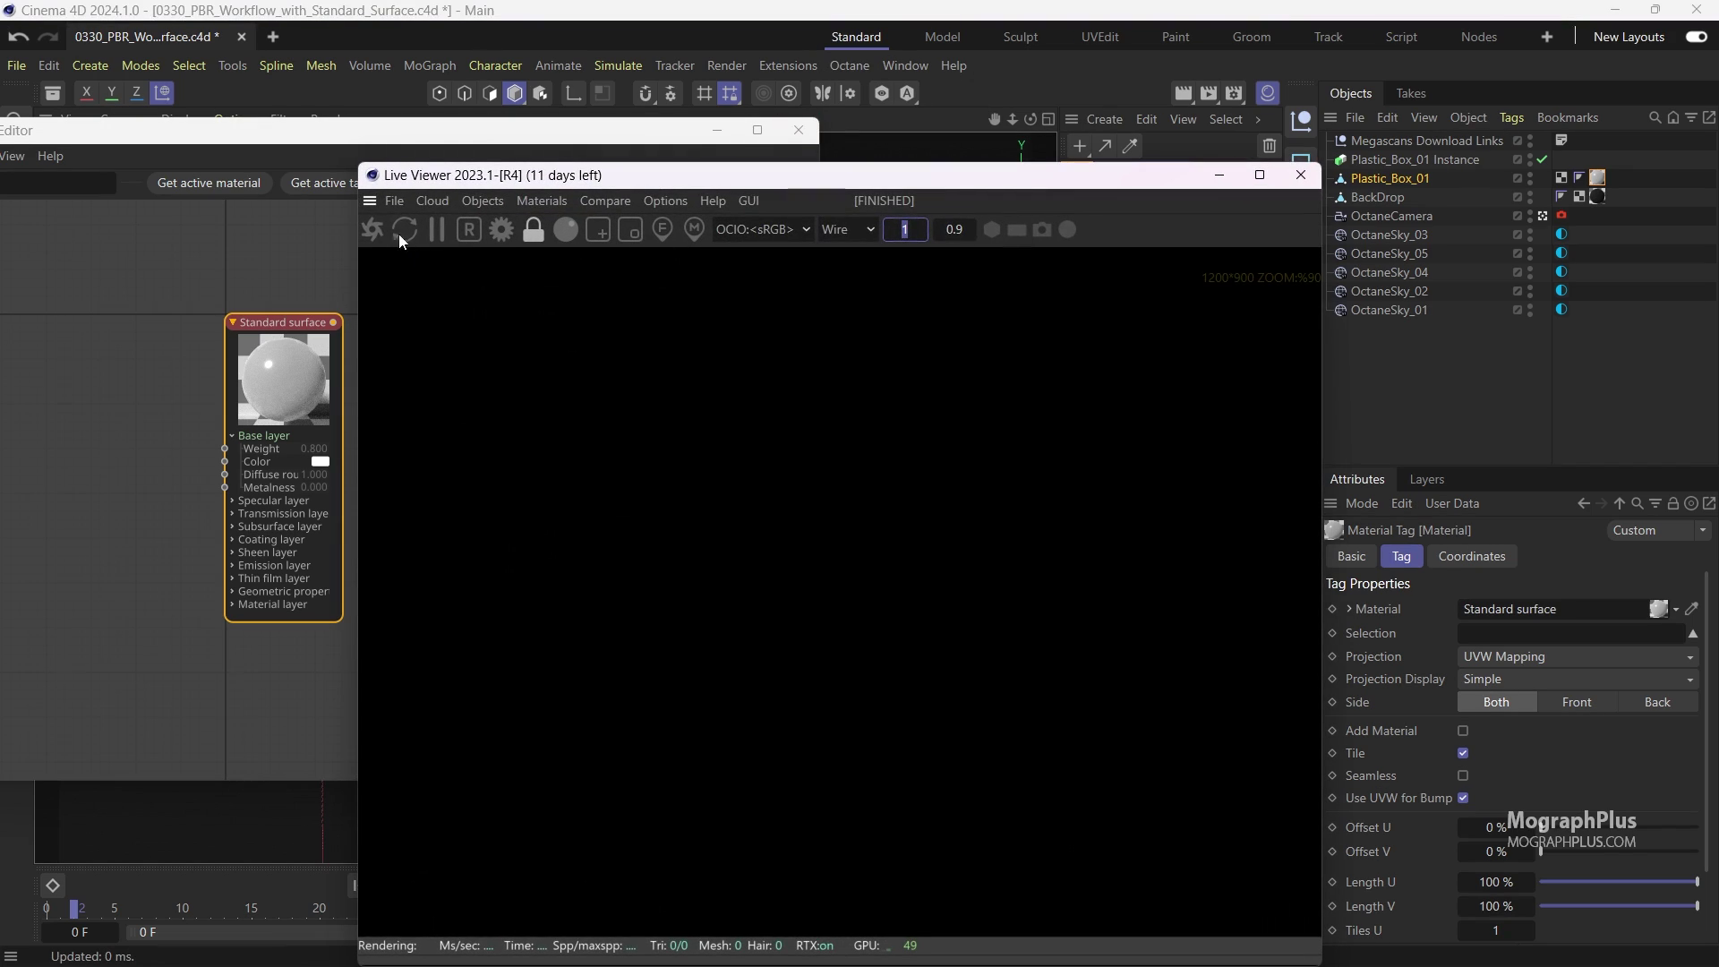
left_click(372, 231)
left_click_drag(719, 174, 985, 136)
Switch the Live Viewer's render kernel from Wire to PT and bring the node editor back in front
left_click(1110, 192)
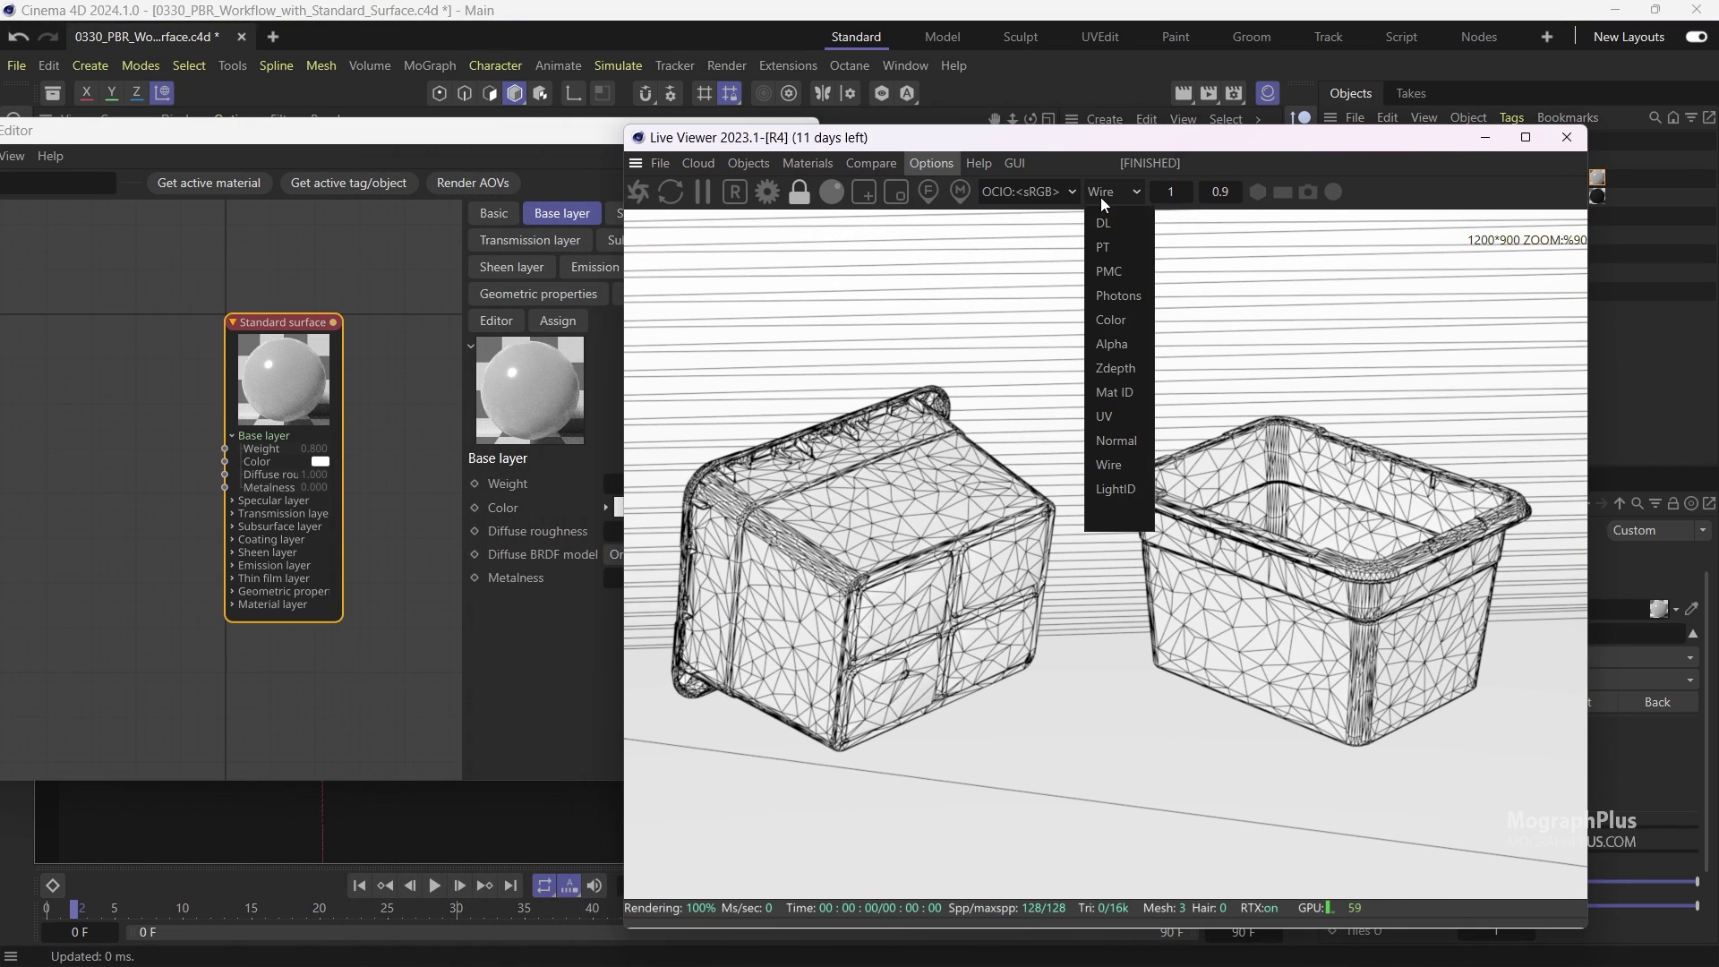
left_click(1119, 246)
left_click_drag(1109, 138, 1229, 100)
left_click(353, 401)
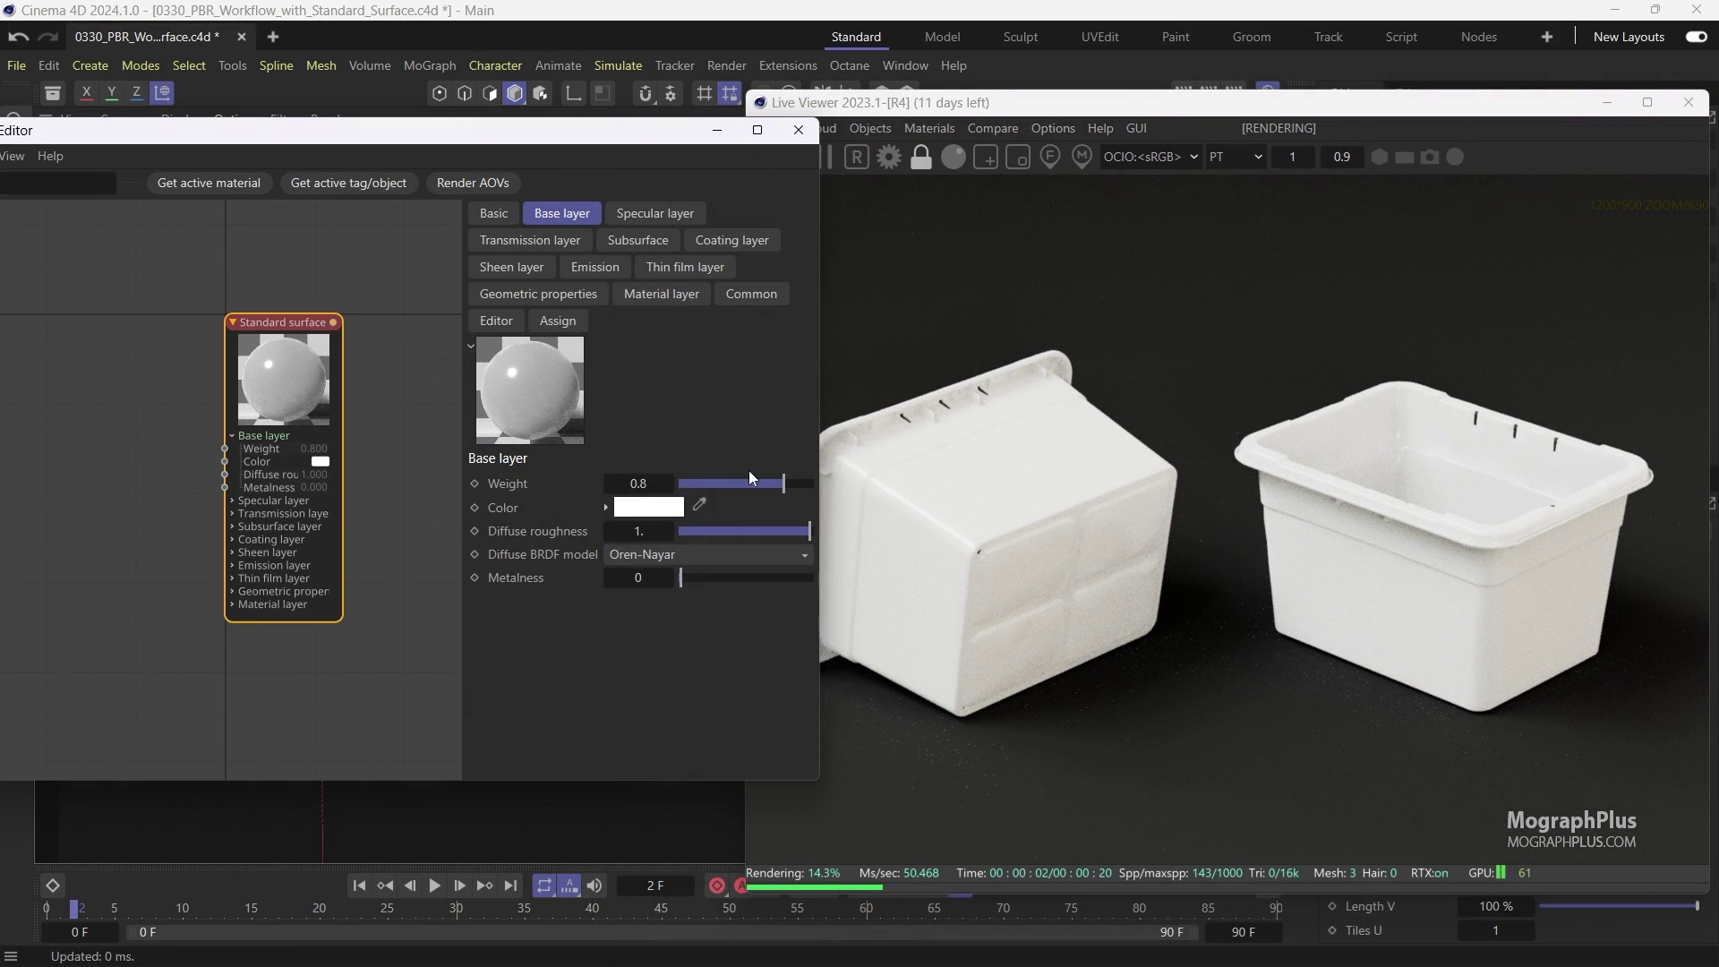
Set the base layer weight to 1 and its diffuse BRDF model to Lambertian
left_click_drag(750, 477, 814, 484)
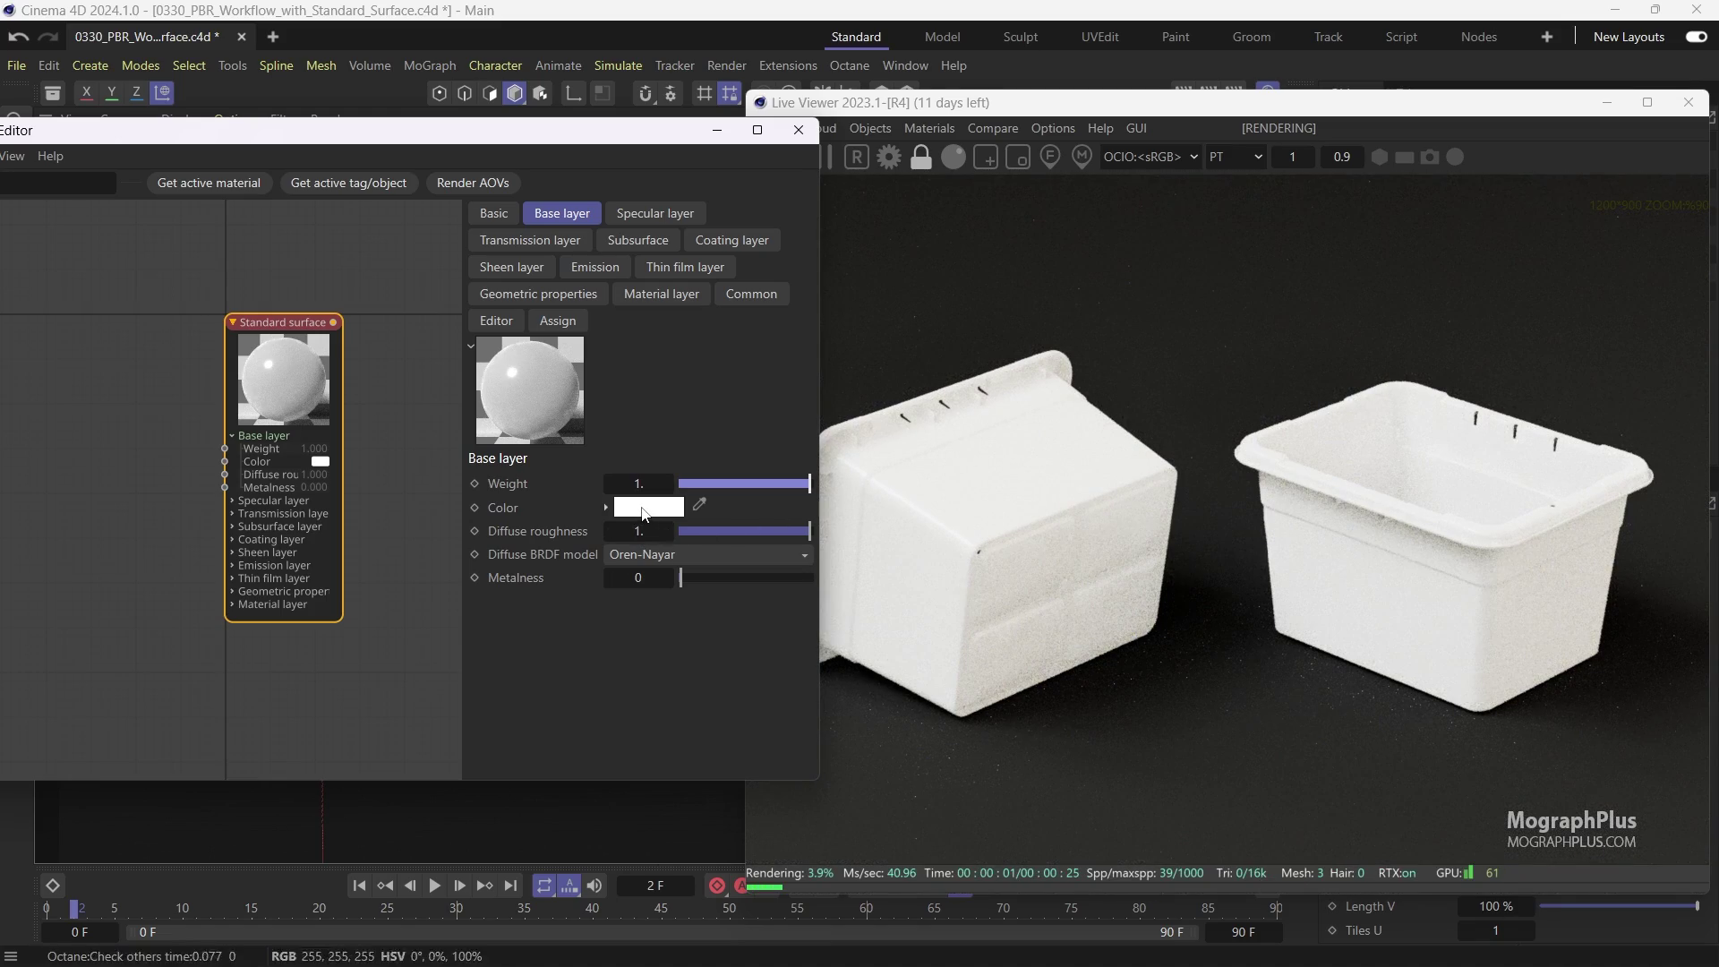
left_click(646, 555)
left_click(666, 593)
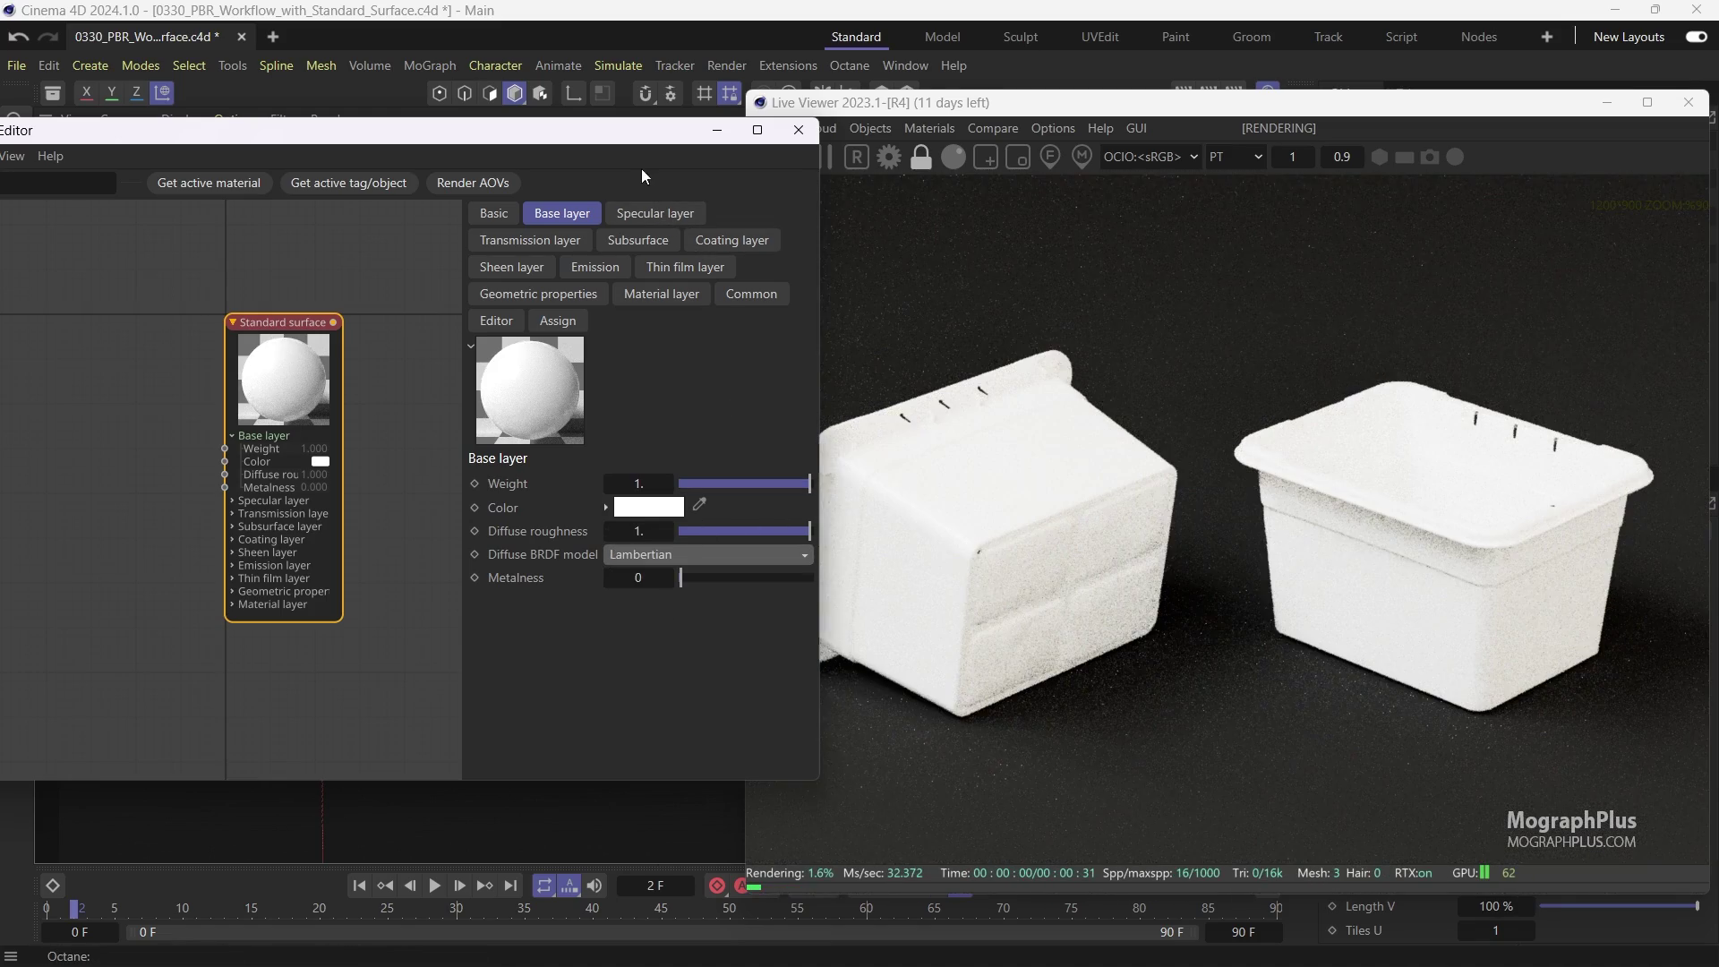
Move the node editor off the rendered boxes and set the base layer color to a dark grey of RGB 47, 47, 47
left_click_drag(625, 132, 538, 186)
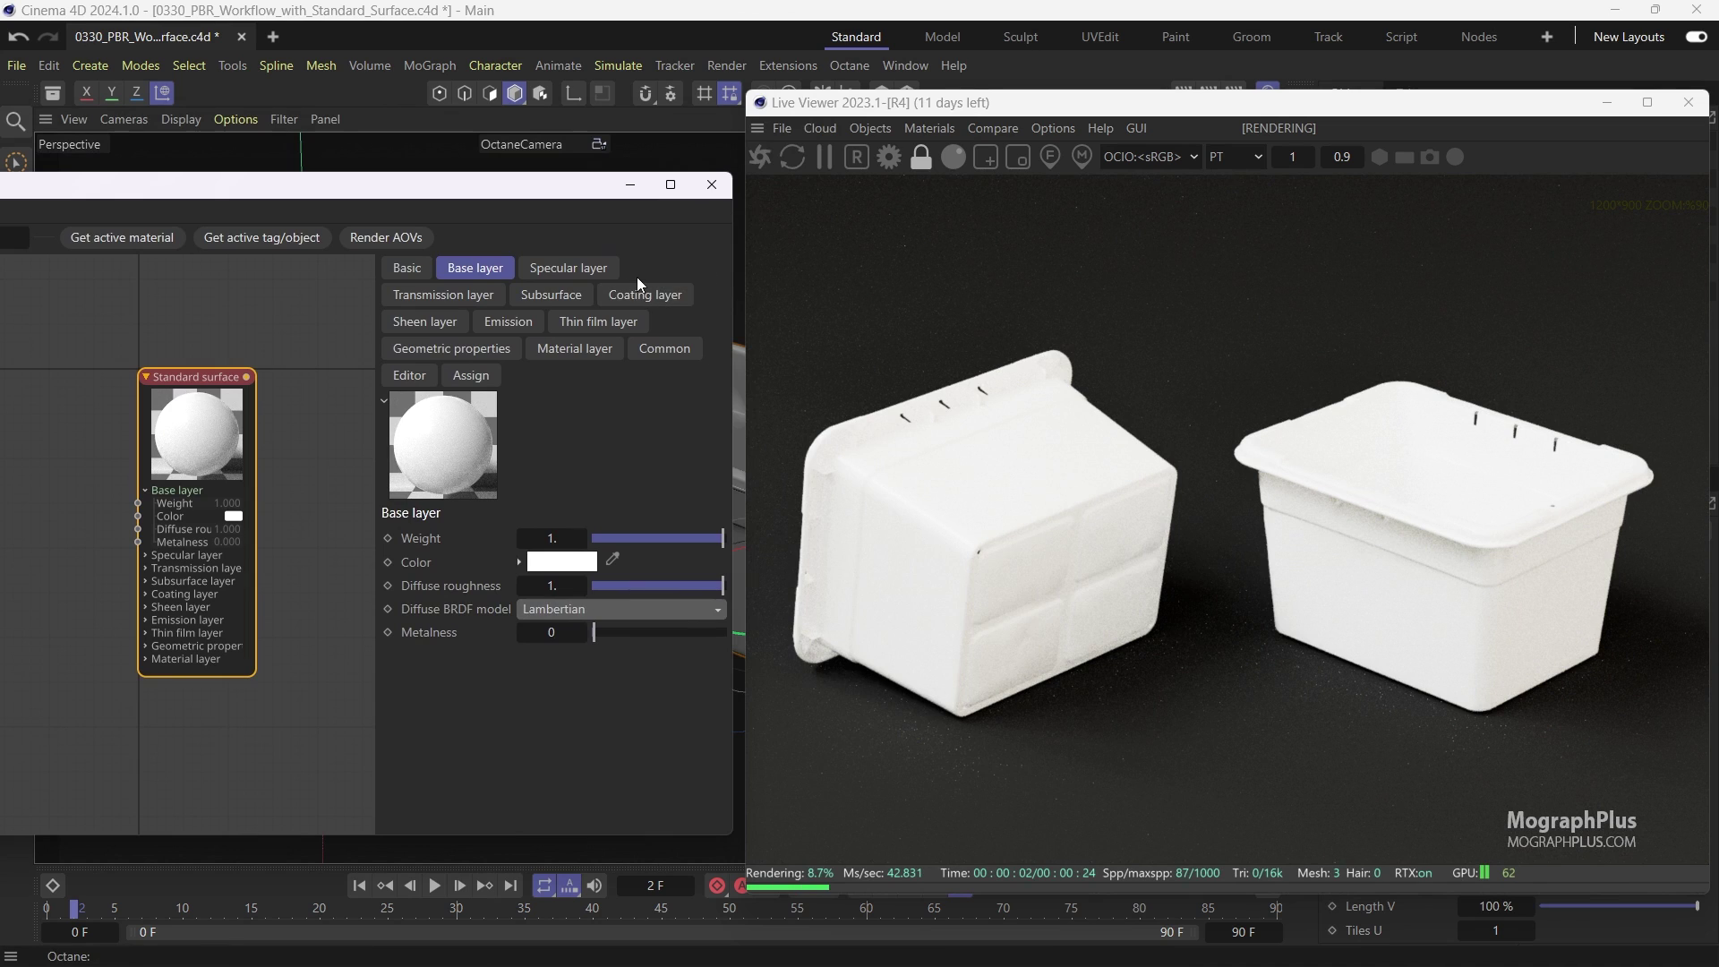
left_click(551, 561)
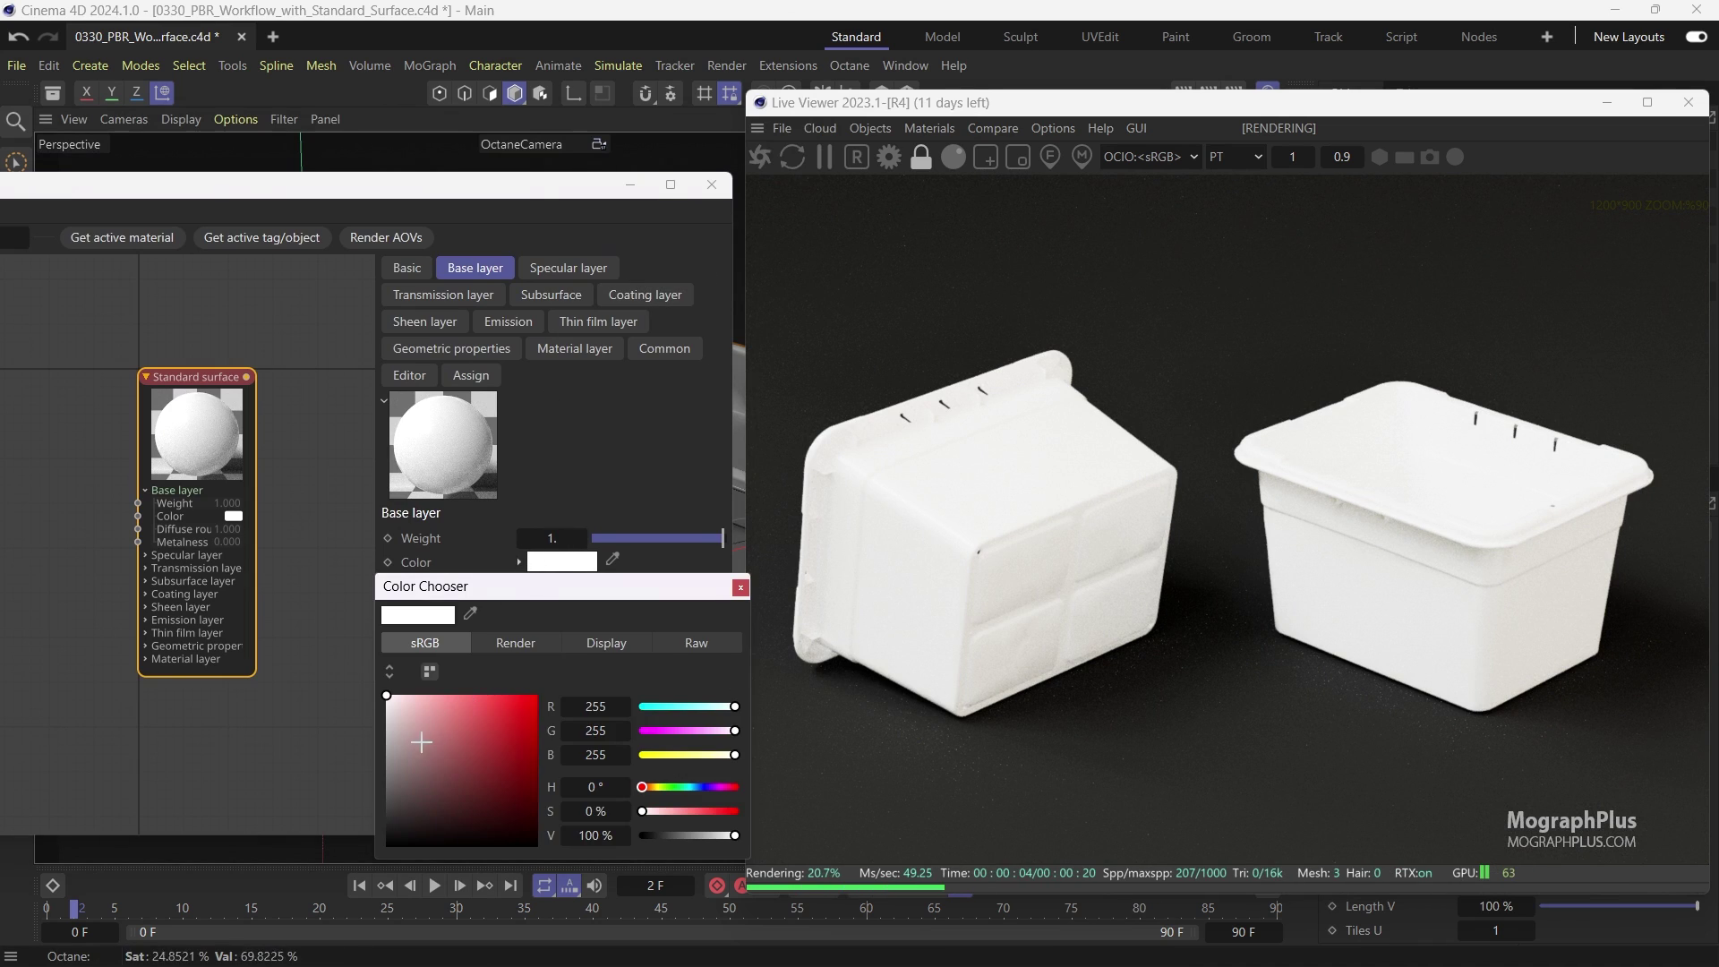
left_click_drag(410, 759, 386, 795)
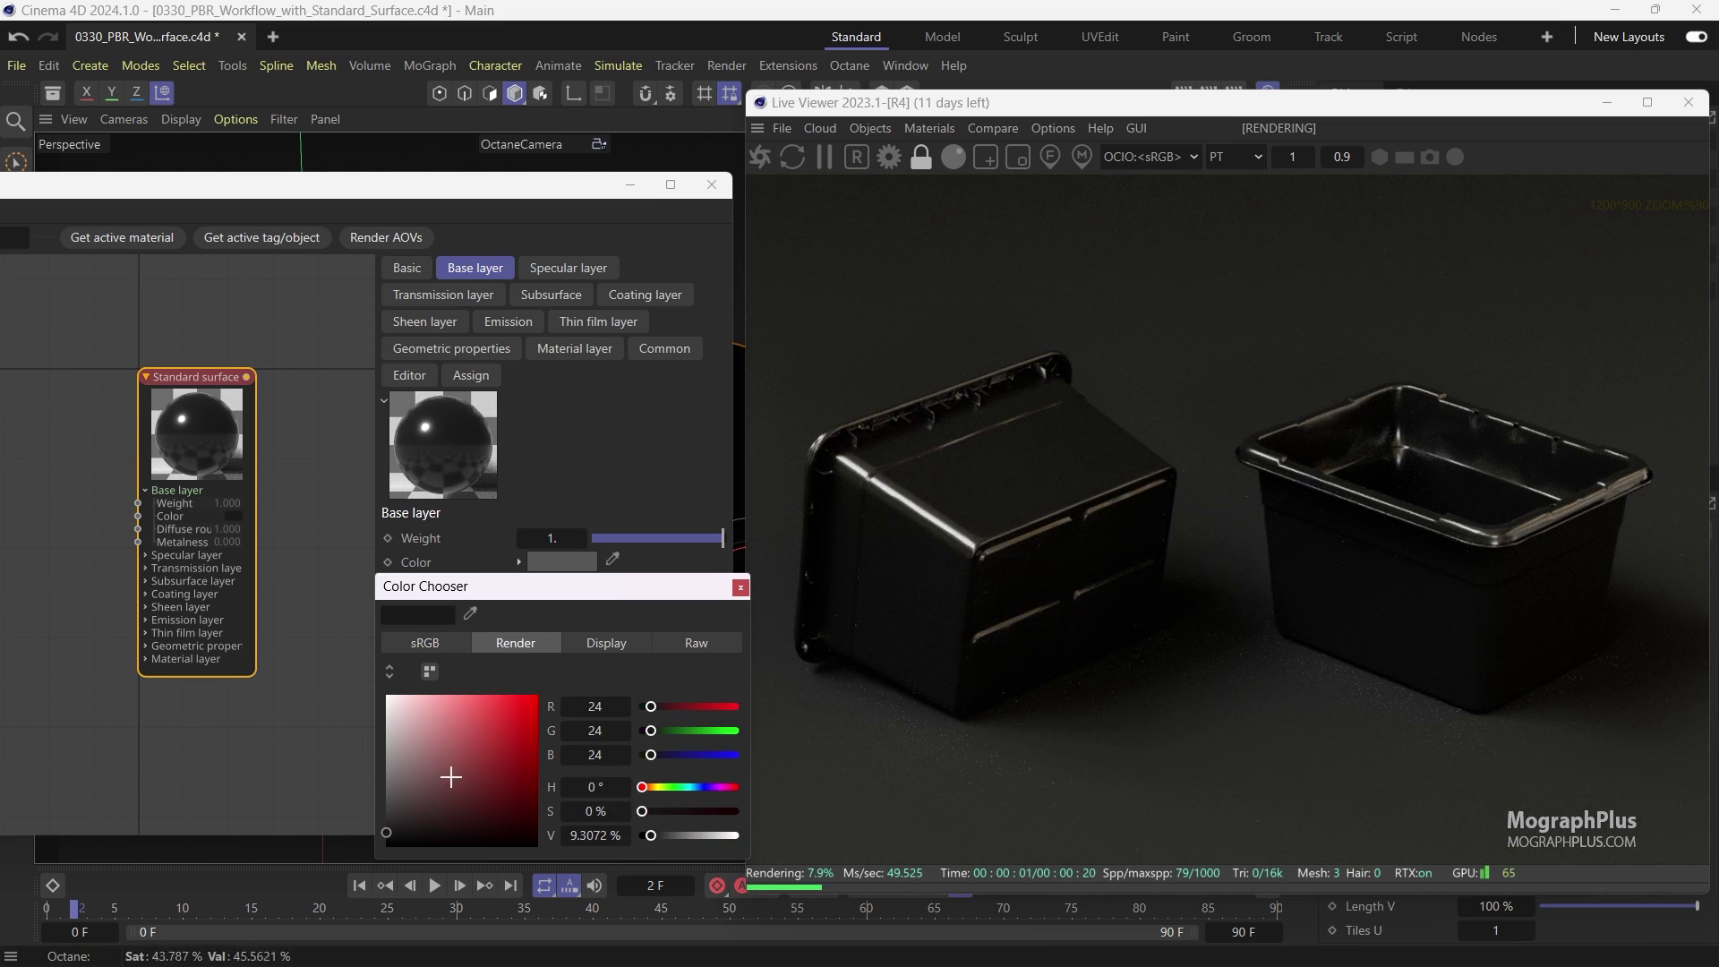
left_click(387, 818)
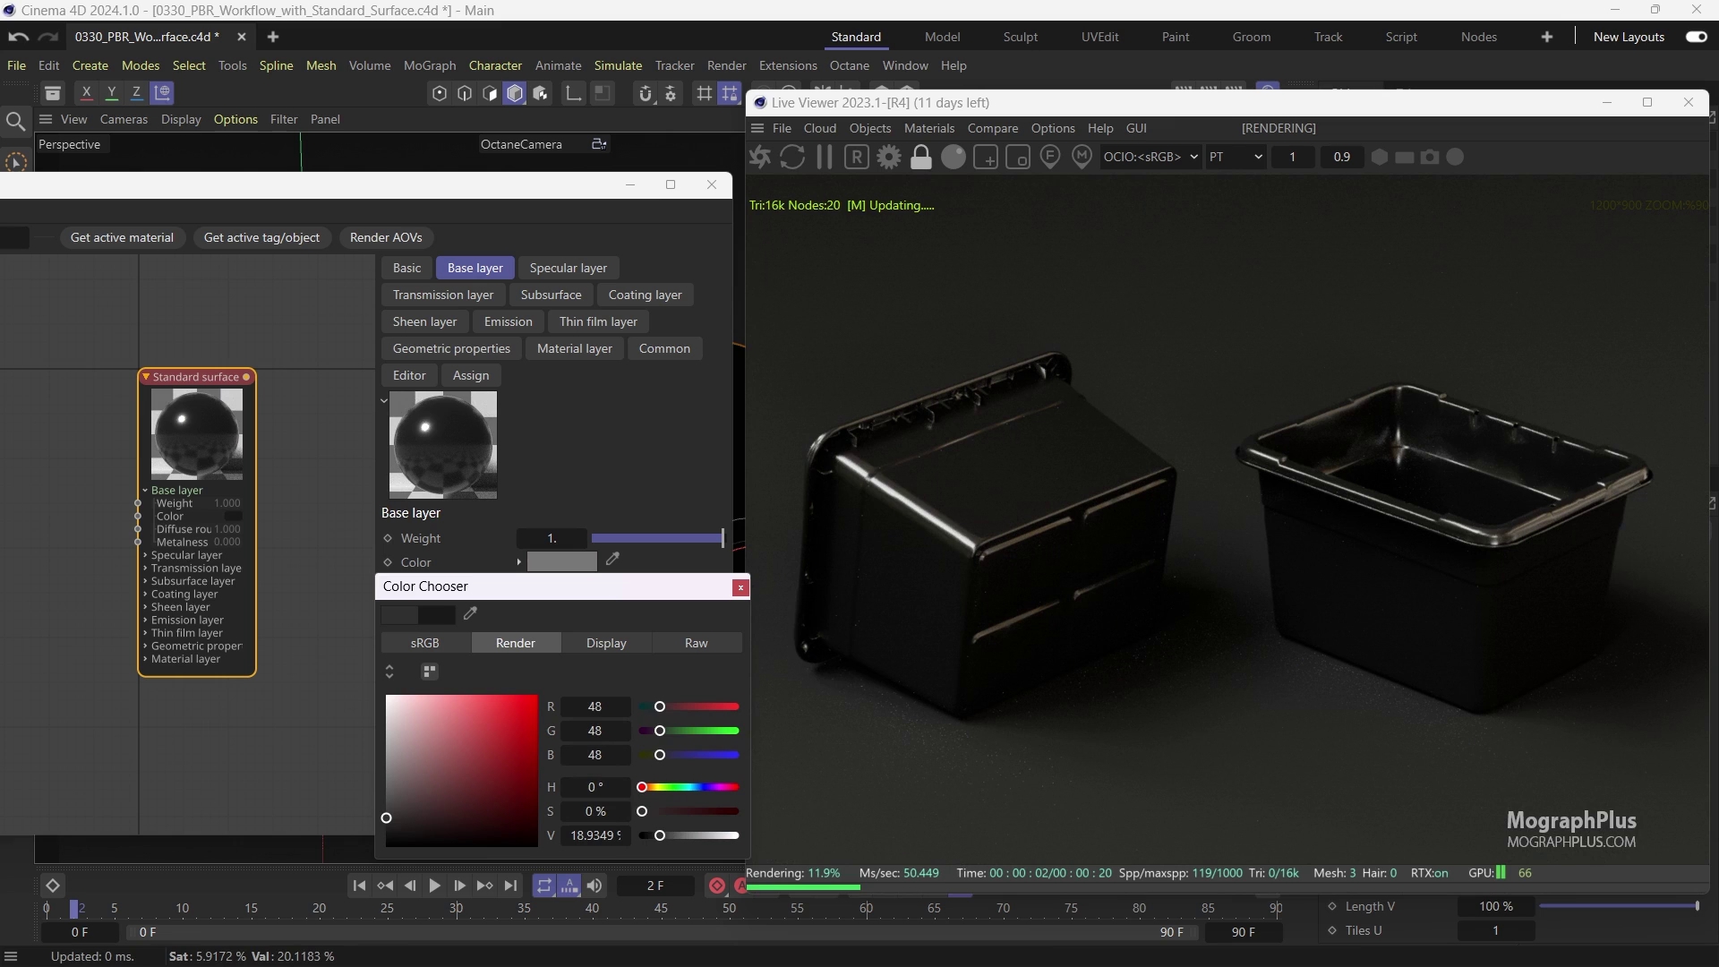
left_click_drag(386, 817, 386, 819)
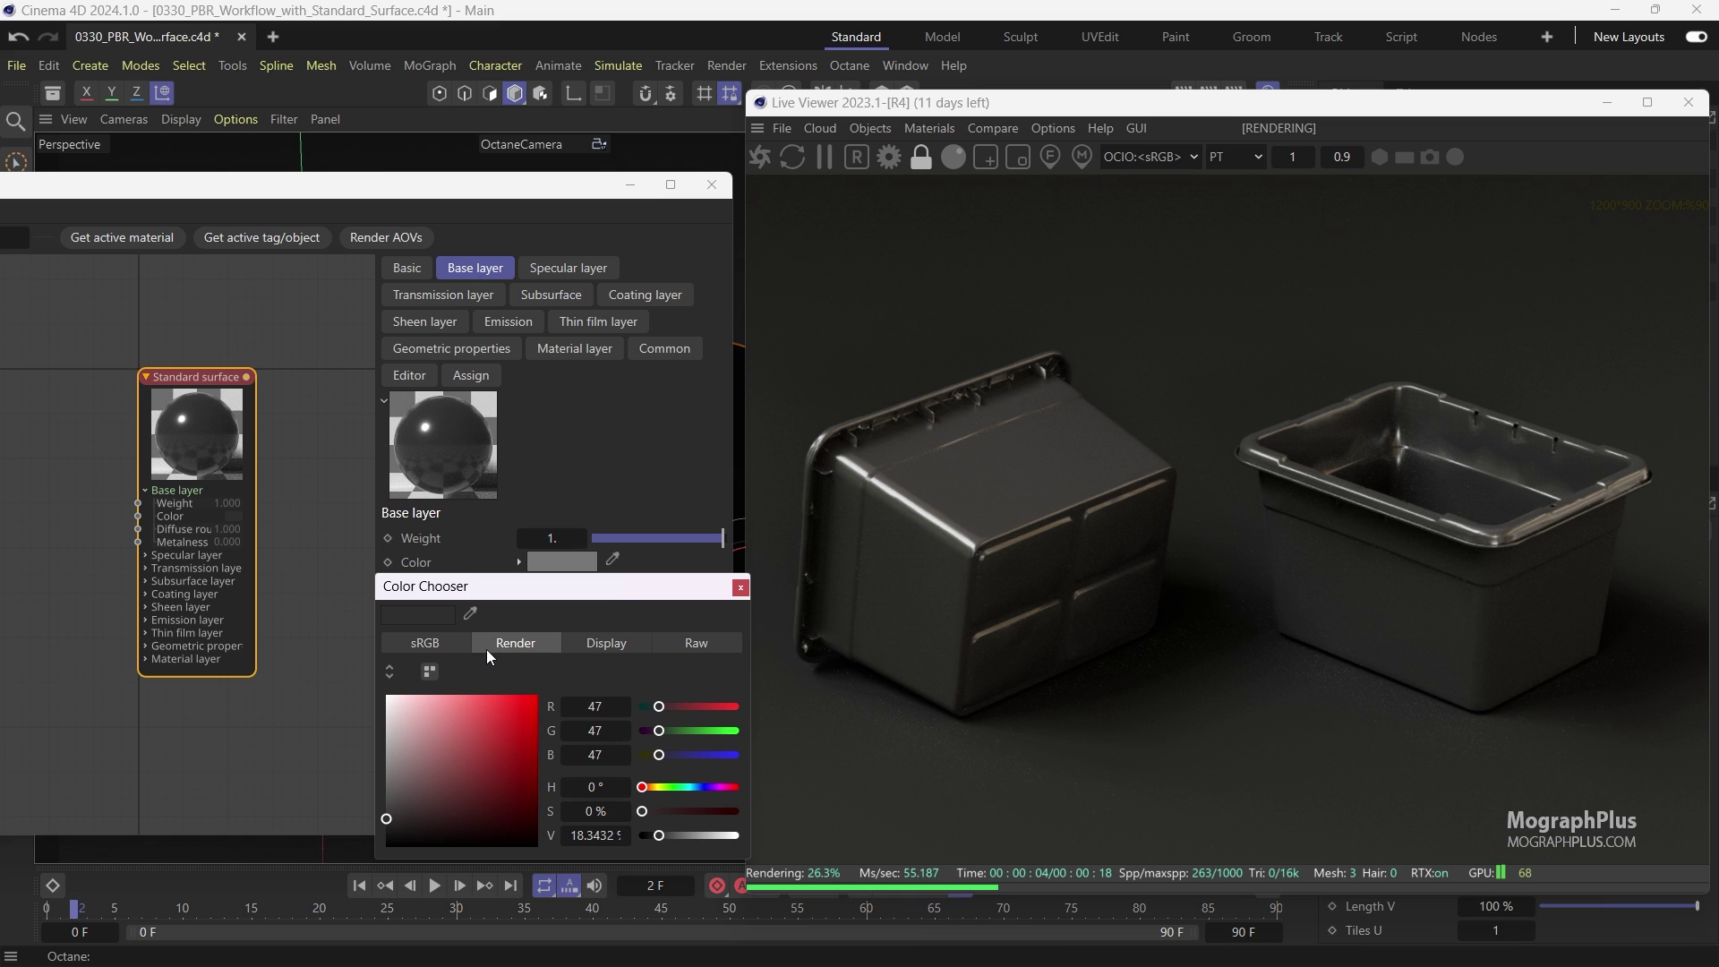
Examine the original mesh density of the boxes with the Wire kernel and return the Live Viewer to PT
left_click(1235, 156)
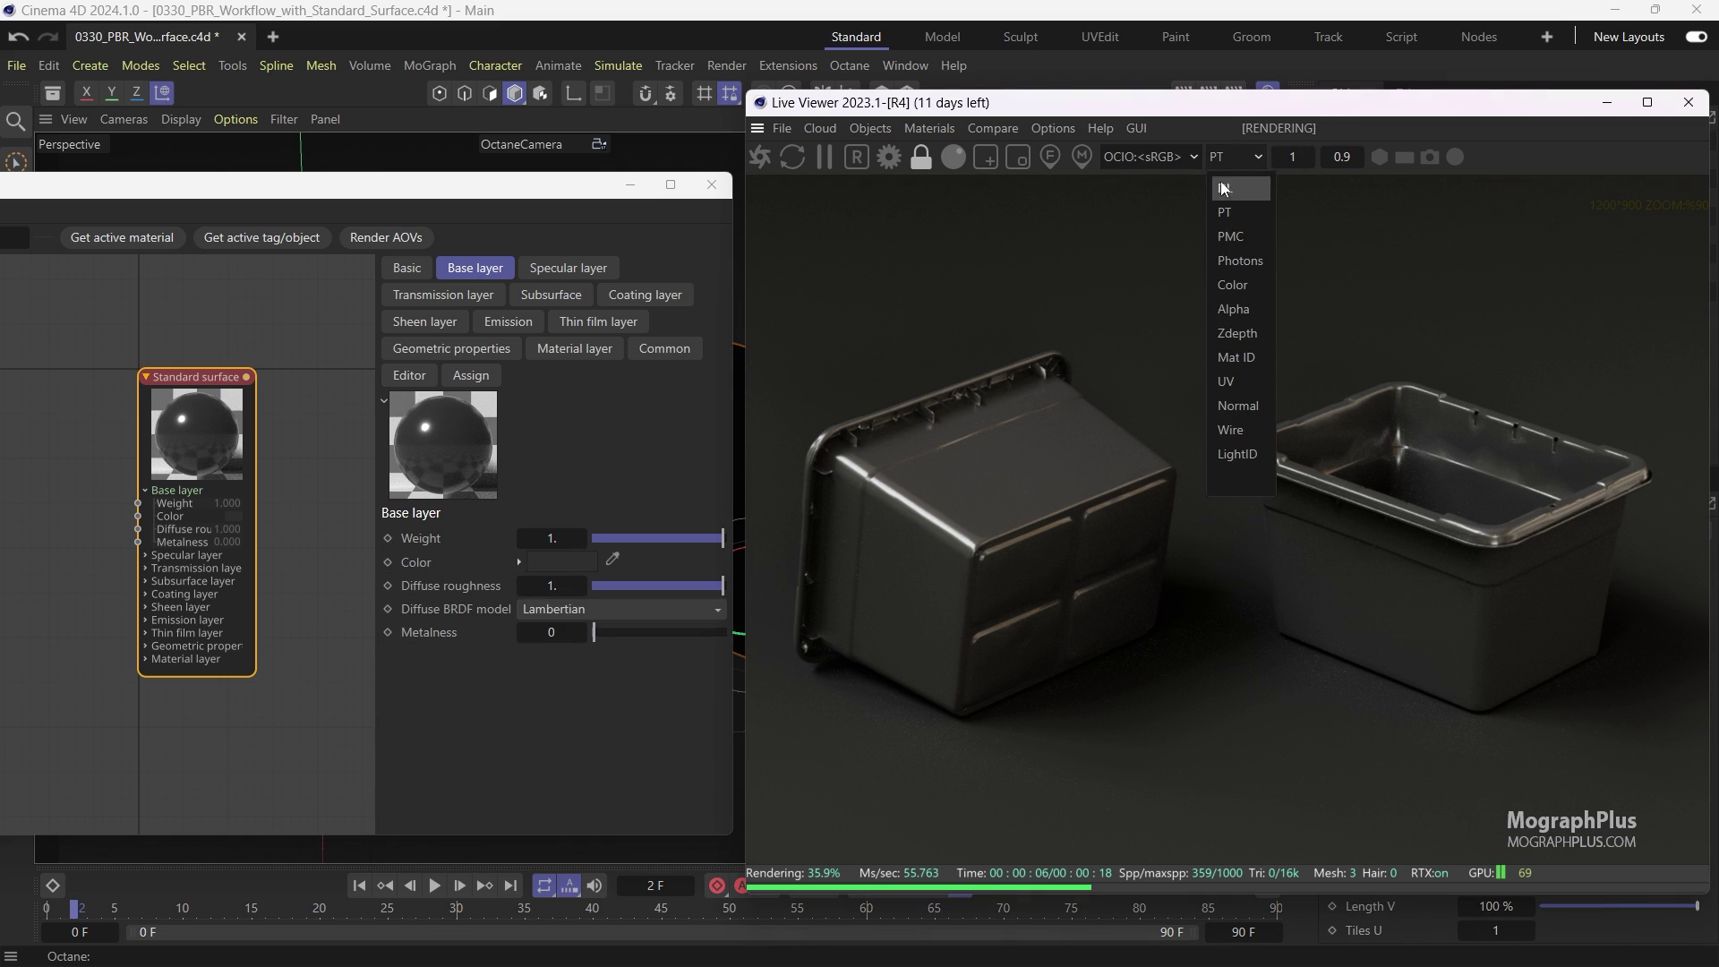
left_click(1254, 424)
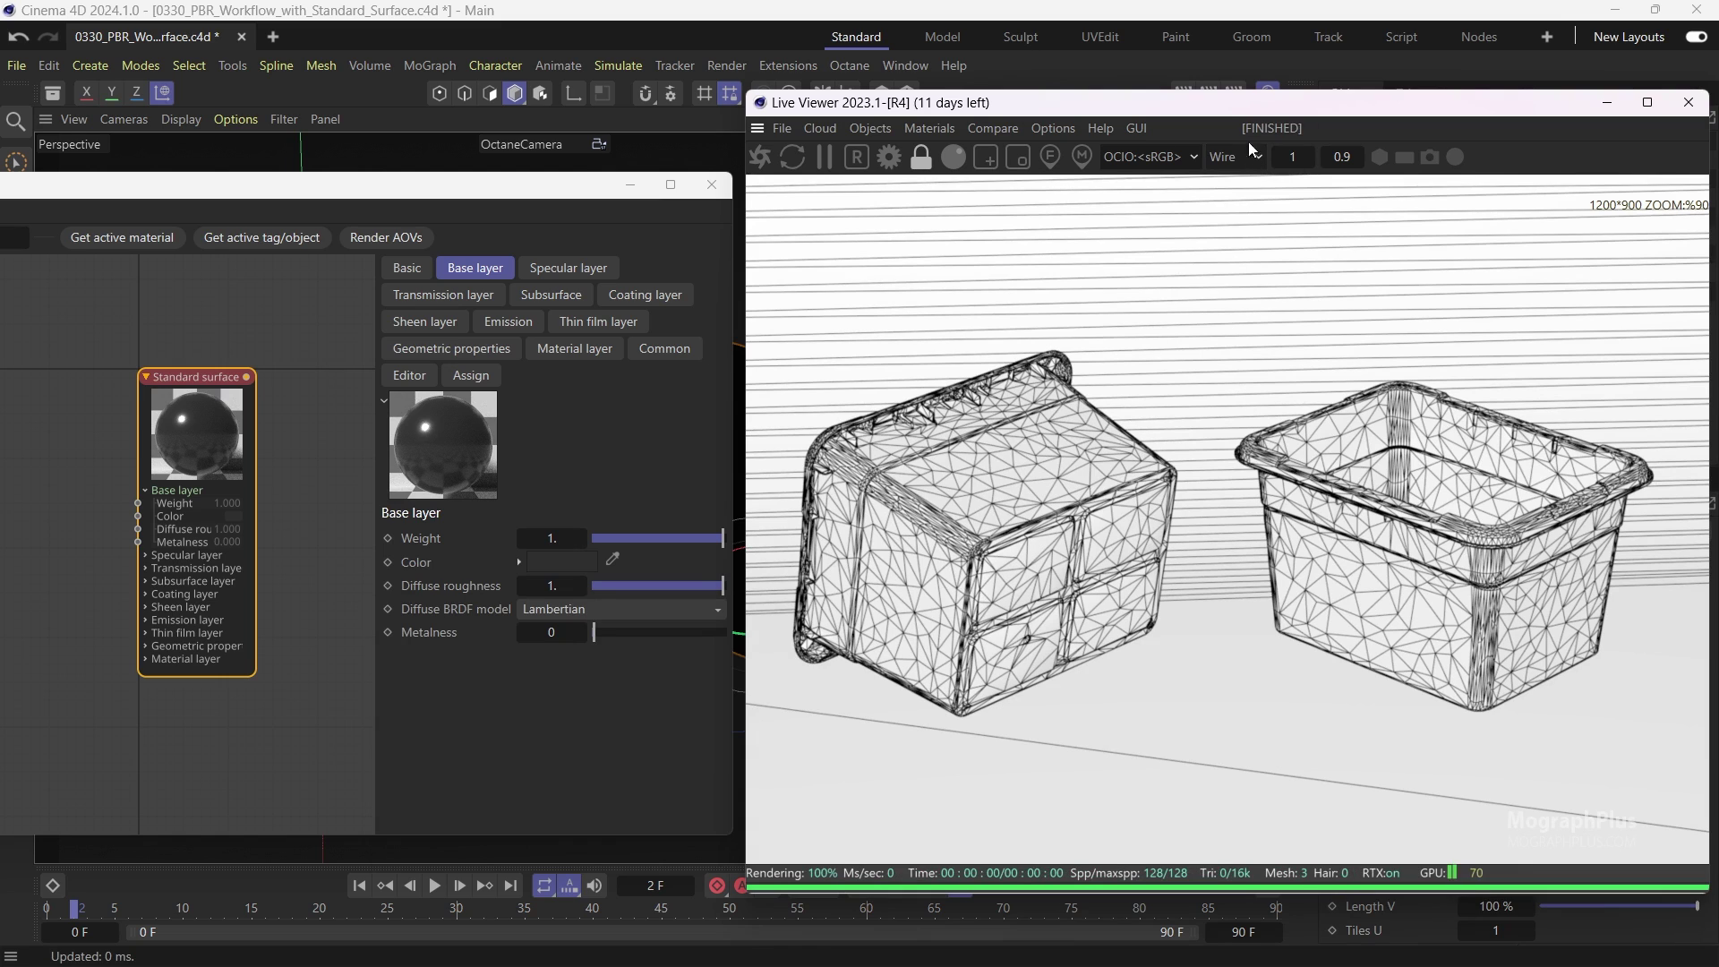
left_click(1227, 158)
left_click(1241, 213)
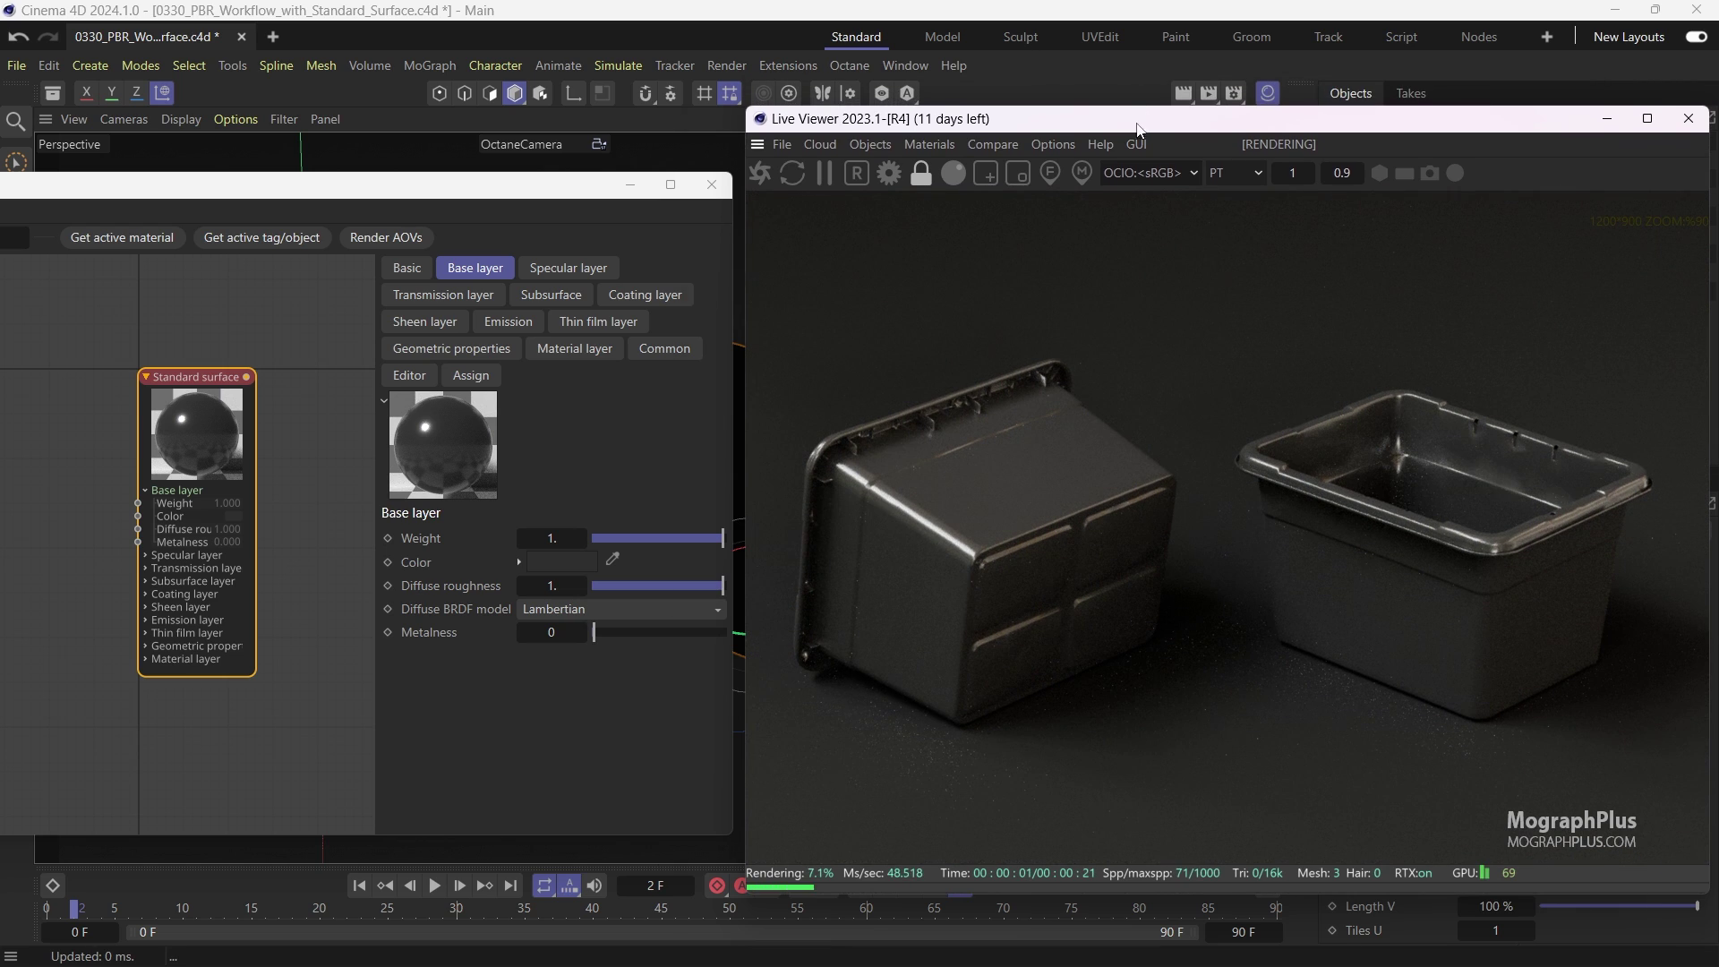
Add an Octane ObjectTag to Plastic_Box_01 and set its subdivision level to 1
left_click_drag(1136, 130, 559, 141)
right_click(1388, 172)
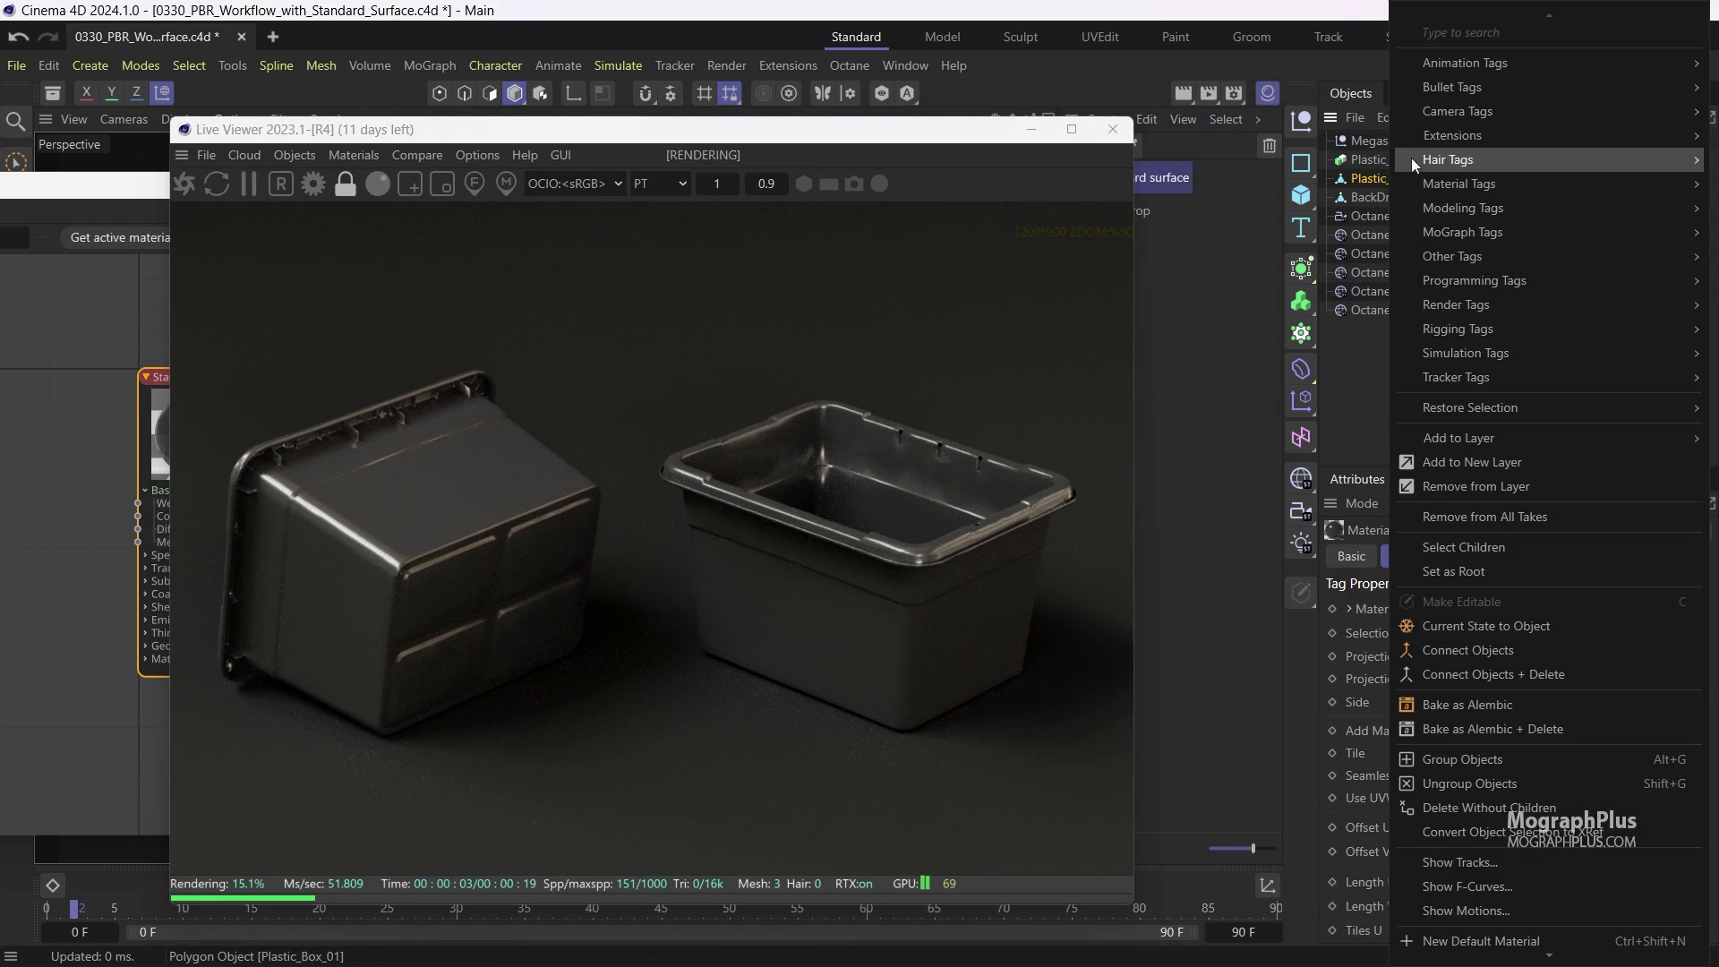
mouse_move(1409, 139)
left_click(1461, 228)
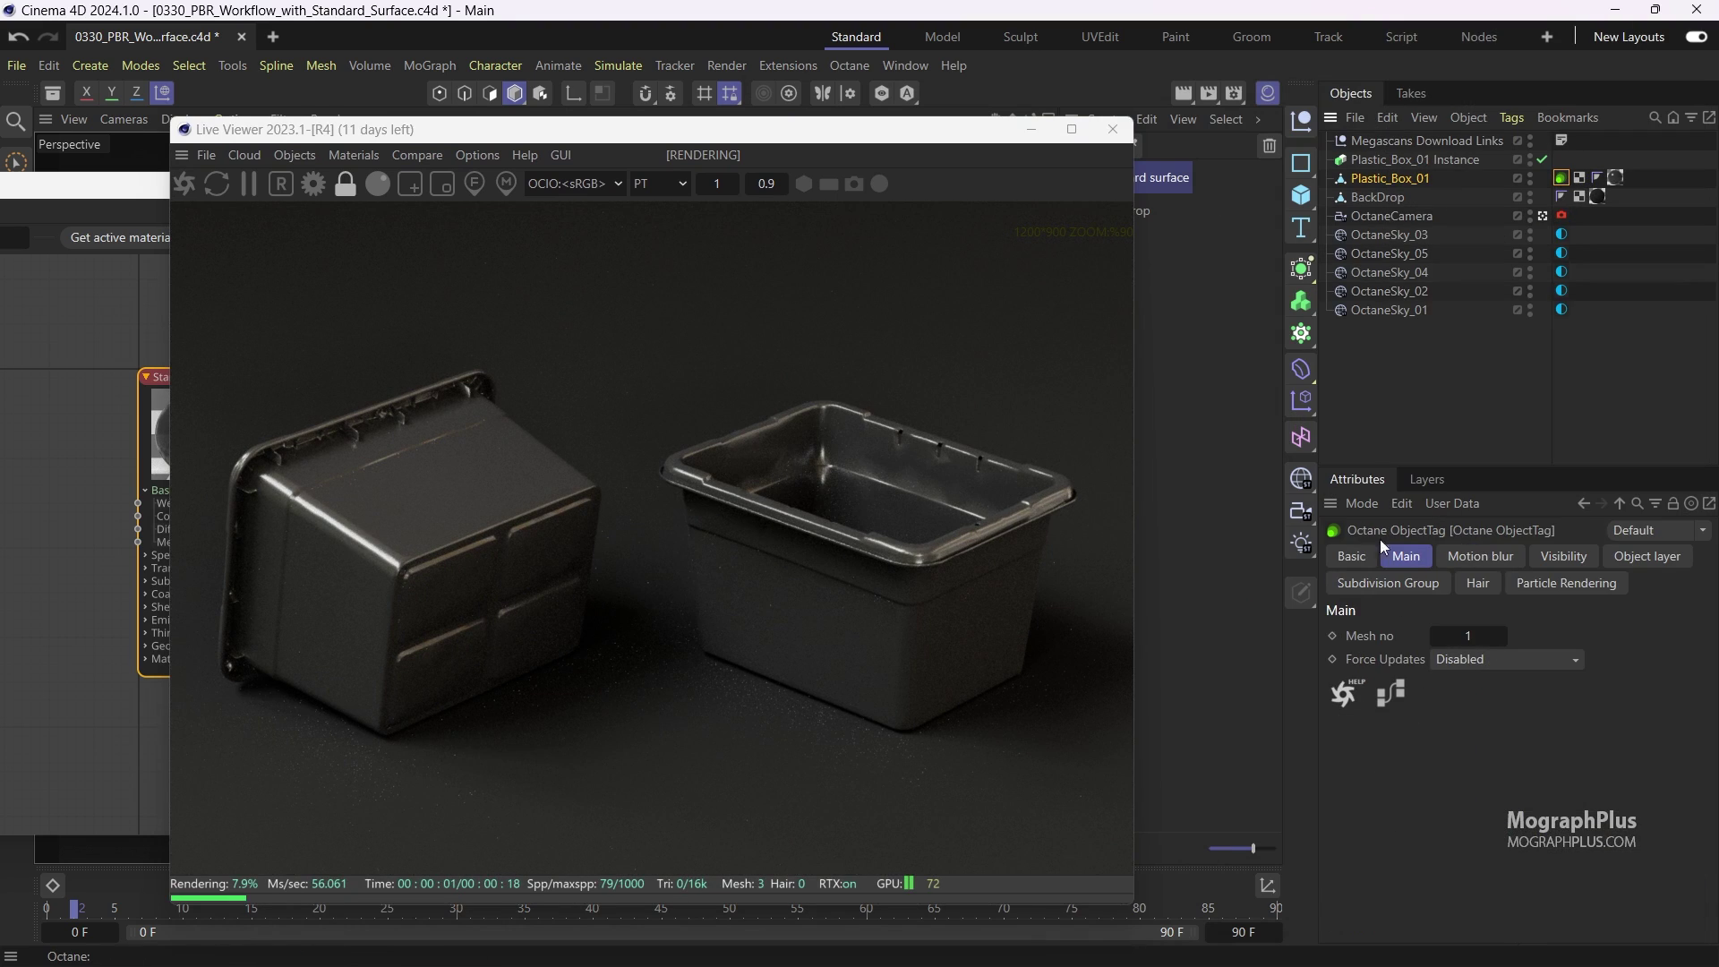
left_click(1407, 592)
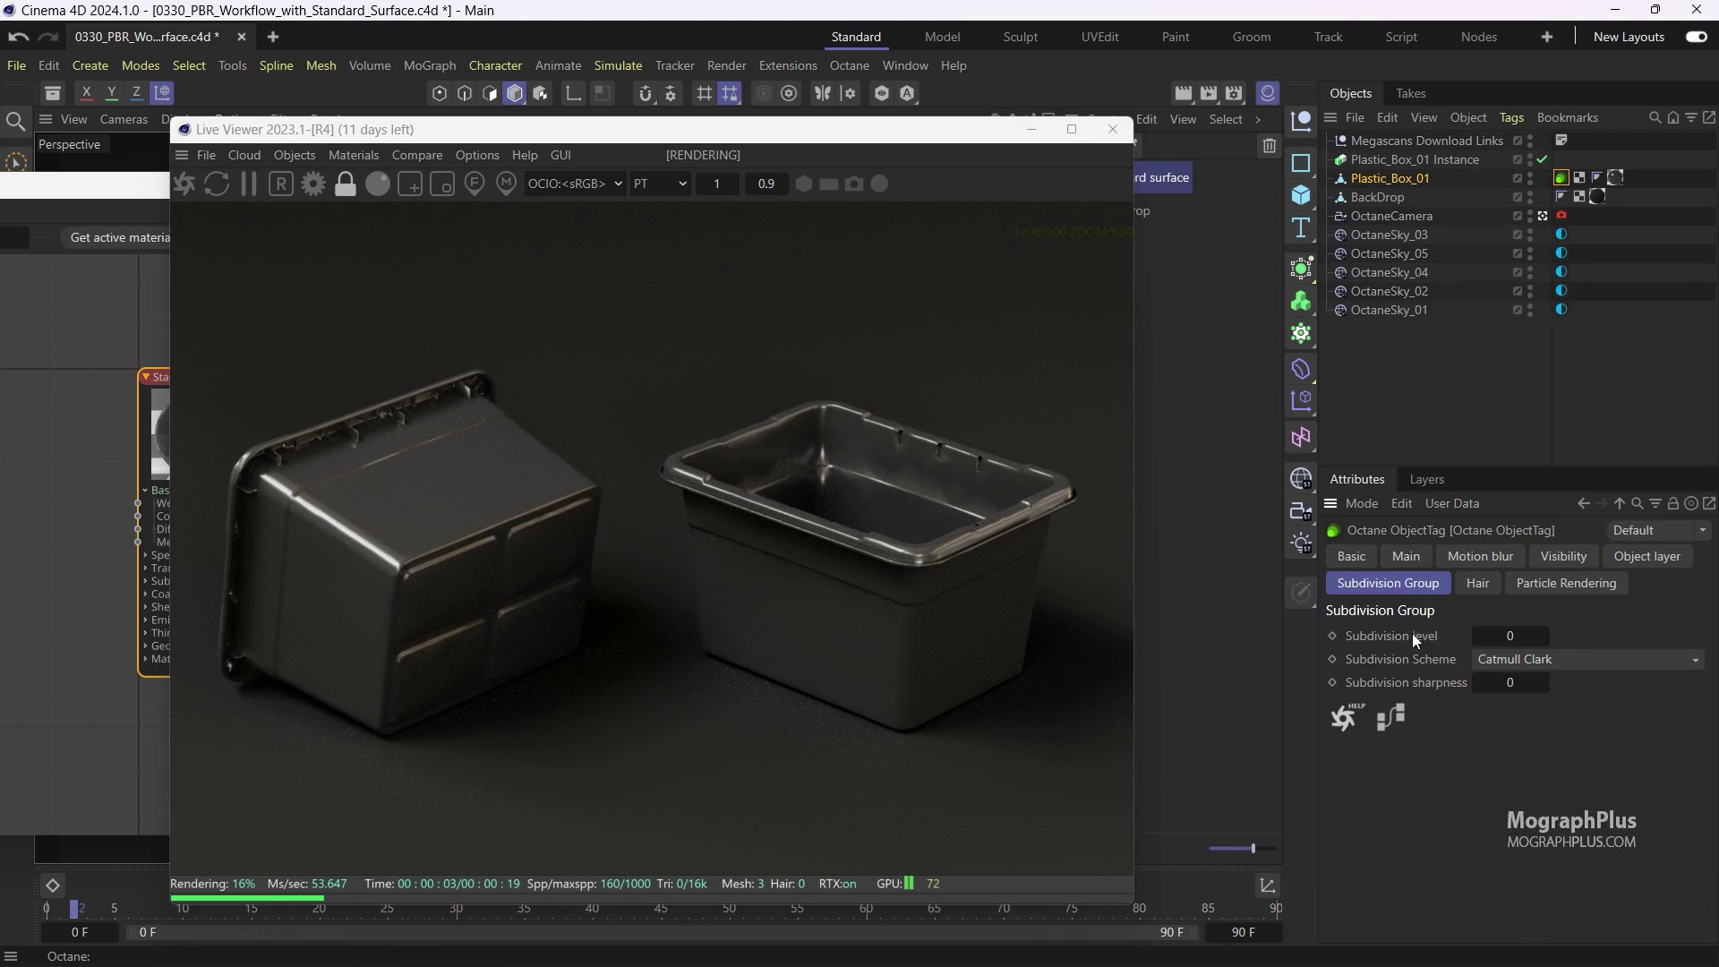
left_click(1543, 637)
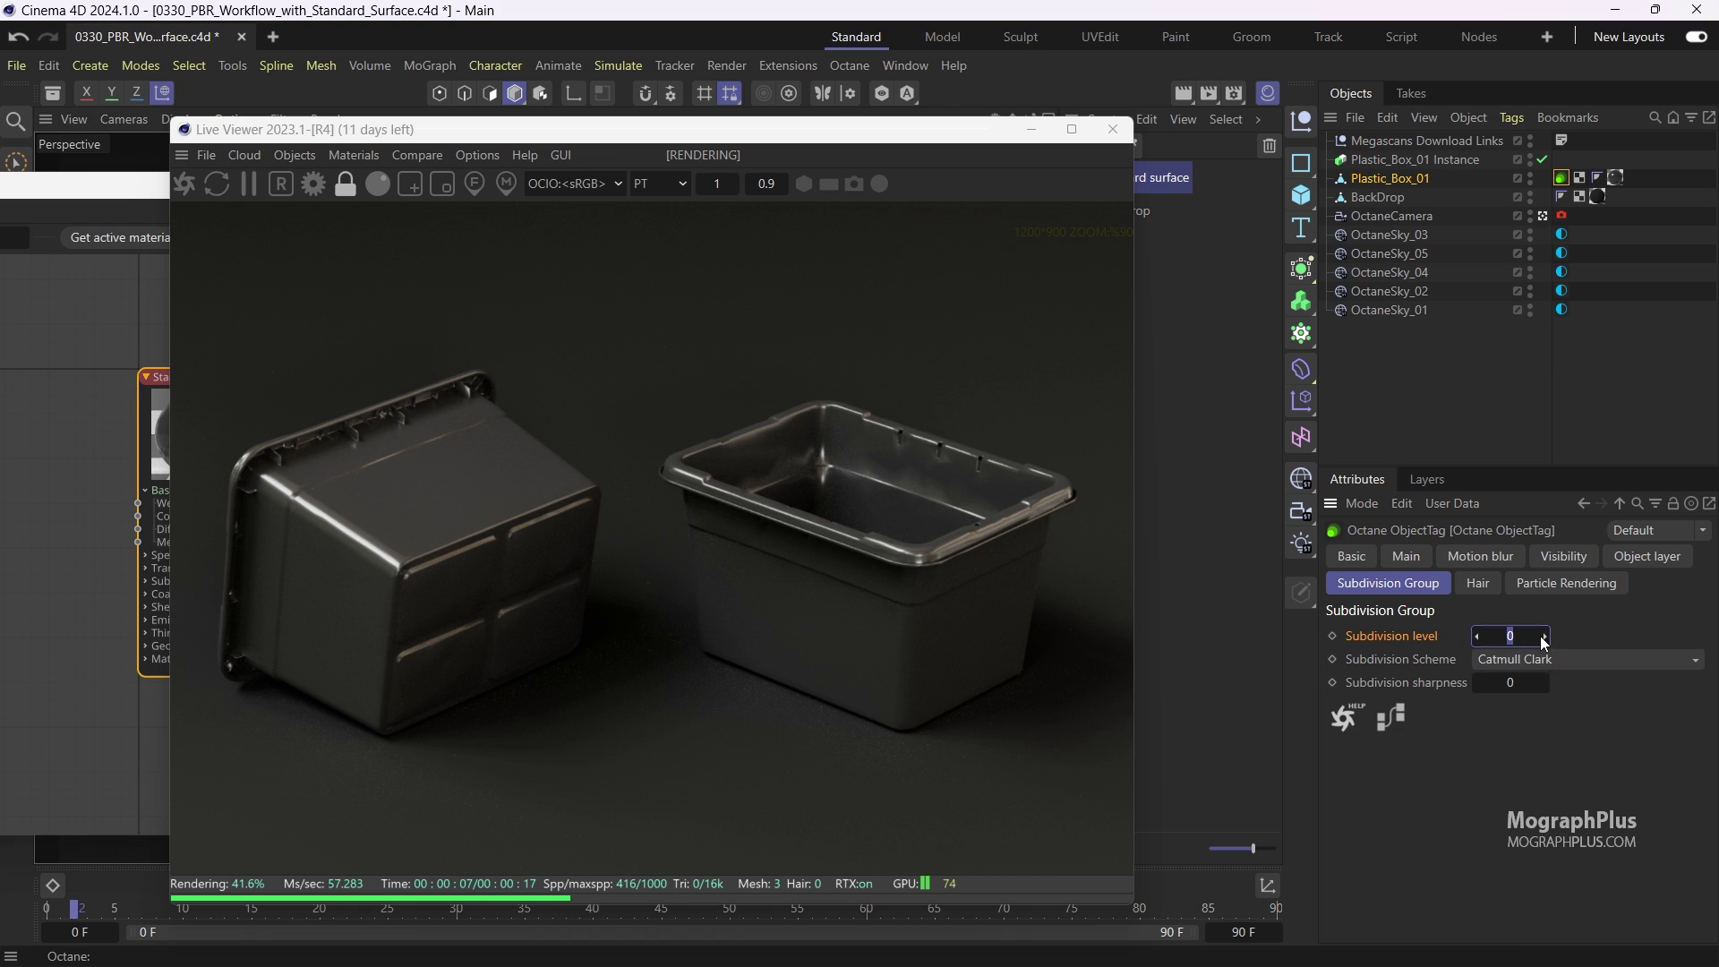
left_click(1543, 639)
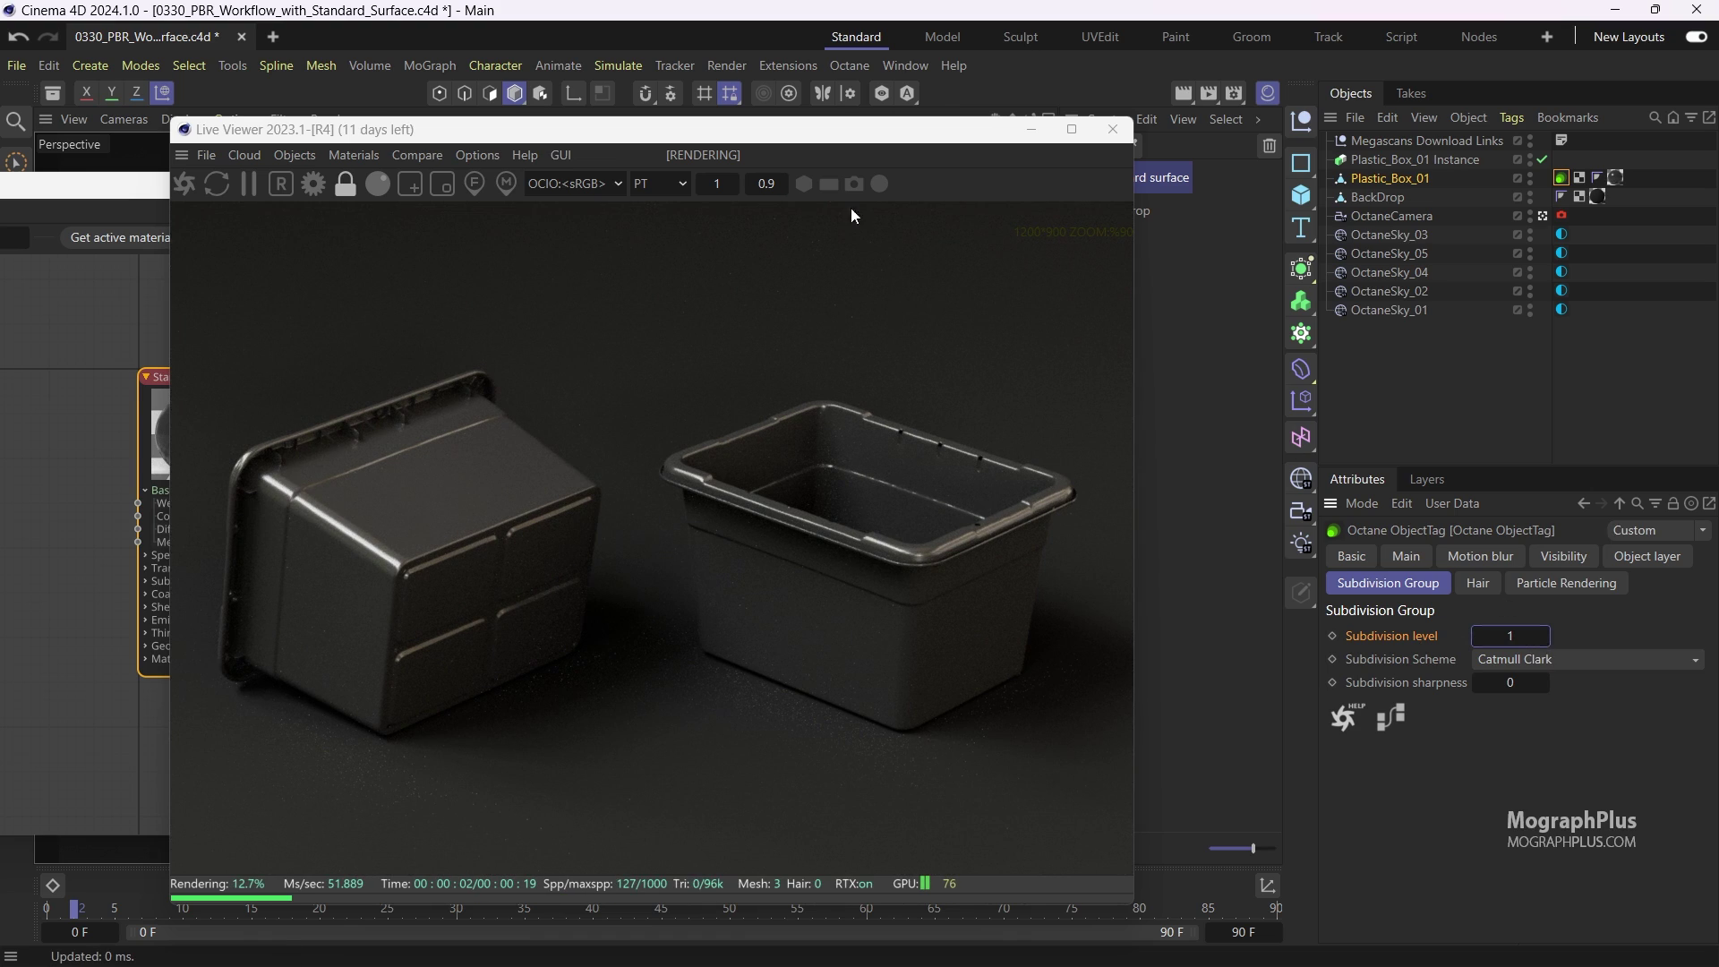
Inspect the subdivided mesh with the Wire kernel, restore PT, and move the Live Viewer back beside the node editor
left_click(666, 185)
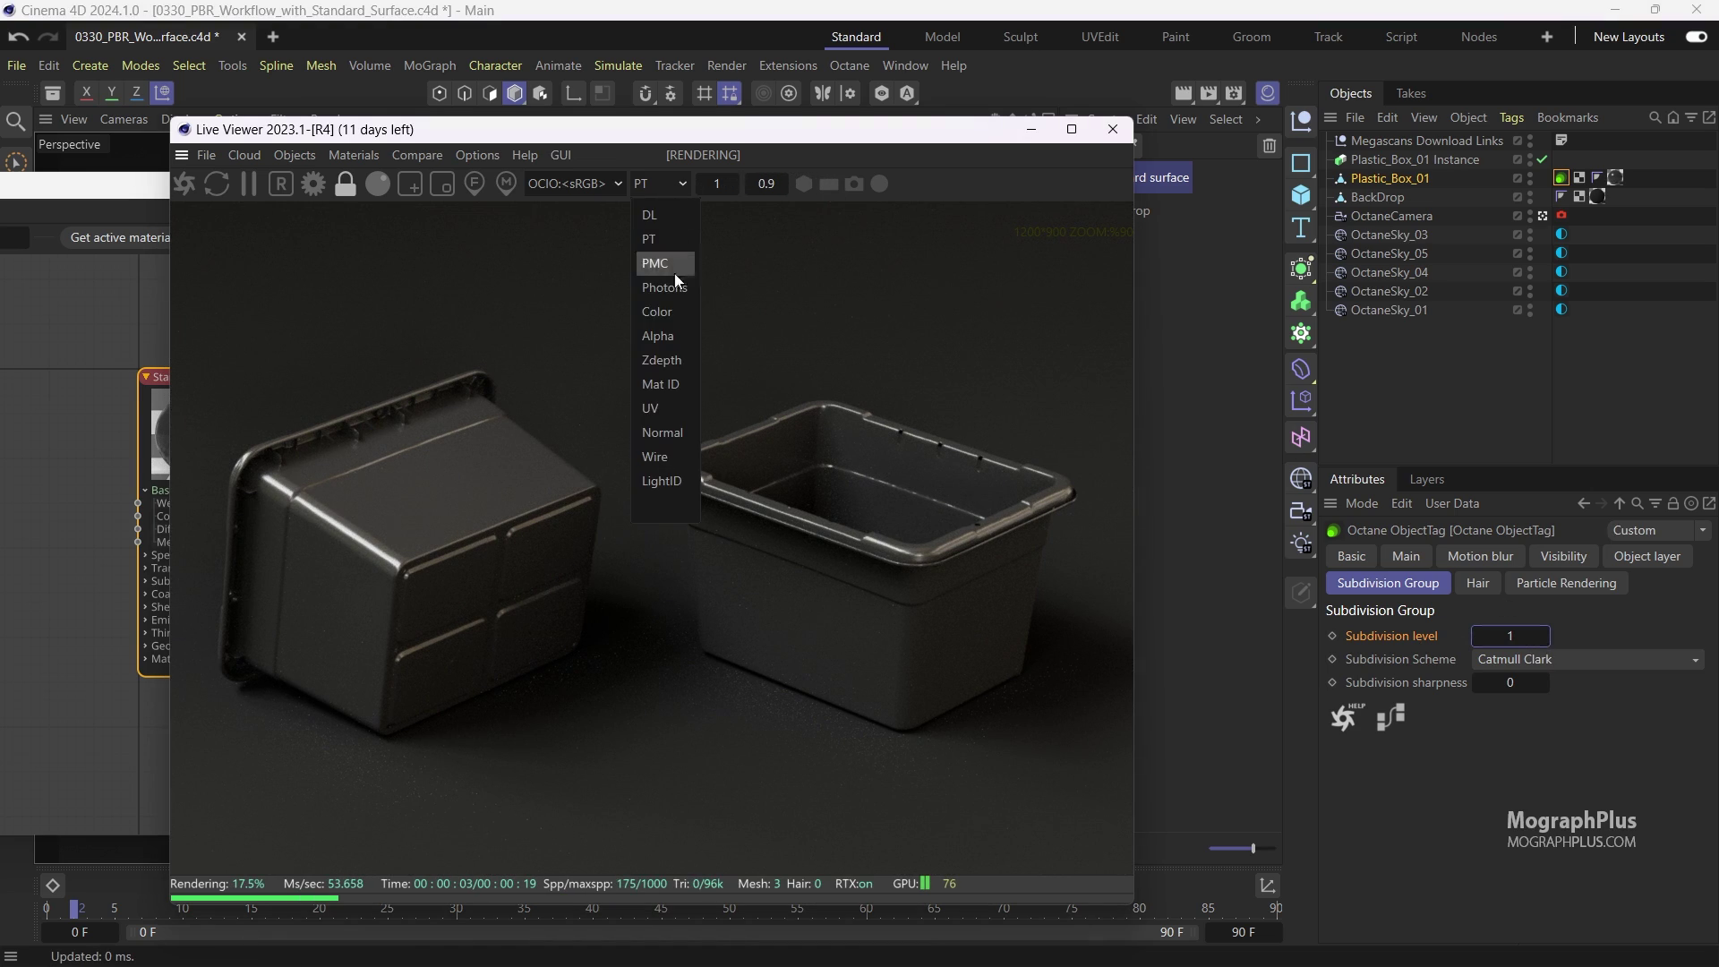
left_click(696, 458)
left_click(667, 186)
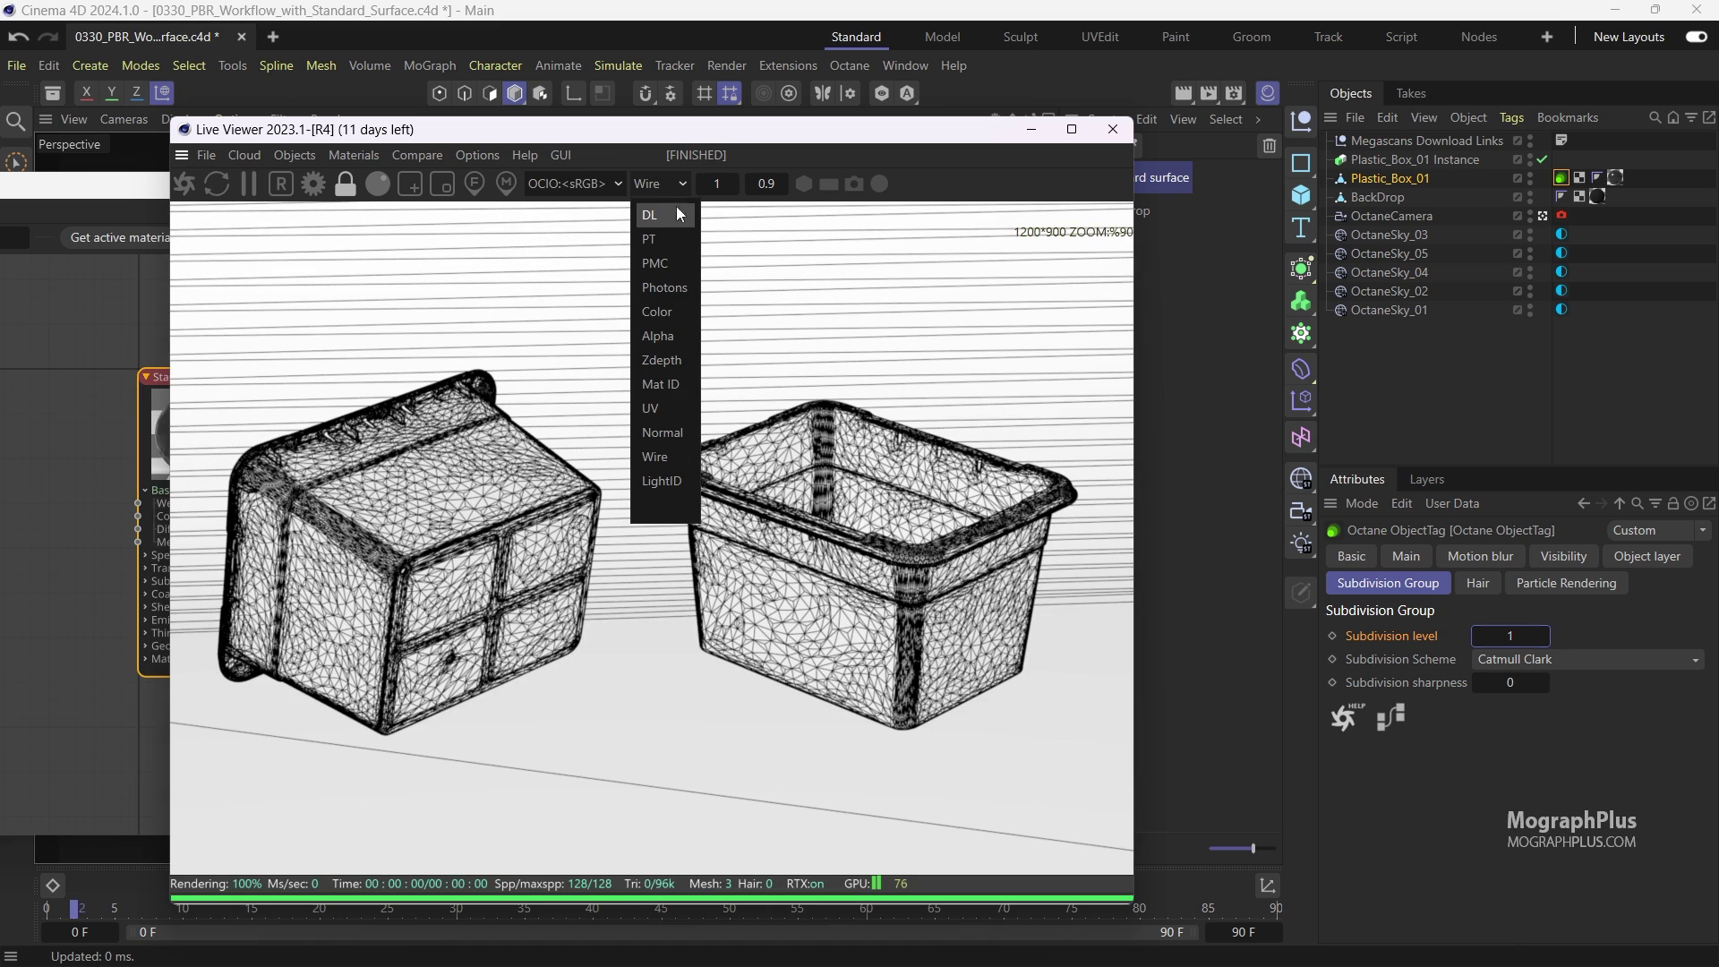
left_click(653, 240)
left_click_drag(660, 135, 1225, 123)
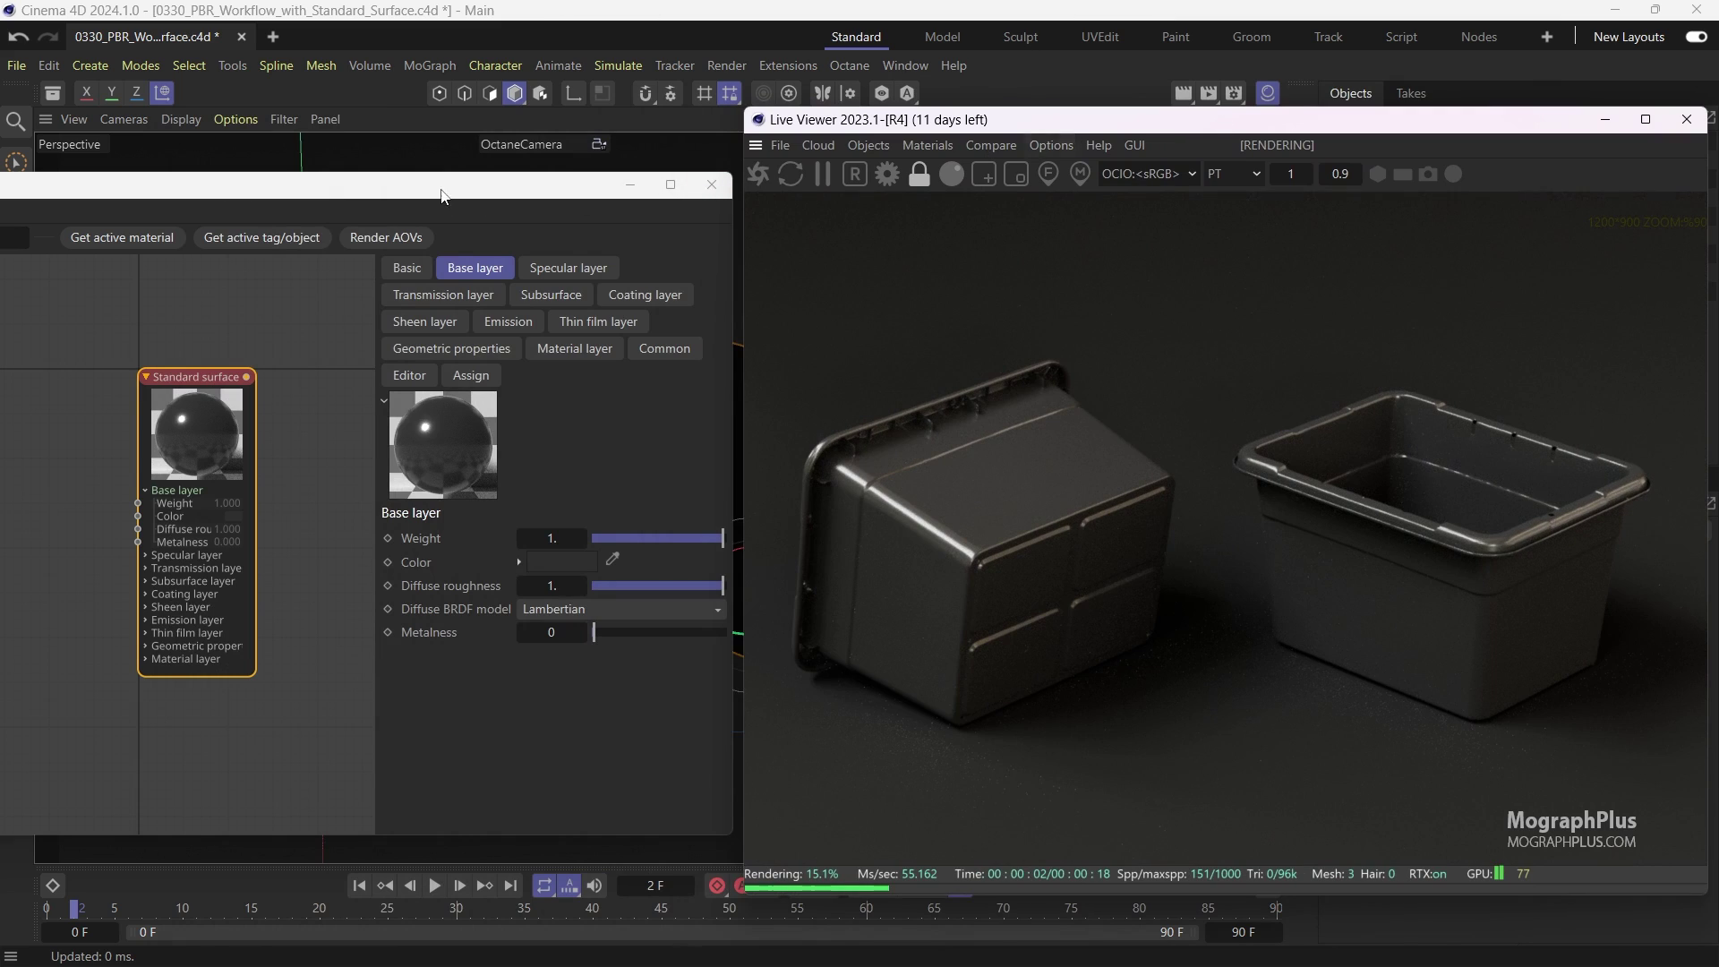
Bring the full node editor into view and connect a new Image texture node to the base layer Color input
left_click_drag(447, 186, 691, 197)
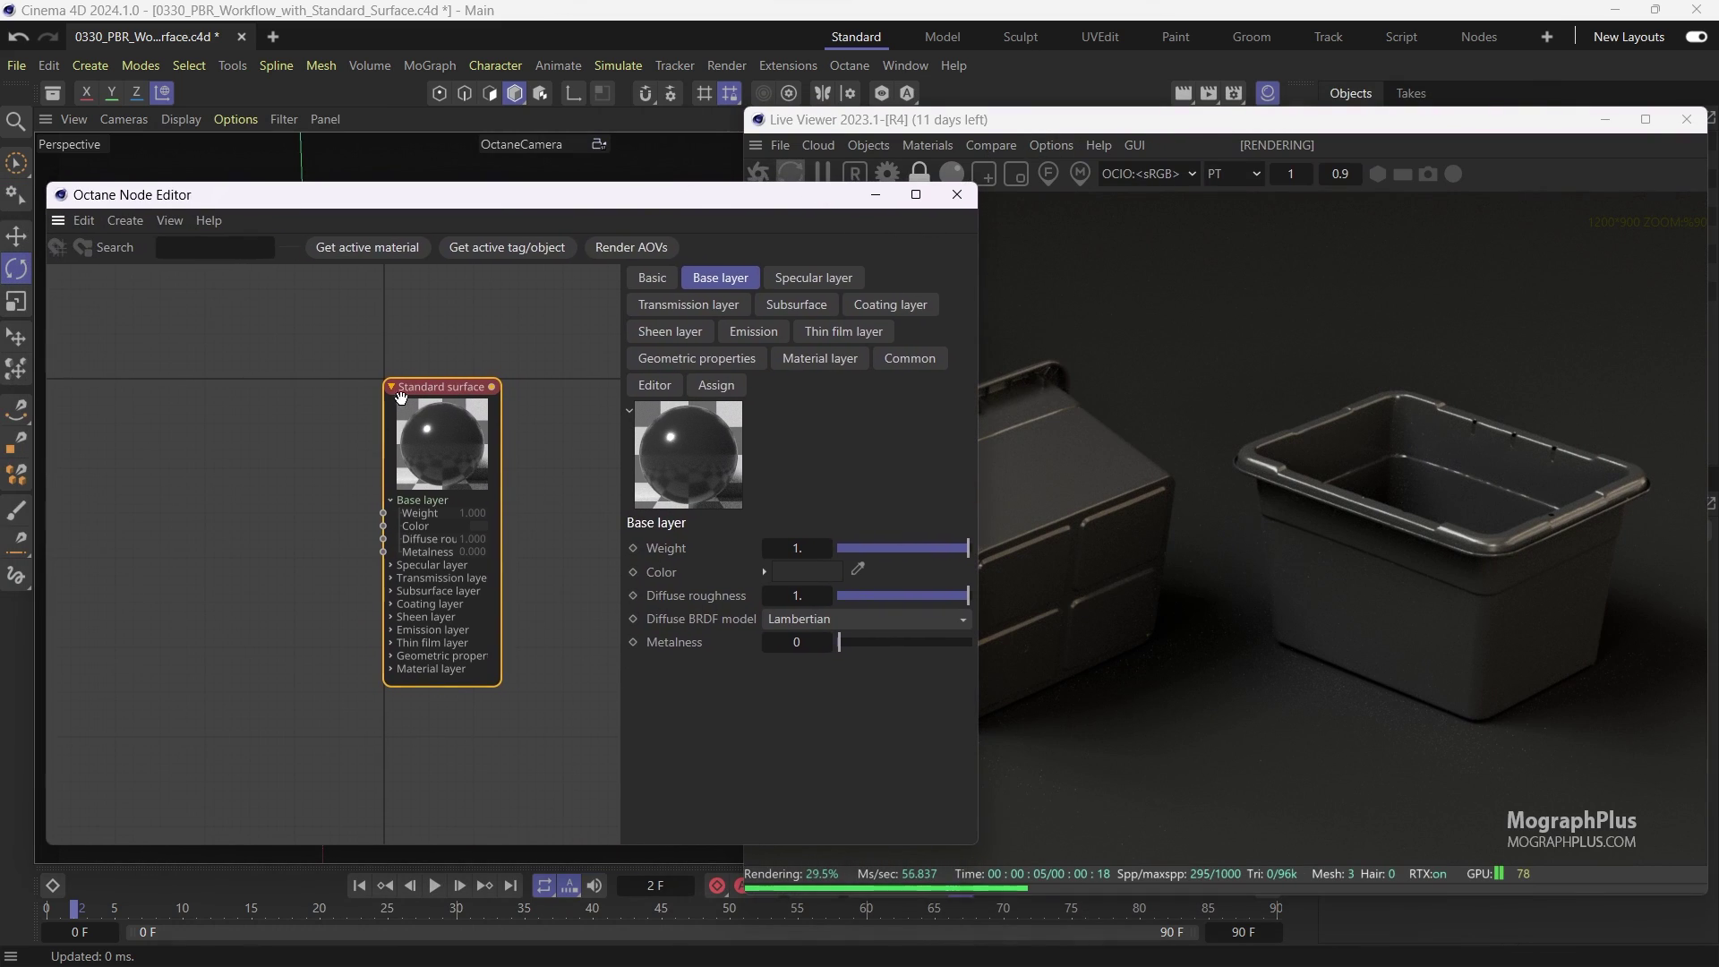
middle_click_drag(350, 524, 396, 498)
scroll(396, 499, "up", 2)
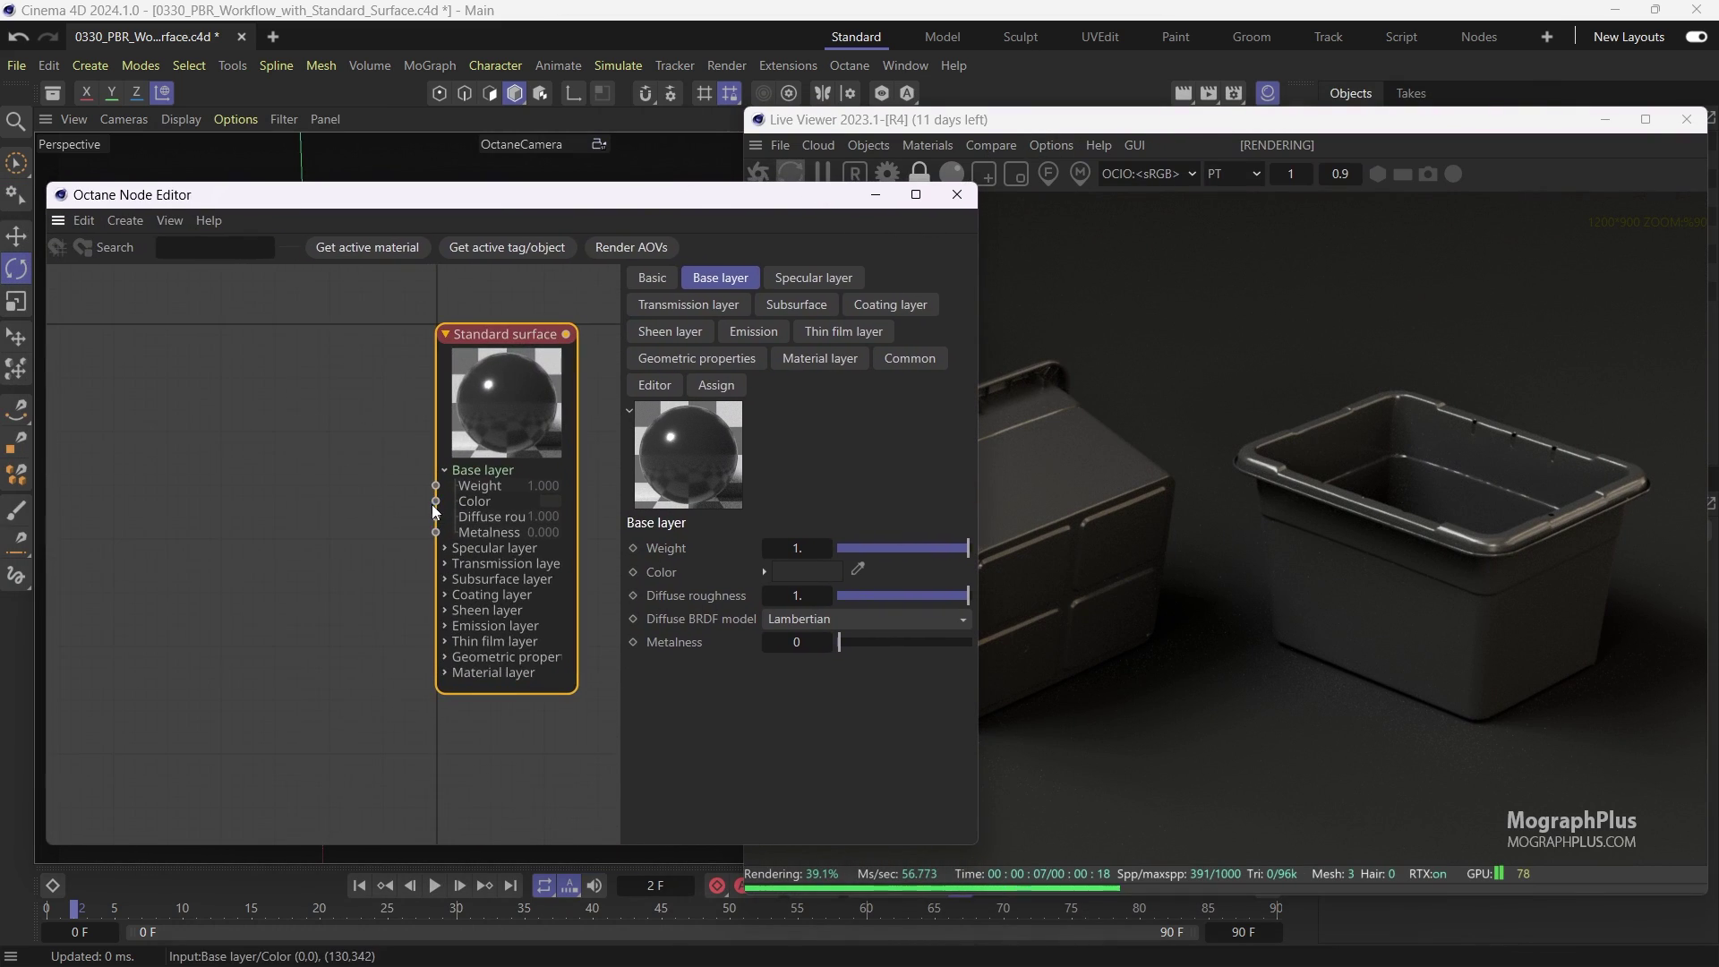
left_click_drag(436, 501, 313, 446)
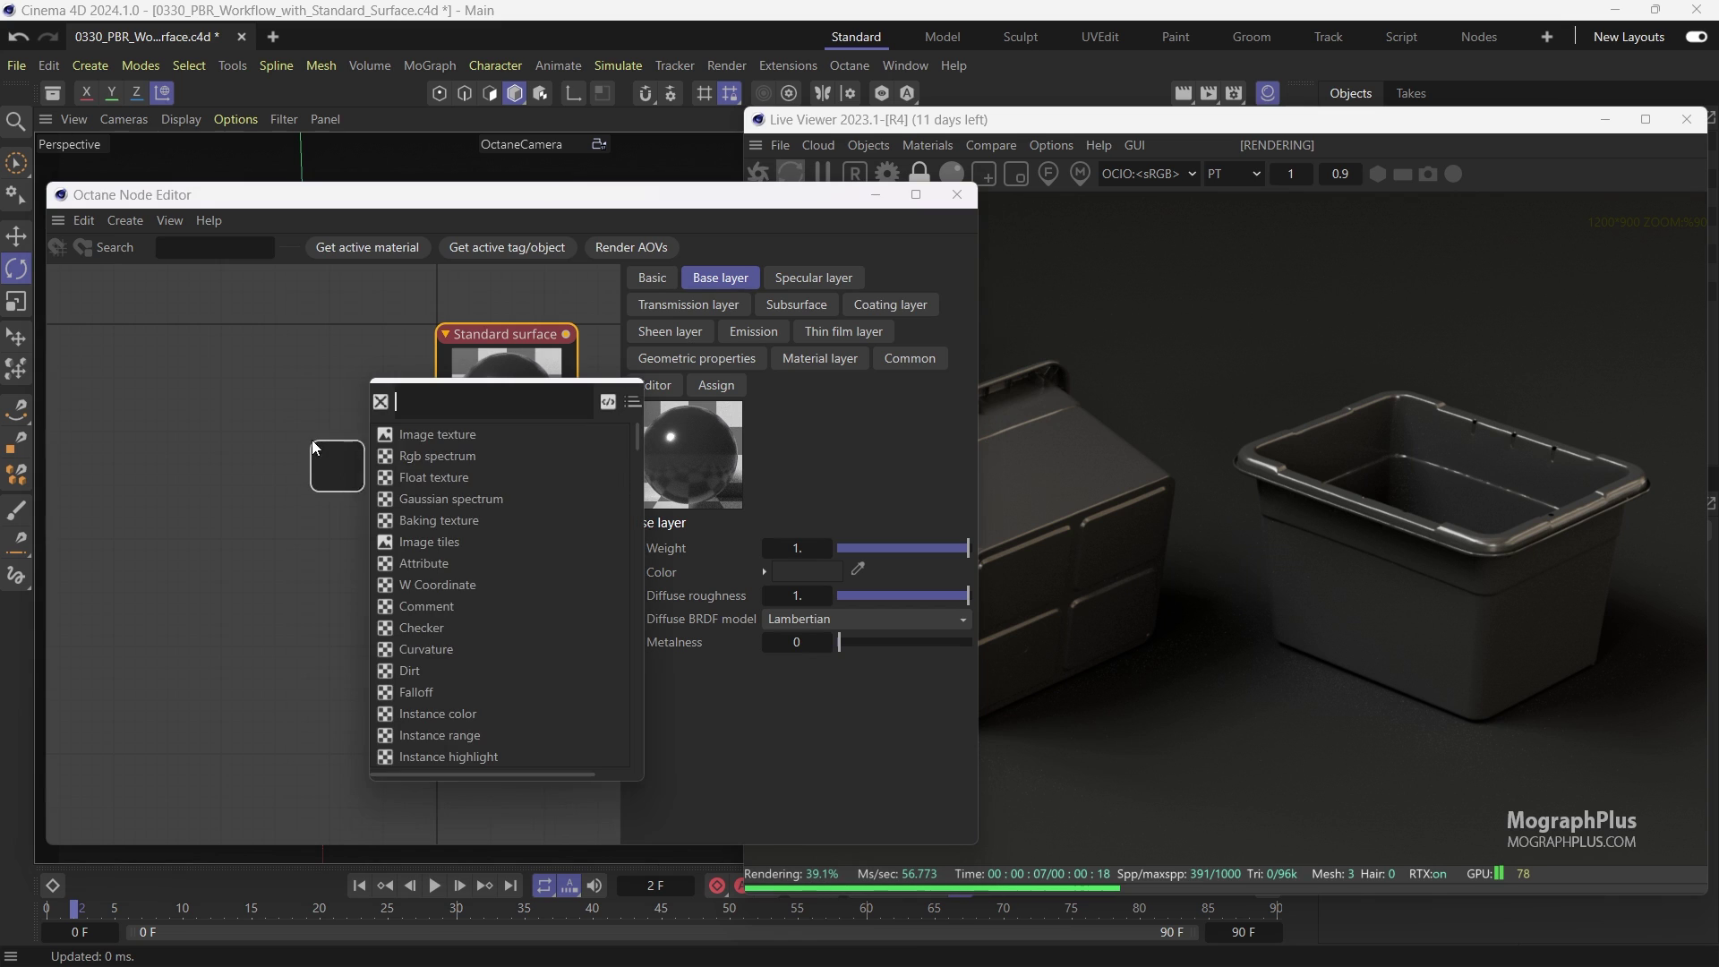
left_click(426, 437)
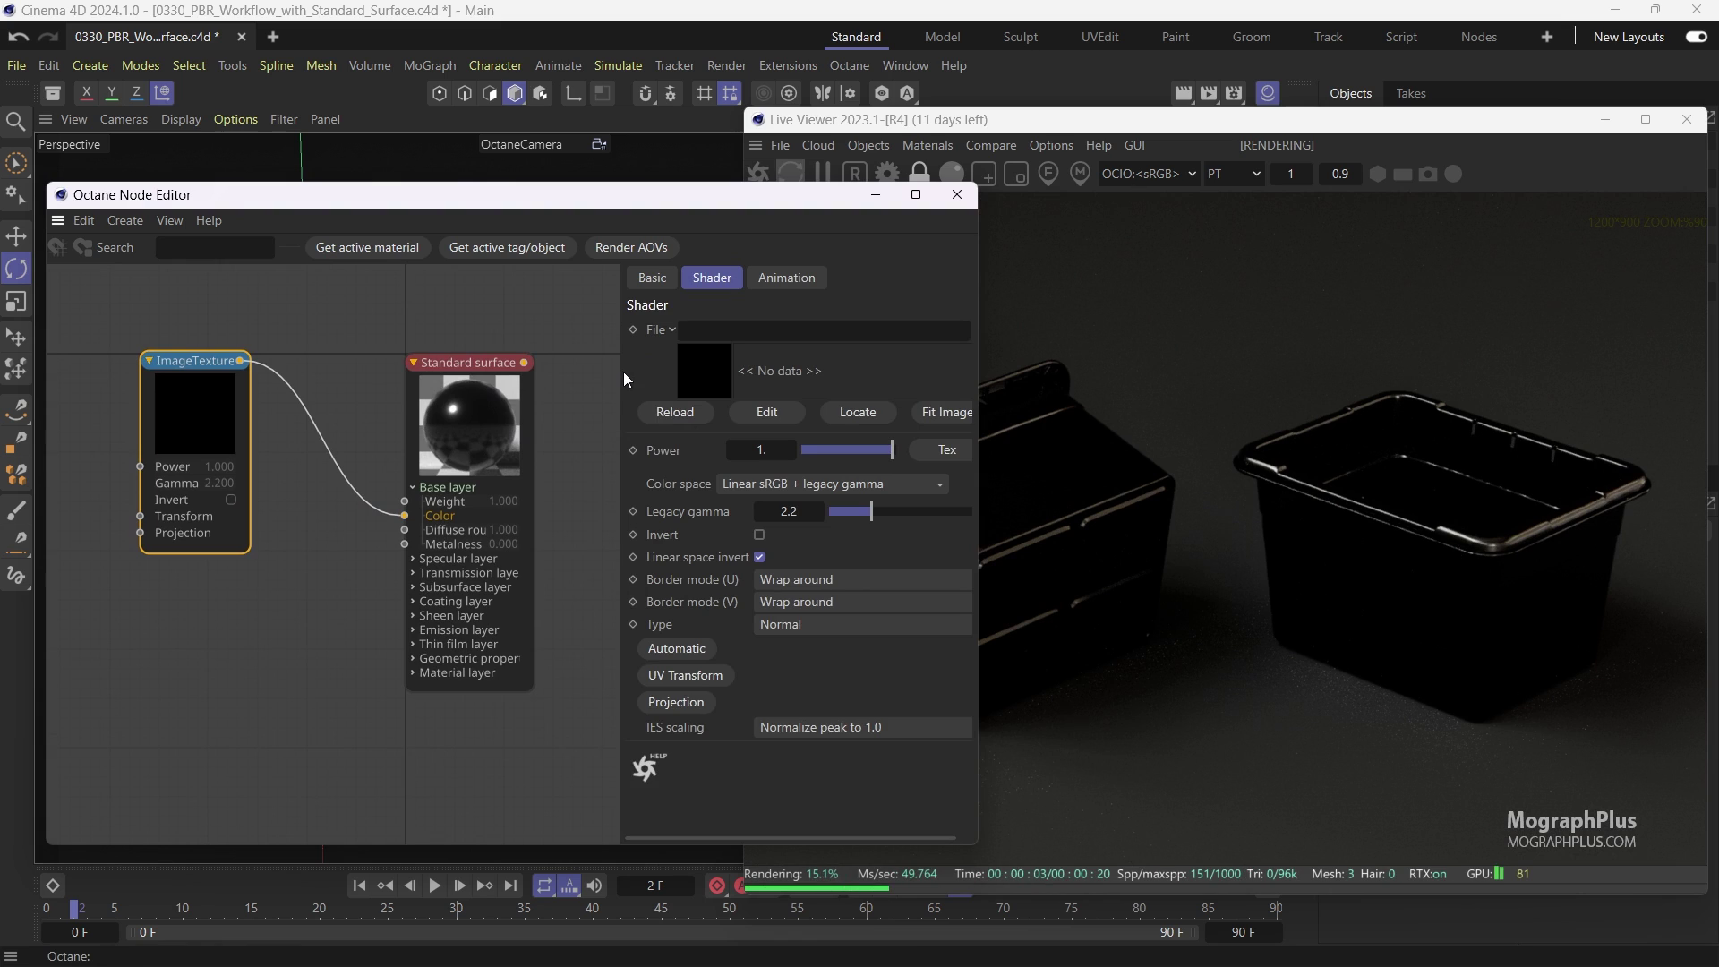
Load Plastic_Box_Albedo.jpg from the Plastic_Box folder into the image texture and set its color space to sRGB
middle_click_drag(834, 367, 809, 368)
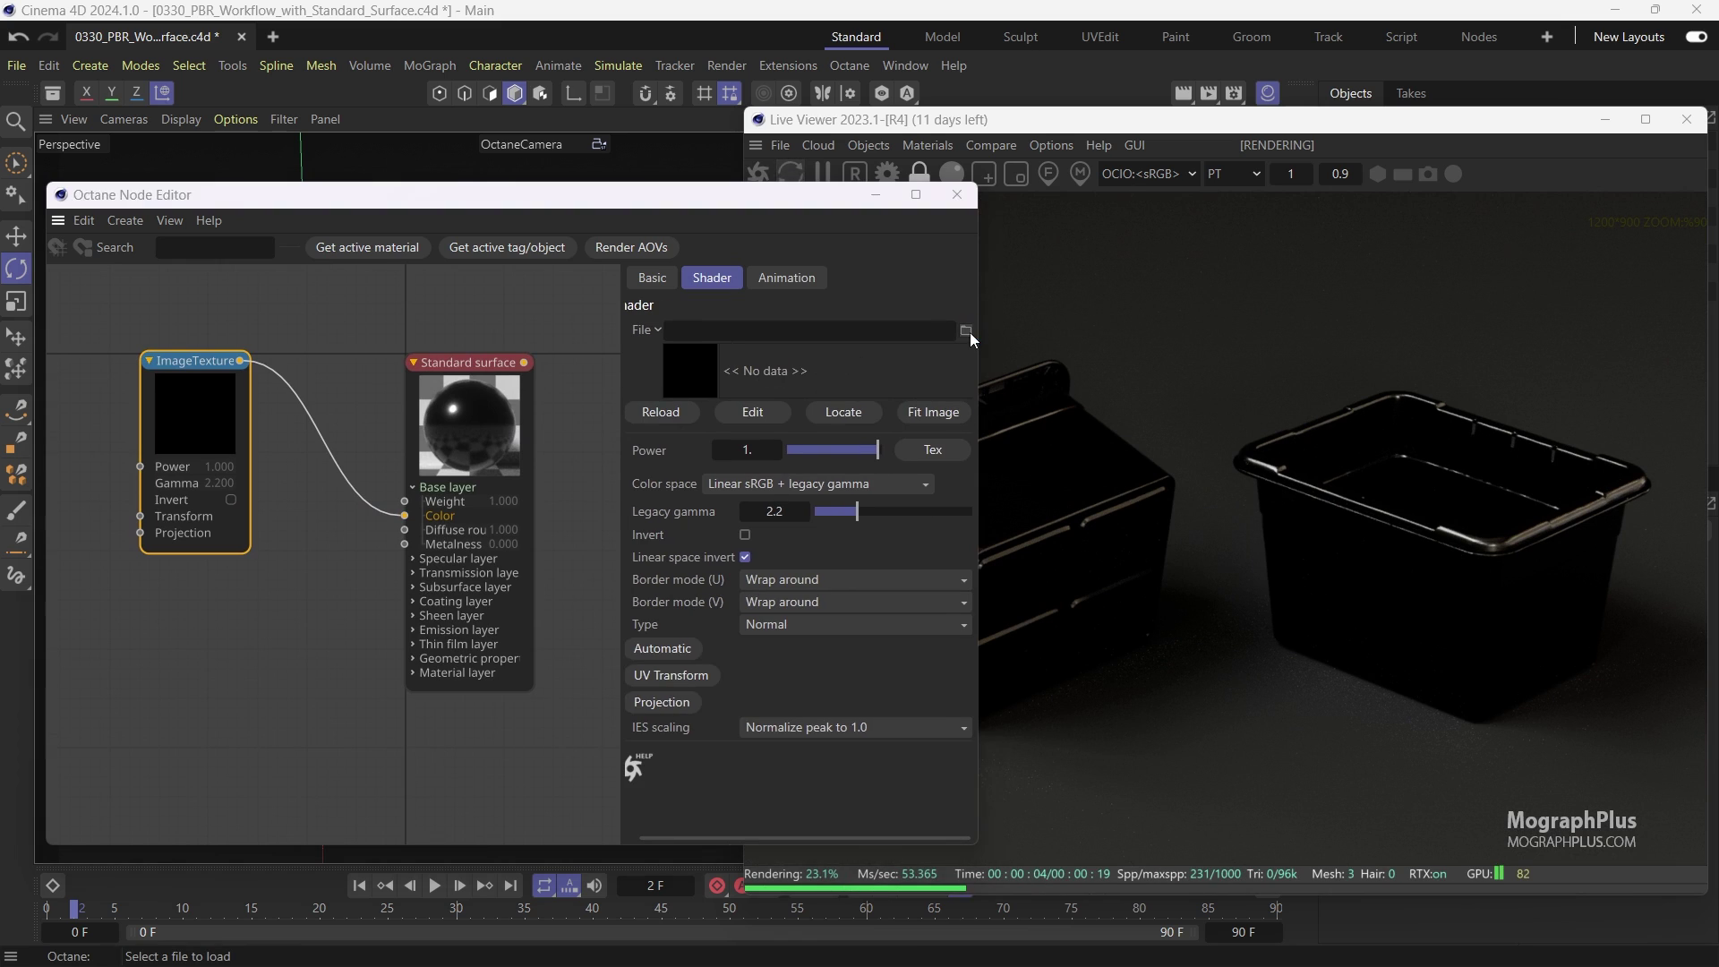
left_click(967, 330)
left_click(425, 159)
double_click(425, 160)
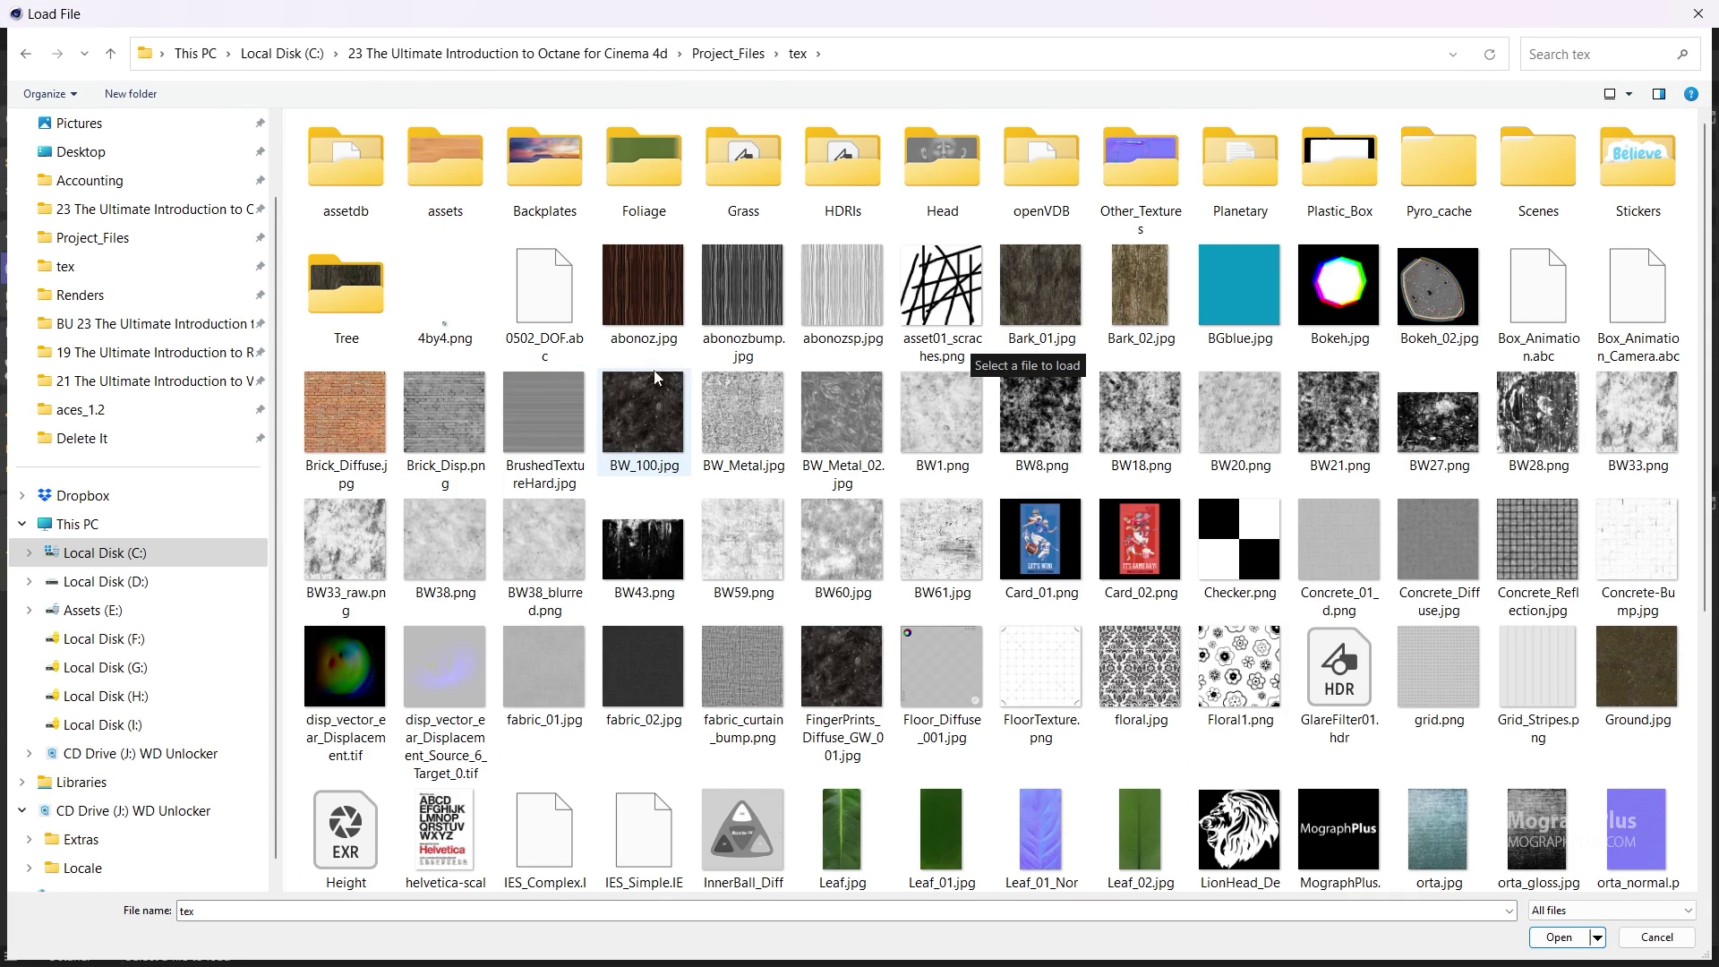
double_click(1350, 172)
double_click(506, 489)
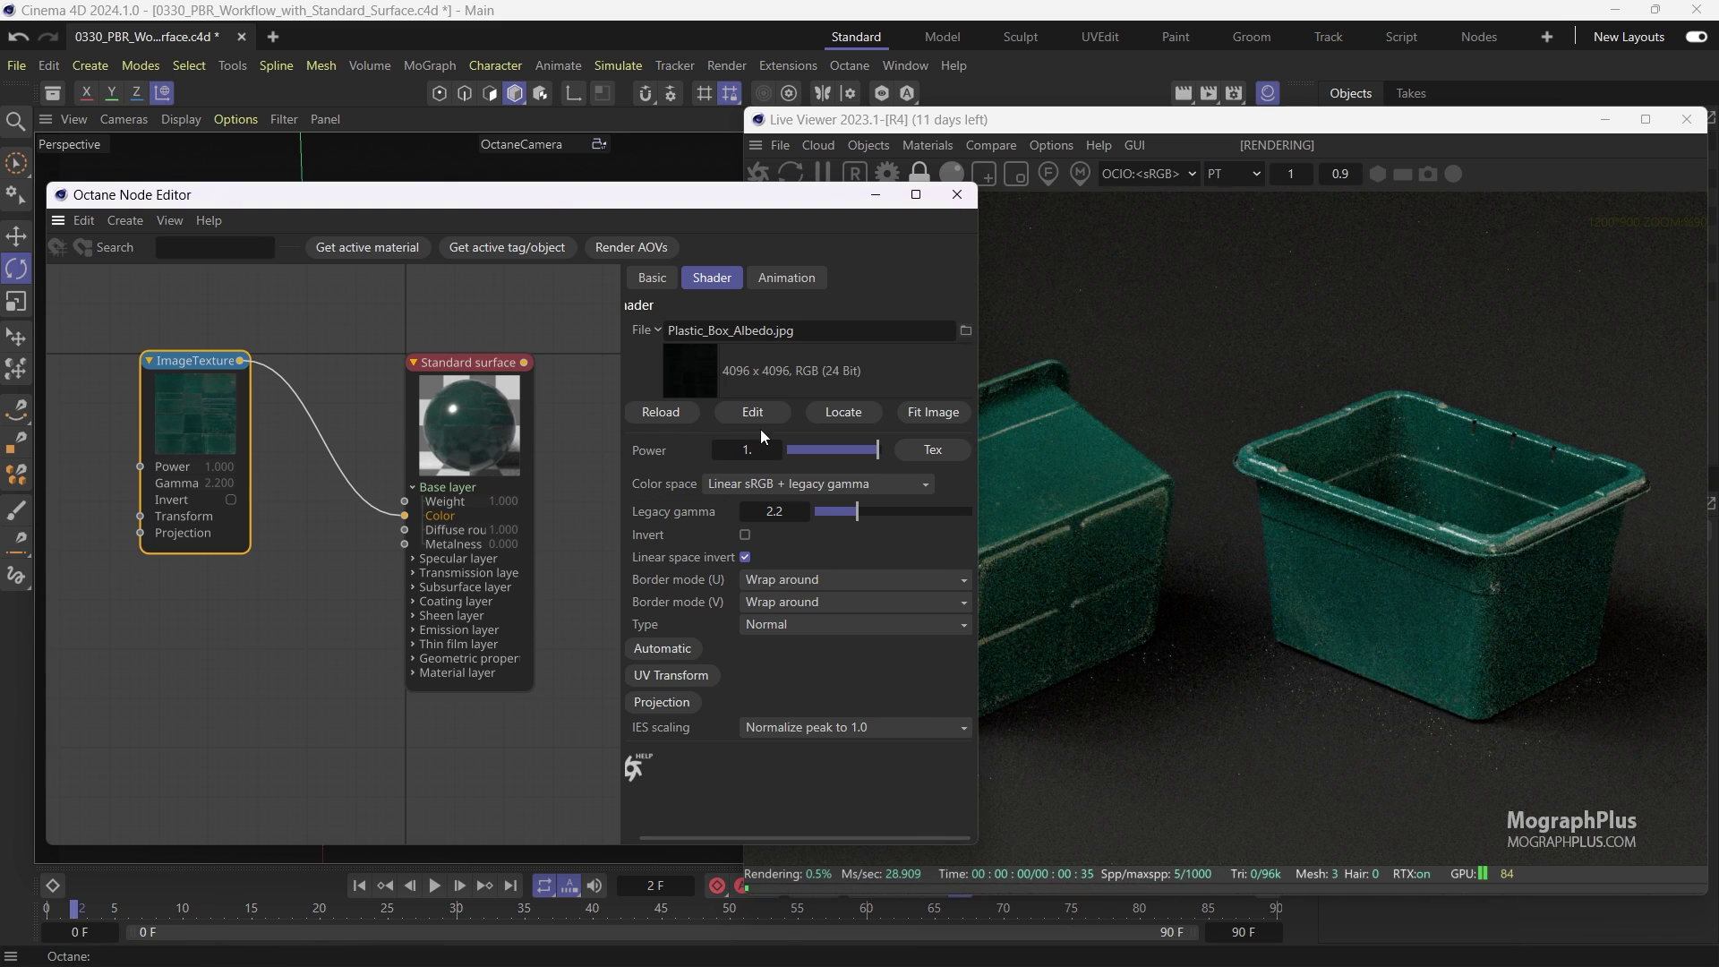
left_click(784, 484)
left_click(787, 534)
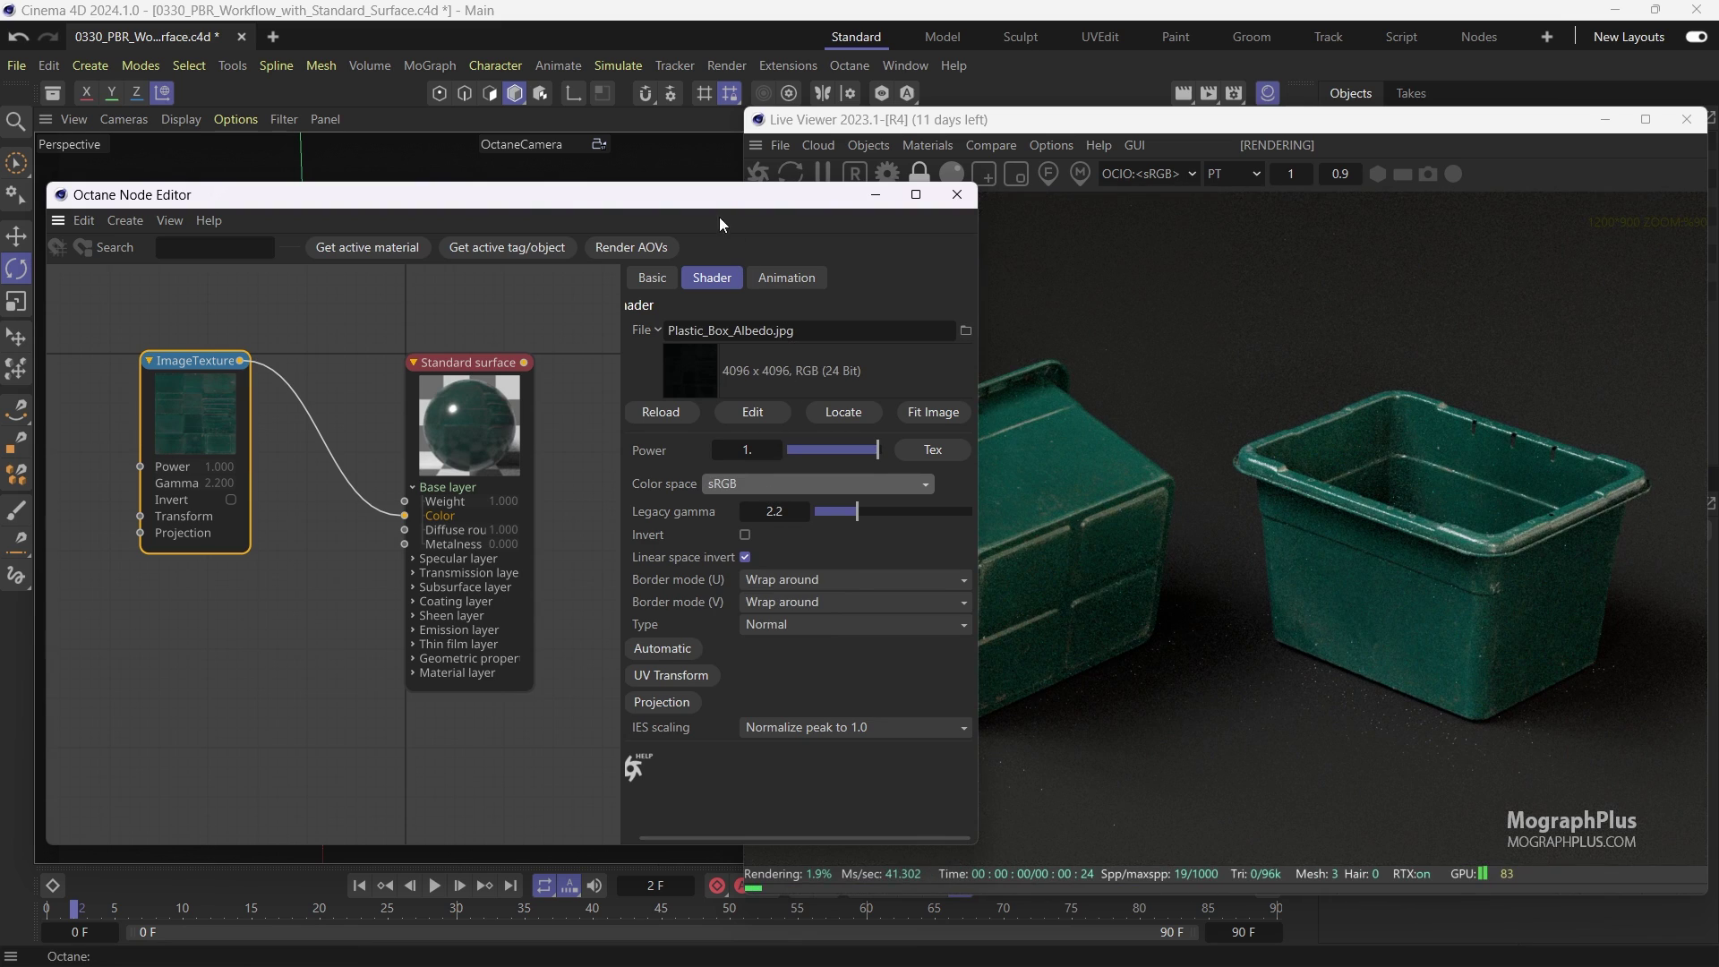
Rearrange the node editor and Live Viewer windows so the node graph and most of both rendered boxes are visible
left_click_drag(710, 203, 554, 213)
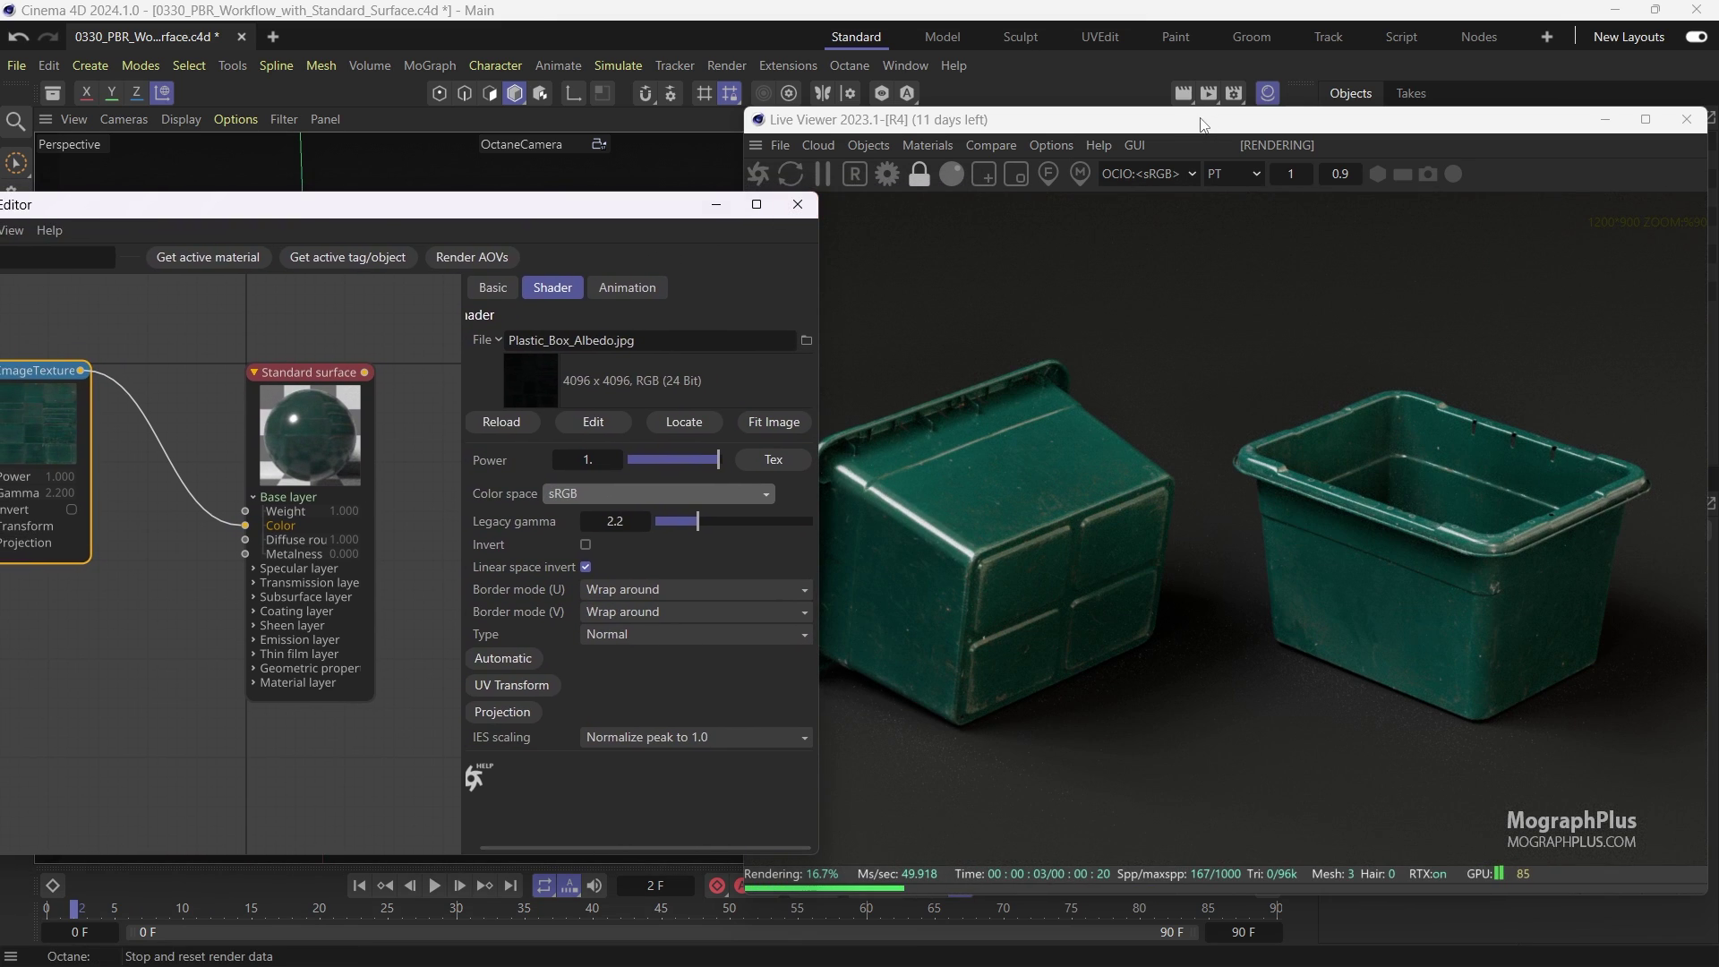
left_click_drag(1201, 117, 1267, 114)
left_click_drag(688, 211, 783, 199)
Select the Standard surface node, expand its Specular layer inputs, and shift the node editor off the rendered box
left_click(432, 413)
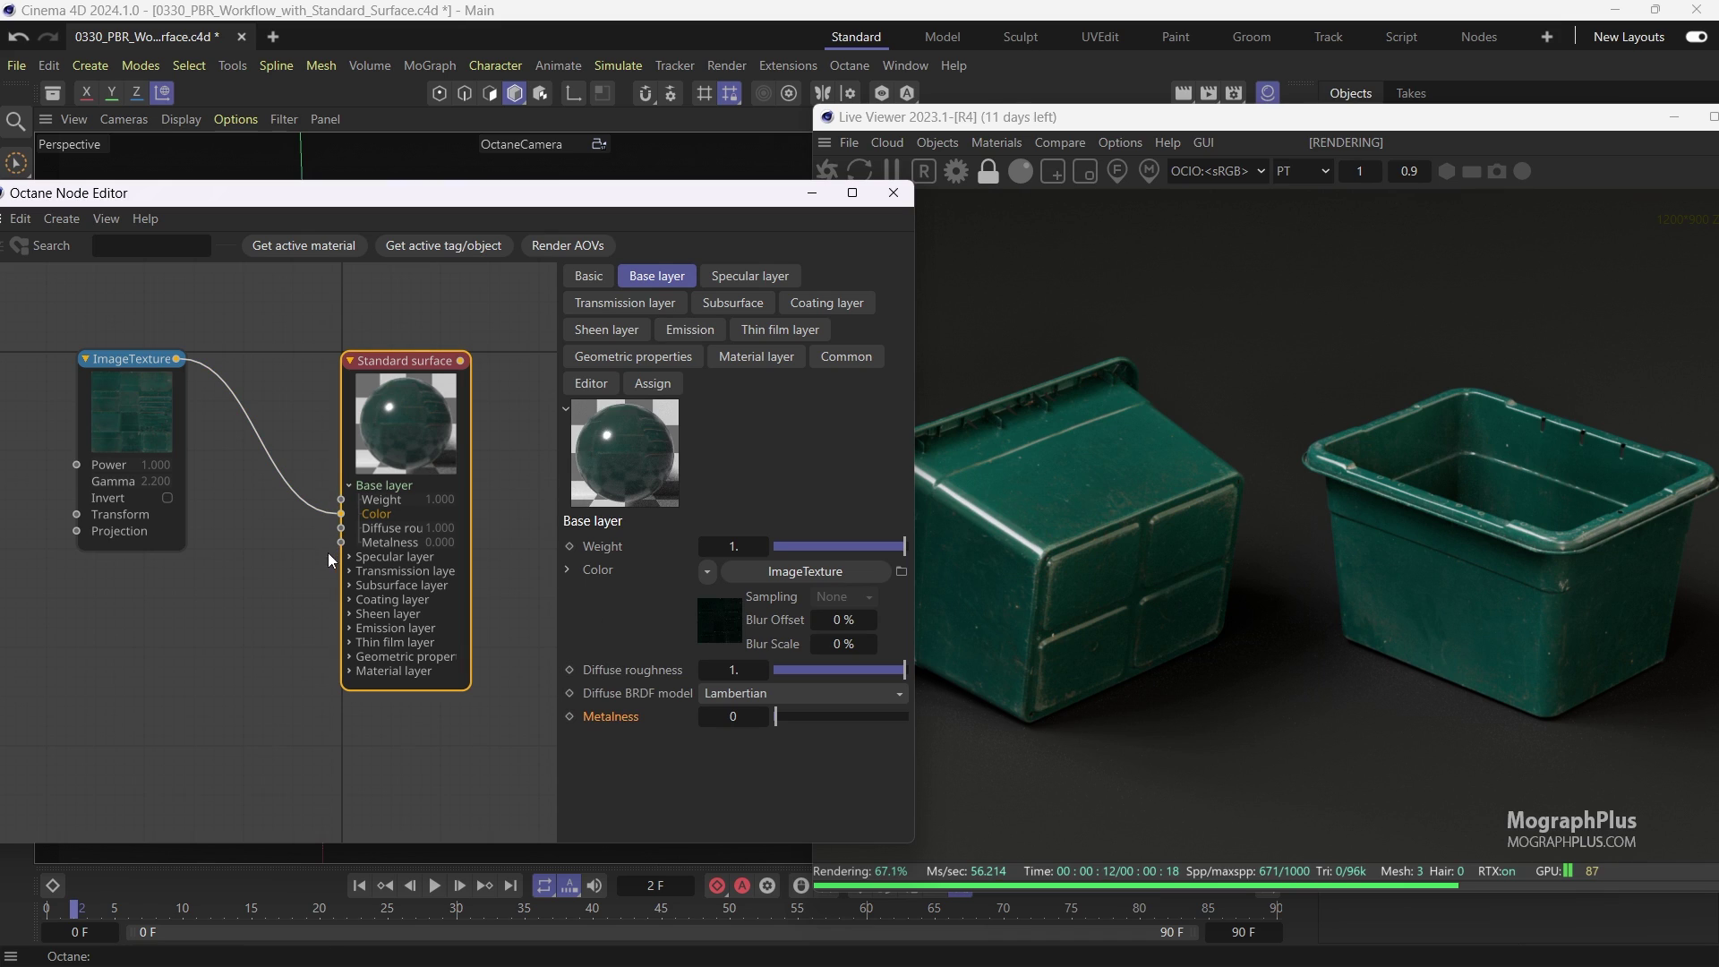
left_click(350, 558)
scroll(312, 600, "up", 1)
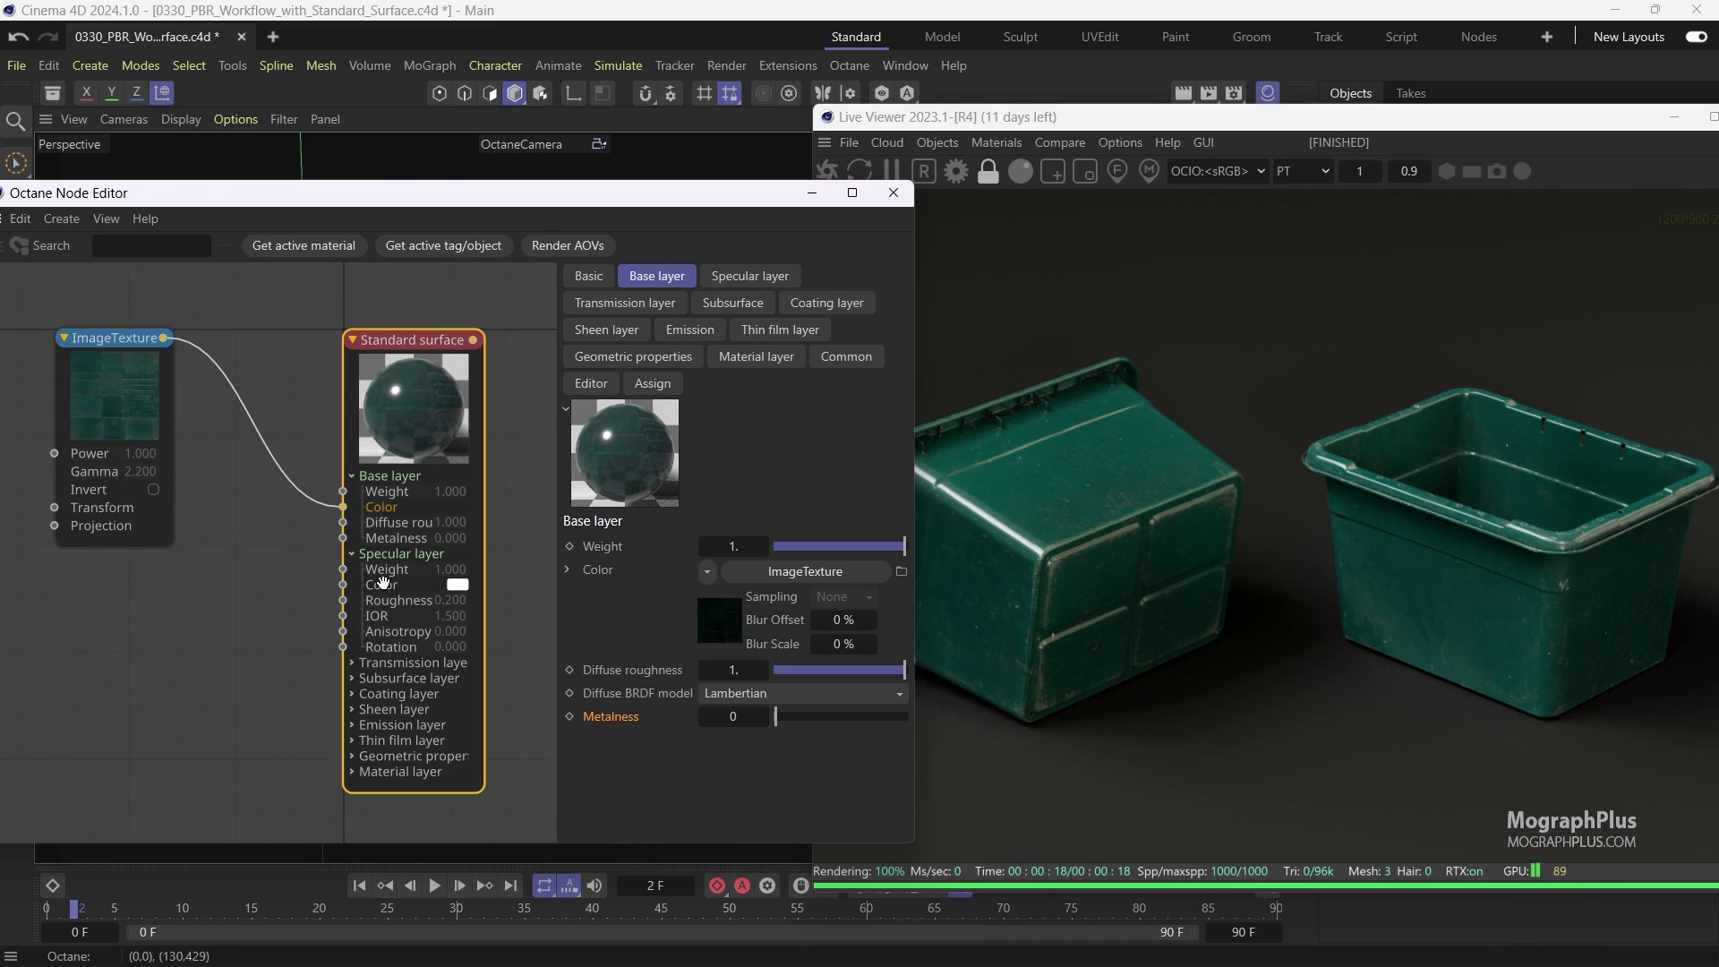
left_click_drag(743, 193, 672, 189)
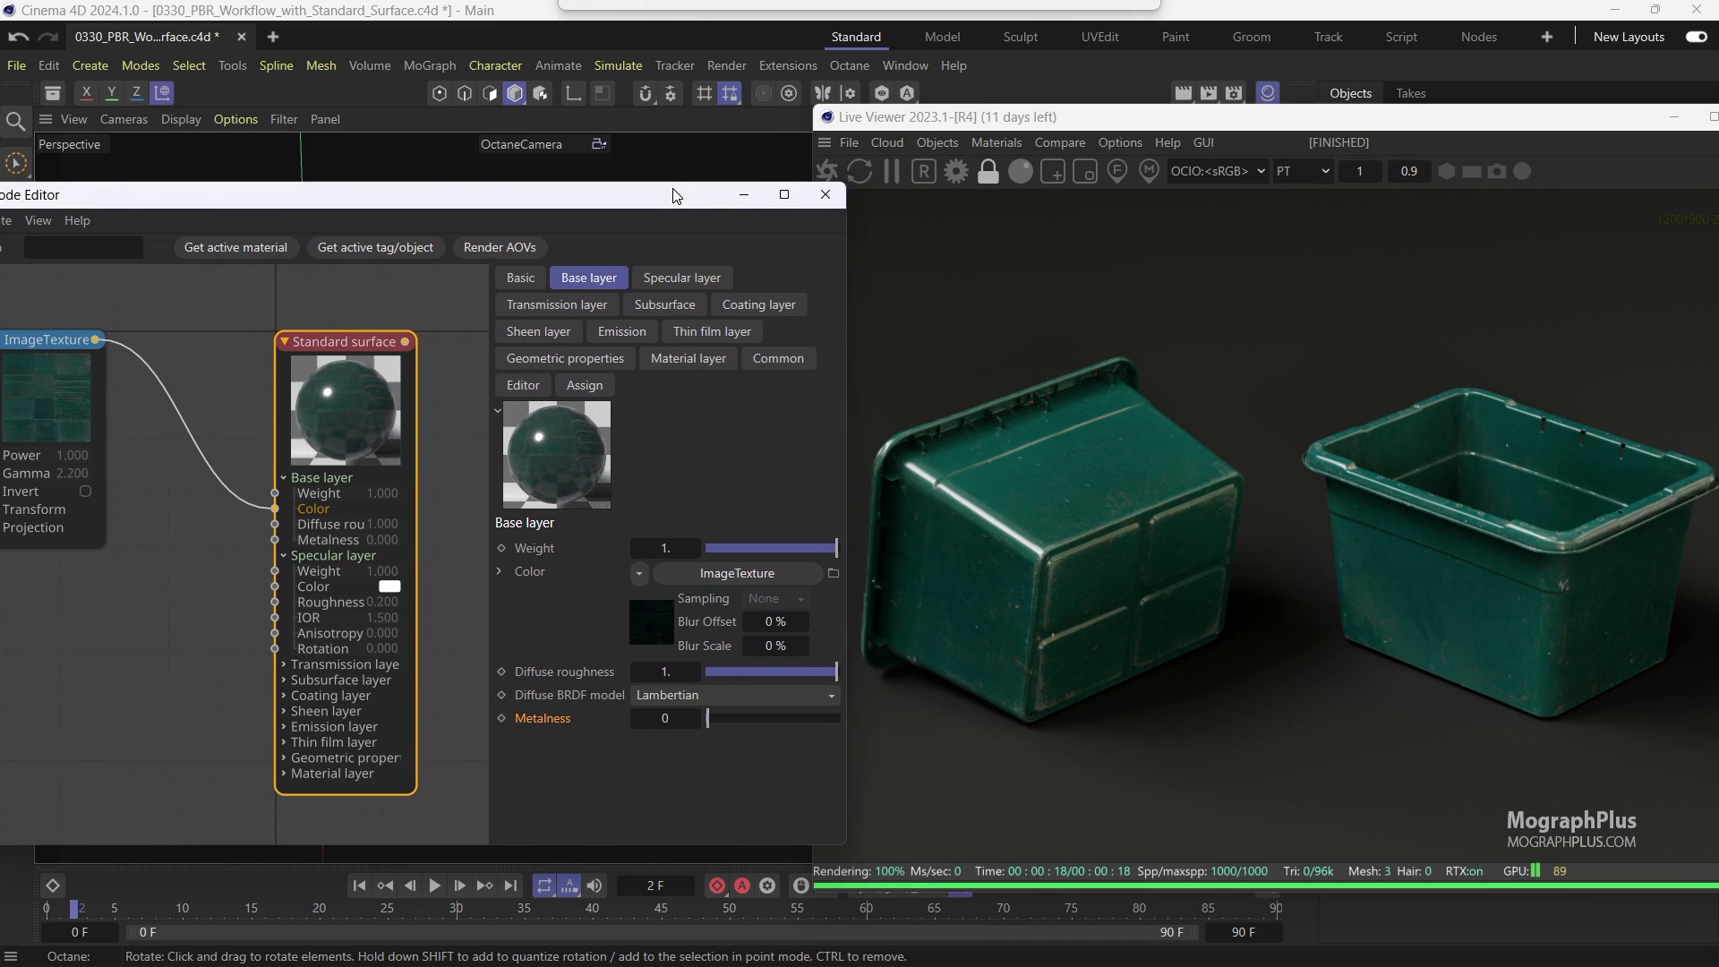
Move the albedo texture node closer to the material and connect a new Image texture node to the Specular layer's Roughness input
left_click_drag(55, 398, 118, 406)
middle_click_drag(223, 540, 250, 512)
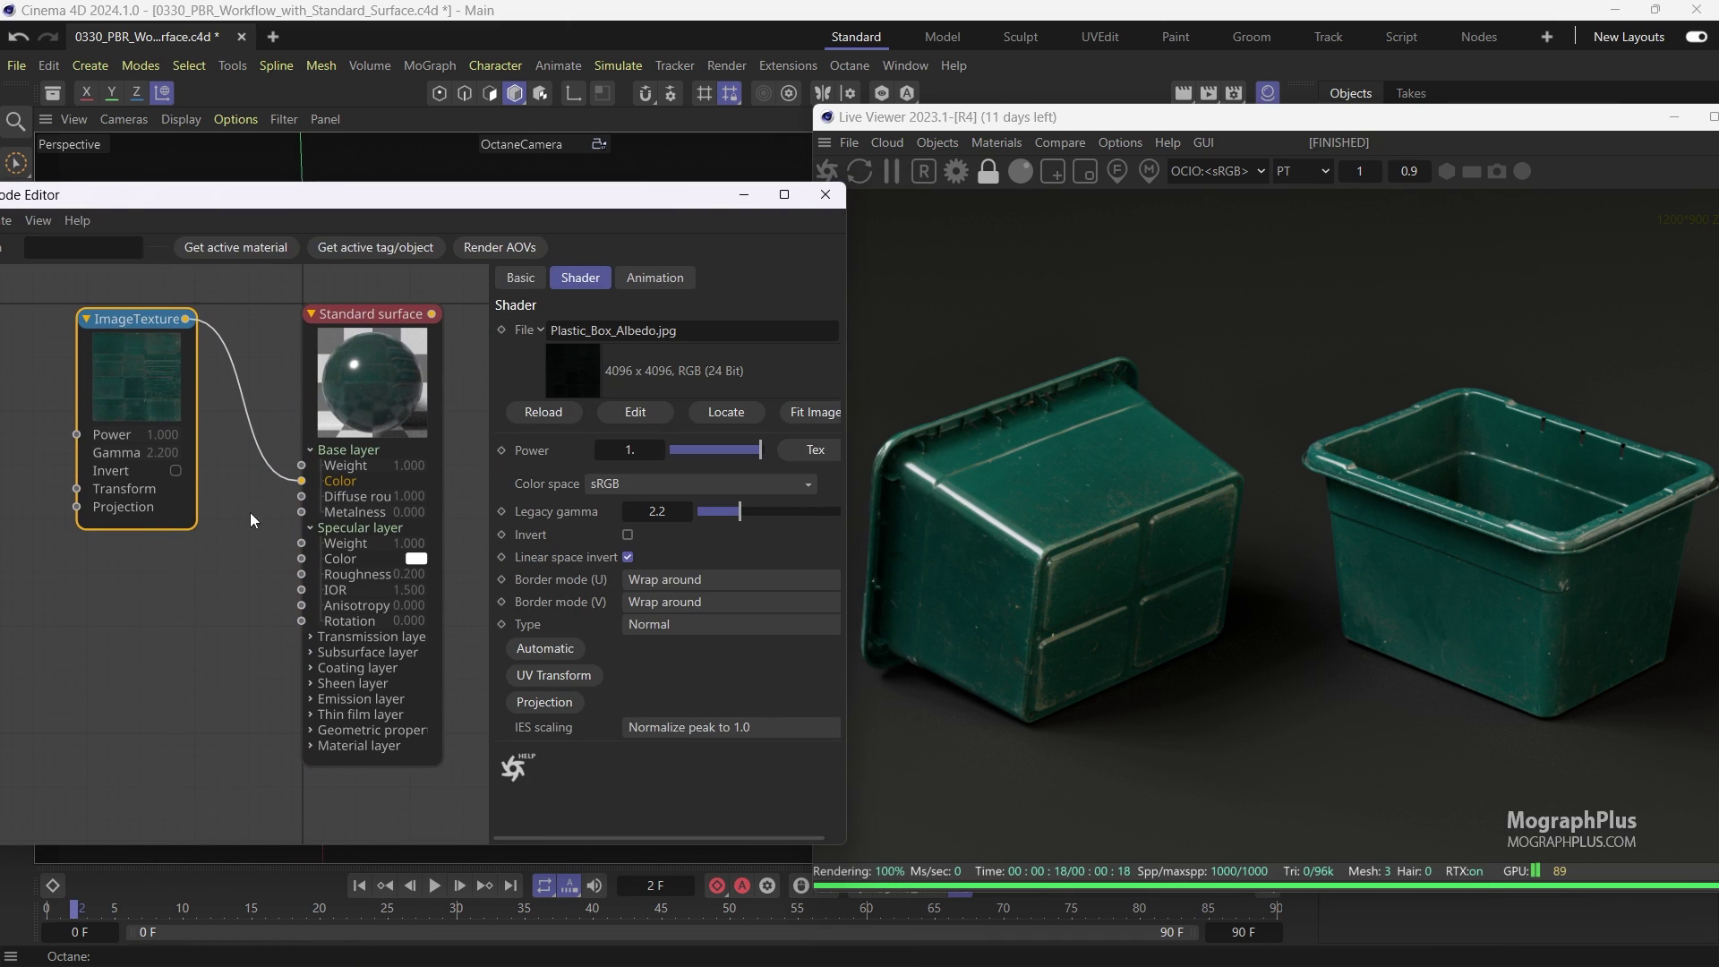
left_click_drag(300, 574, 142, 580)
left_click(349, 569)
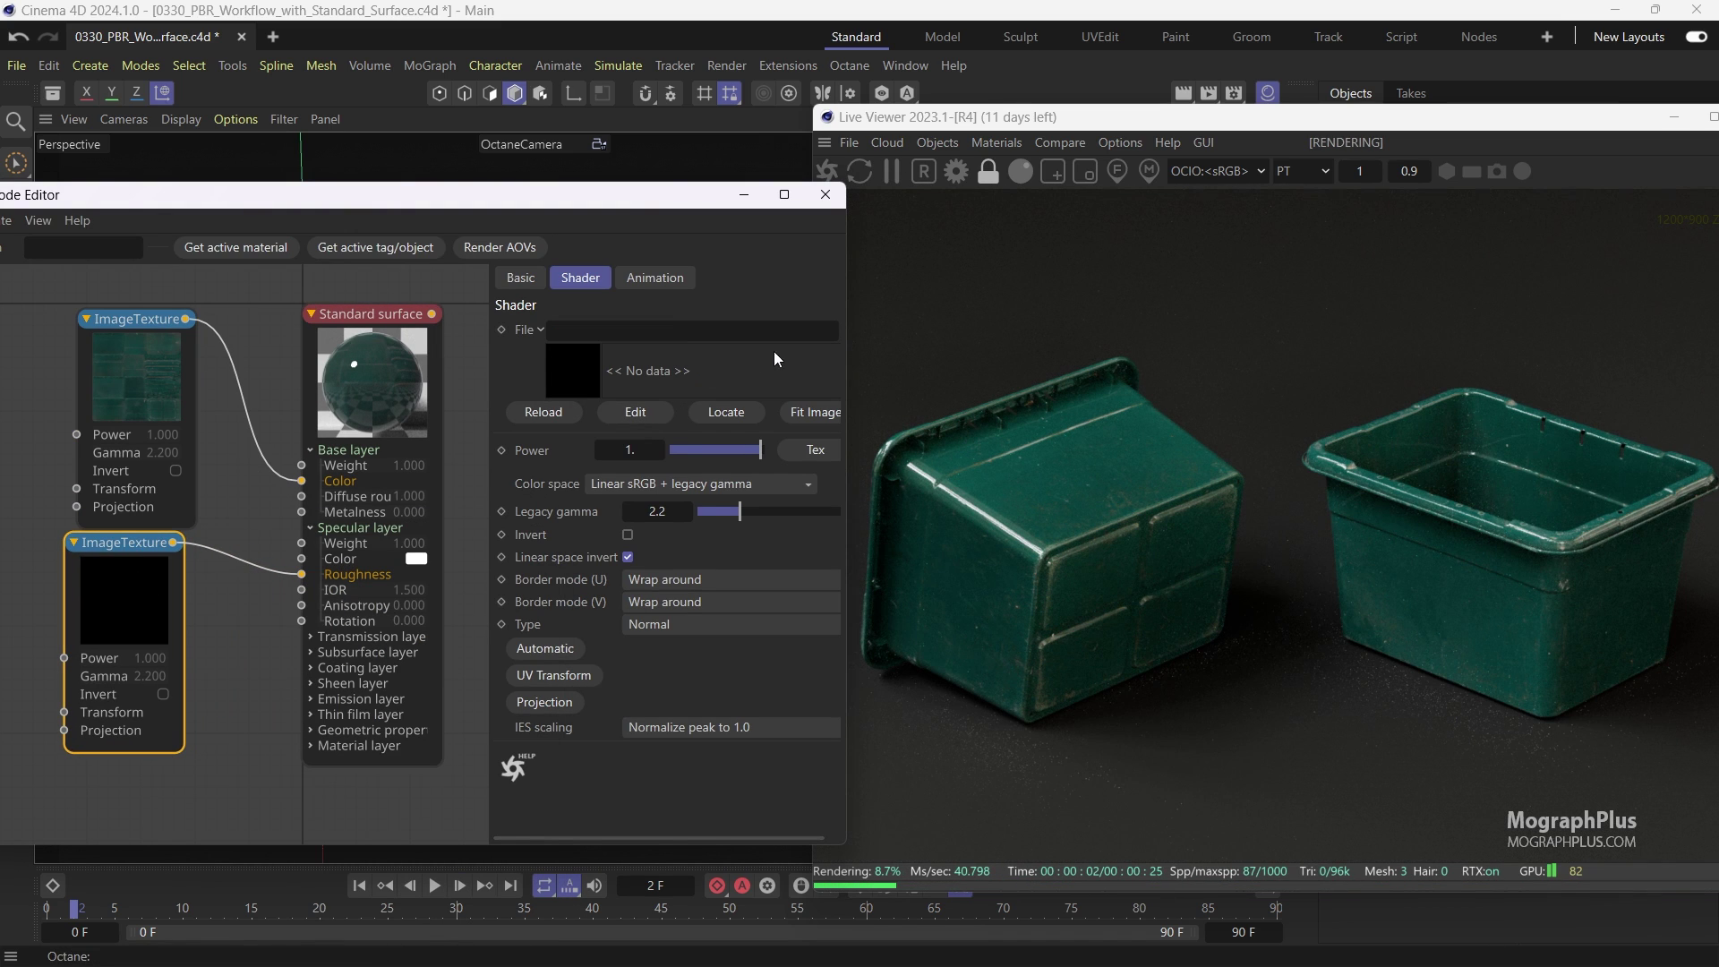
Load Plastic_Box_Roughness.jpg from the Plastic_Box folder into the image texture connected to Roughness
left_click(836, 331)
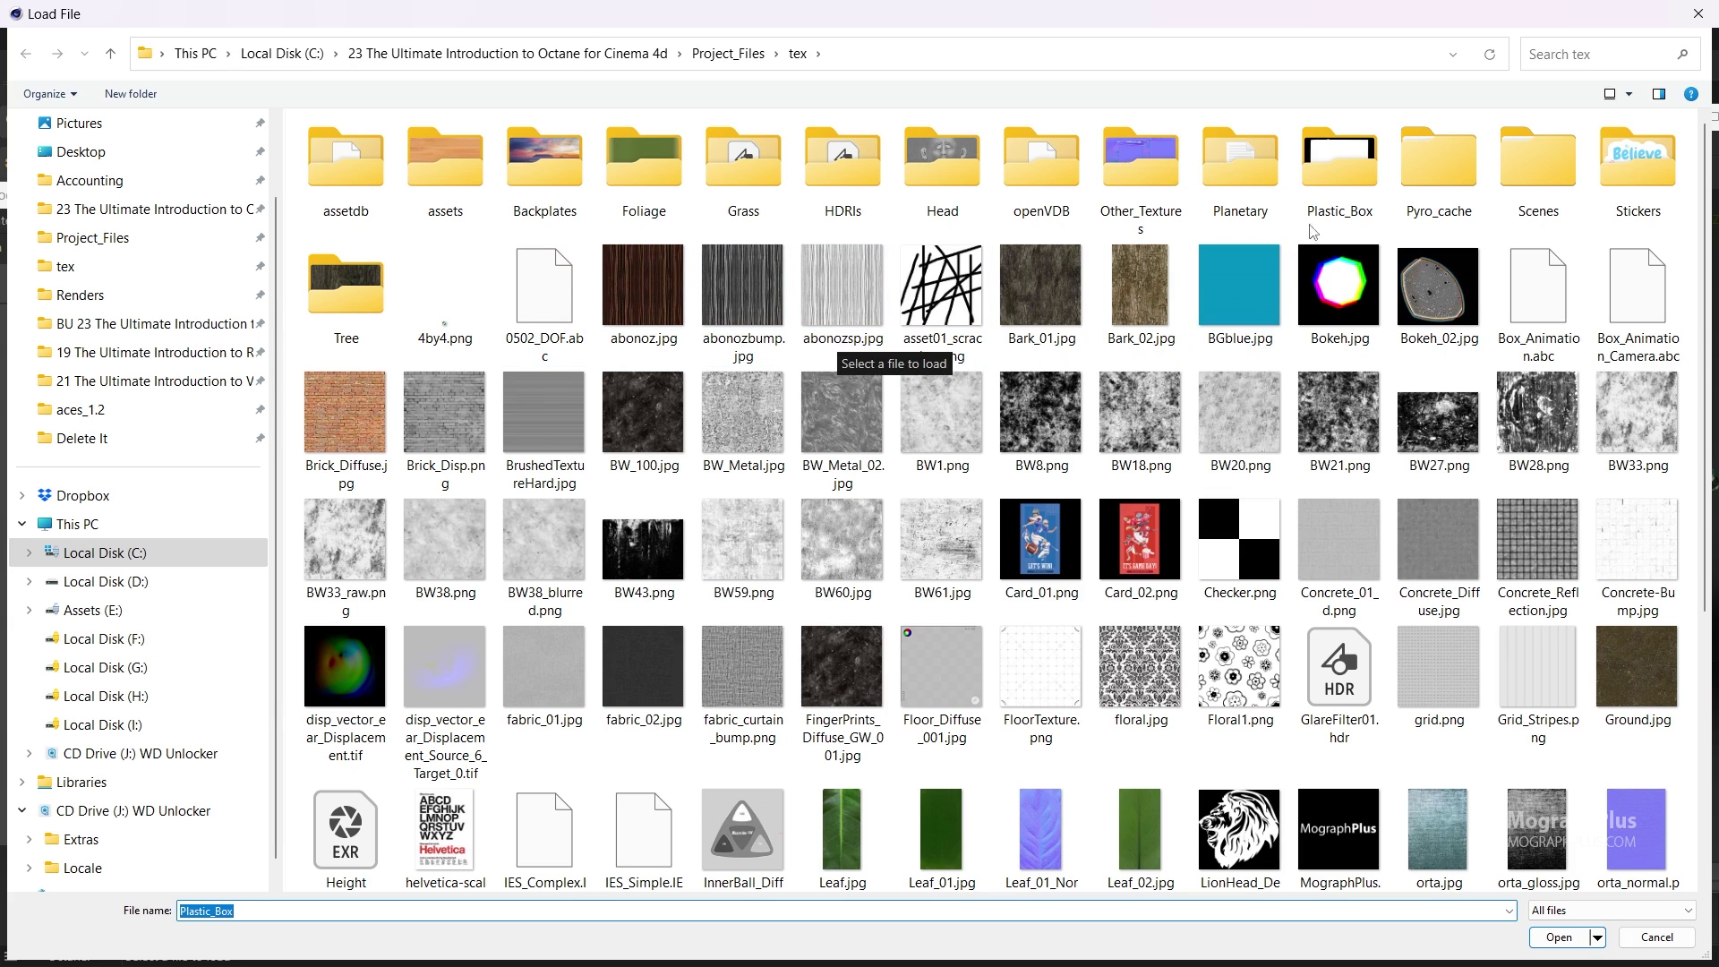
double_click(1321, 179)
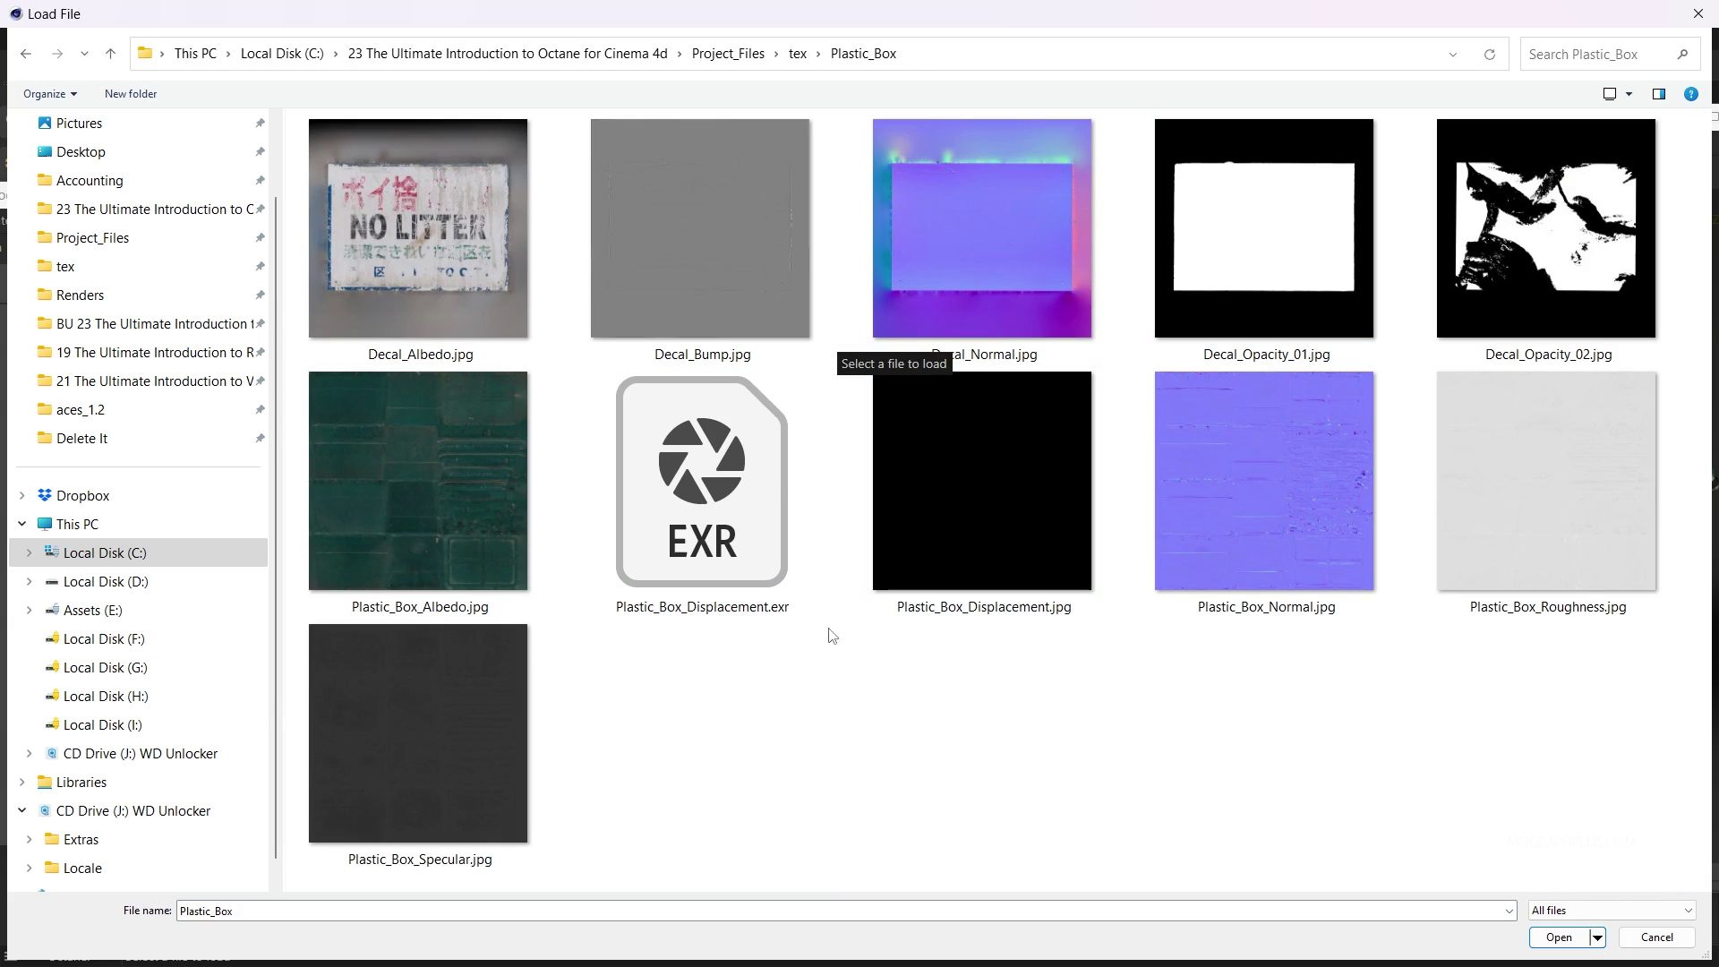
left_click(1541, 503)
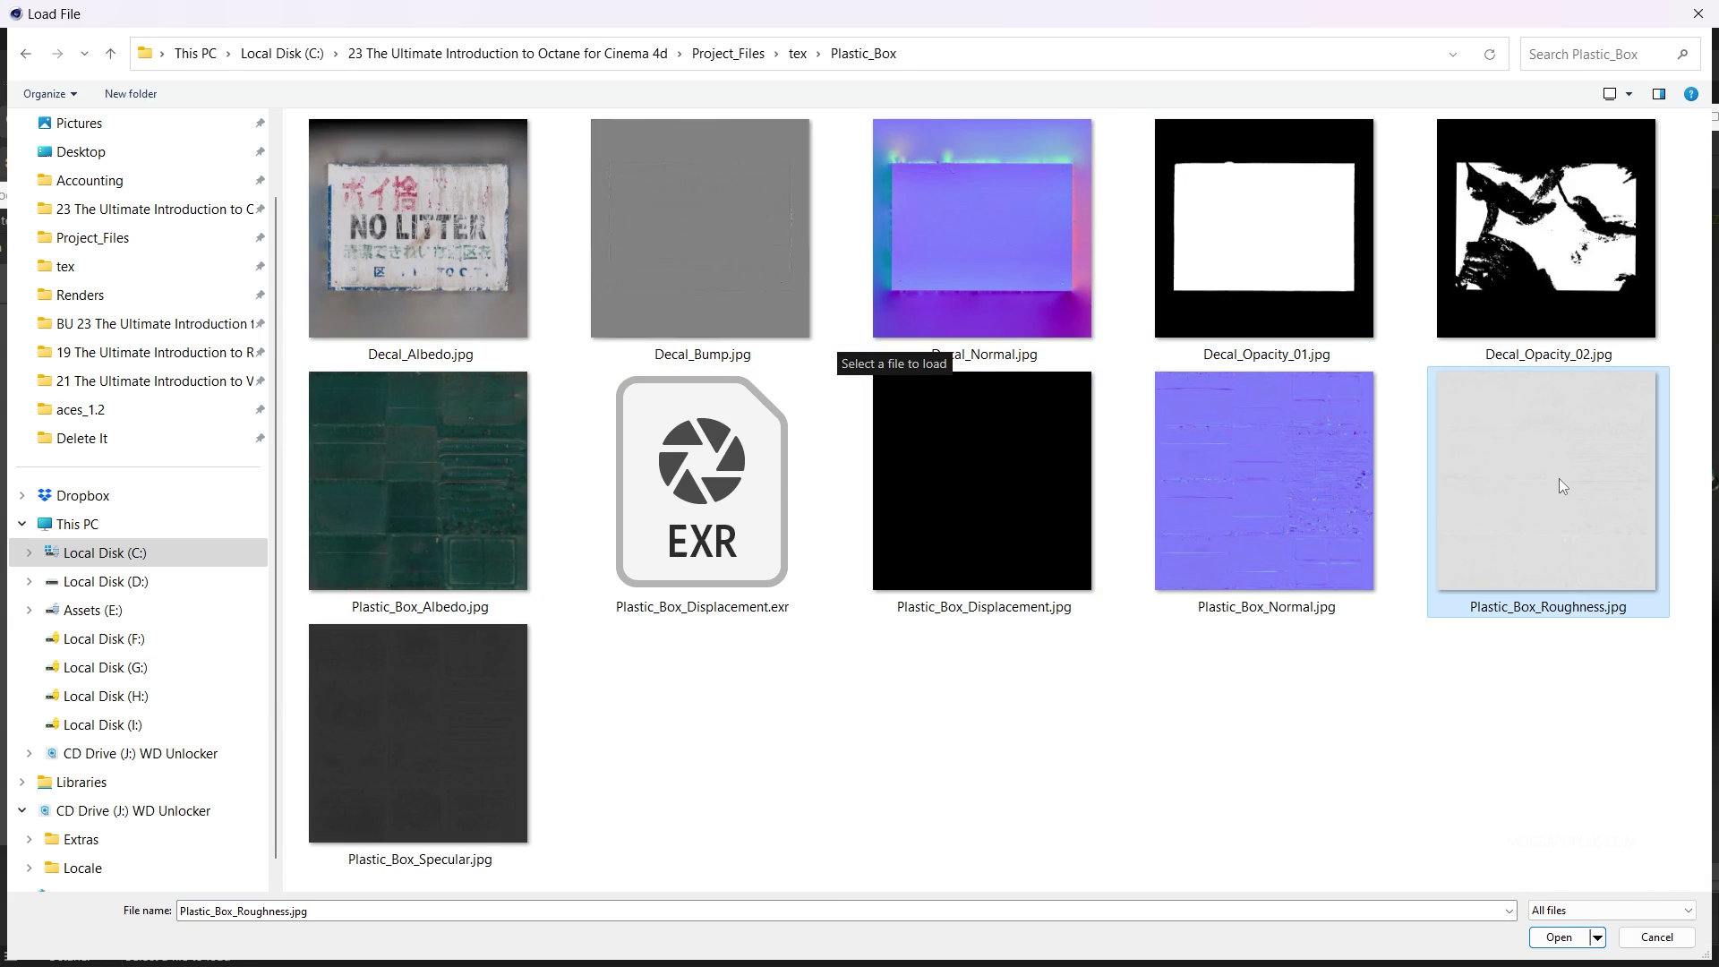
double_click(1560, 470)
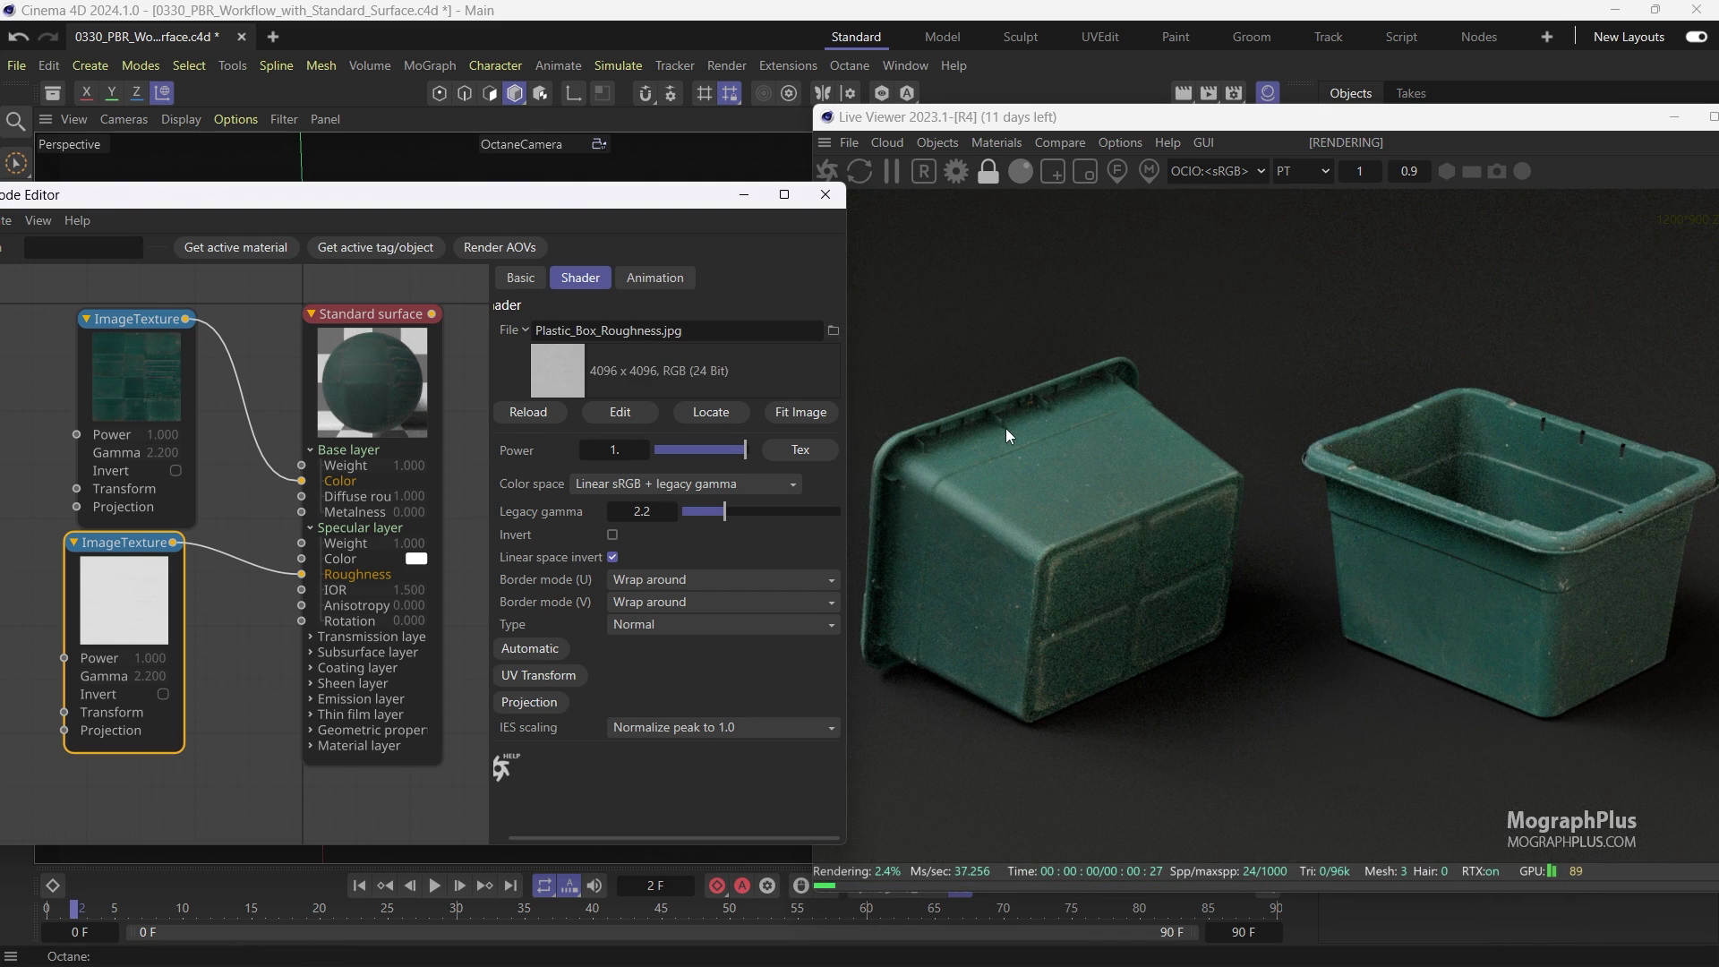
Set the roughness texture's color space to Non-color data and its type to Float
left_click(643, 486)
left_click(641, 512)
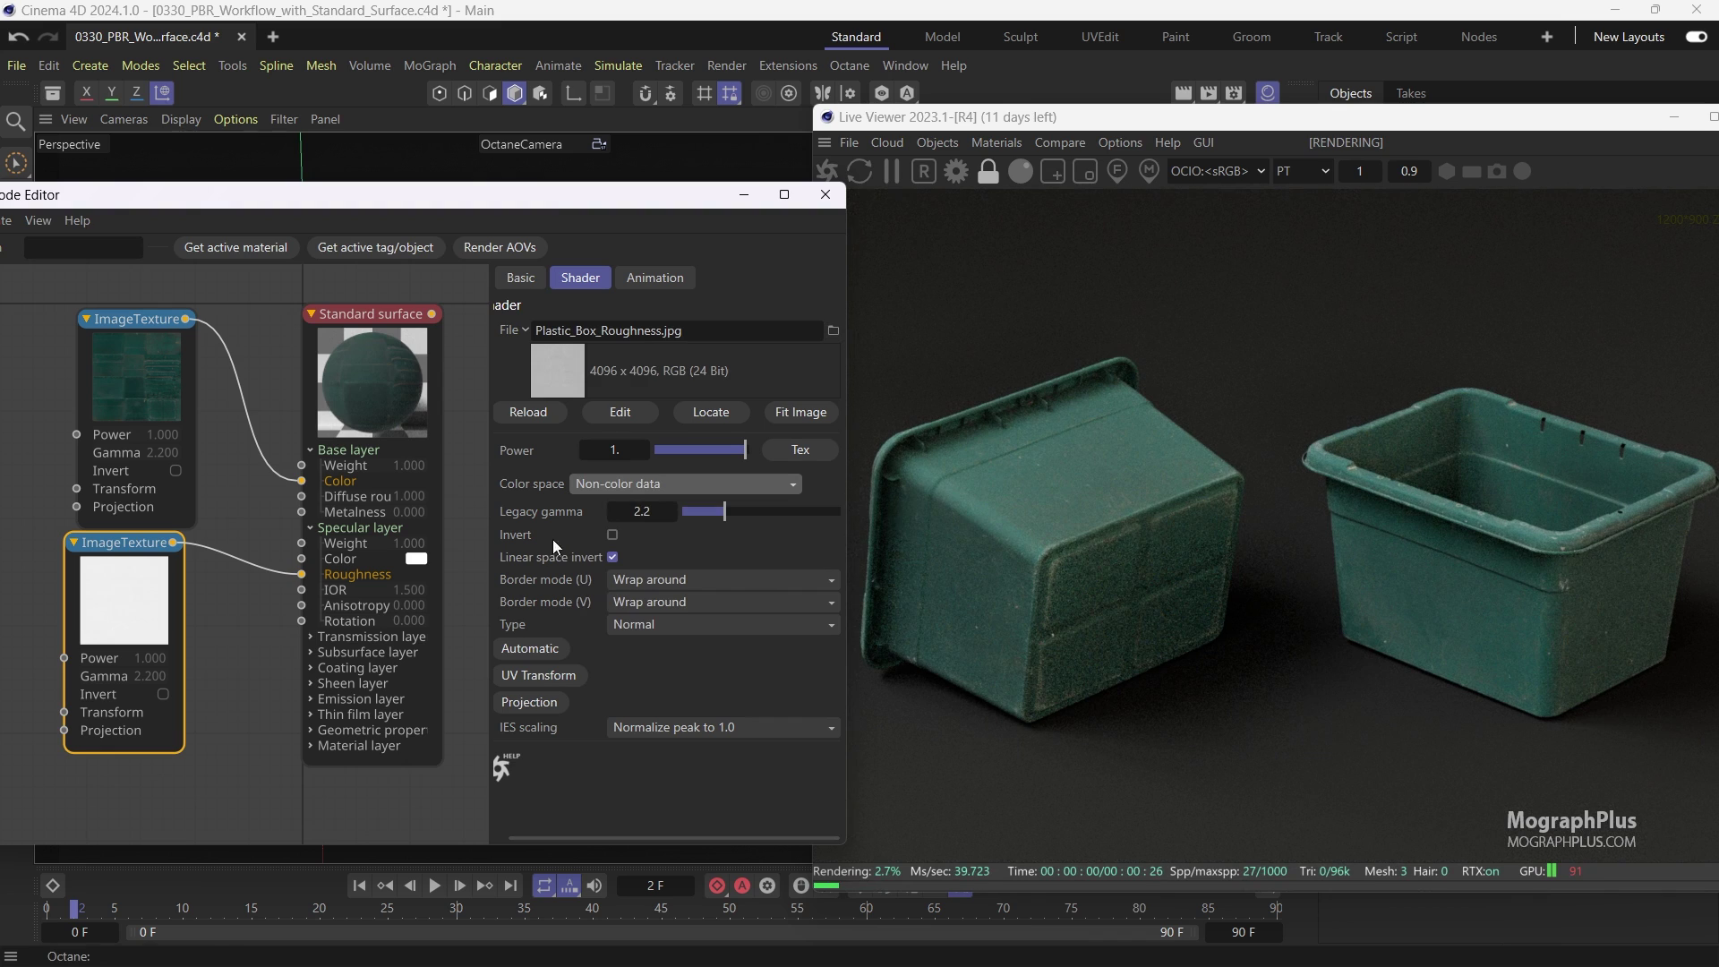
left_click(653, 624)
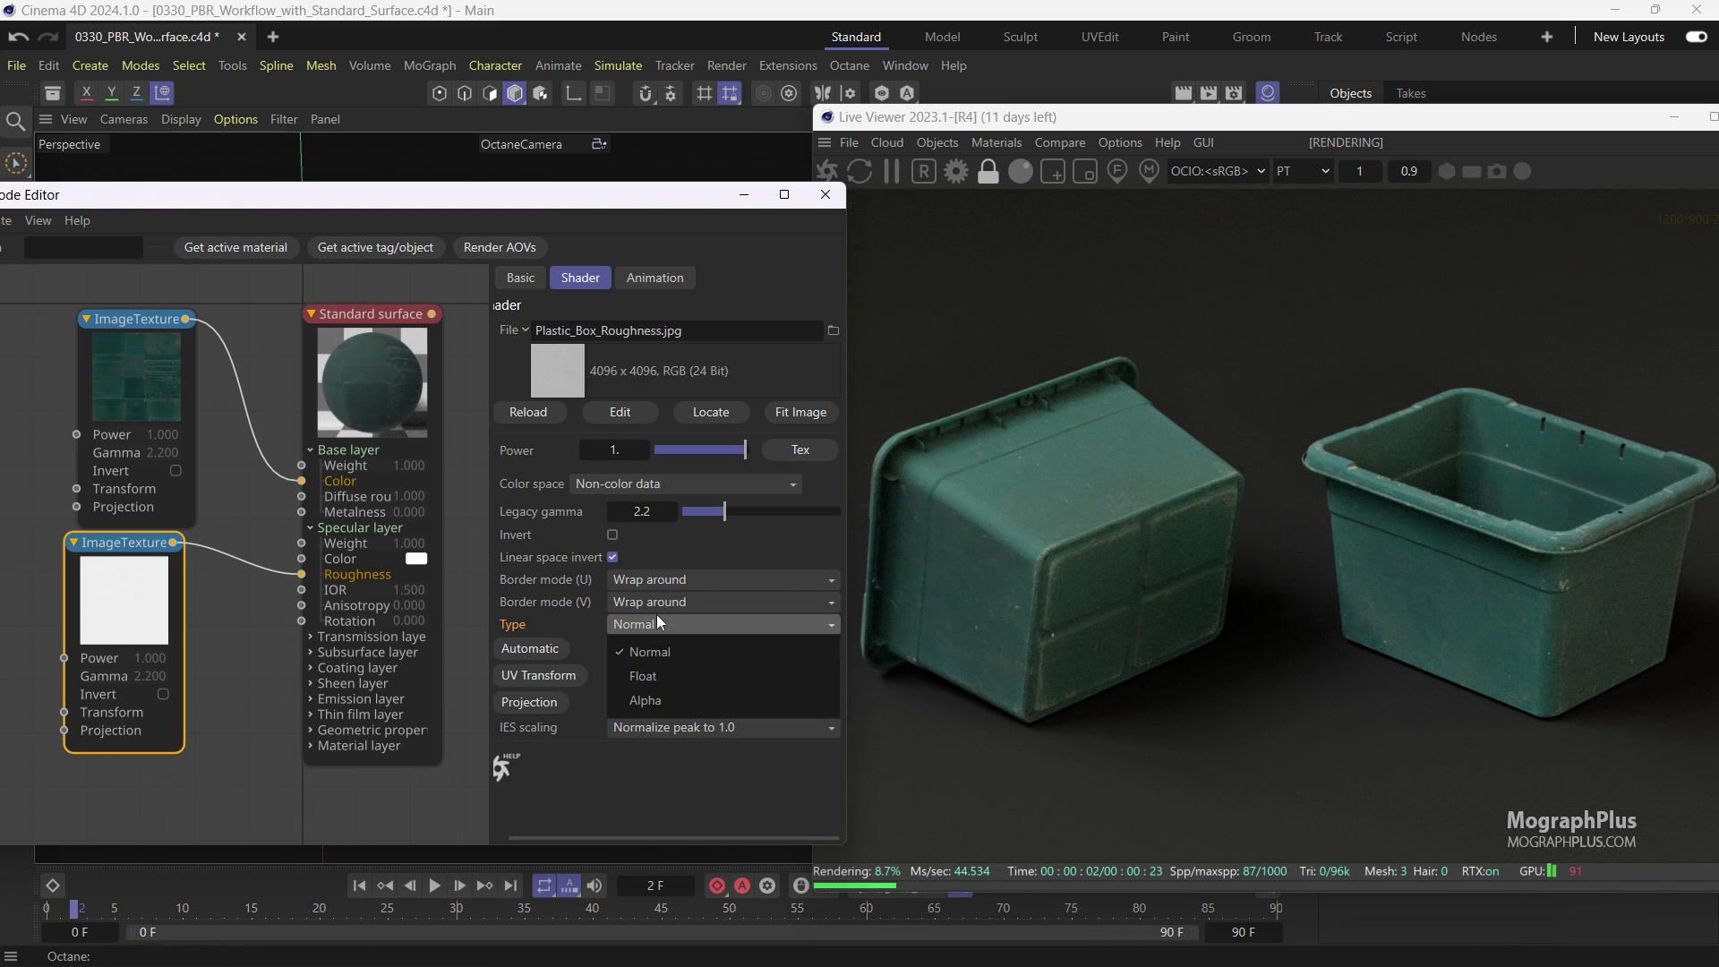
left_click(662, 666)
Select the Standard surface node and display its Specular layer parameters to review the Color and Roughness channels
scroll(273, 526, "down", 2)
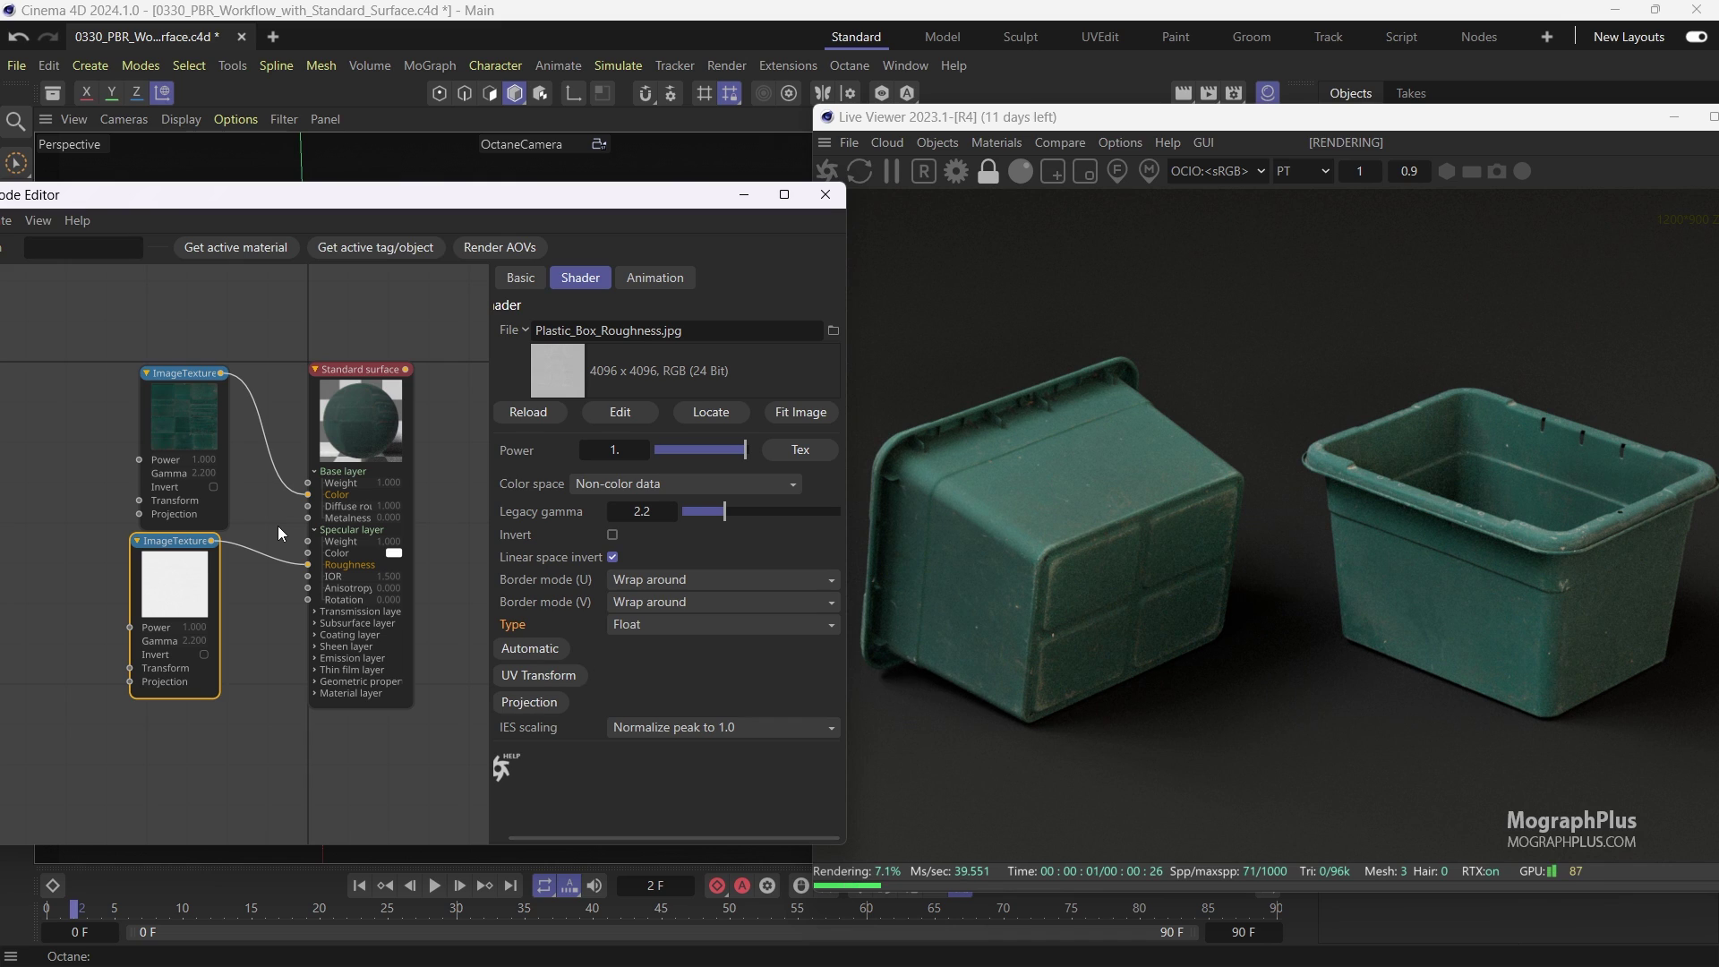
left_click(191, 401)
left_click(177, 600)
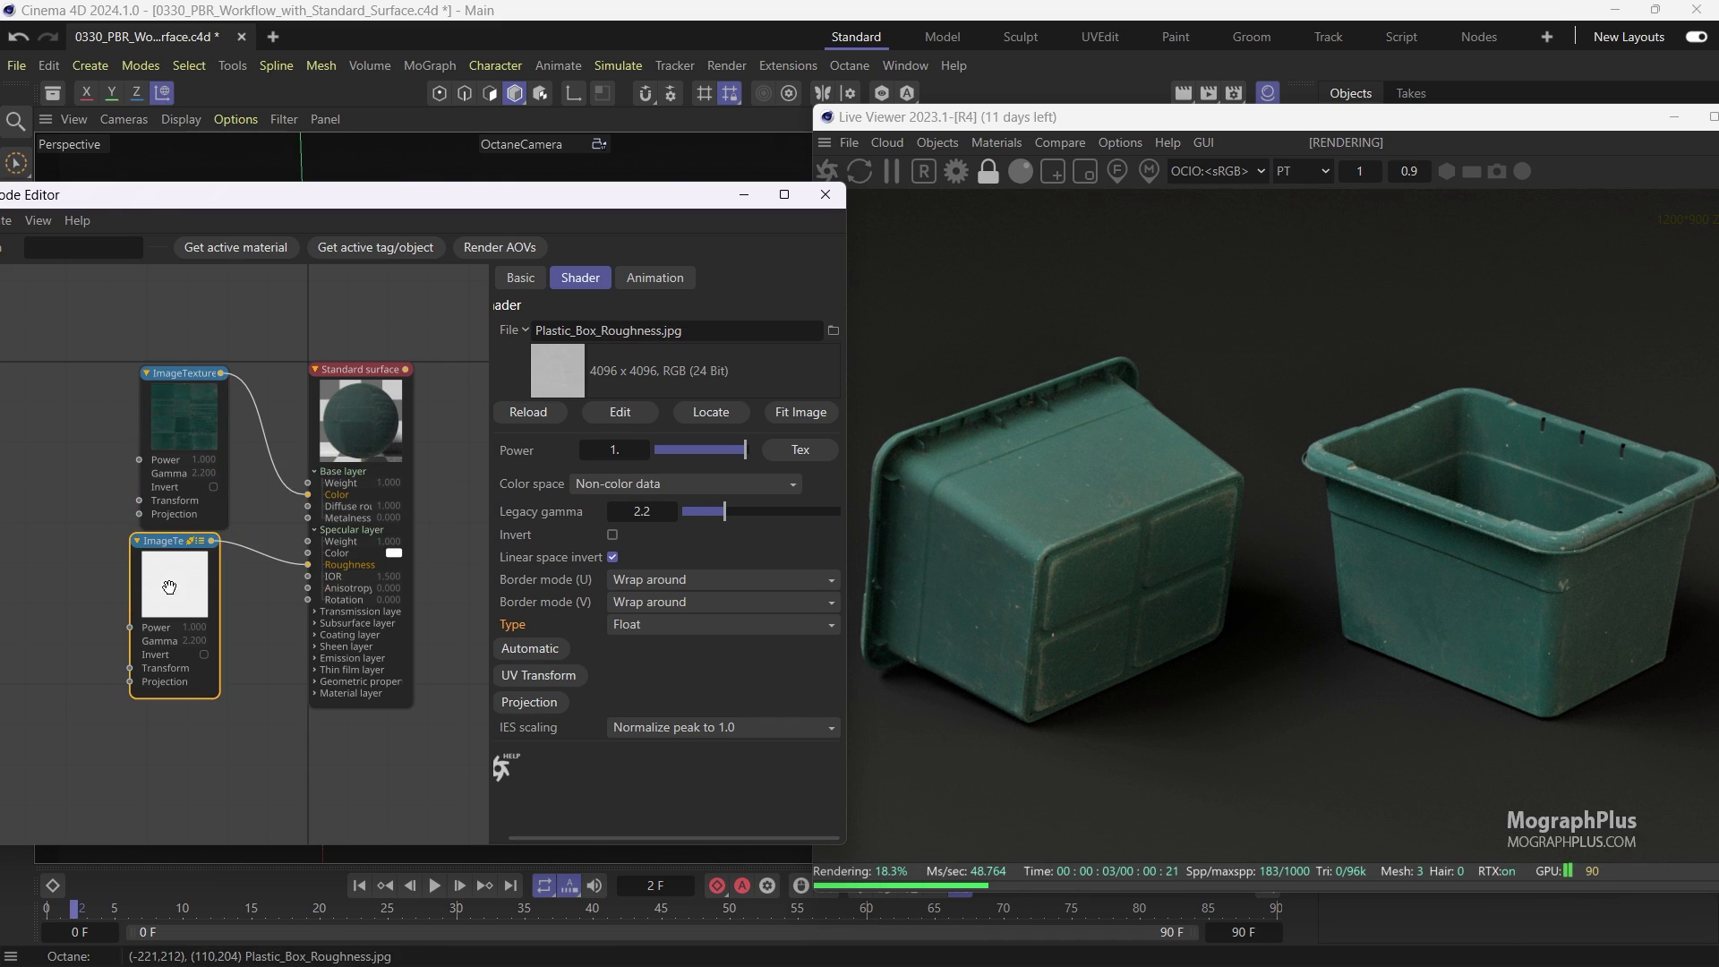
left_click(353, 430)
left_click(694, 277)
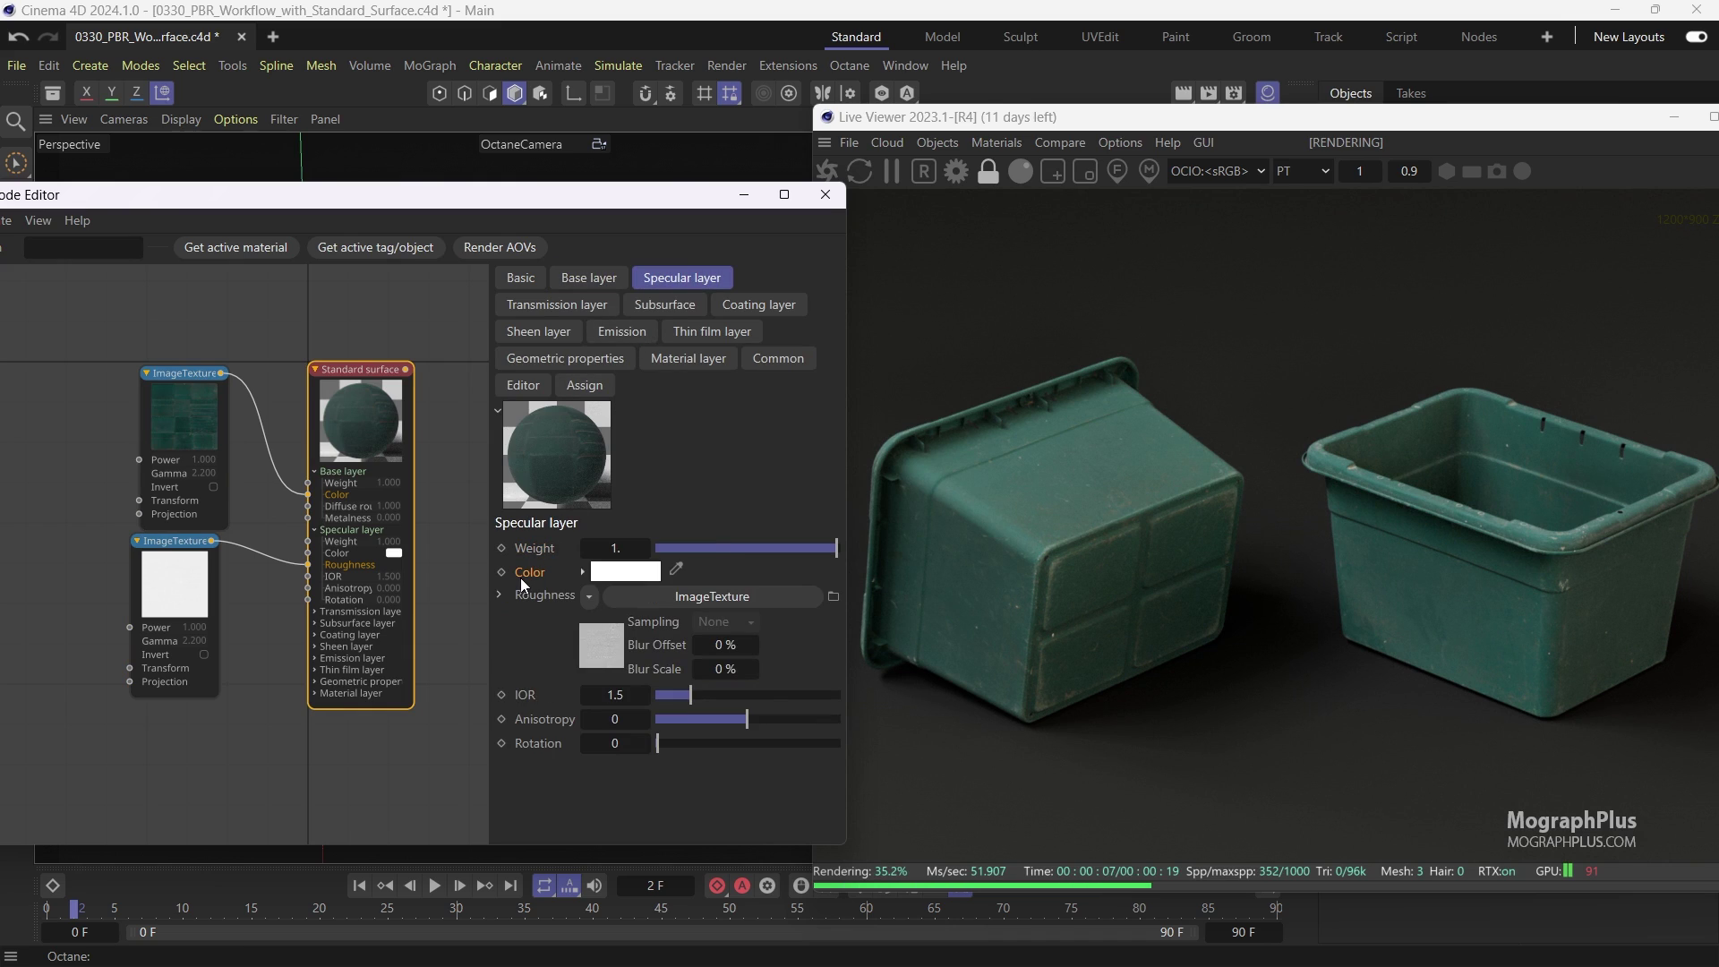
Space the albedo and roughness texture nodes apart and place a duplicate of the roughness texture node between them
left_click_drag(200, 593, 201, 666)
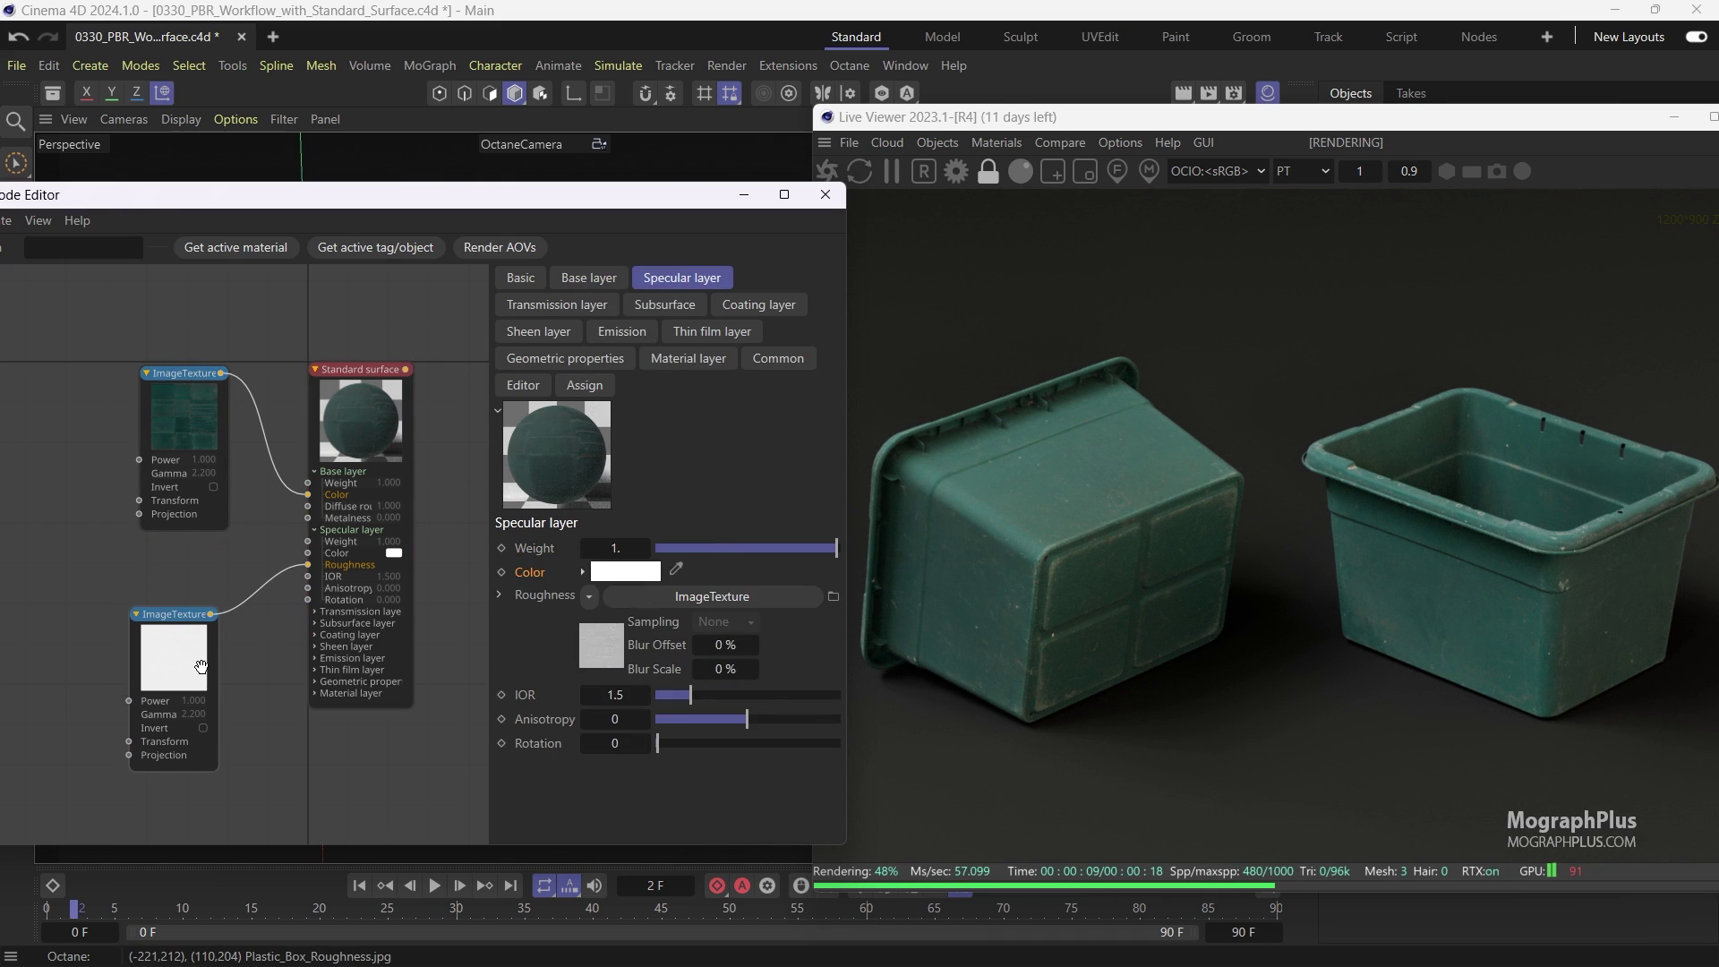
left_click_drag(184, 411, 173, 356)
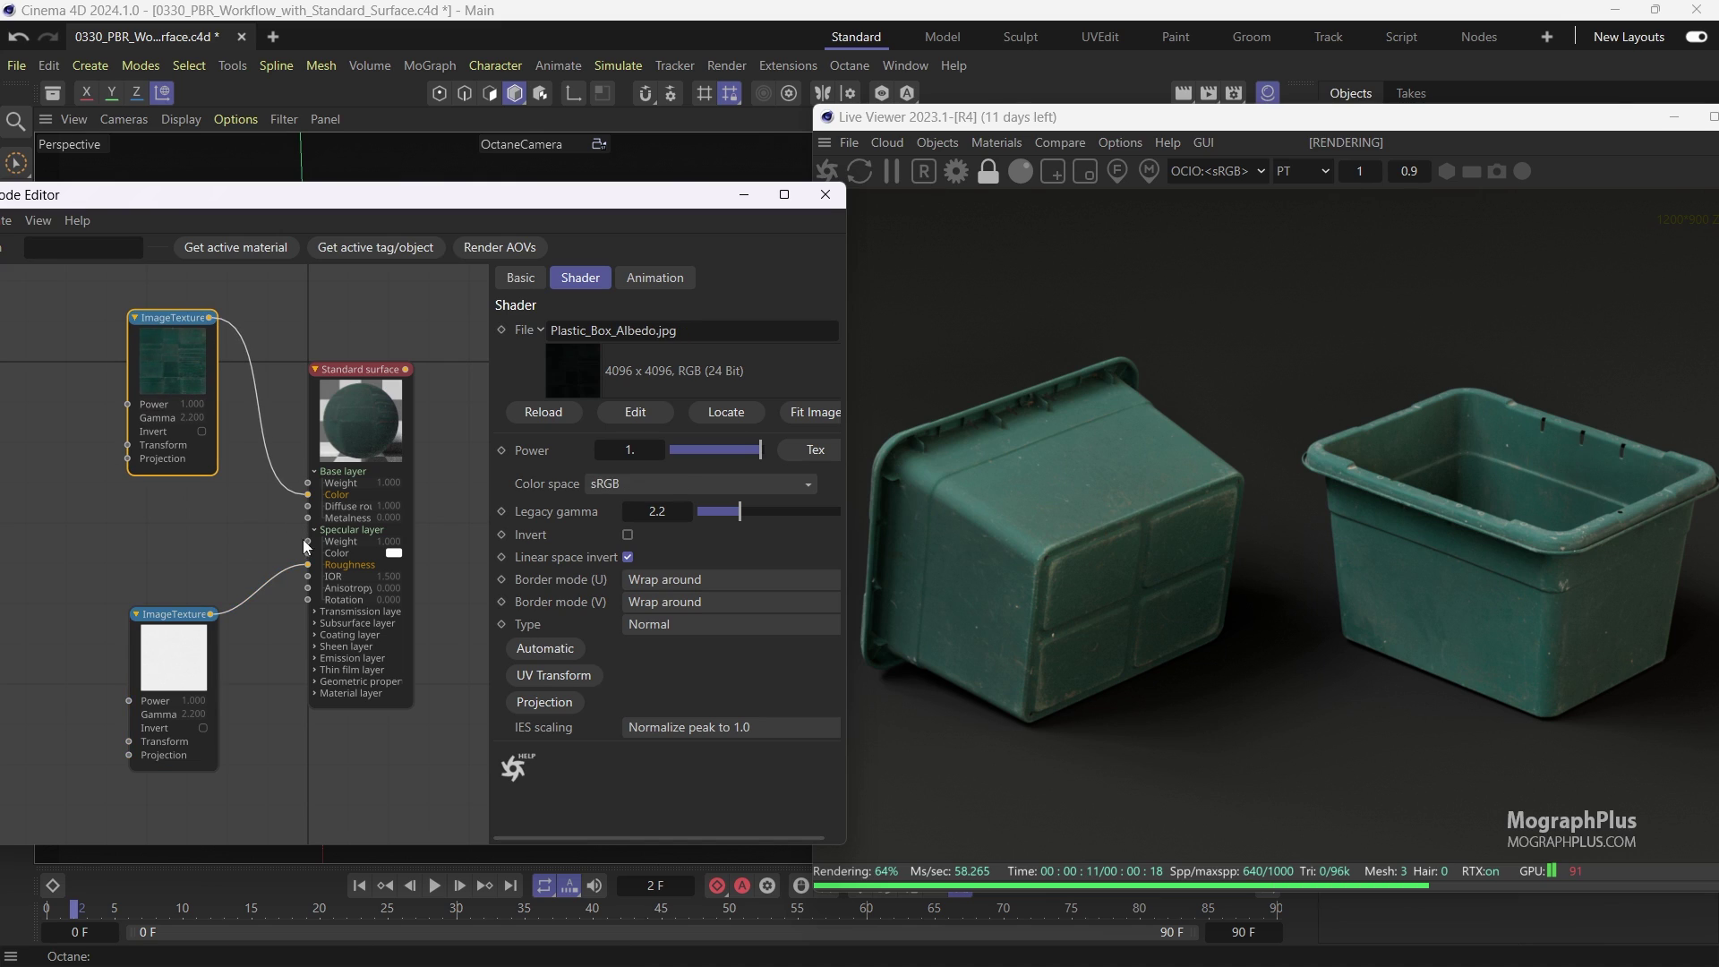
left_click_drag(185, 640, 171, 502)
left_click_drag(162, 677, 173, 718)
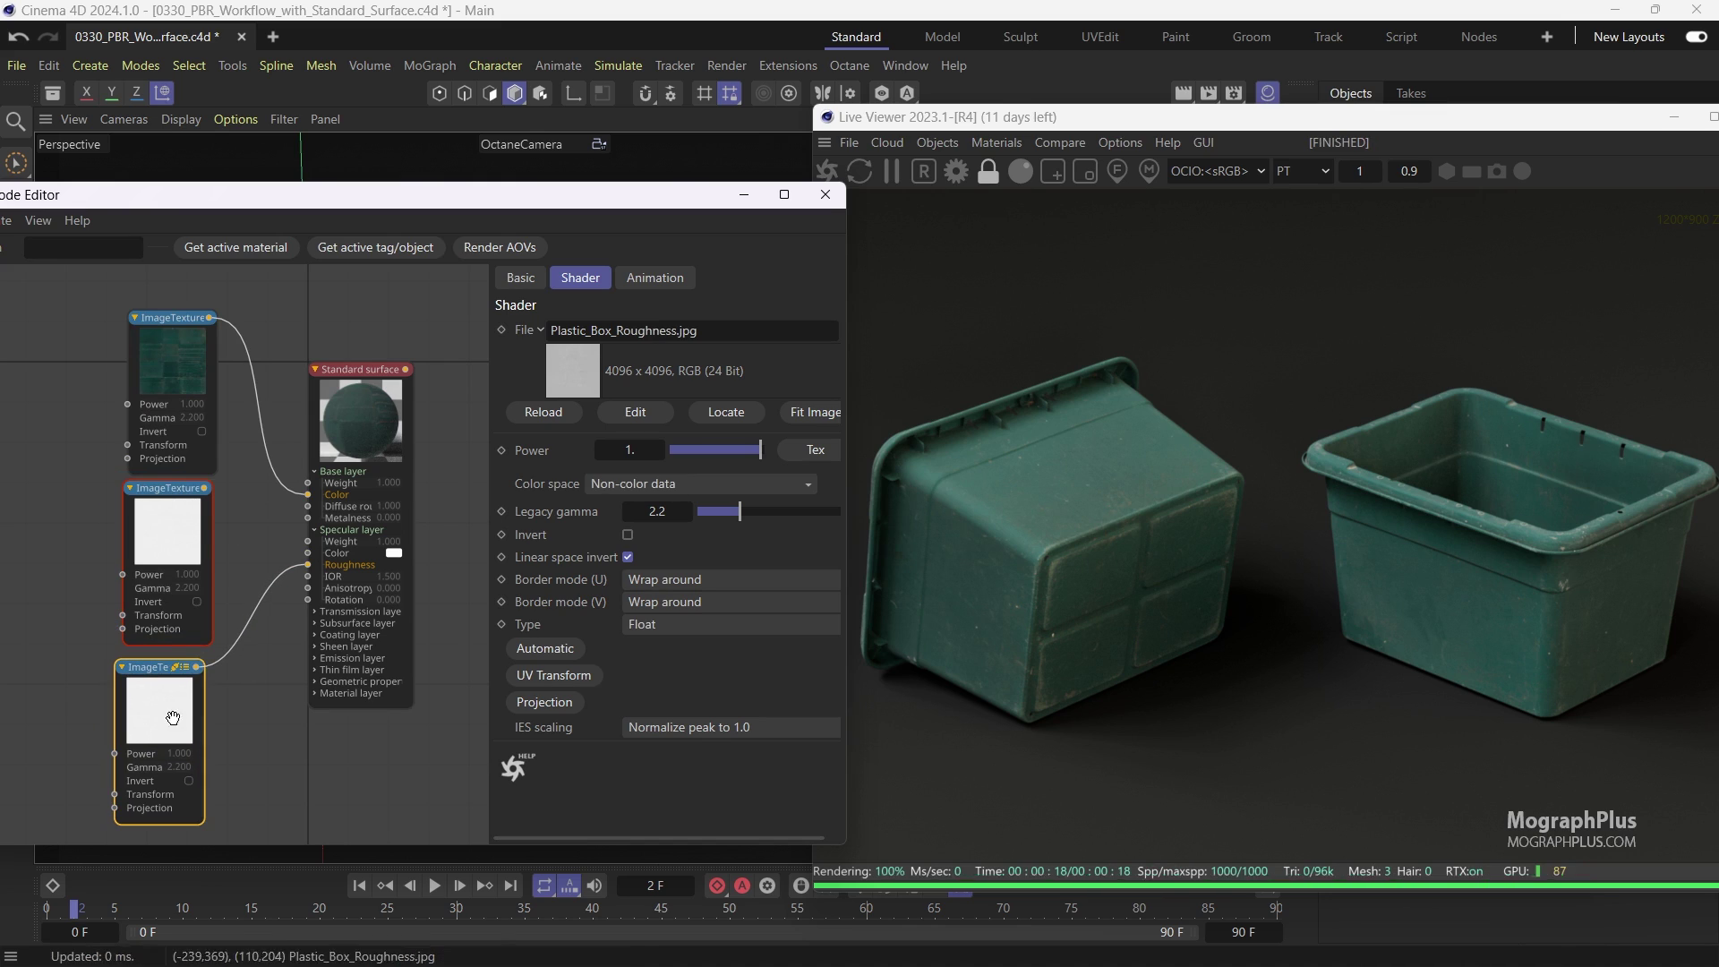
Load Plastic_Box_Specular.jpg into the duplicated texture node and connect it to the Specular layer's Color input
left_click(167, 546)
scroll(747, 361, "right", 1)
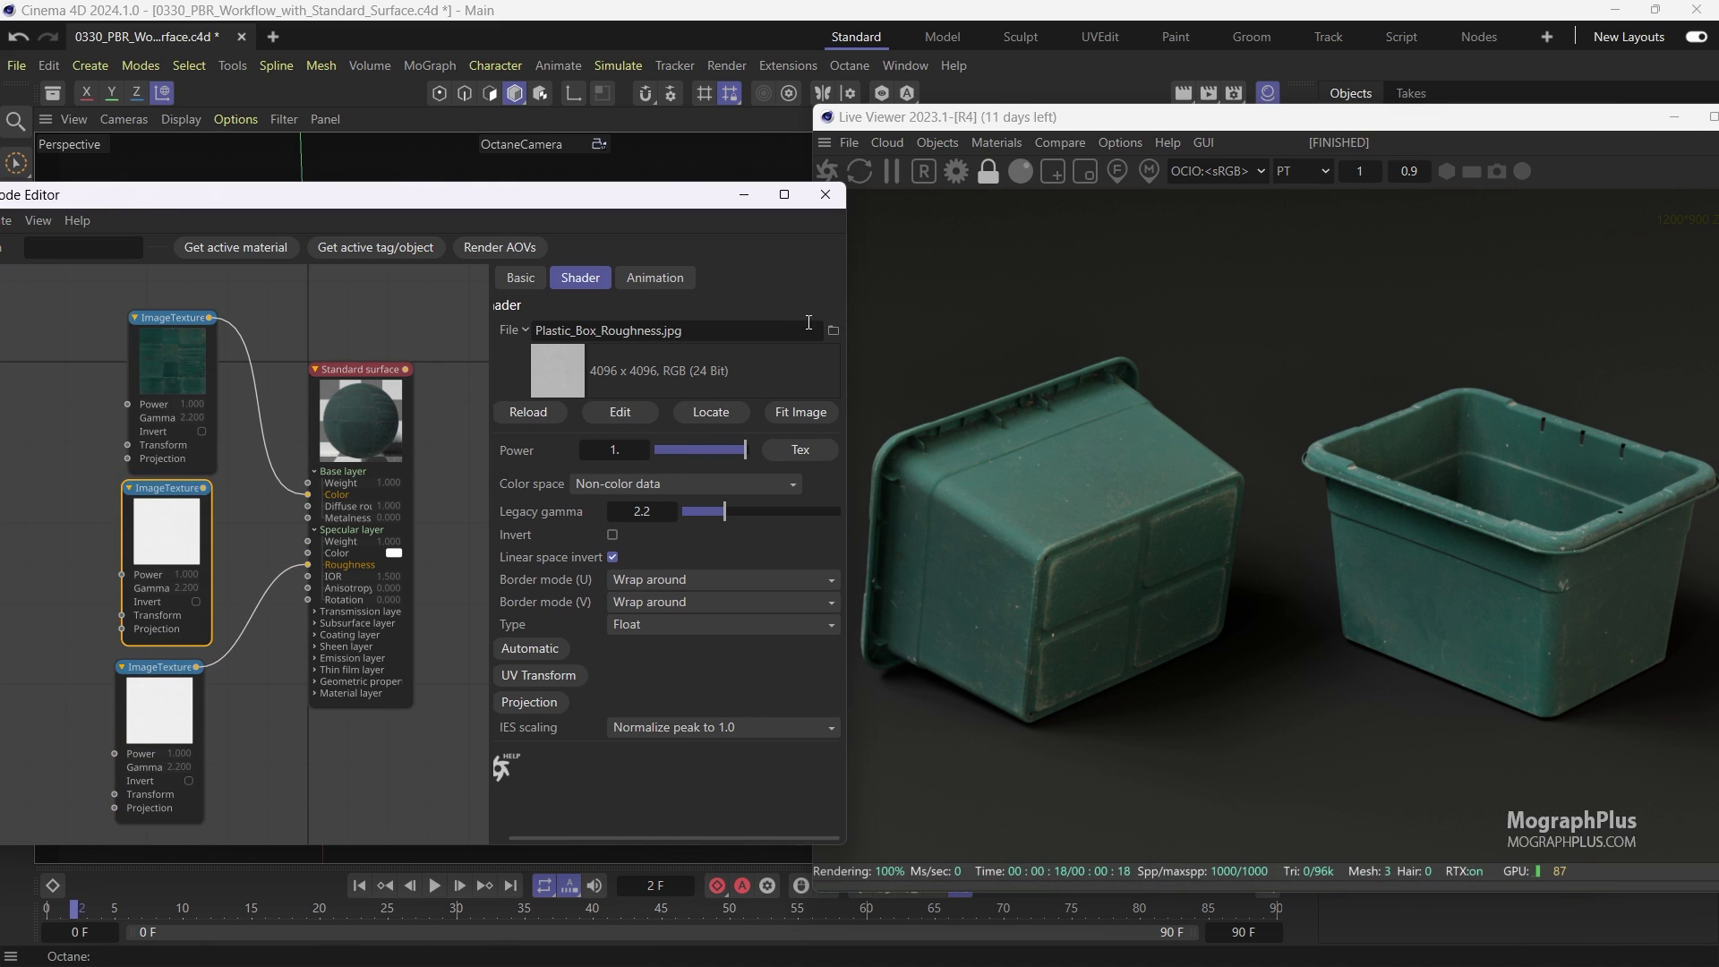
left_click(832, 331)
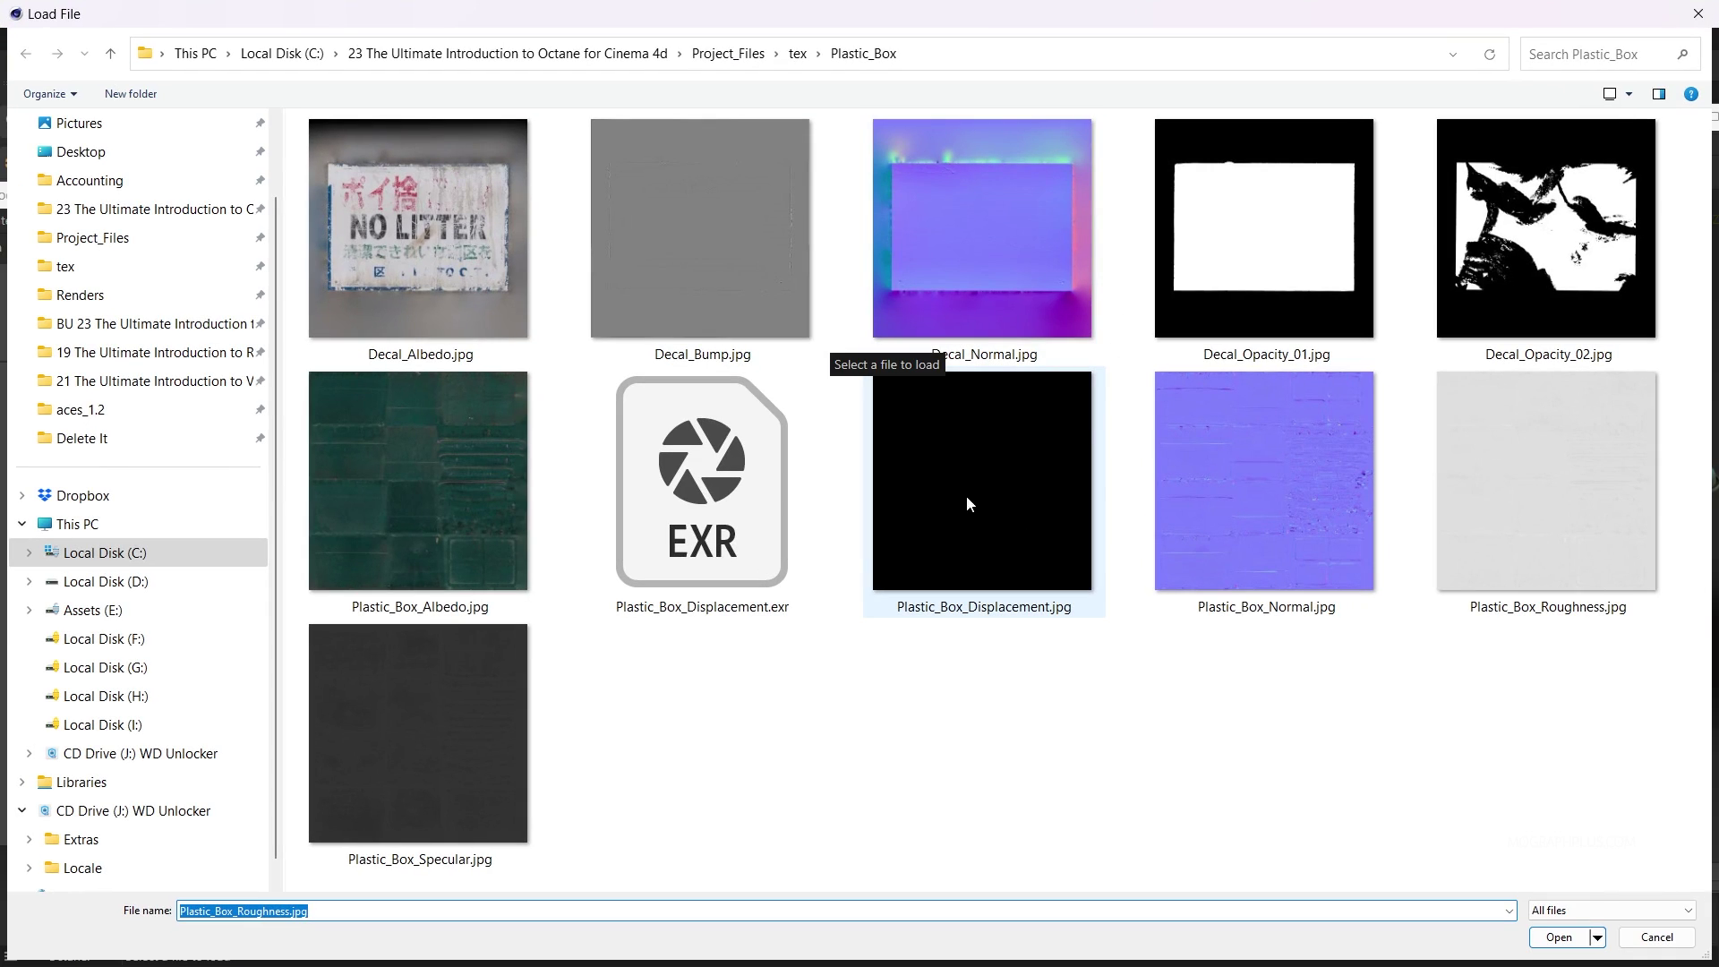
left_click(491, 745)
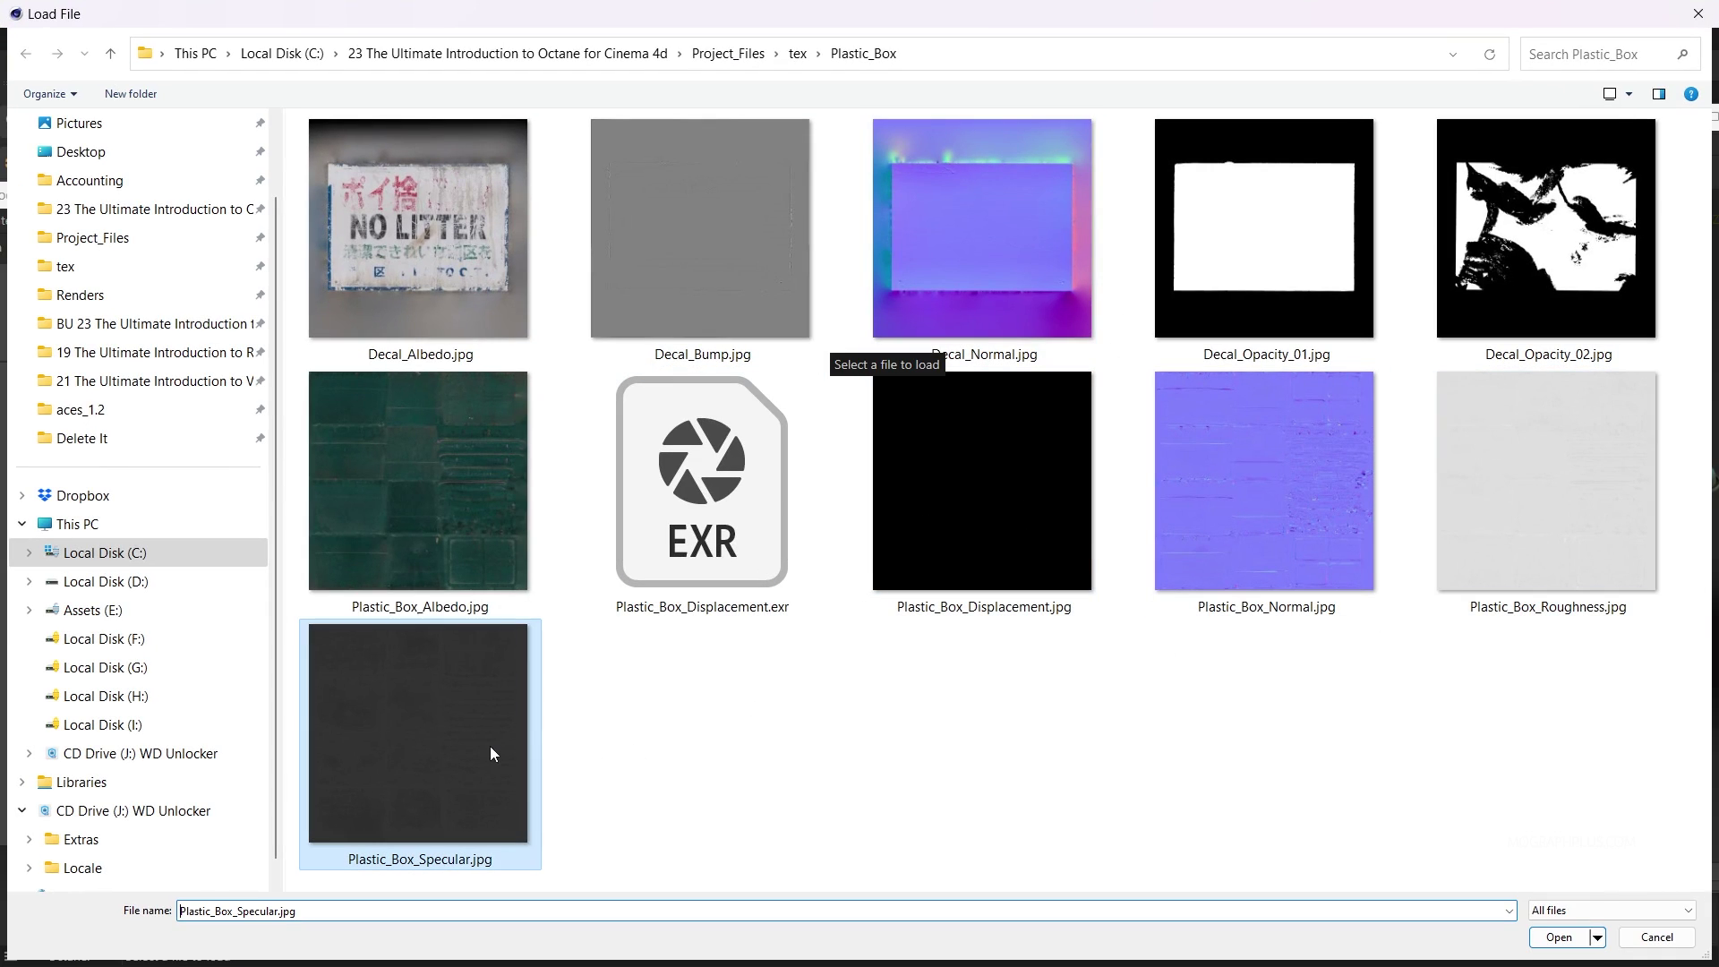
double_click(439, 719)
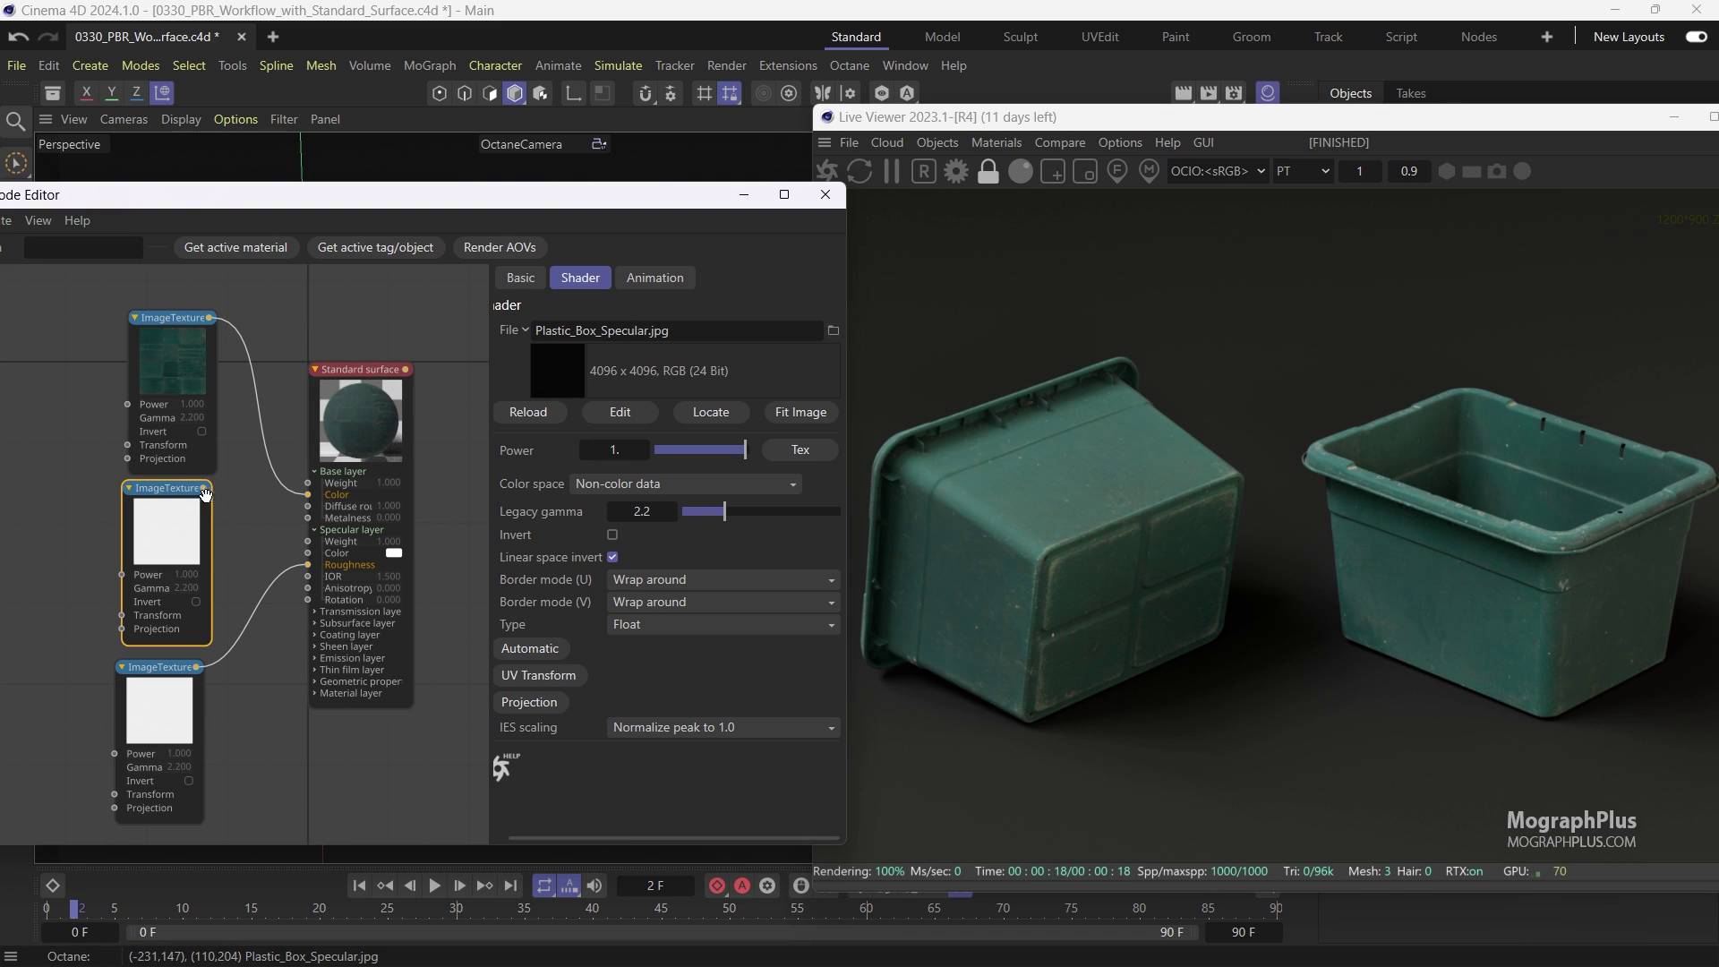
left_click_drag(202, 489, 309, 556)
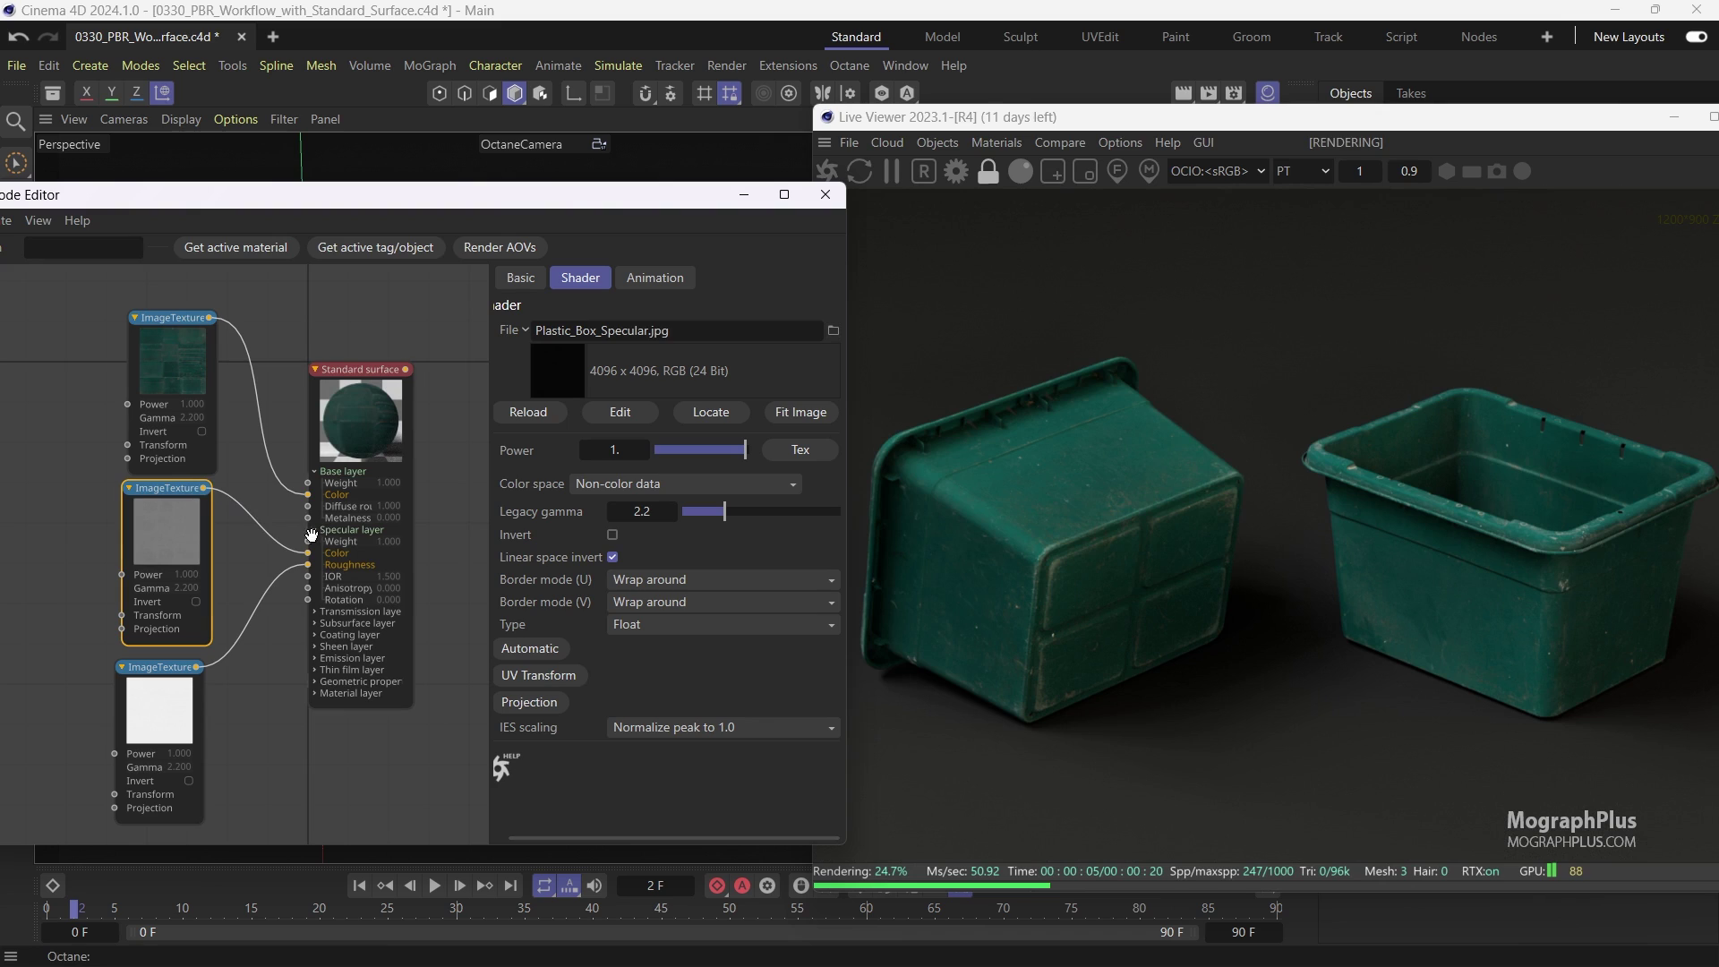
Expand the Standard surface node's Geometric properties inputs and move the node farther from the texture nodes
middle_click_drag(309, 527, 309, 455)
left_click(319, 609)
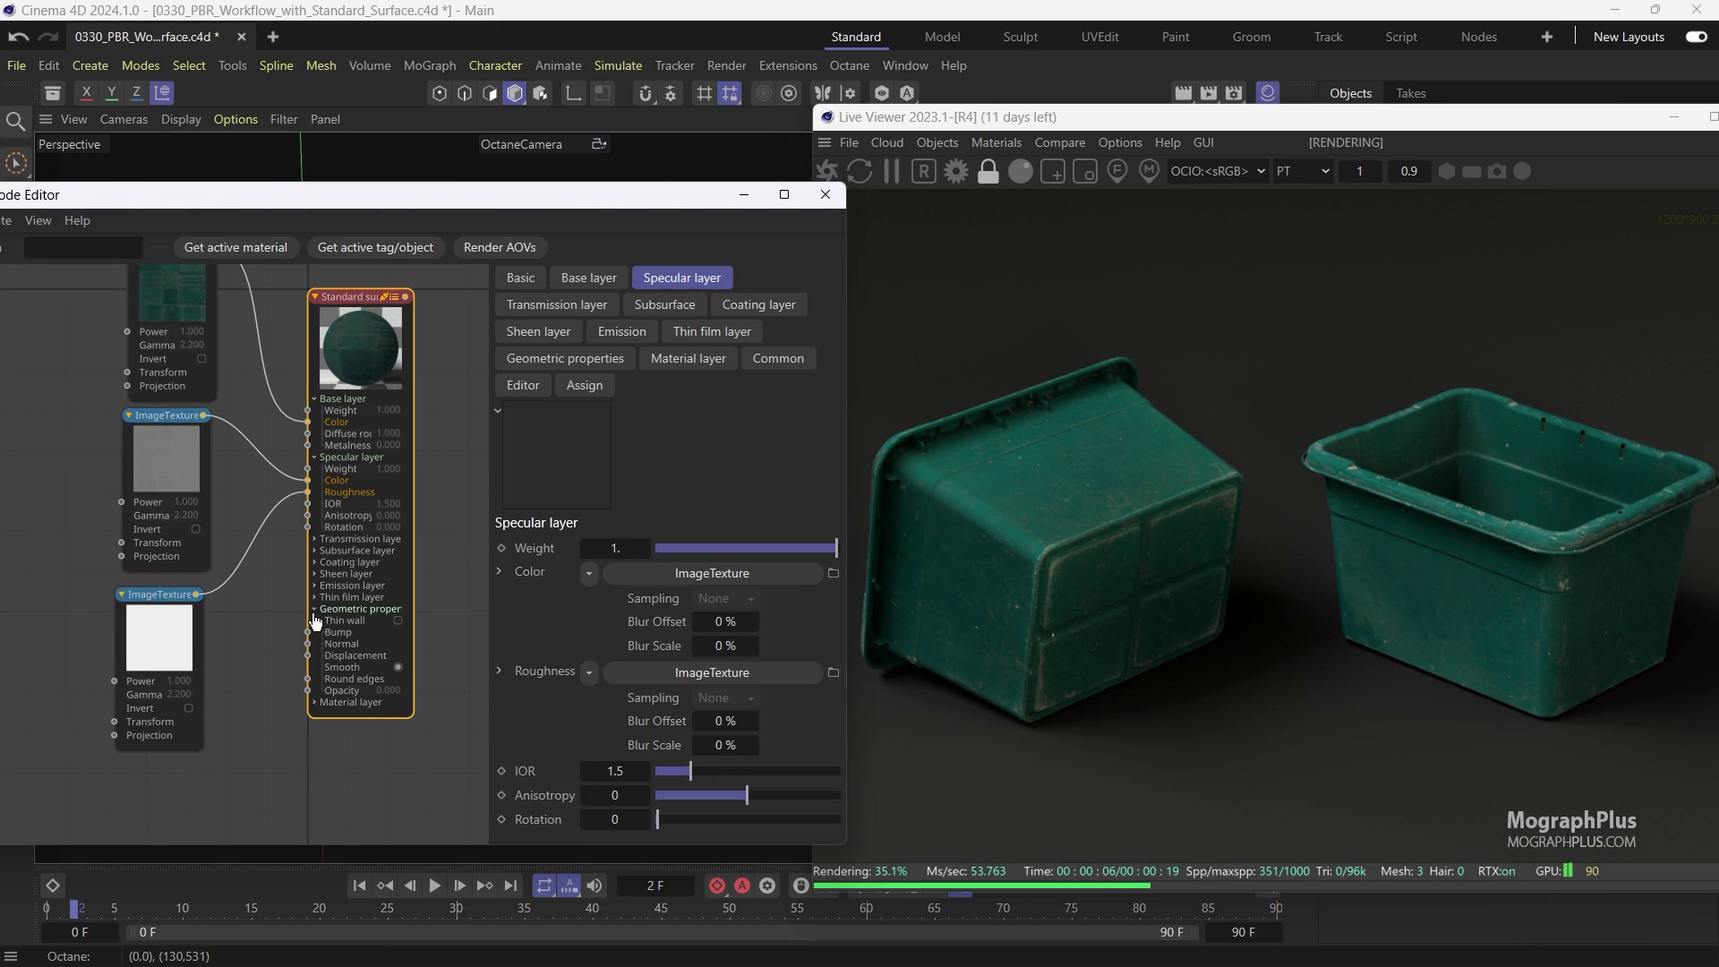
left_click_drag(369, 369, 423, 401)
scroll(337, 496, "down", 2)
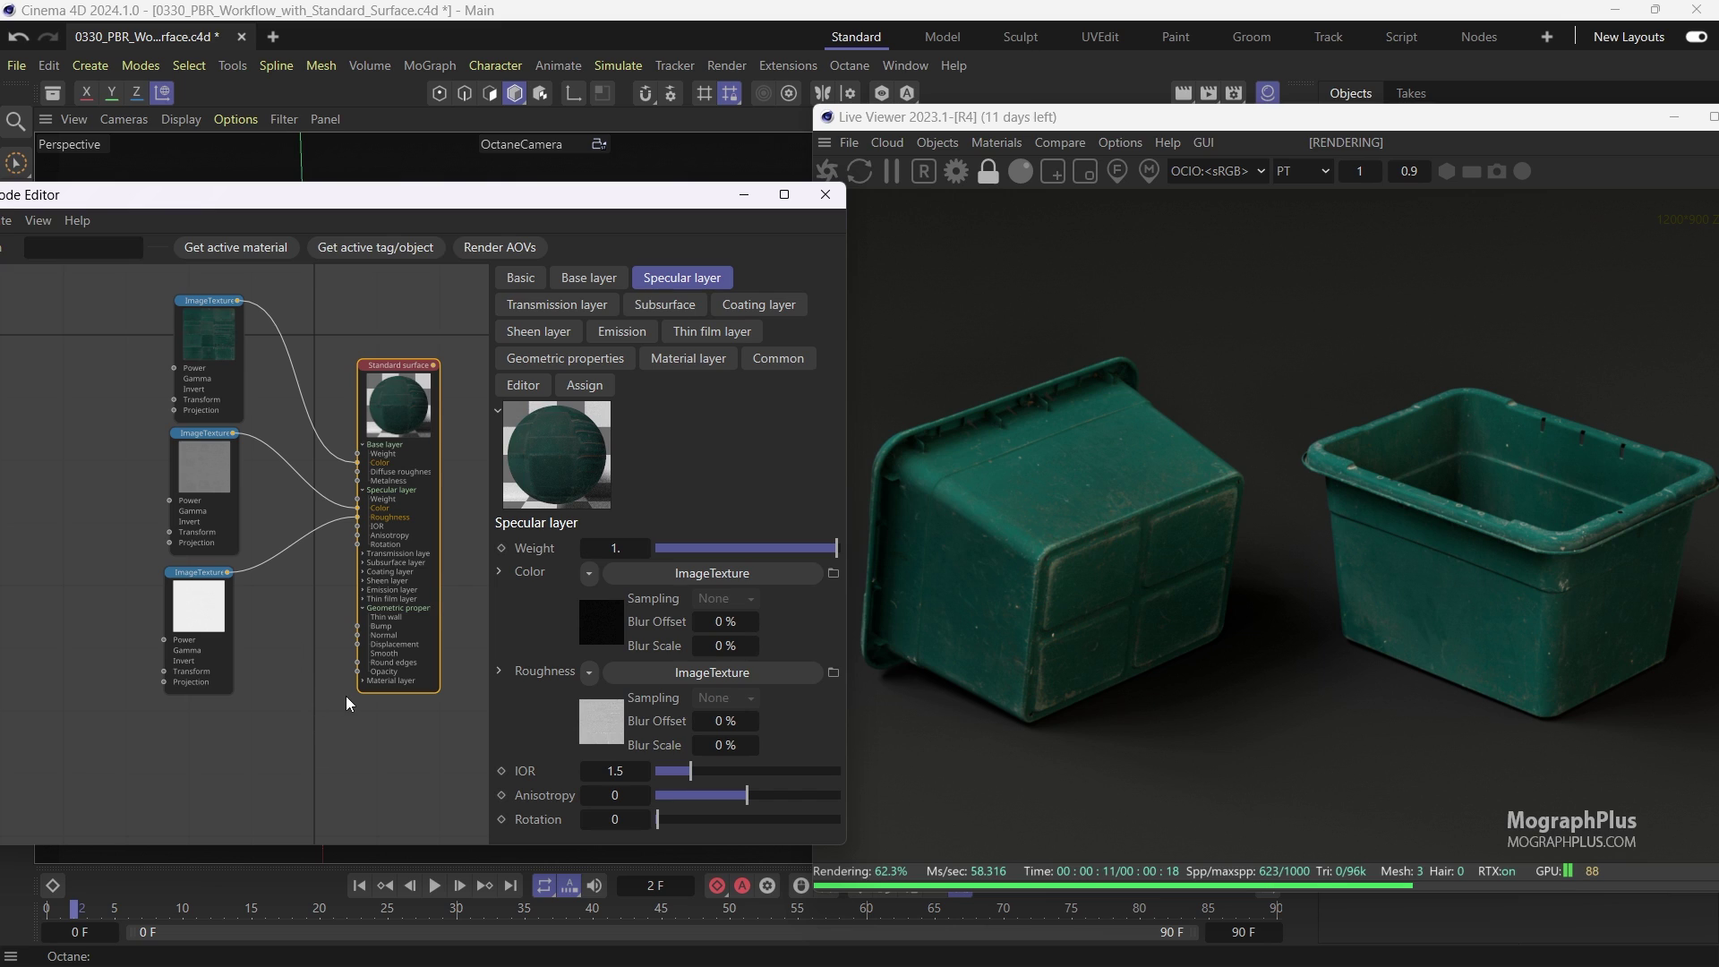
scroll(363, 686, "up", 1)
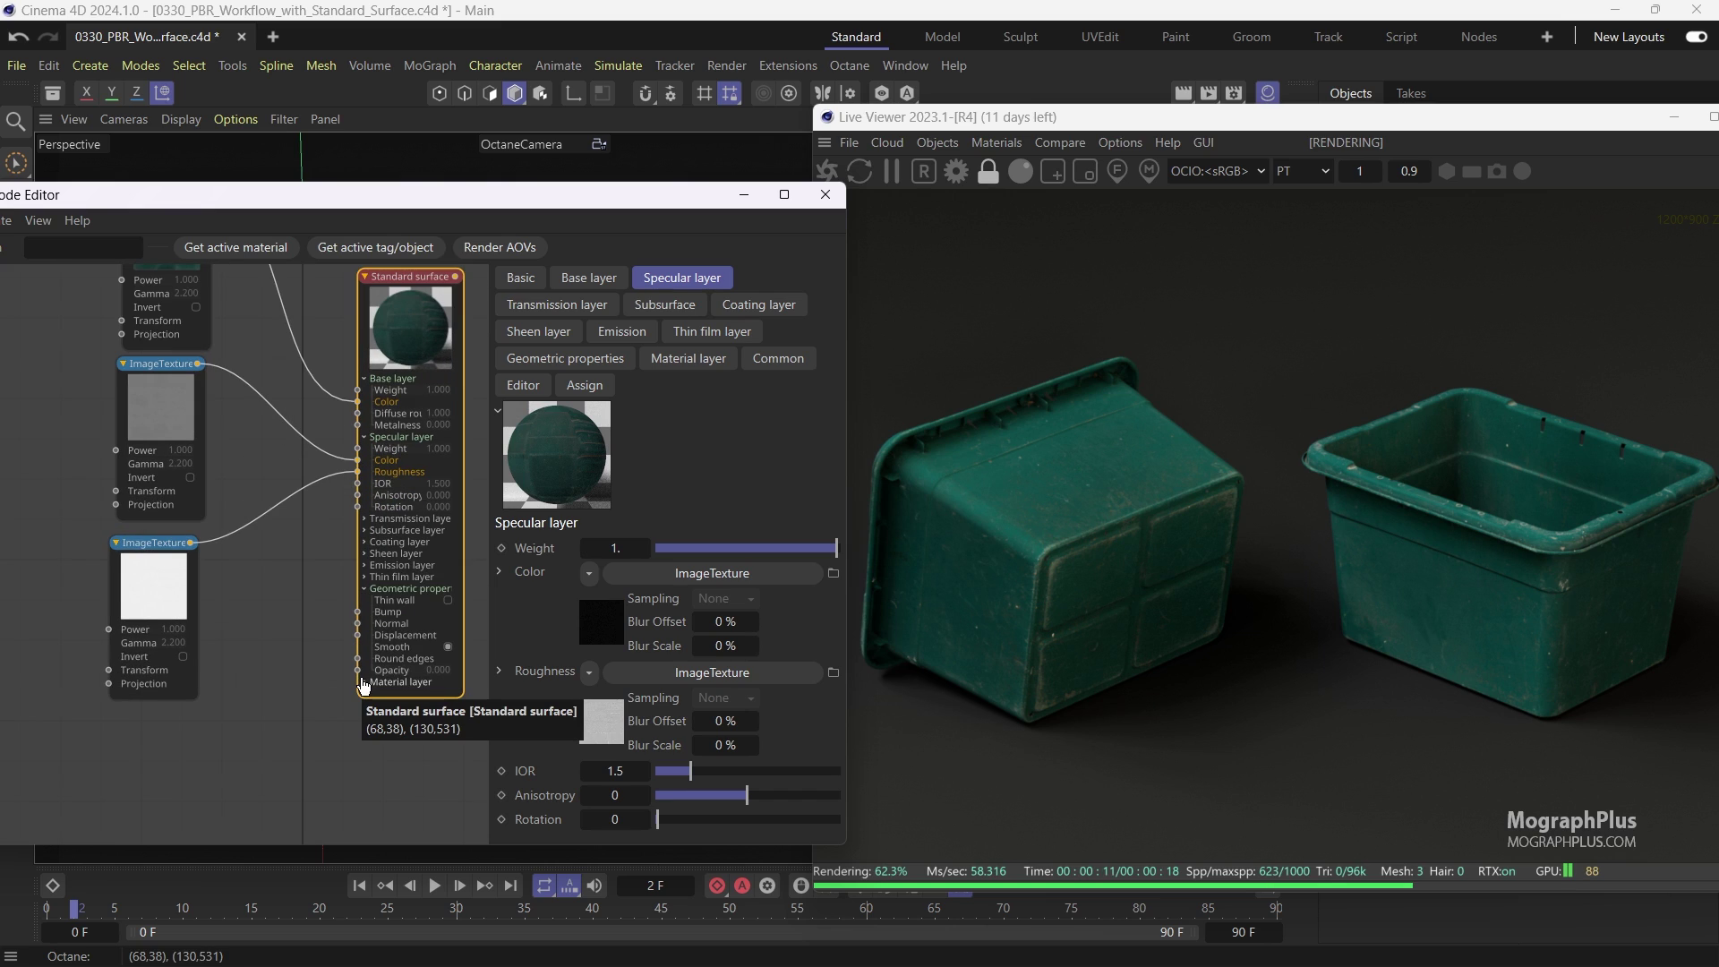
scroll(361, 682, "down", 1)
scroll(358, 677, "up", 1)
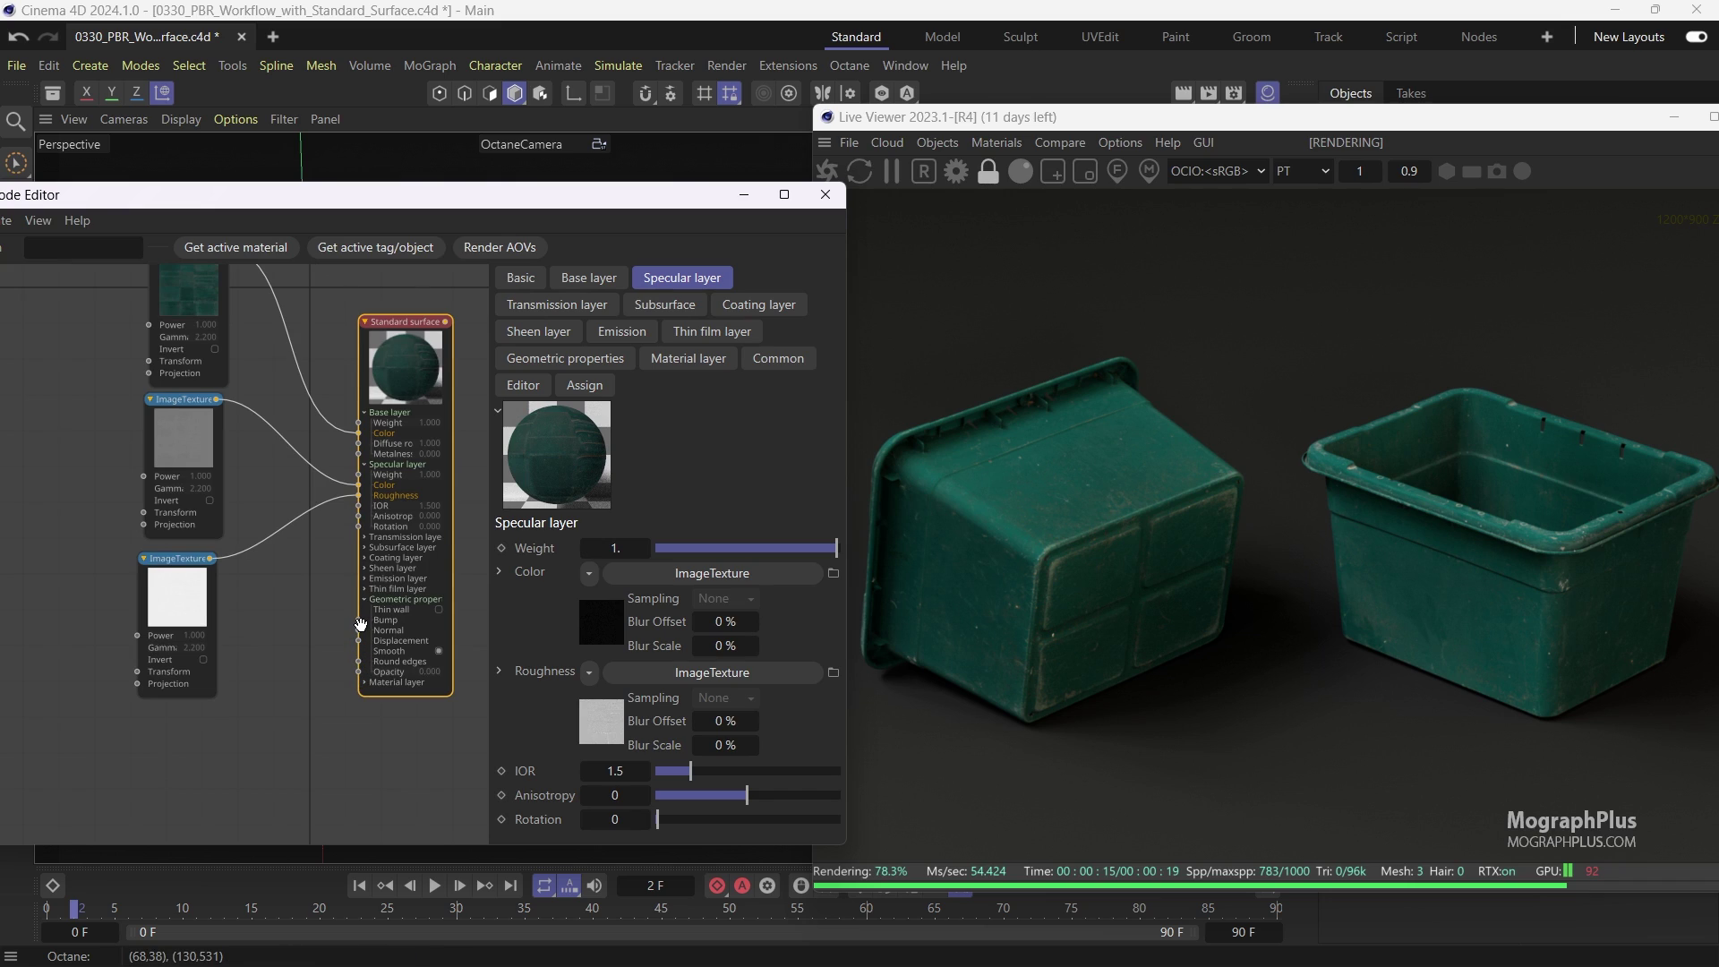
Duplicate the roughness texture node, align the copy below the other textures, and set its type to Normal
left_click_drag(361, 635, 230, 727)
left_click(247, 595)
left_click(184, 618)
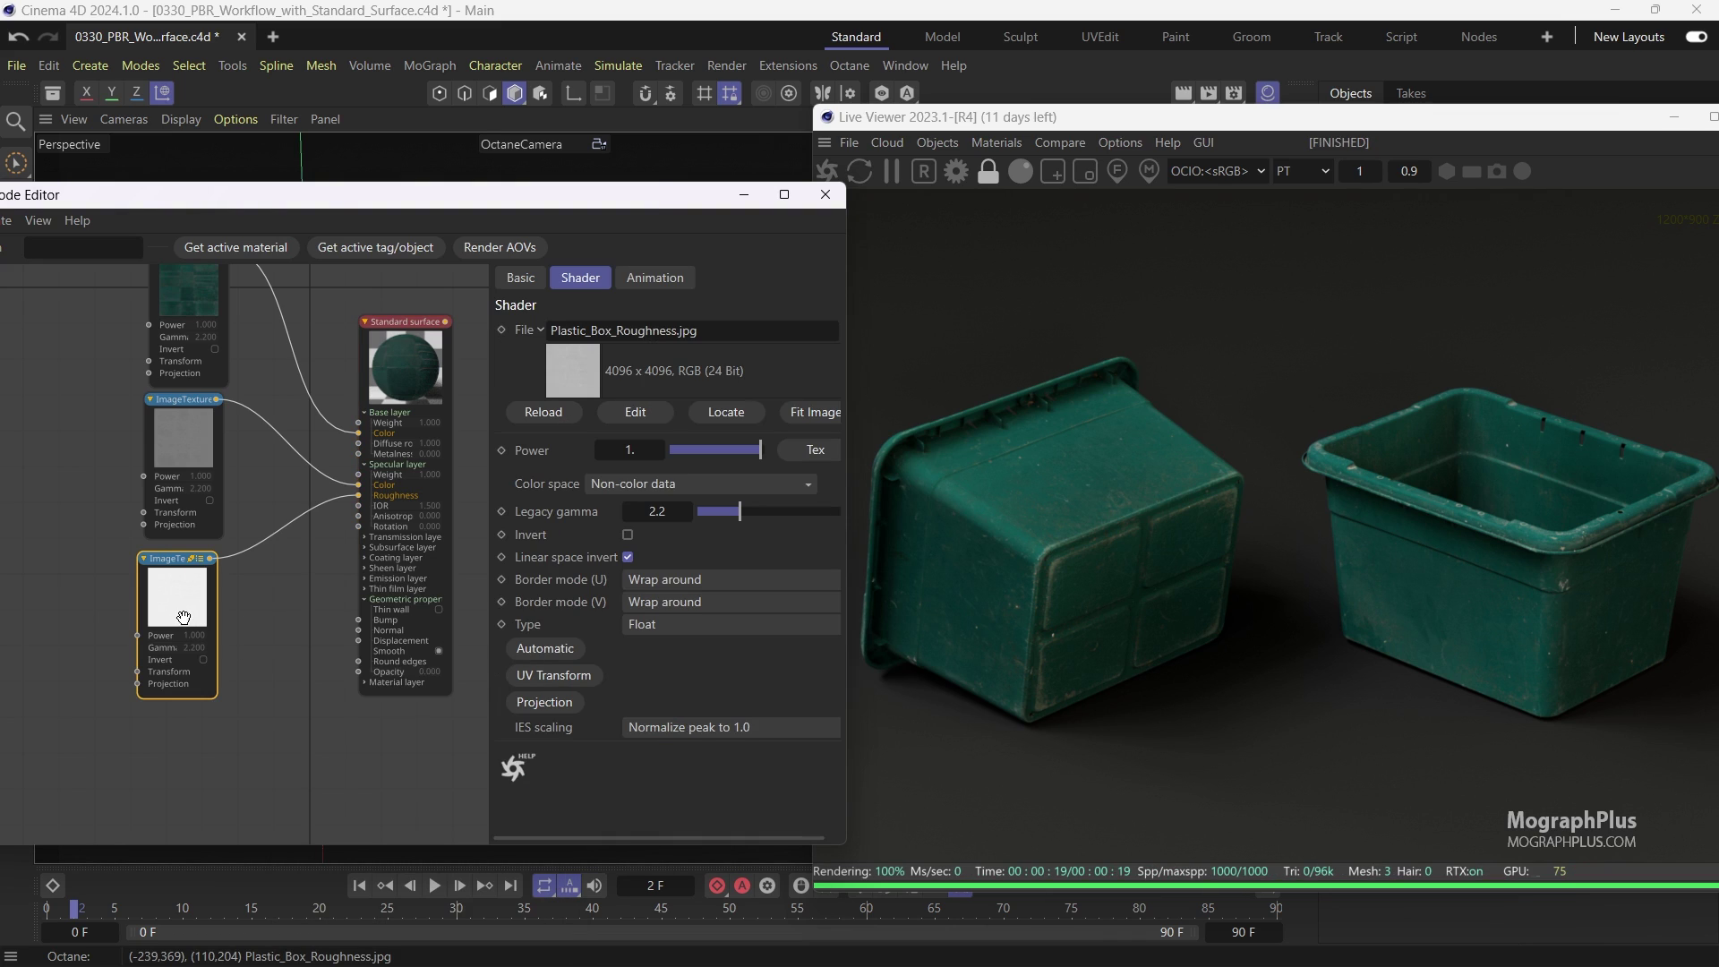
left_click_drag(186, 605, 200, 773, "ctrl")
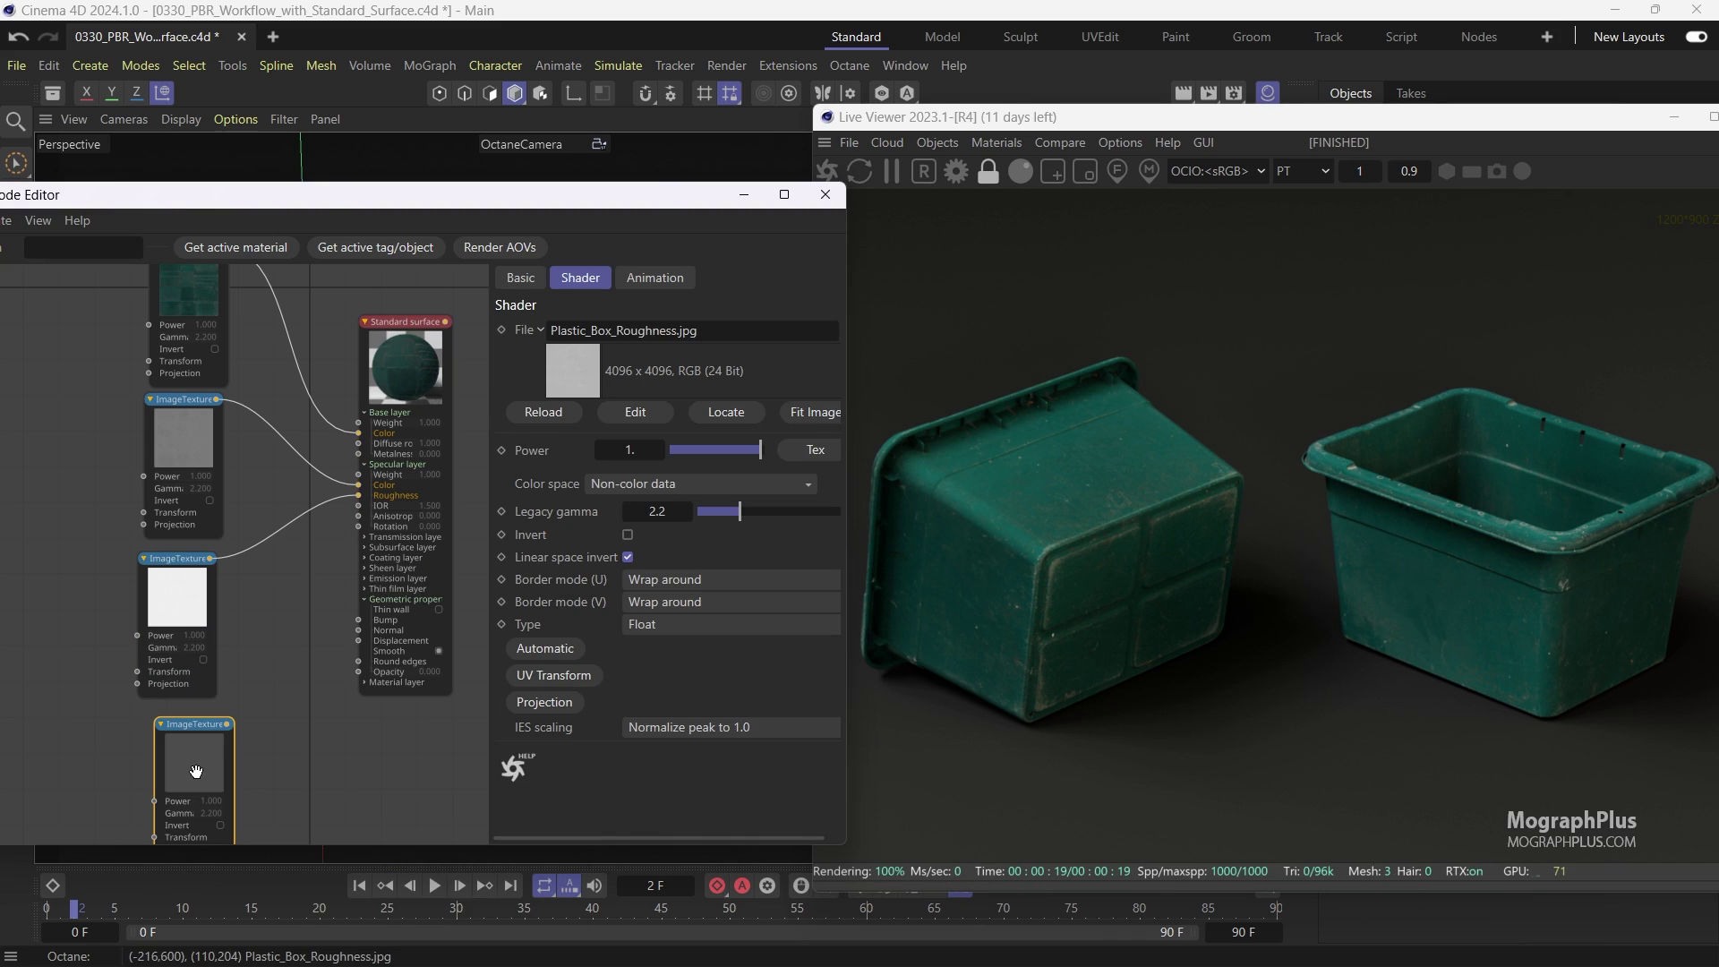
scroll(234, 646, "down", 3)
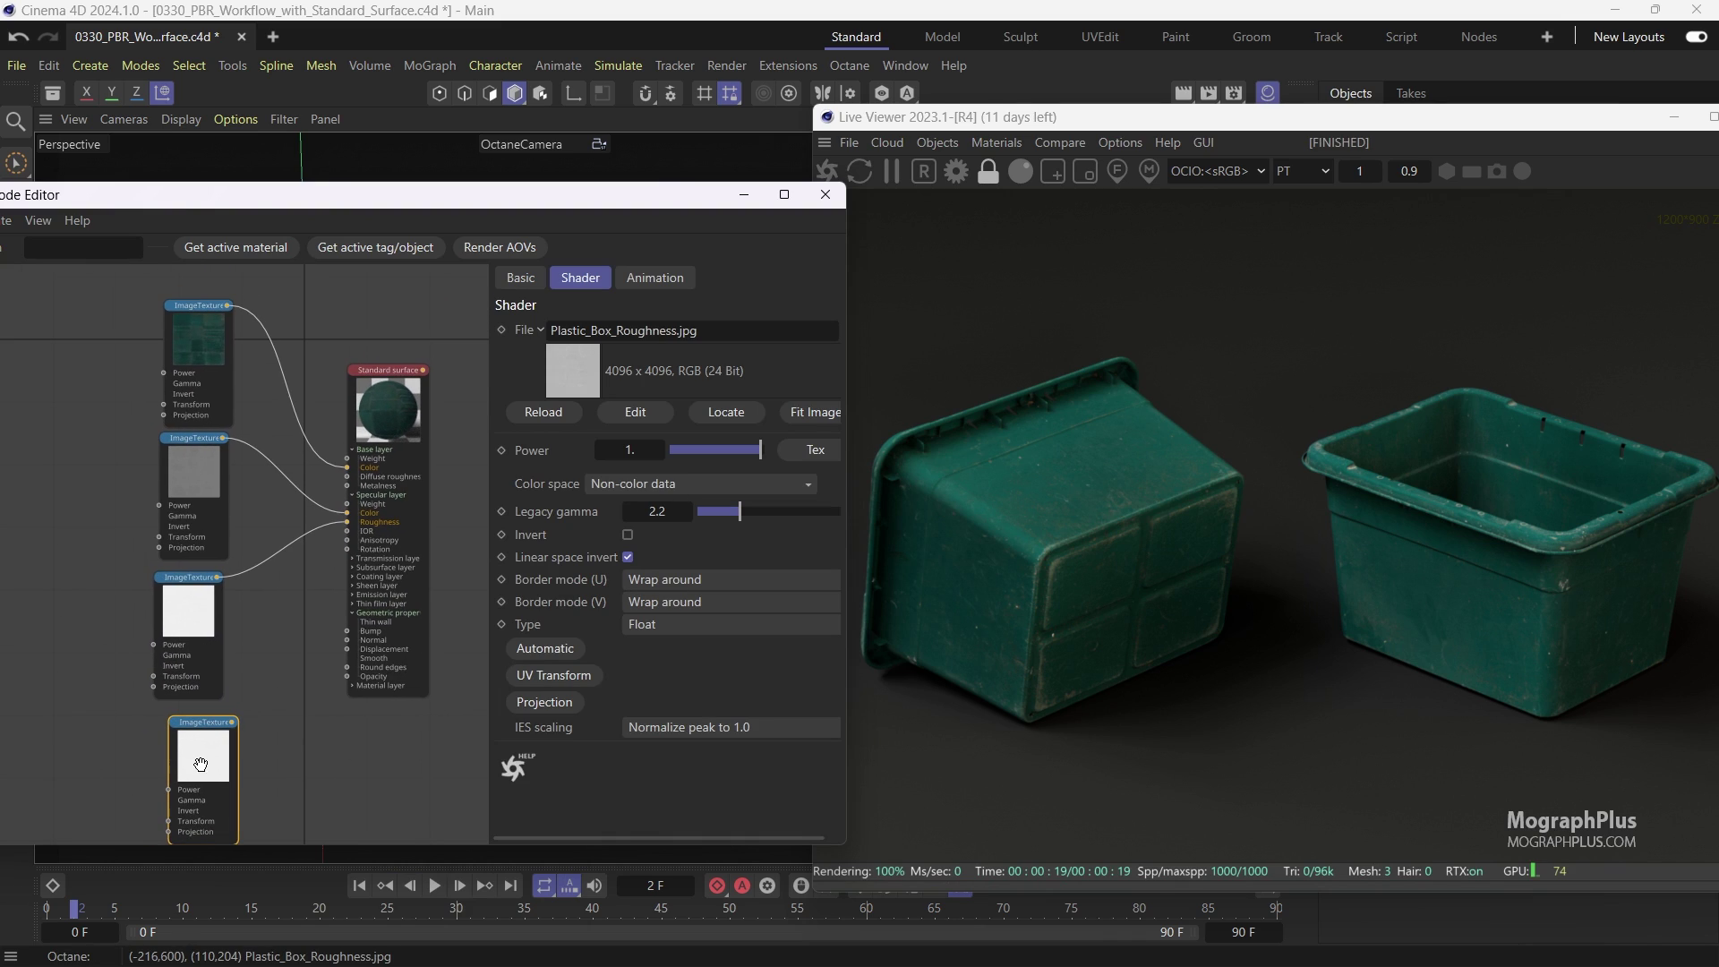
left_click_drag(186, 751, 186, 753)
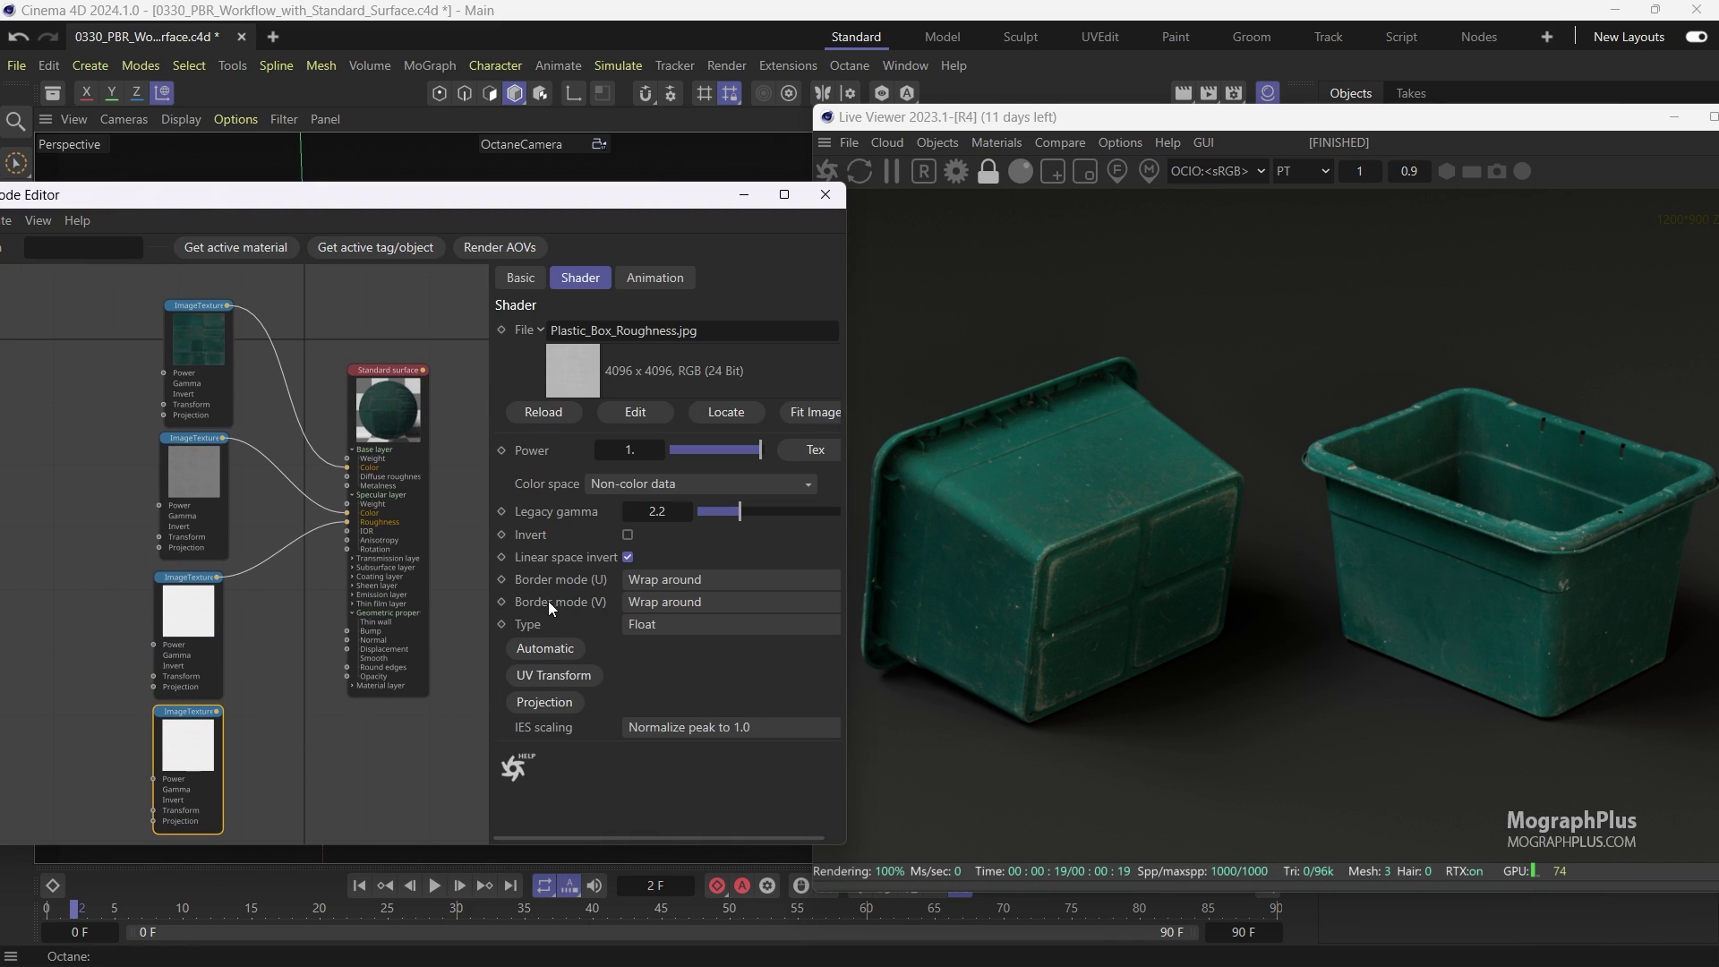
left_click(657, 625)
left_click(675, 653)
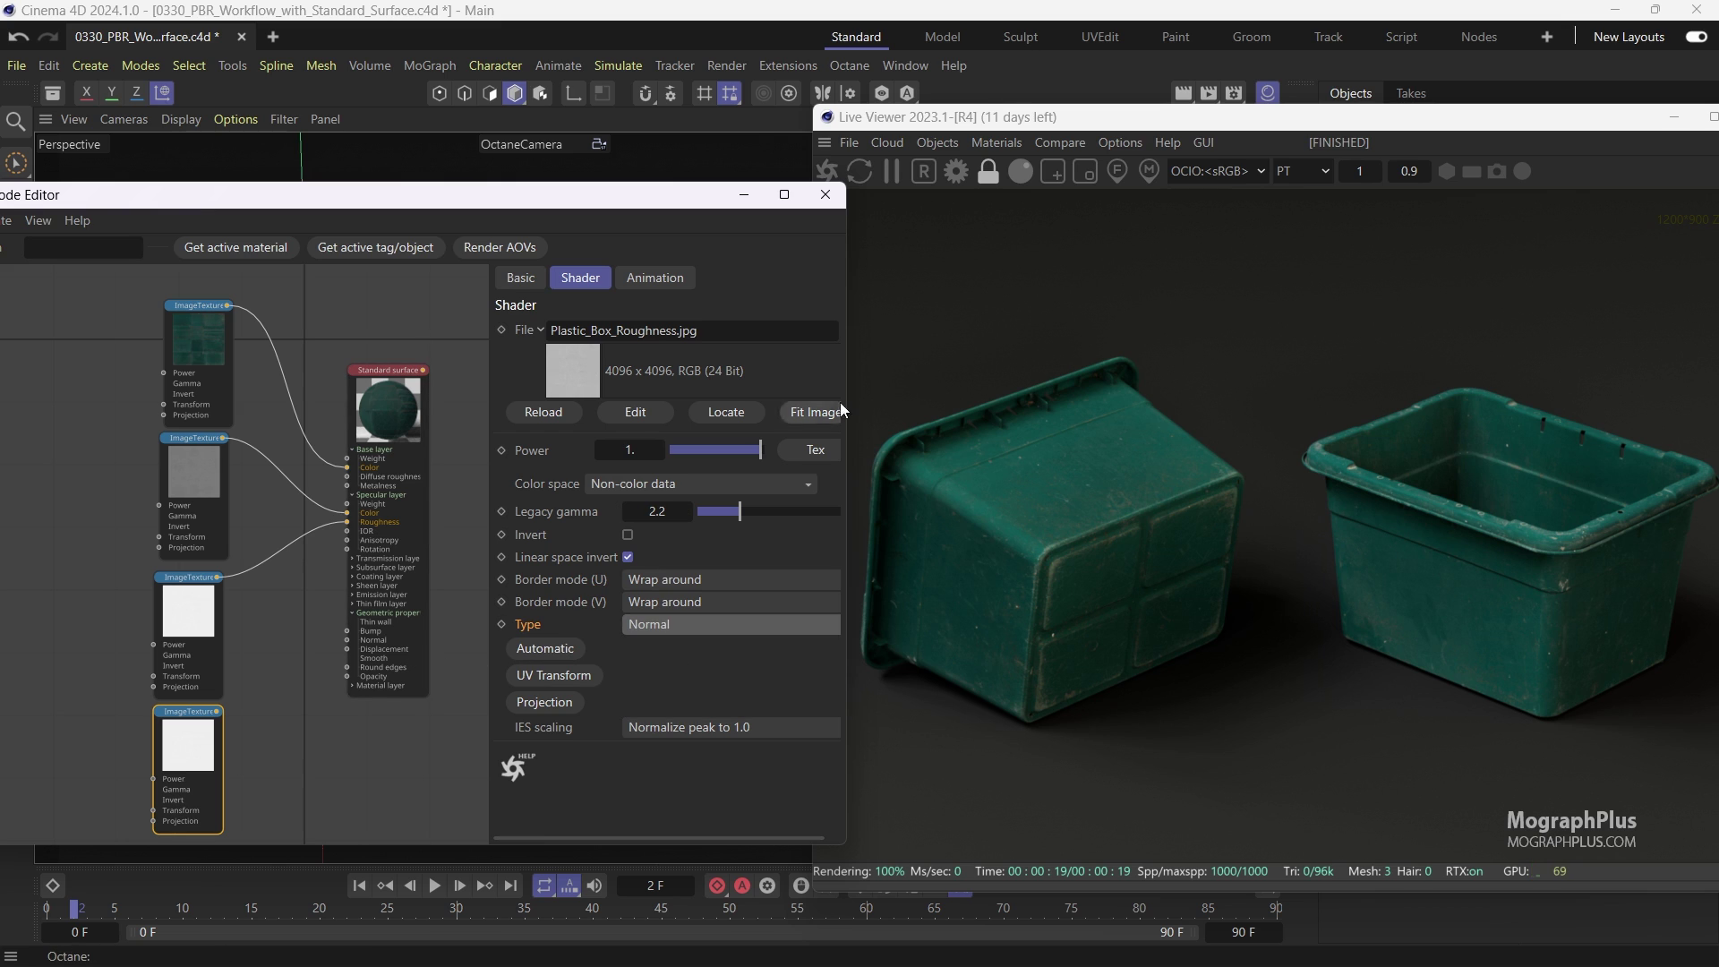
Load Plastic_Box_Normal.jpg into the new texture node and connect it to the material's Normal input
left_click(834, 330)
left_click(1249, 452)
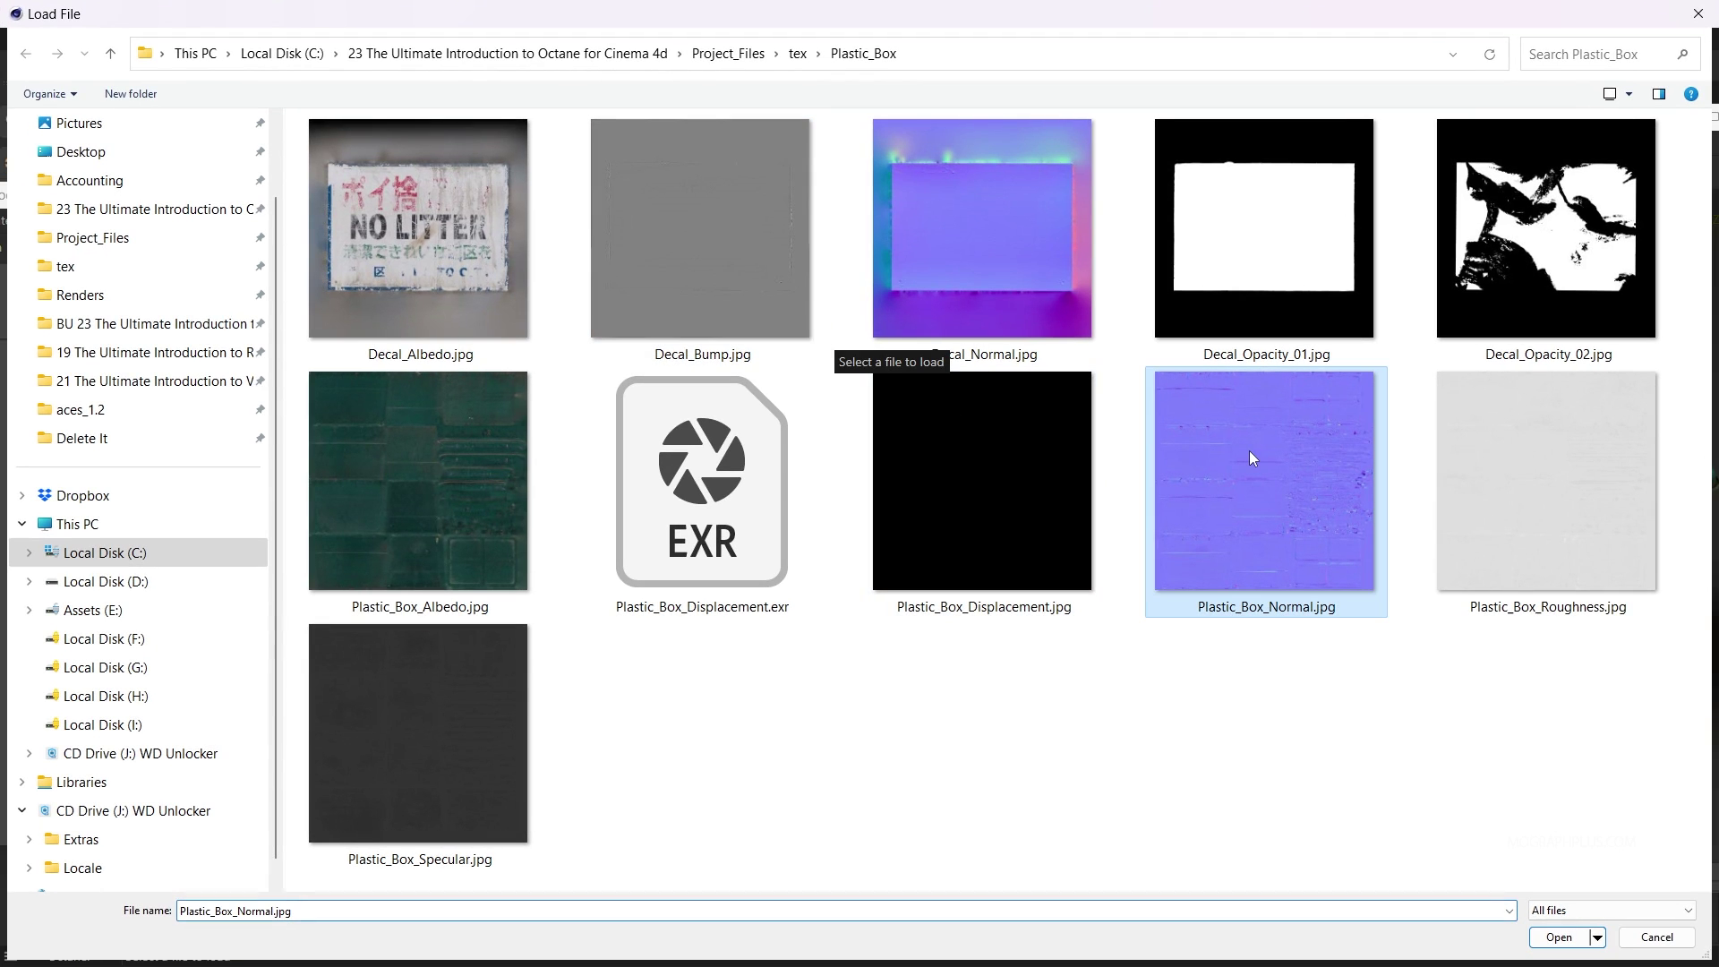
double_click(1265, 469)
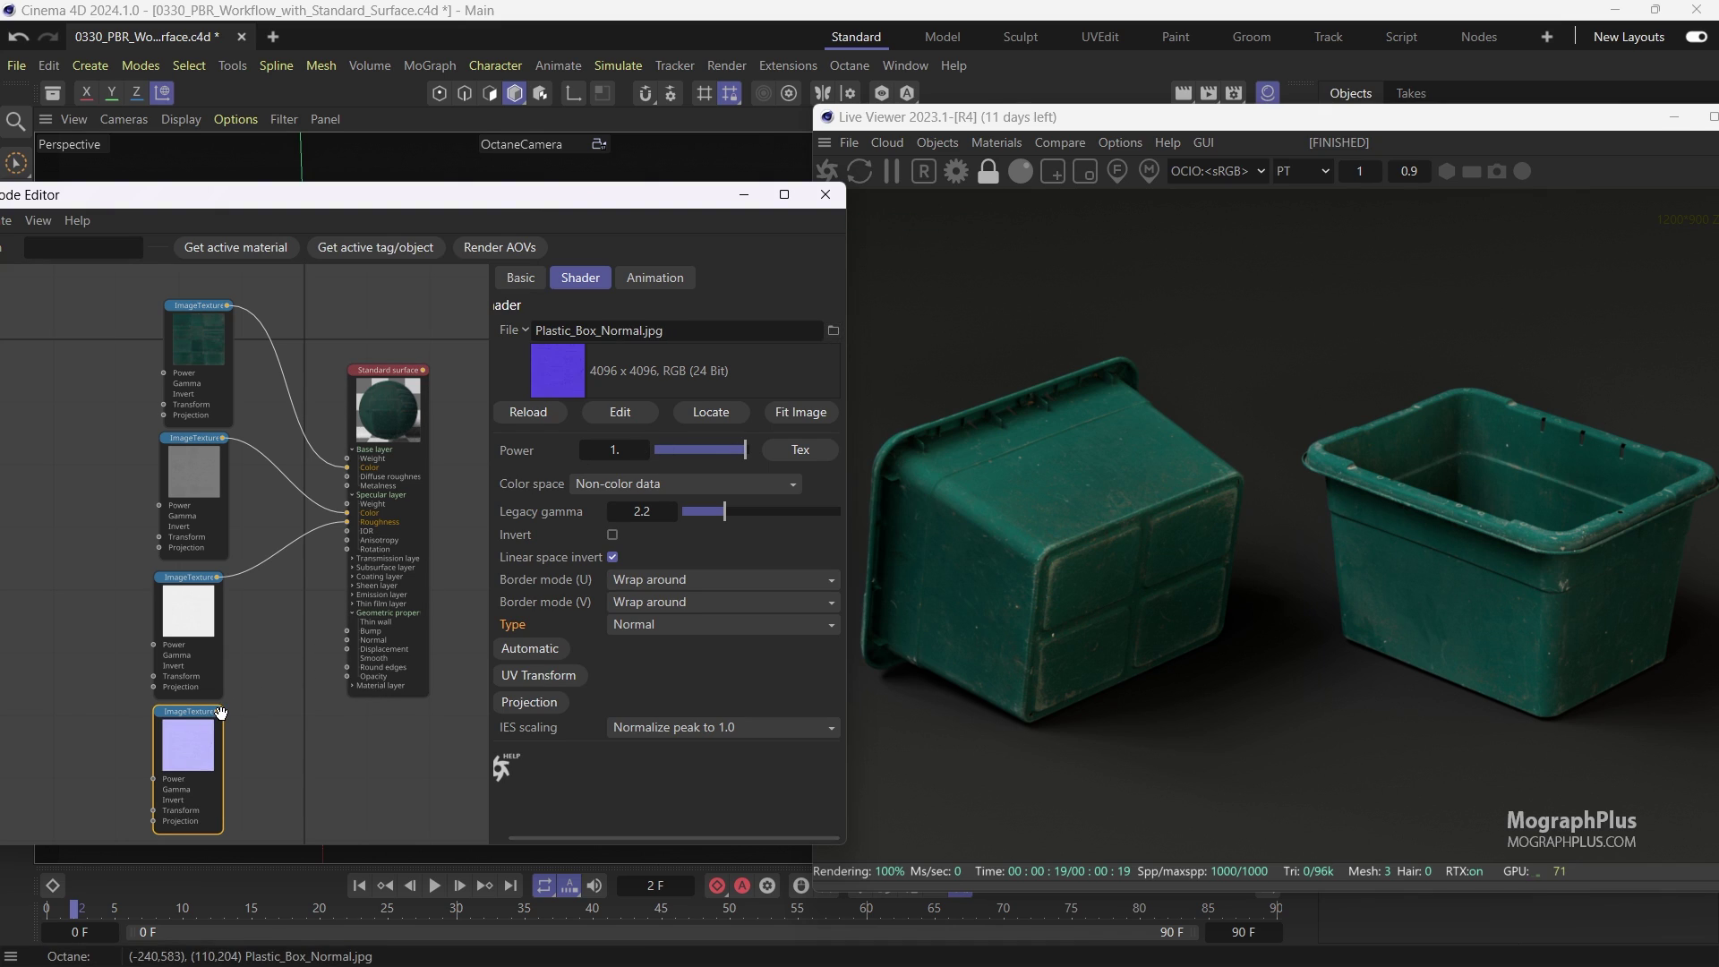
left_click_drag(270, 710, 346, 641)
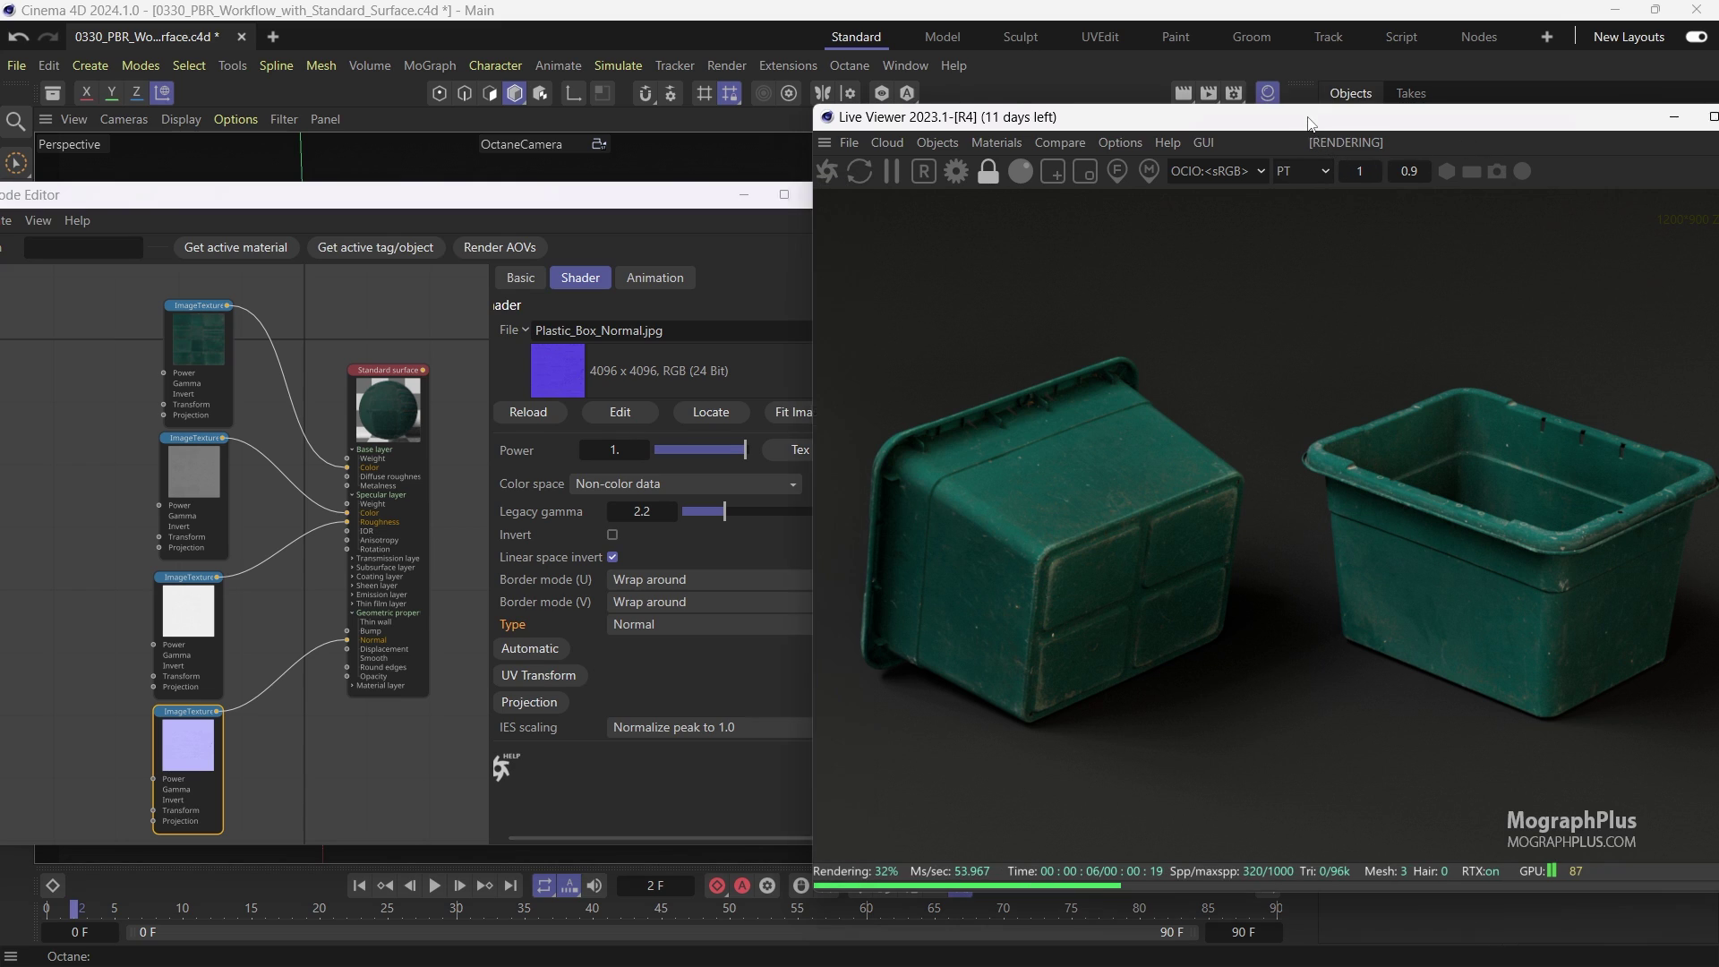
Shift the Live Viewer so both rendered boxes are fully visible, and select the Standard surface node
left_click_drag(1312, 122, 1227, 121)
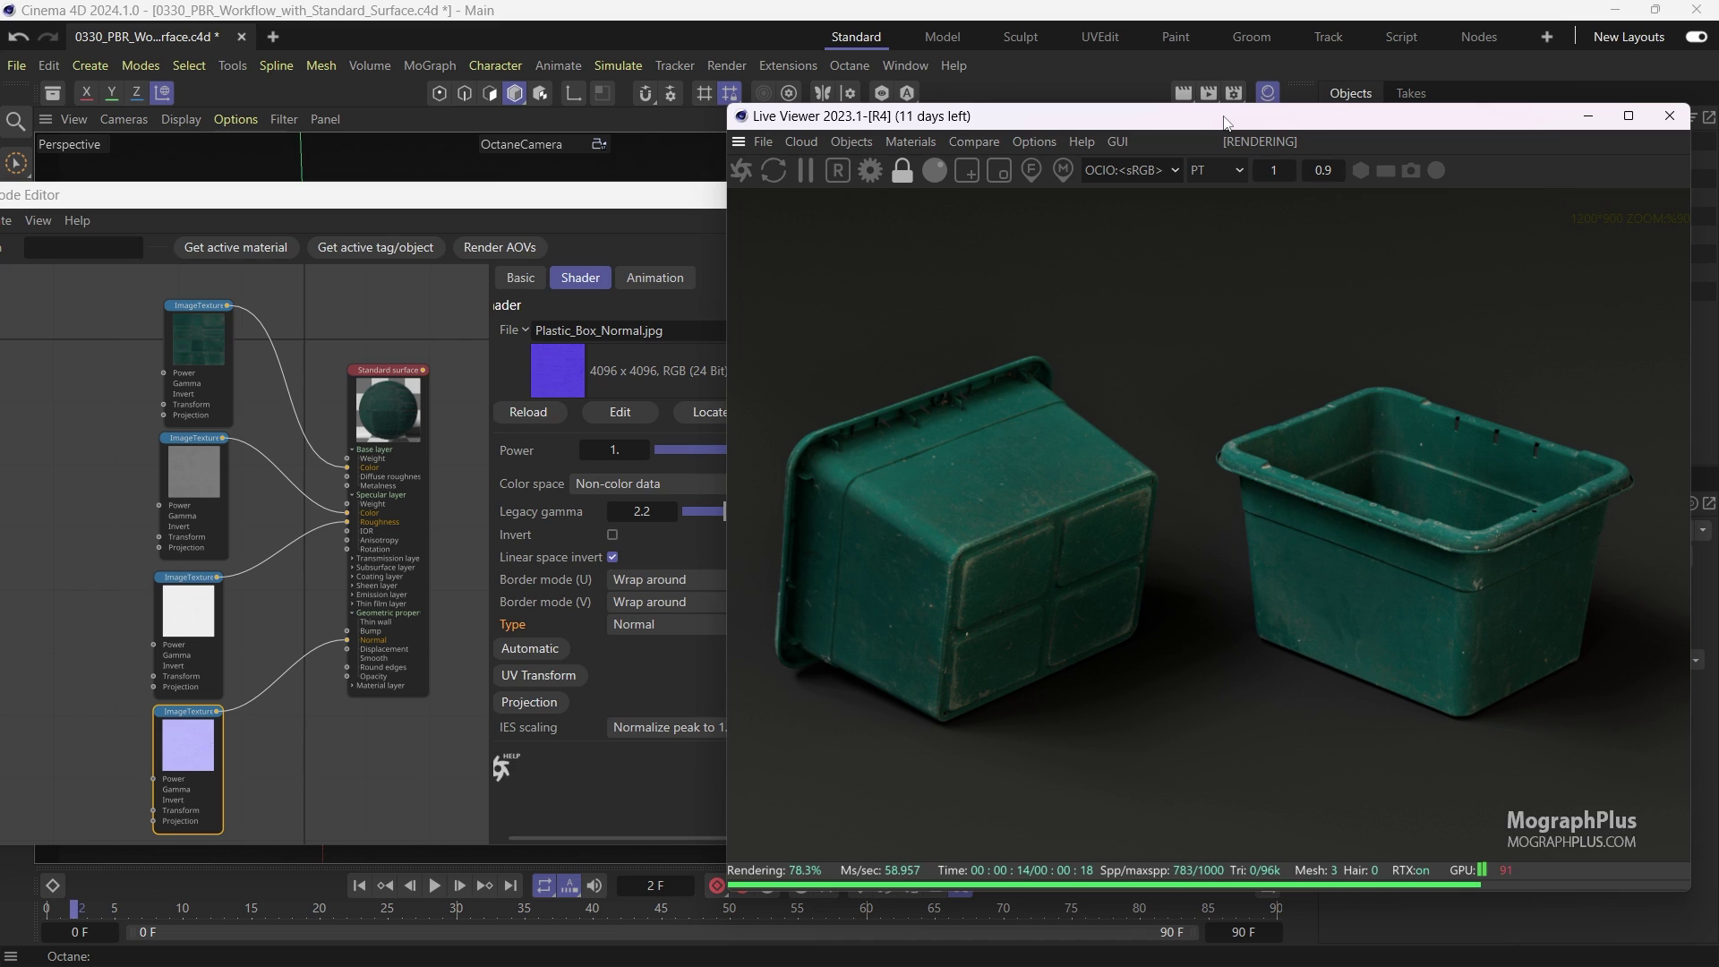
left_click(387, 403)
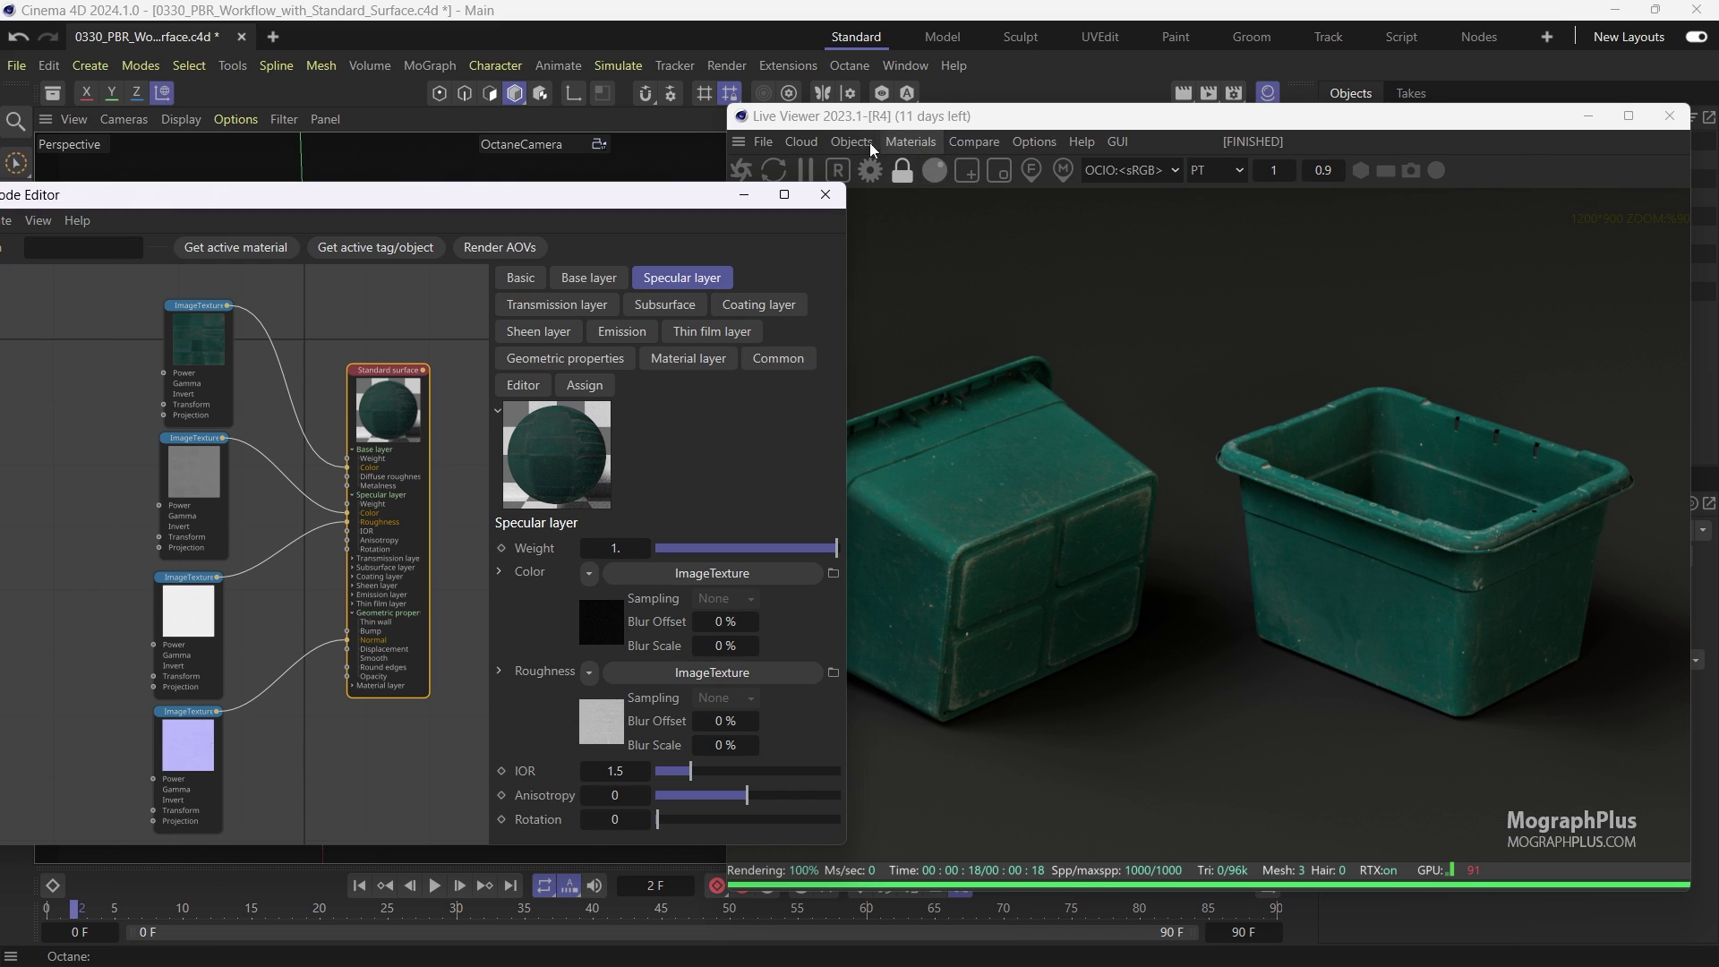
Open the Octane settings in an enlarged, repositioned window and display the Nodes preferences with the PBR textures option
left_click(869, 169)
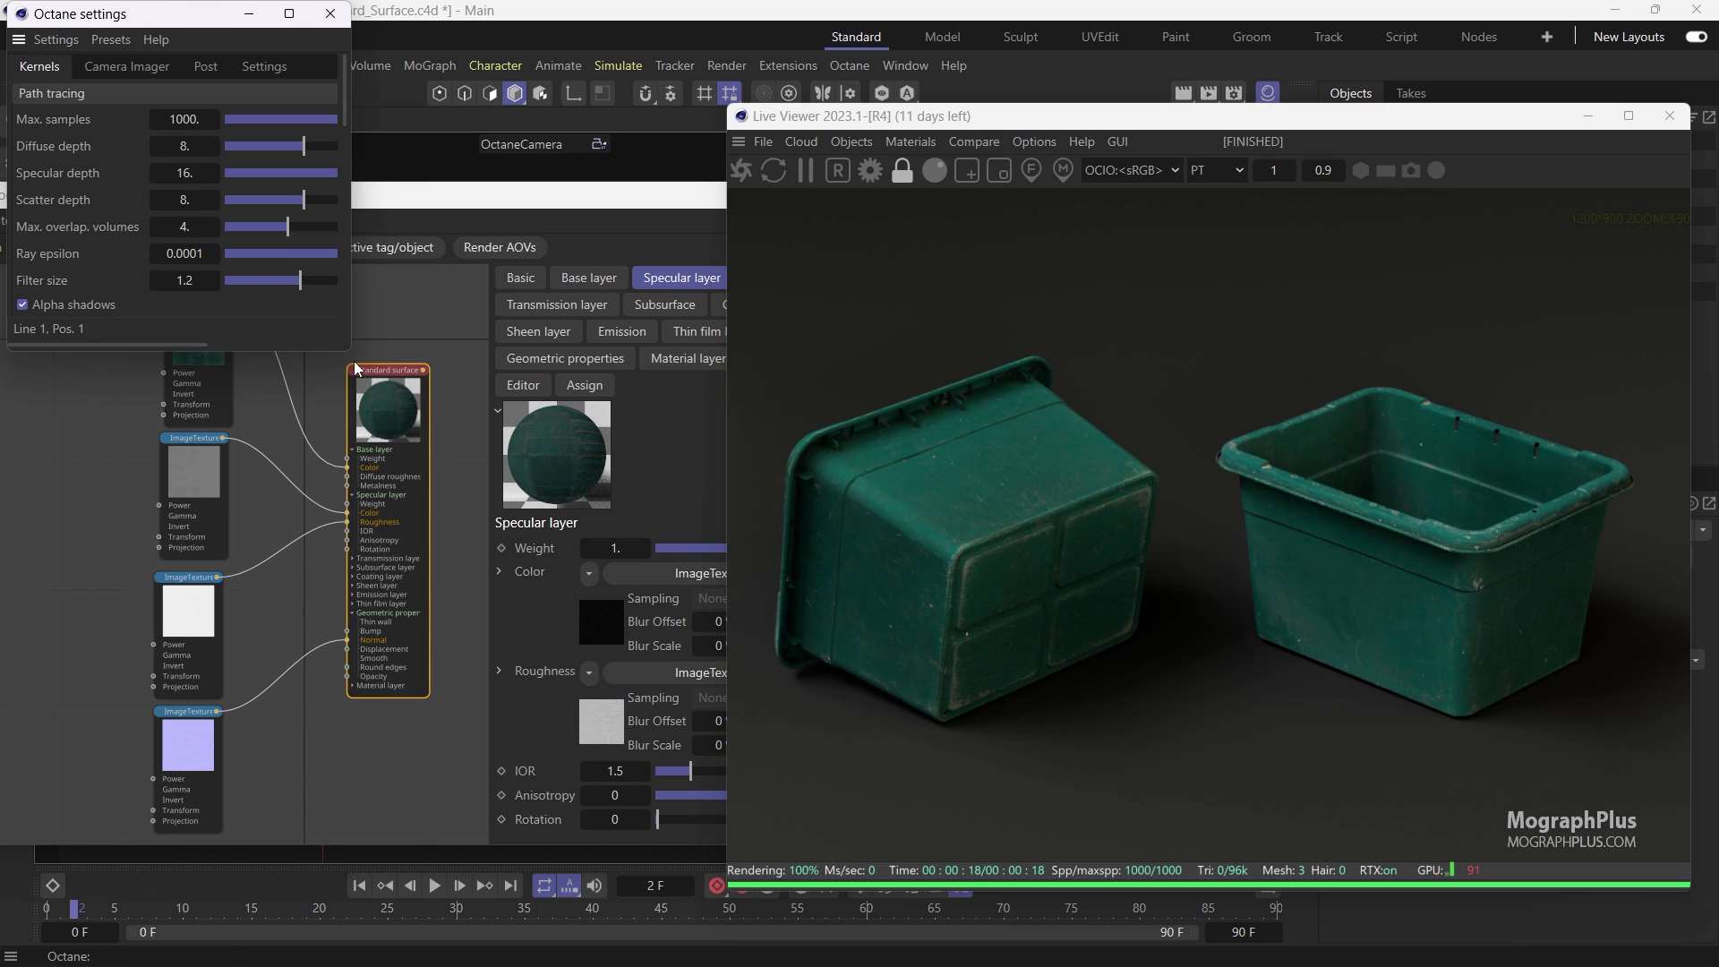
left_click_drag(350, 351, 763, 689)
left_click(278, 68)
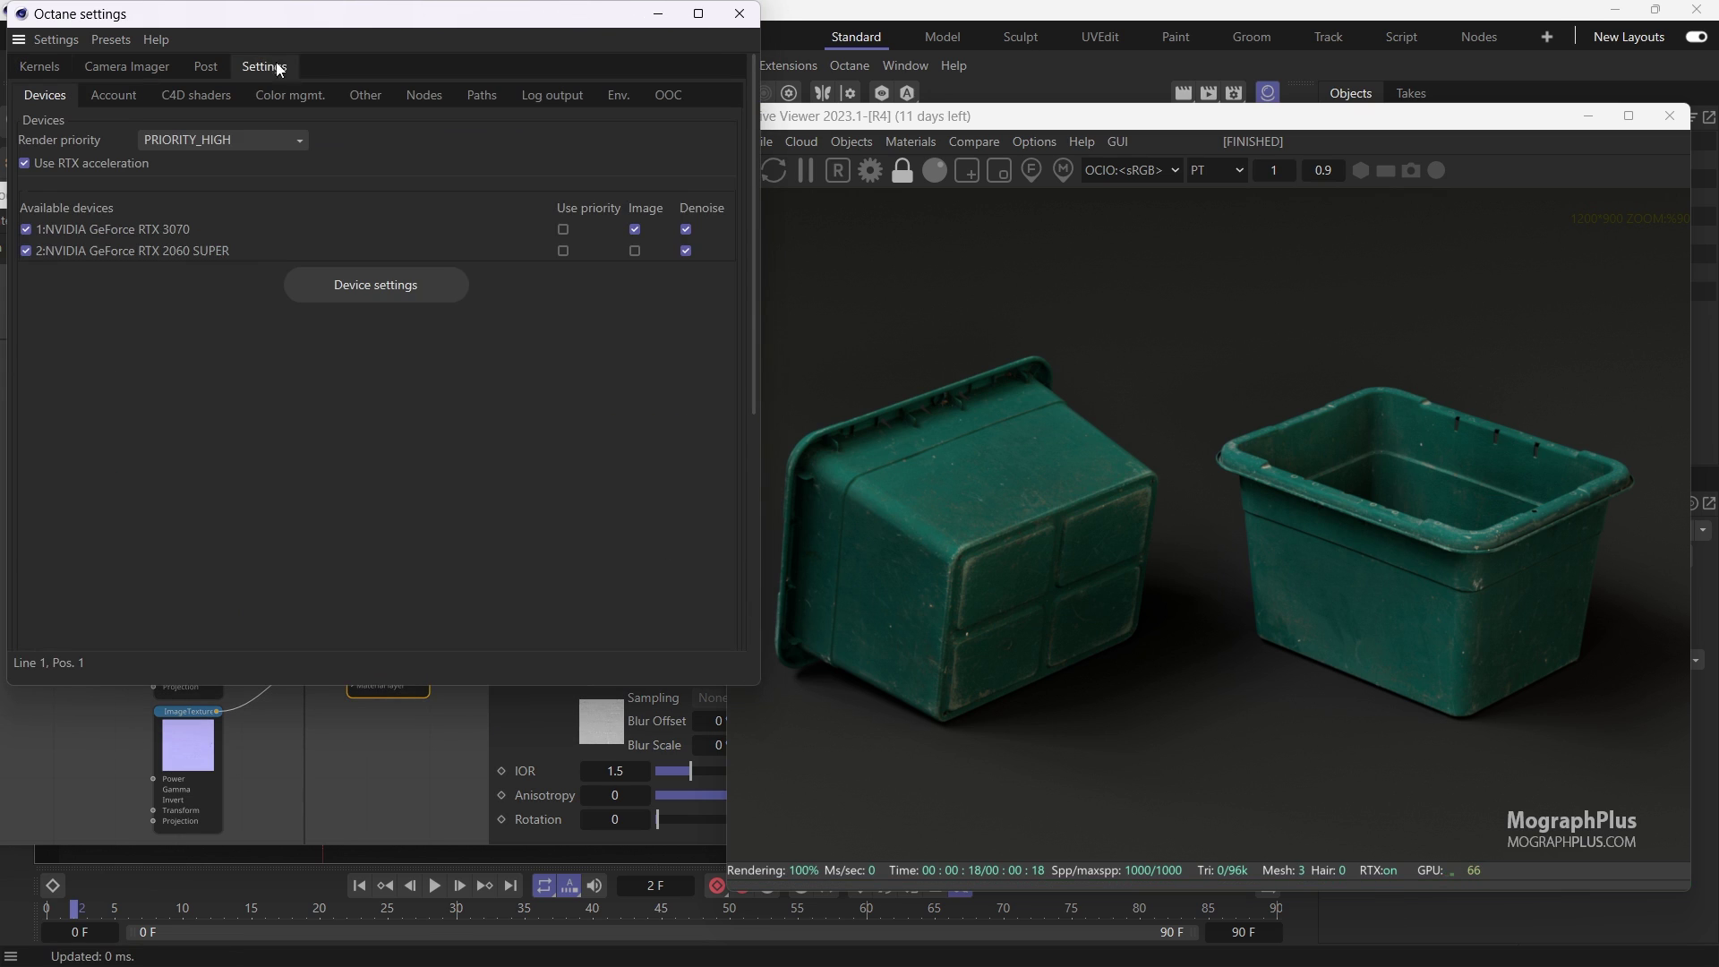
left_click_drag(362, 20, 544, 148)
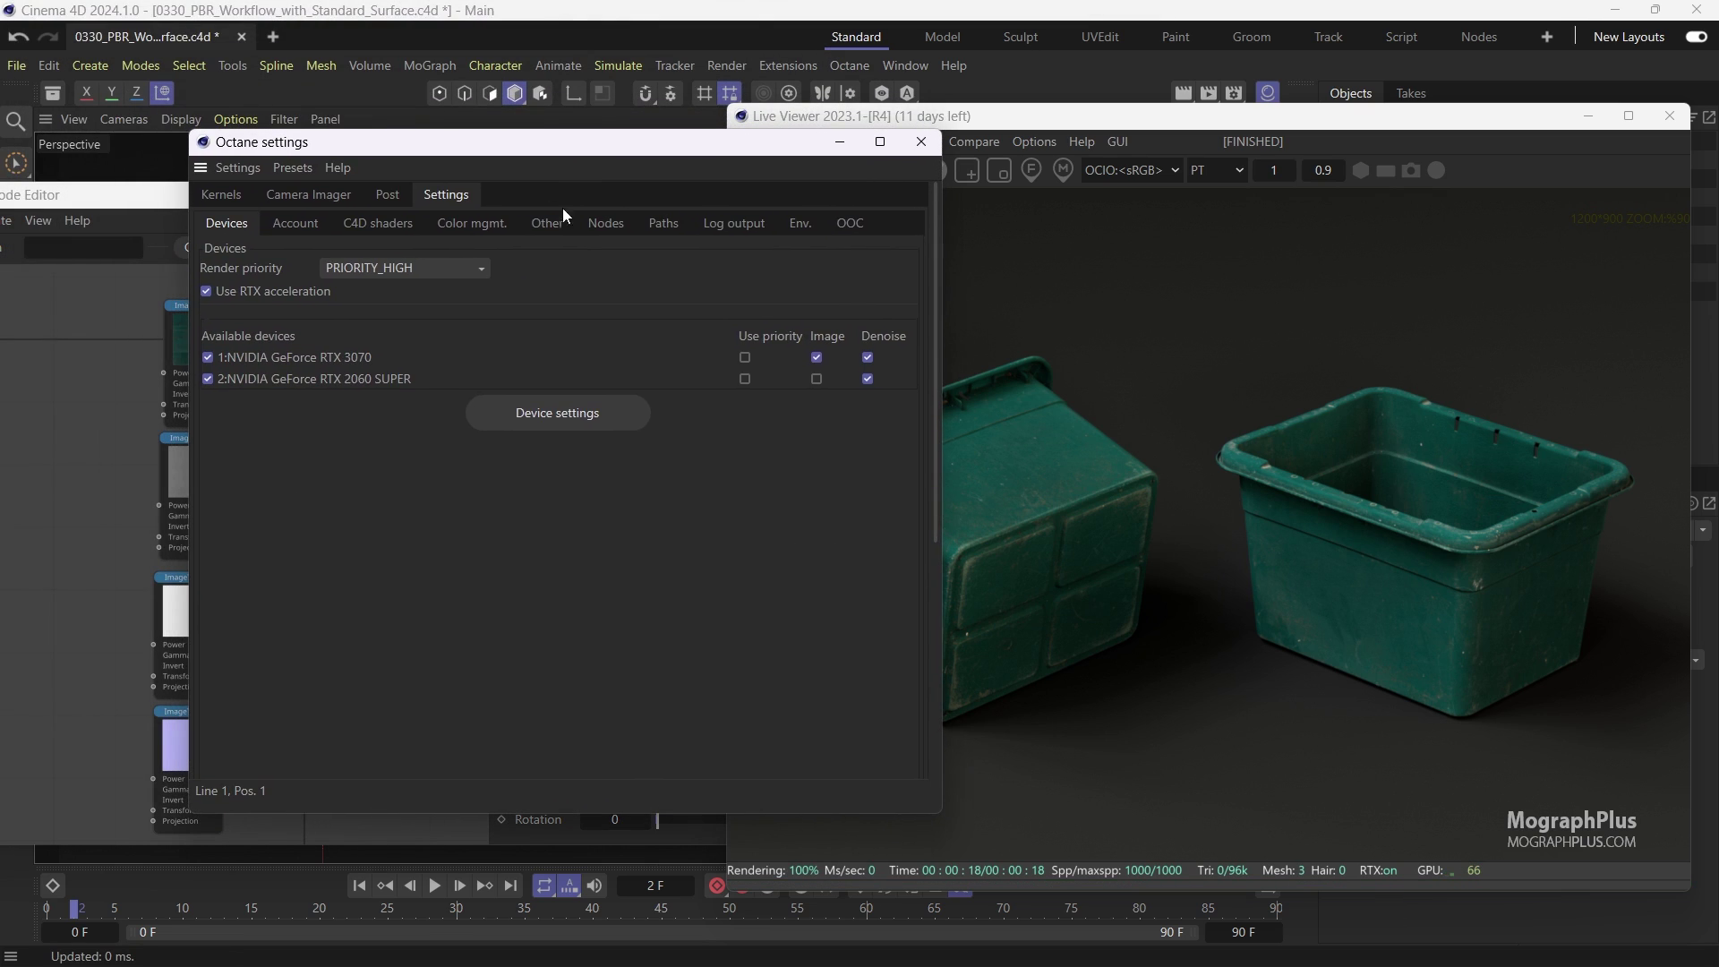
left_click(615, 225)
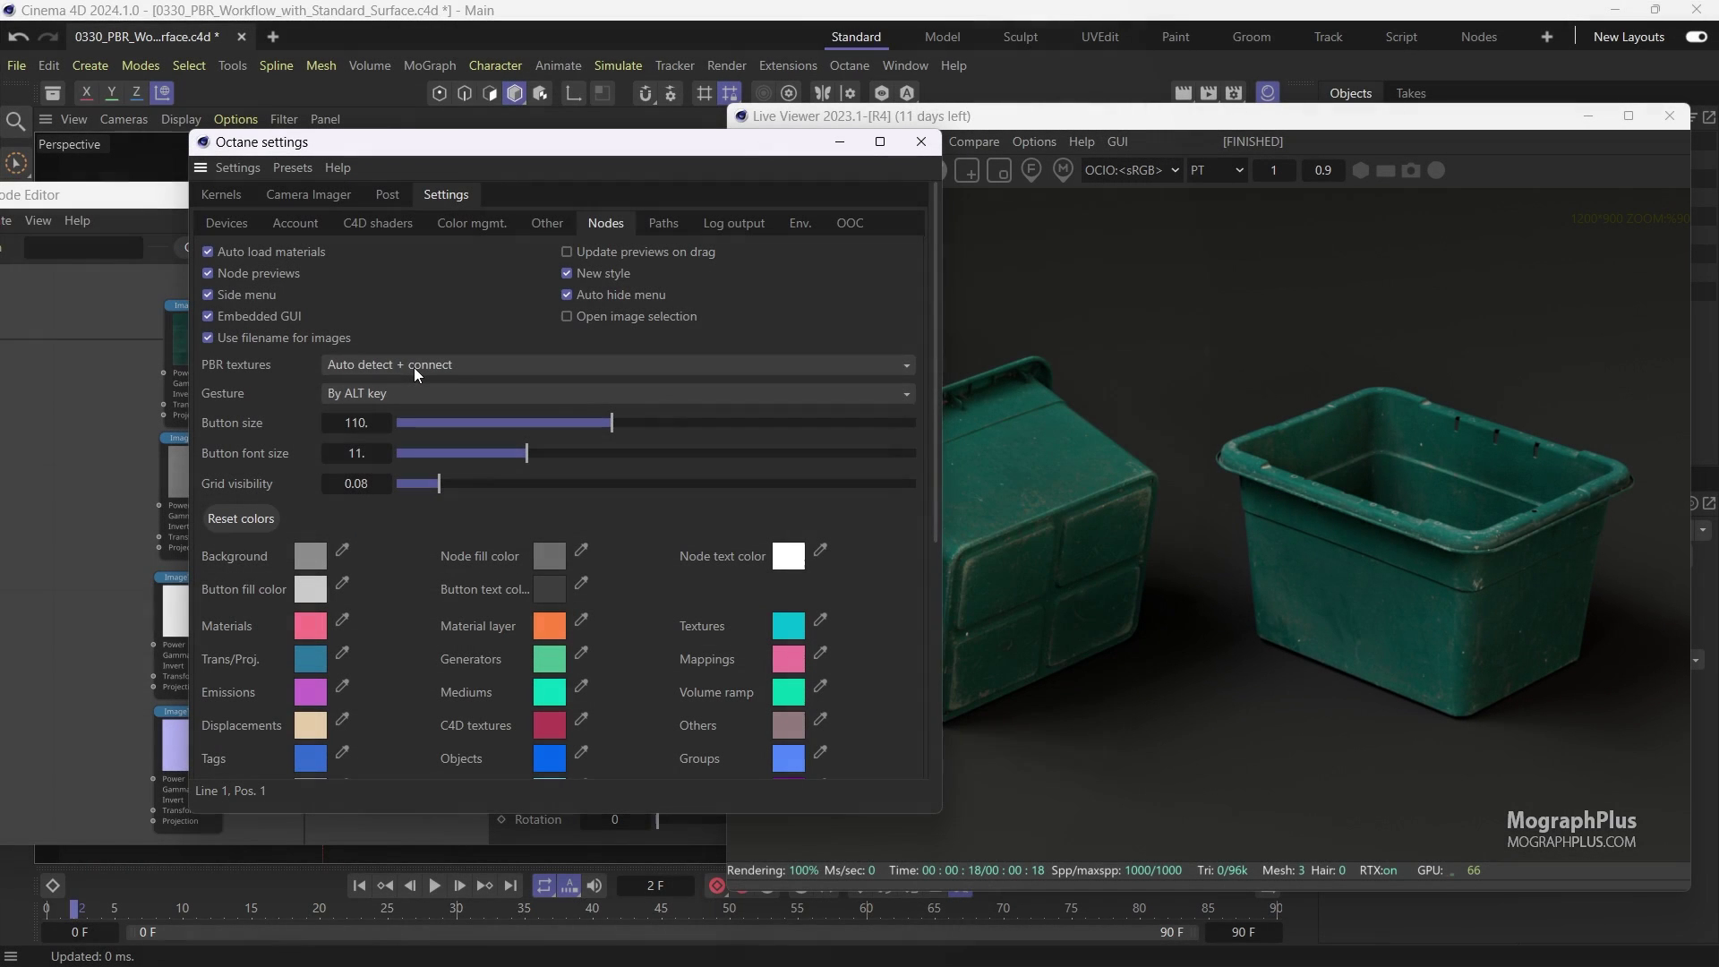
Set the PBR textures option in the Nodes preferences to Auto detect + connect
left_click(414, 367)
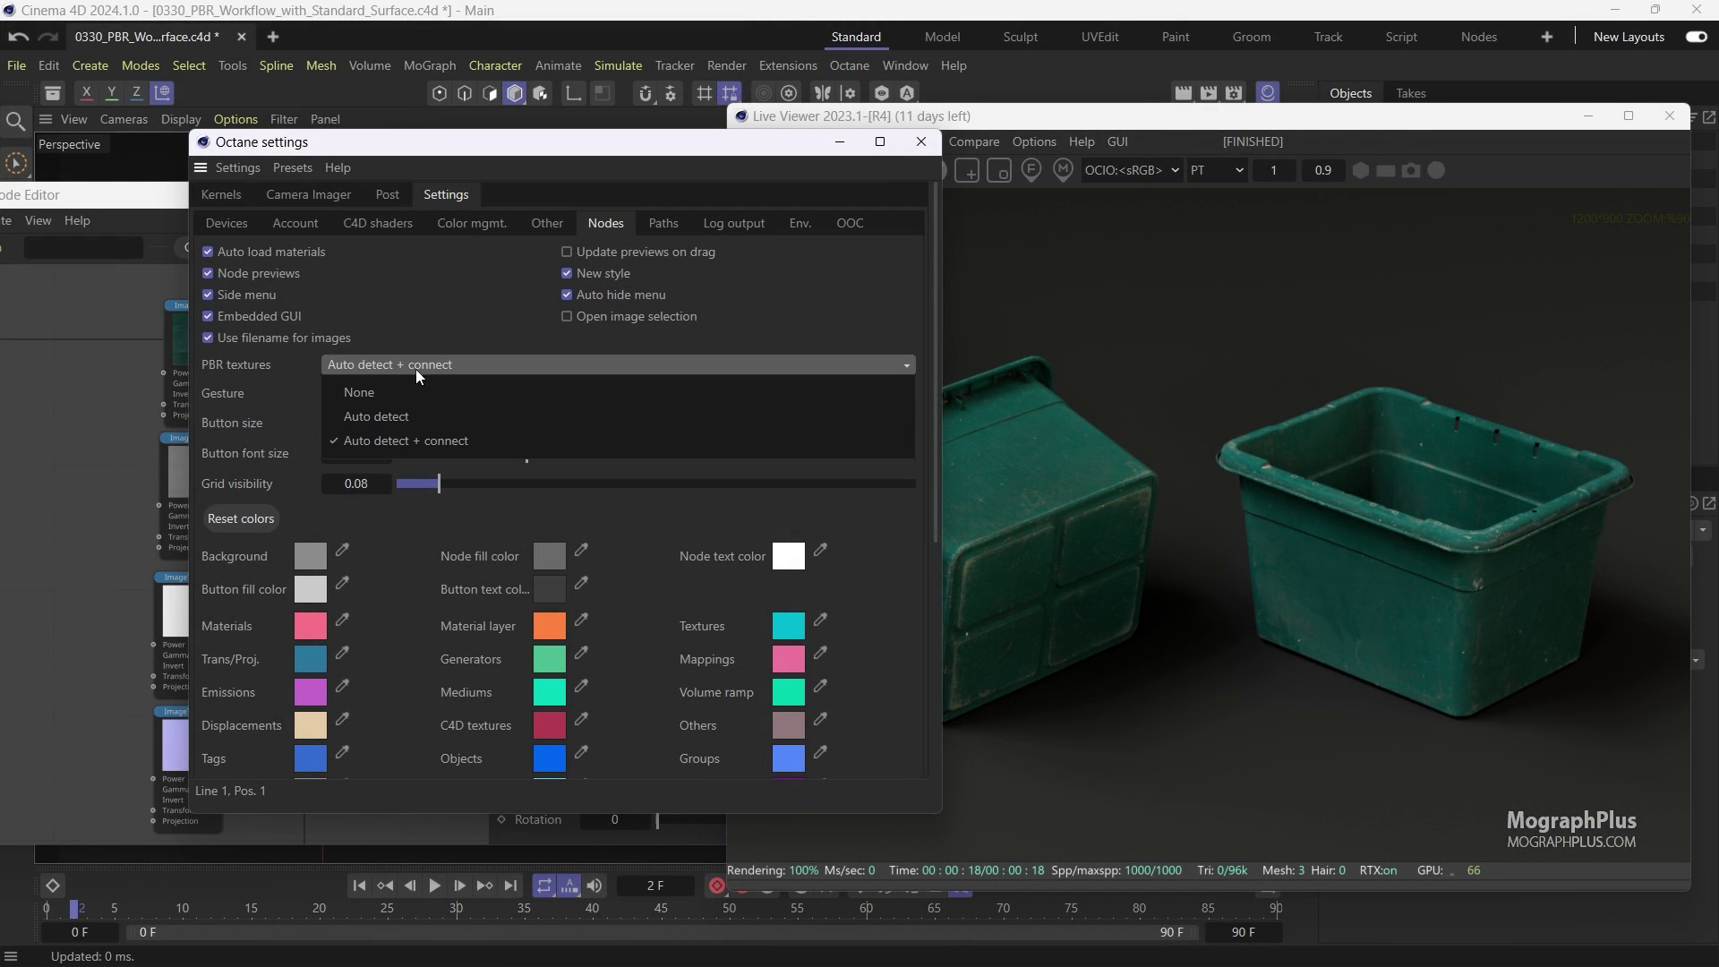
left_click(480, 441)
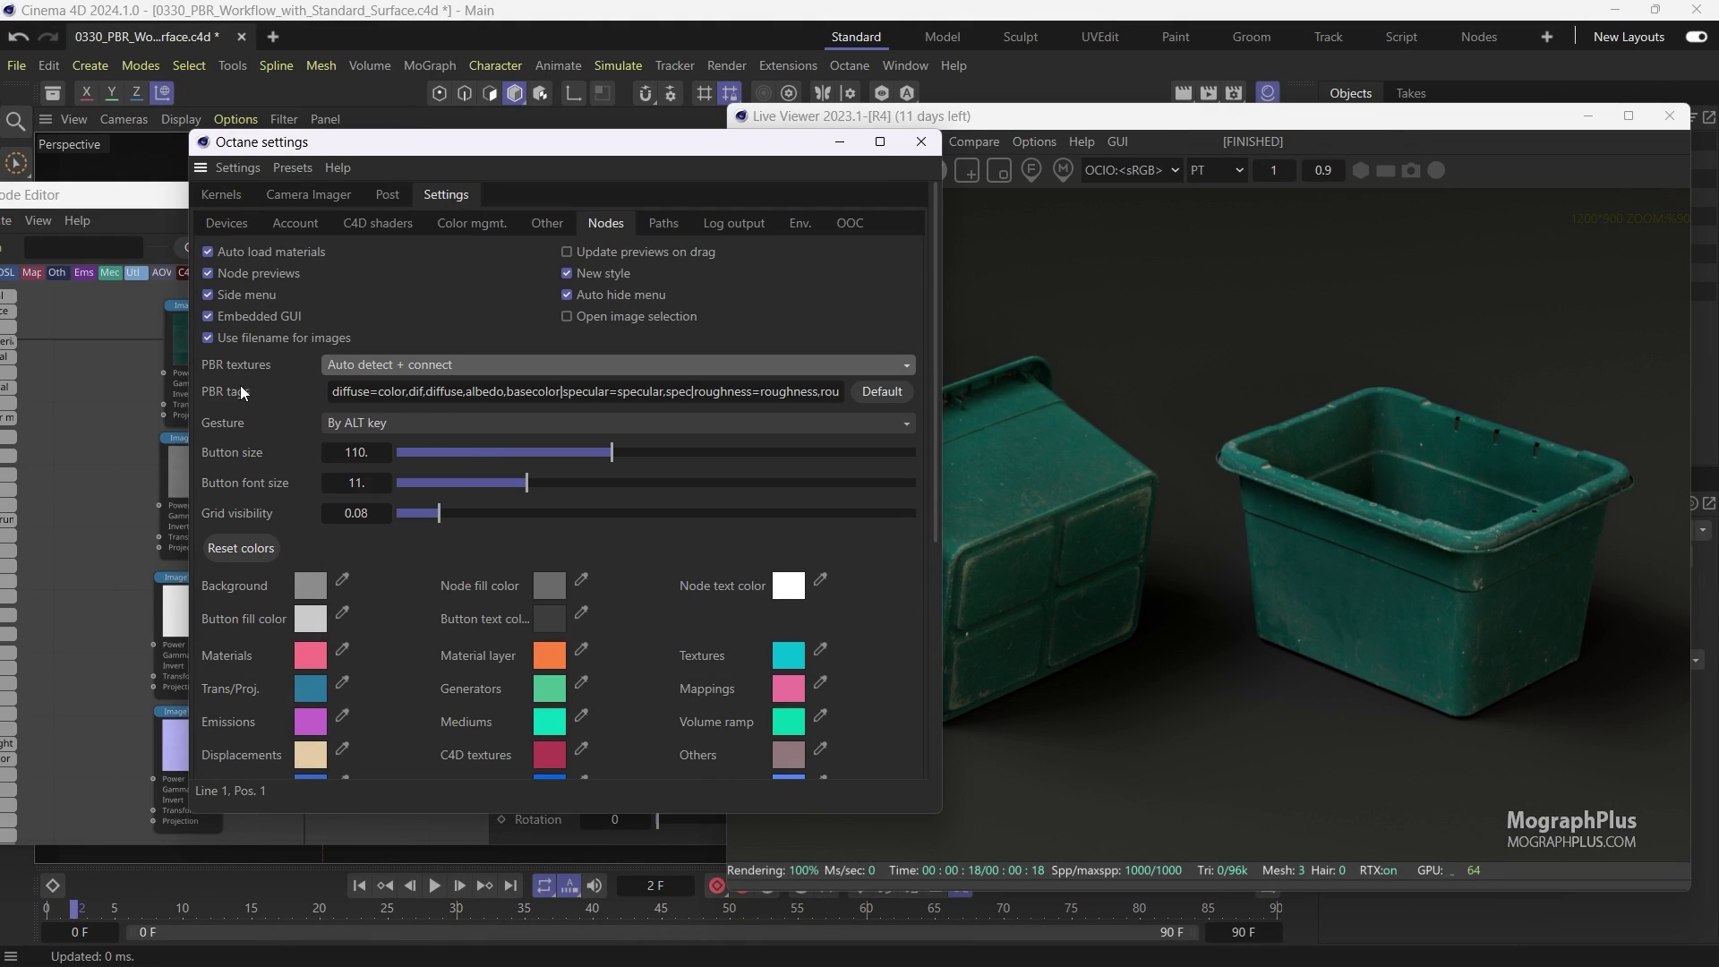
left_click(347, 367)
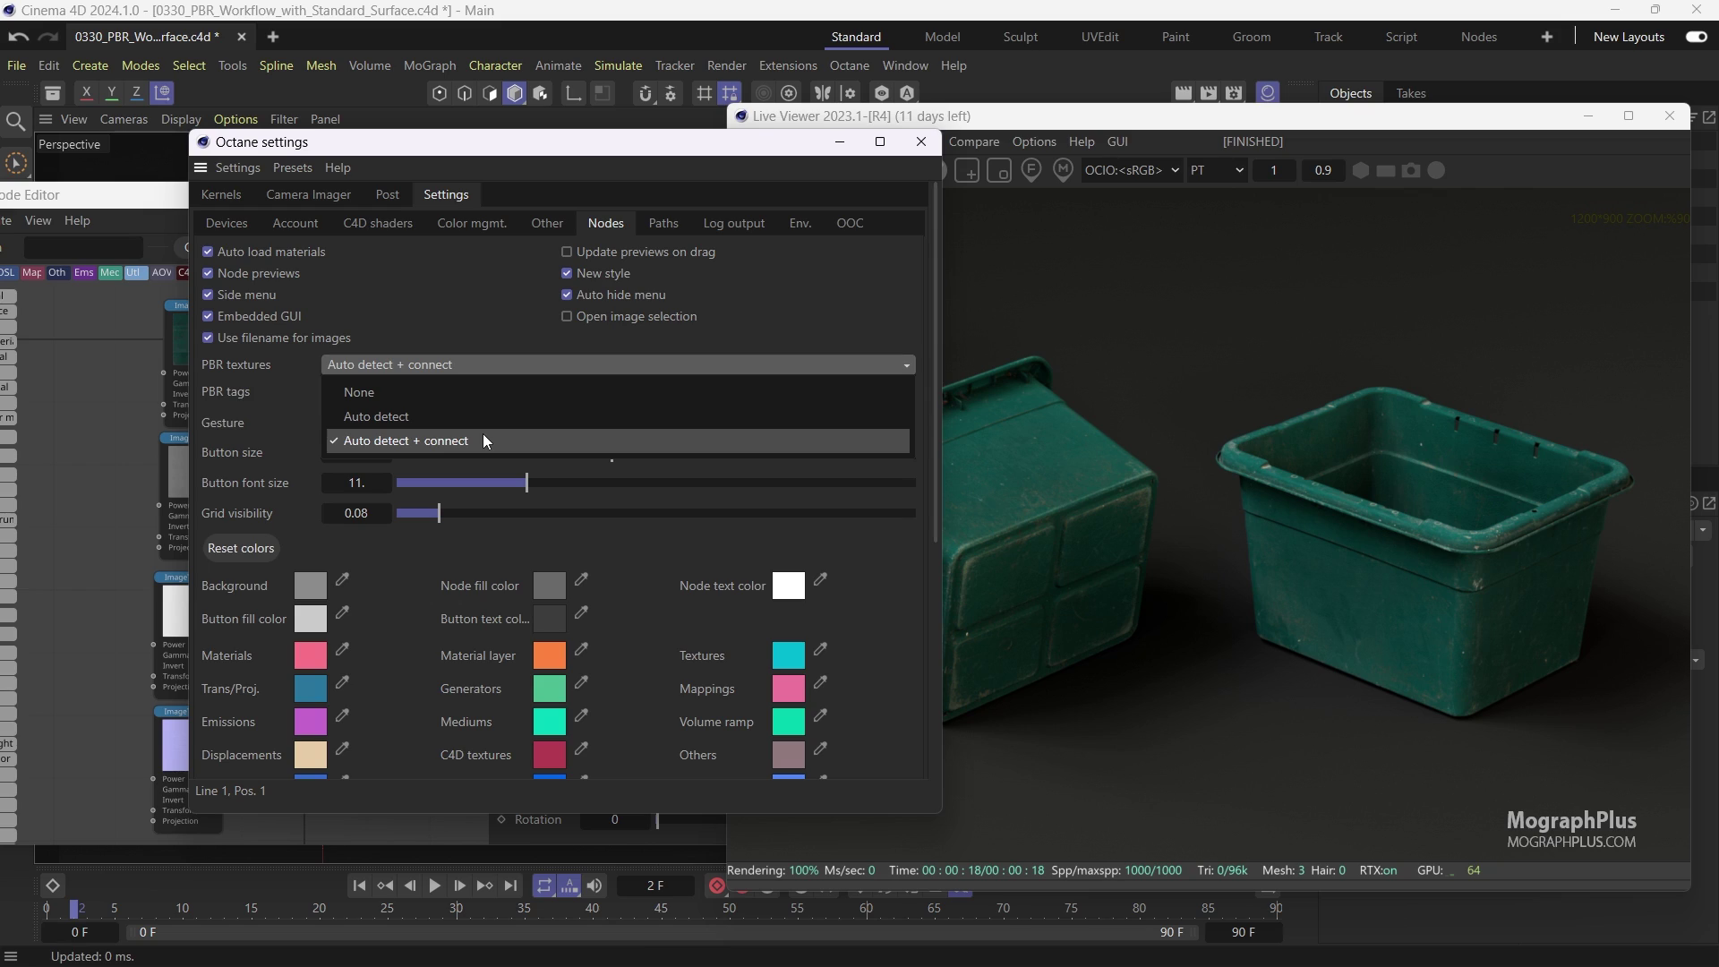
left_click(404, 444)
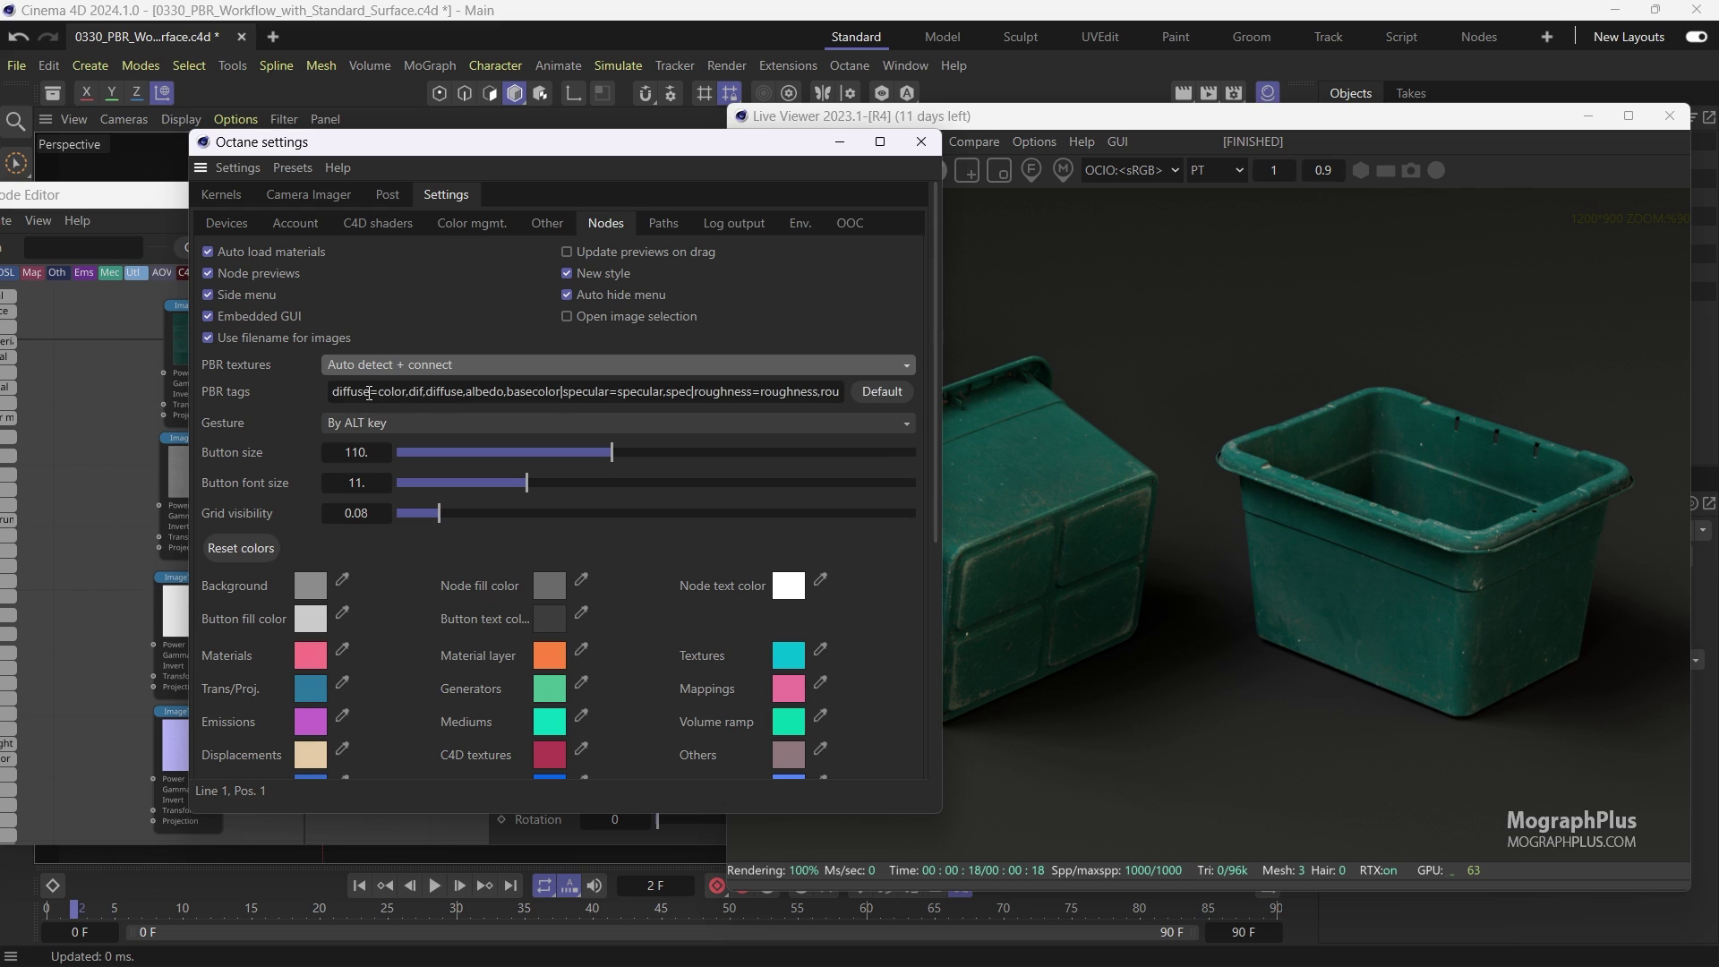
Examine the PBR tags list, going through the diffuse, specular and roughness keywords one by one
left_click_drag(334, 392, 1307, 378)
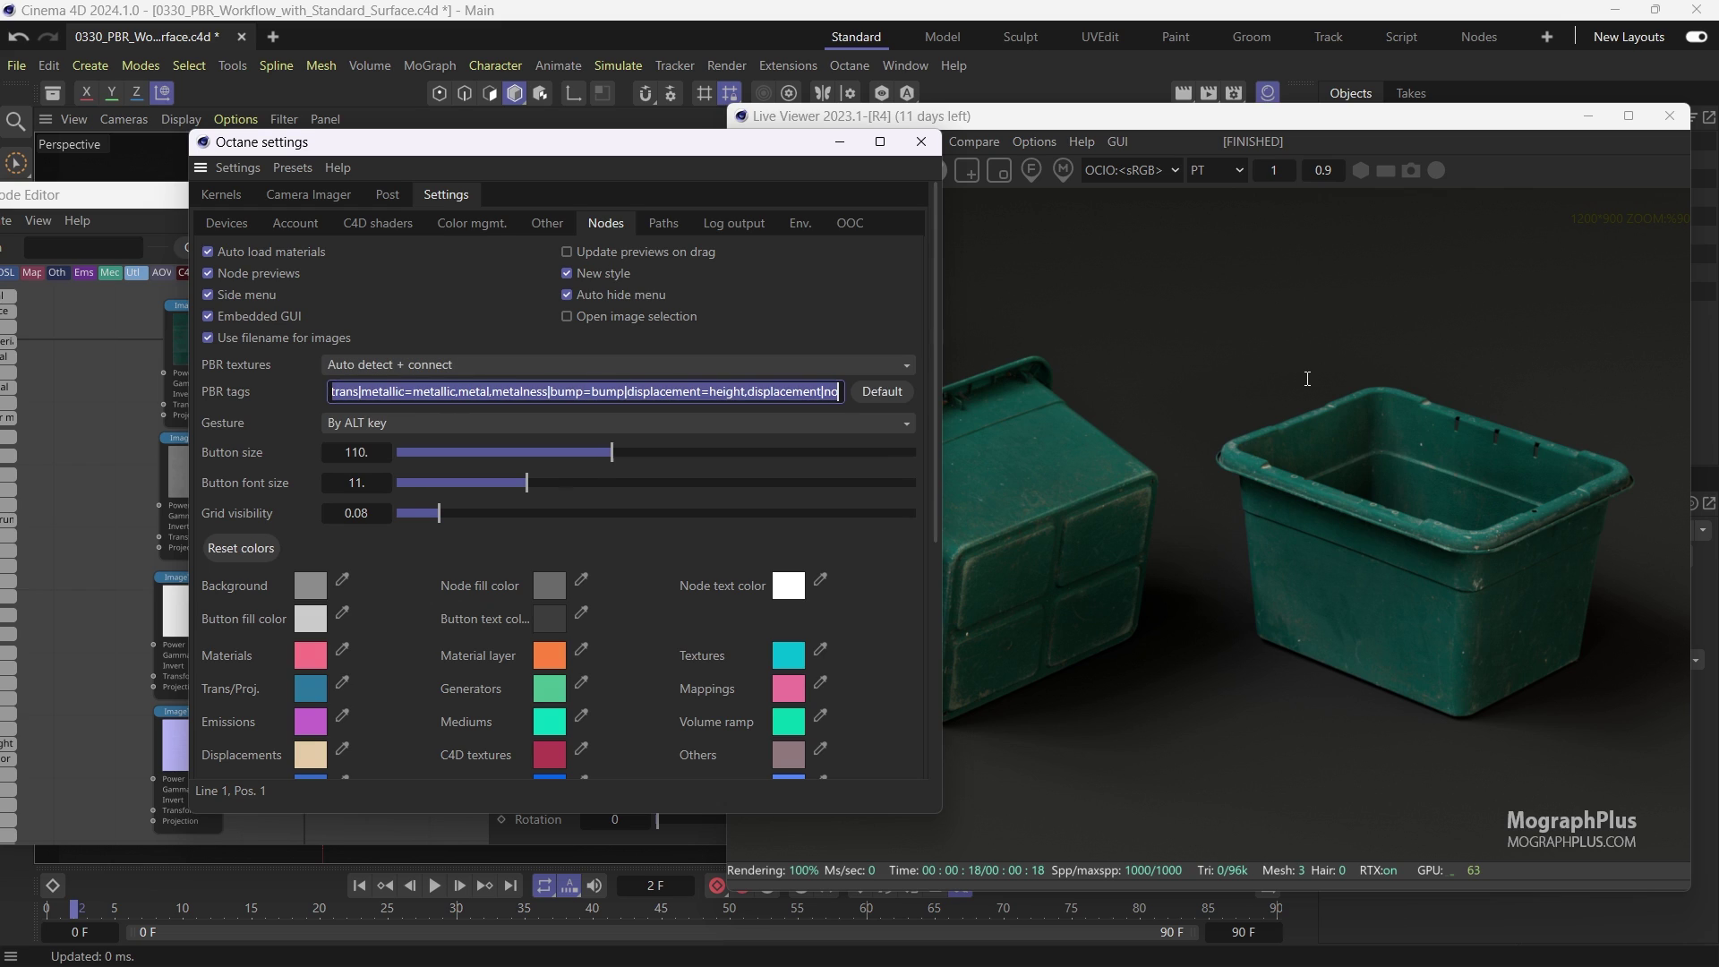
left_click_drag(781, 390, 234, 380)
left_click(366, 394)
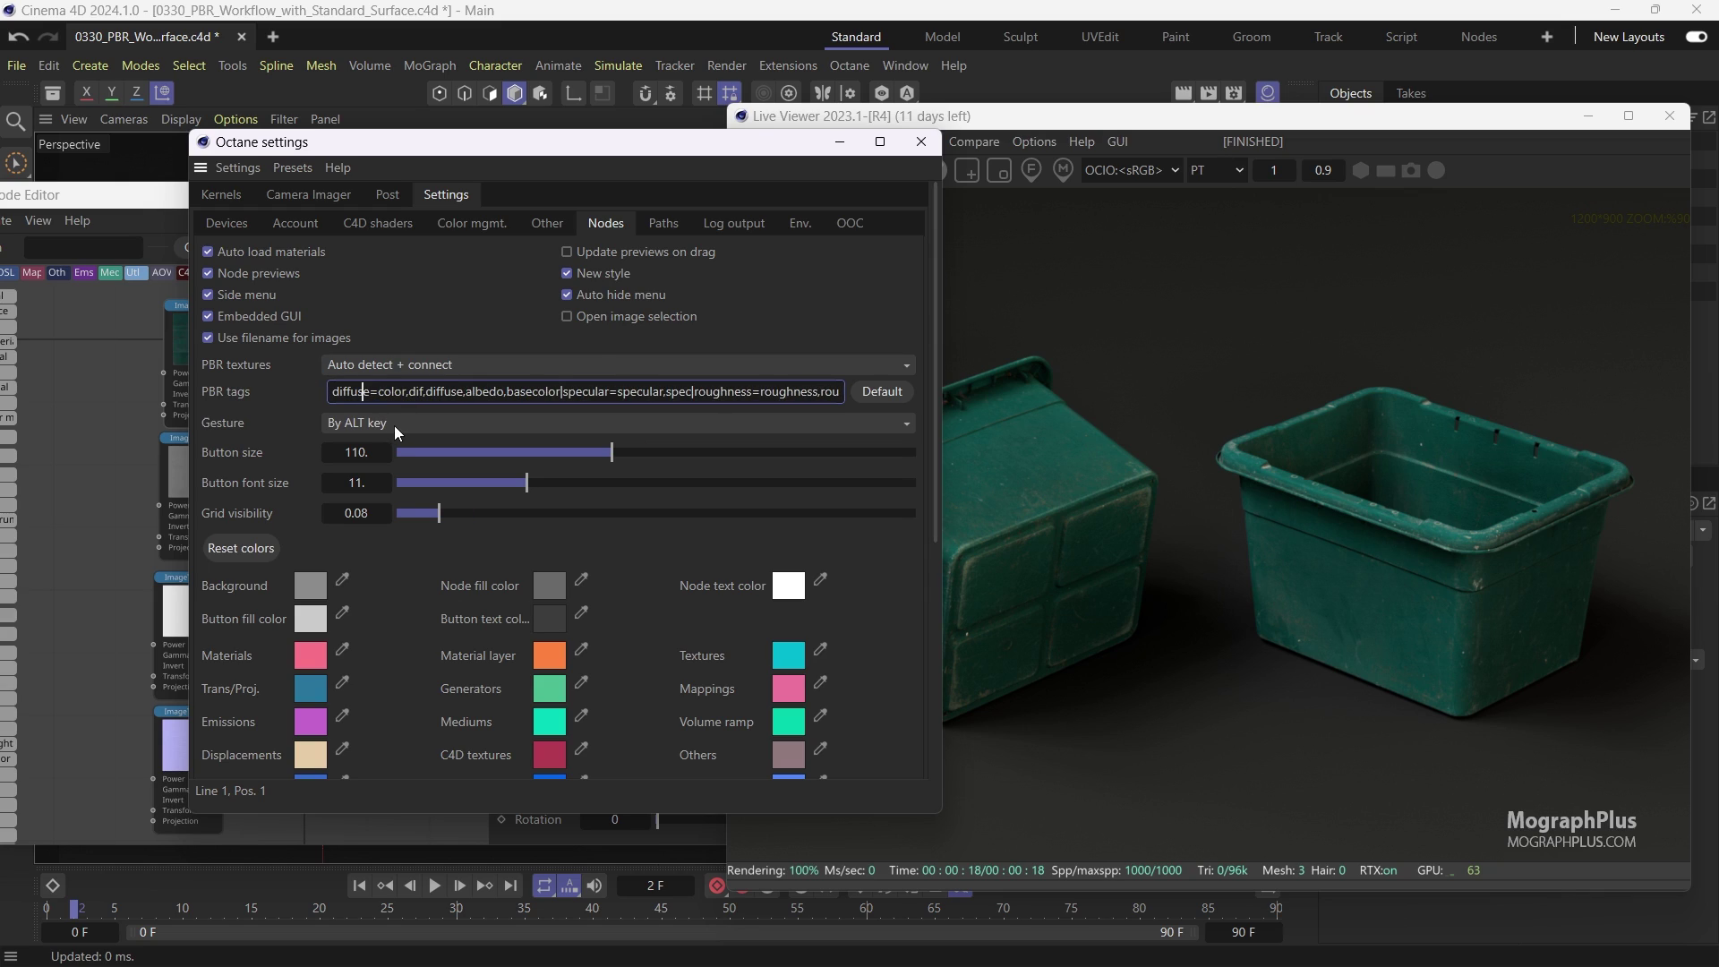
double_click(356, 392)
double_click(393, 391)
double_click(416, 392)
double_click(444, 393)
double_click(484, 391)
double_click(539, 391)
double_click(585, 391)
double_click(647, 392)
double_click(680, 391)
double_click(714, 391)
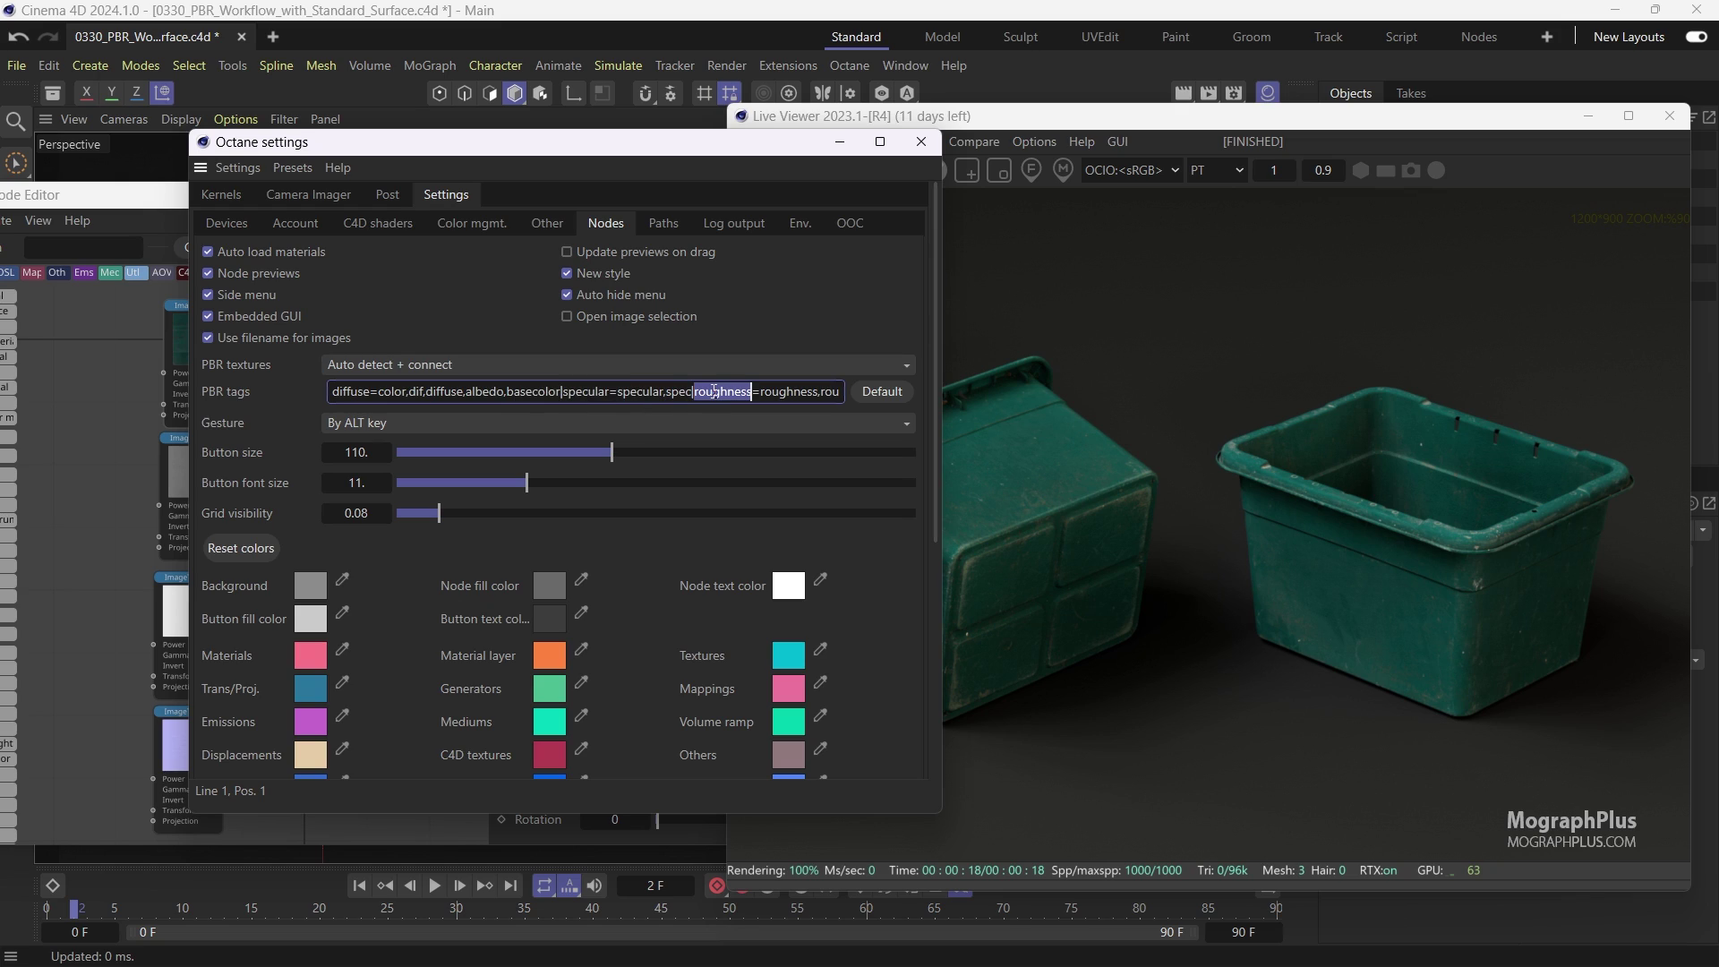
double_click(777, 392)
key("End")
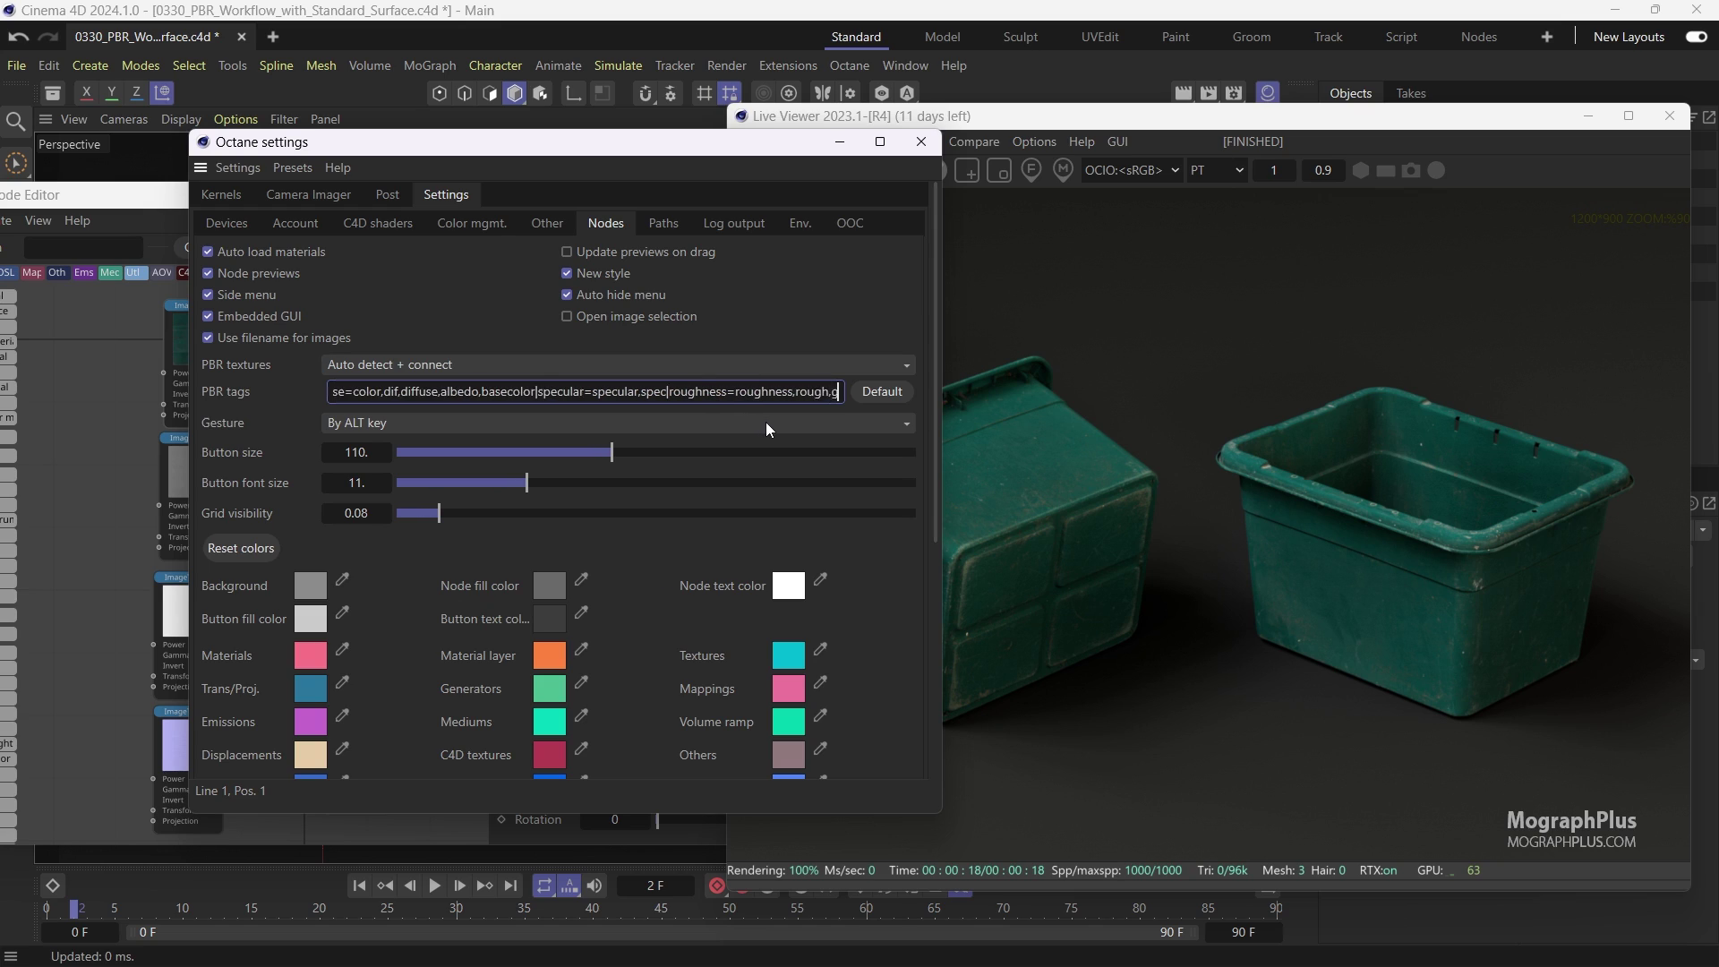
Examine the remaining PBR tags, from opacity and transmission through metallic, bump, displacement, normal and ao, and close the Octane settings
key("Right")
key("Right")
key("Right")
key("Right")
key("Right")
key("Right")
key("Right")
key("Right")
key("Right")
key("Right")
key("Right")
key("Right")
key("Right")
key("Right")
key("Right")
key("Right")
key("Right")
key("Right")
key("Right")
key("Right")
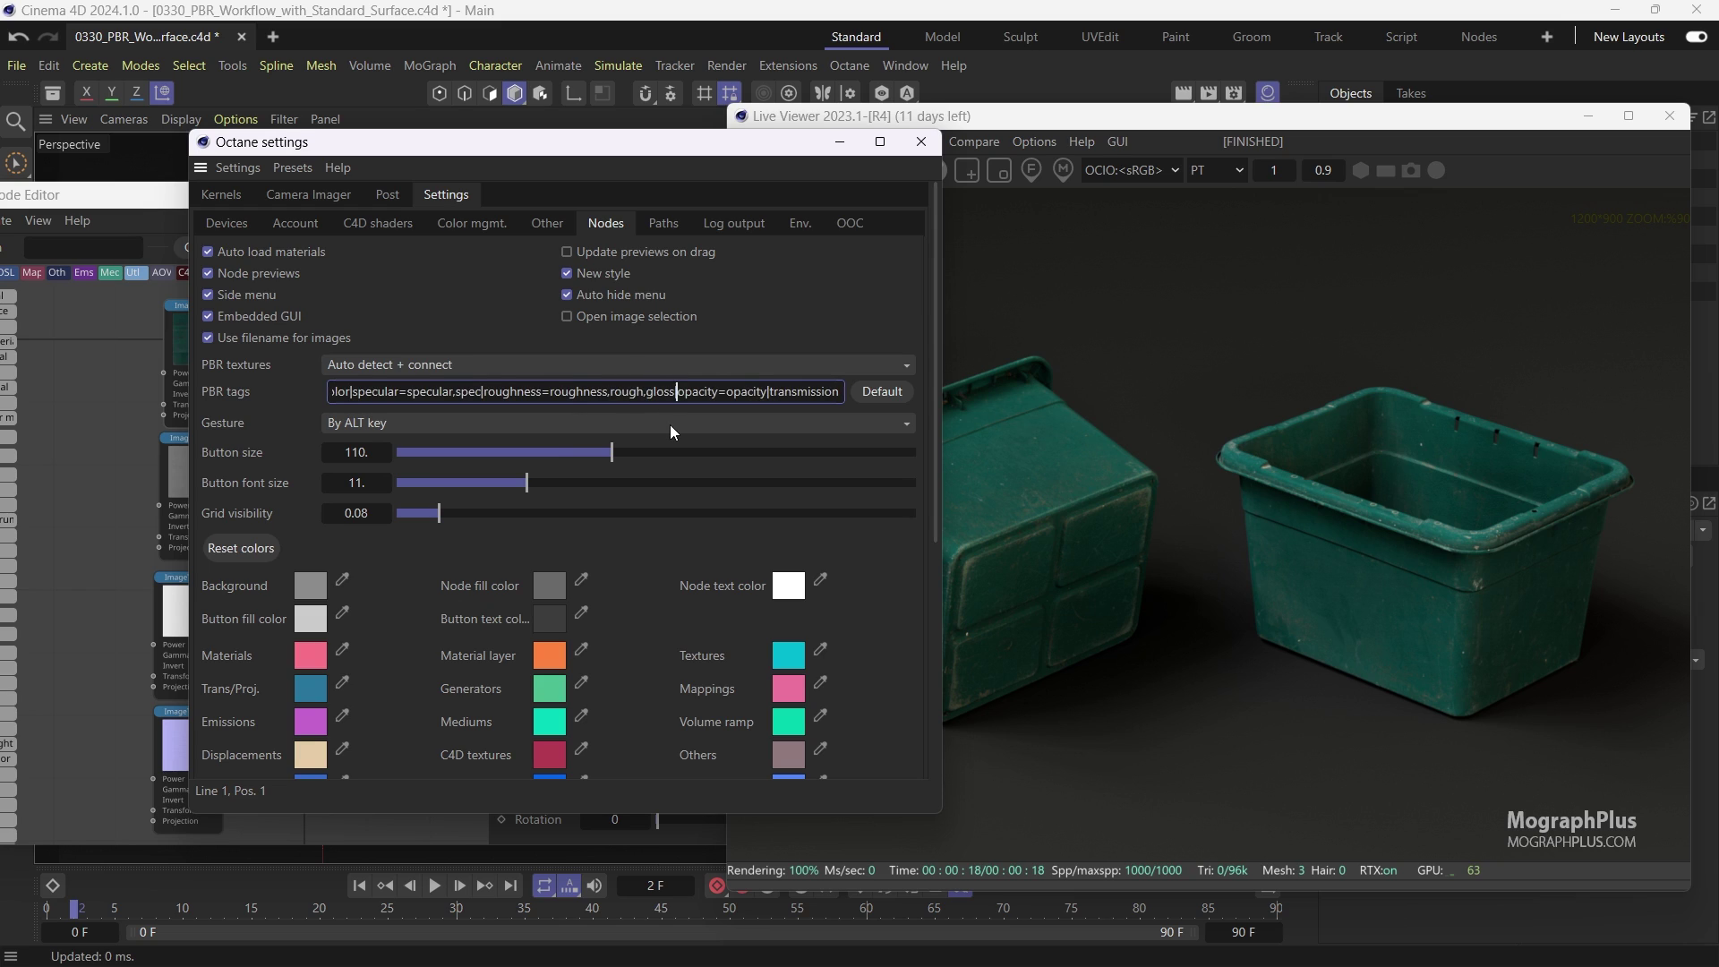
type("=trans|metallic=met")
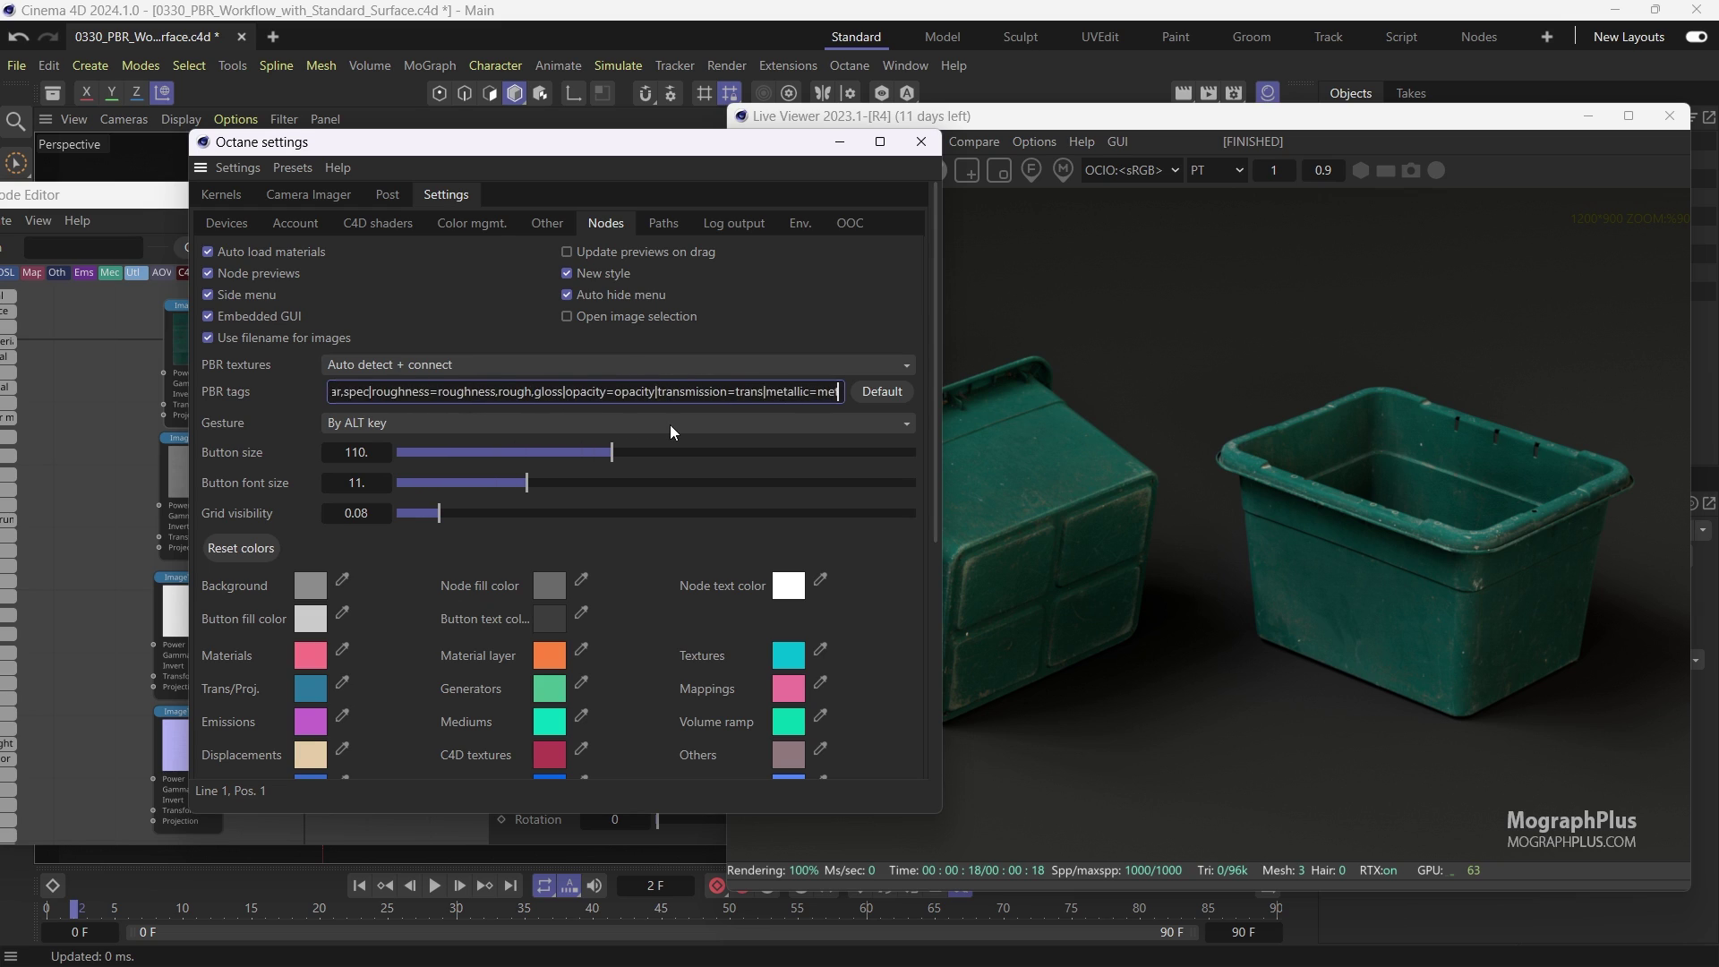
key("Right")
key("Right")
key("Right")
key("Right")
key("Right")
key("Right")
key("Right")
key("Right")
key("Right")
key("Right")
key("Right")
key("Right")
key("Right")
key("Right")
key("Right")
key("Right")
key("Right")
key("Right")
key("Right")
key("Right")
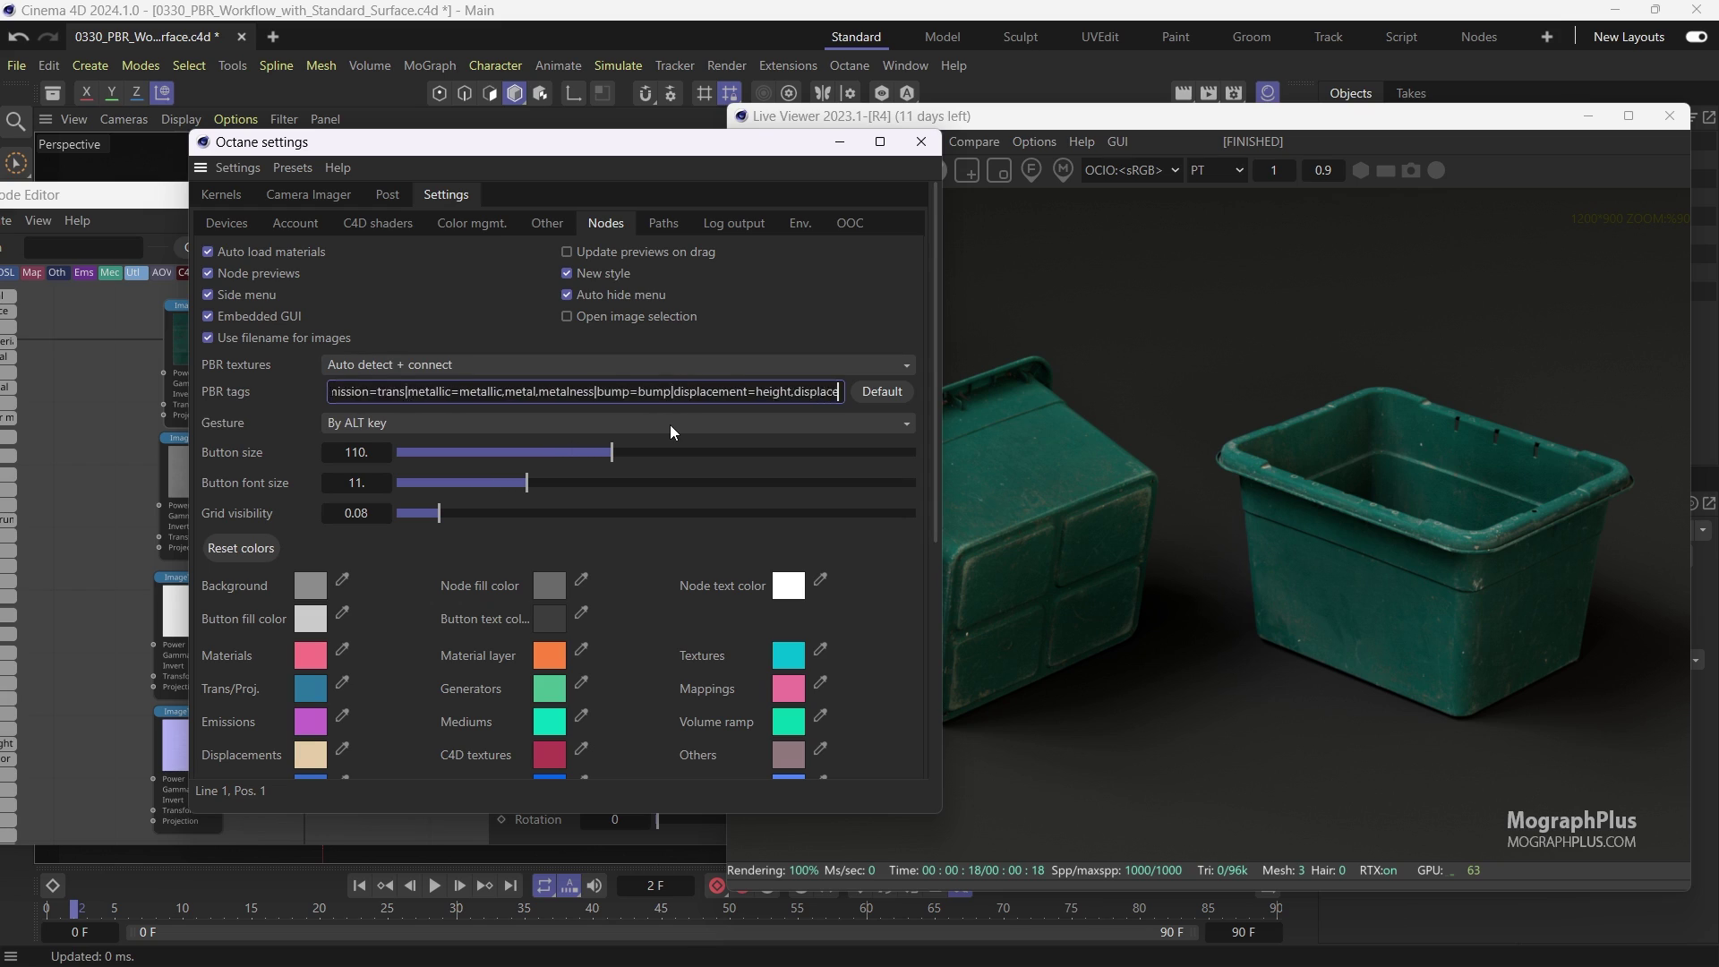
key("Right")
key("Right")
key("Right")
key("Right")
key("Right")
key("Right")
key("Right")
key("Right")
key("Right")
key("Right")
key("Right")
key("Right")
key("Right")
key("Right")
key("Right")
key("Right")
key("Right")
key("Right")
key("Right")
key("Right")
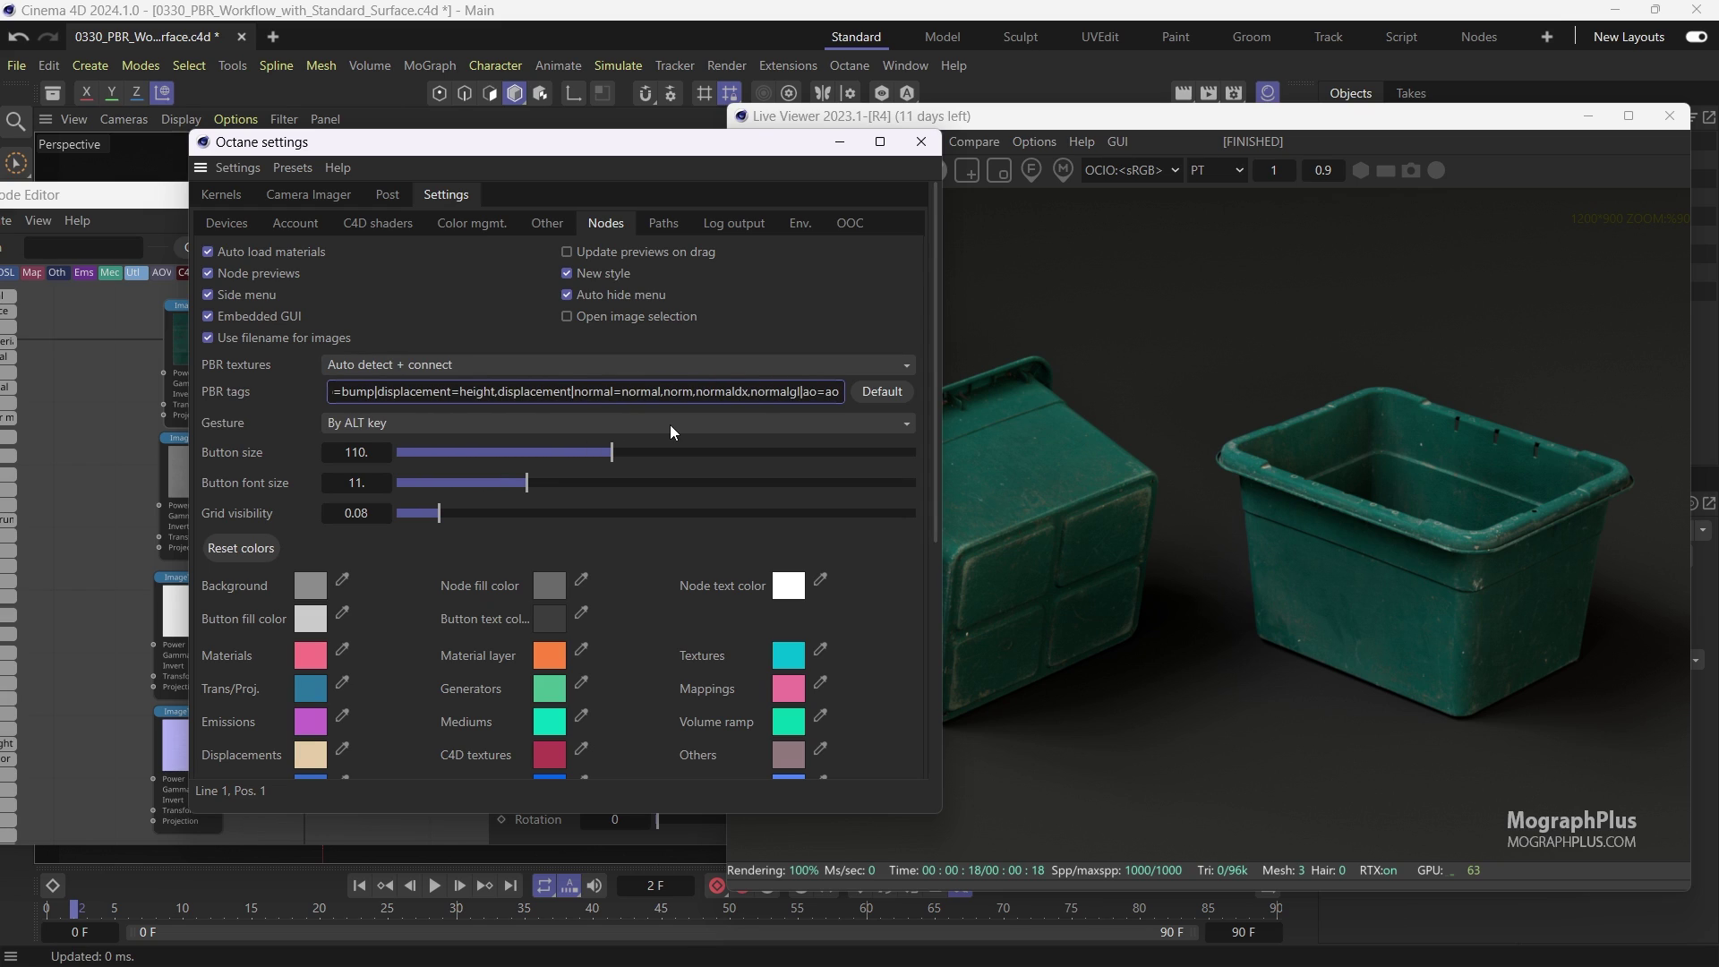
double_click(637, 391)
double_click(721, 391)
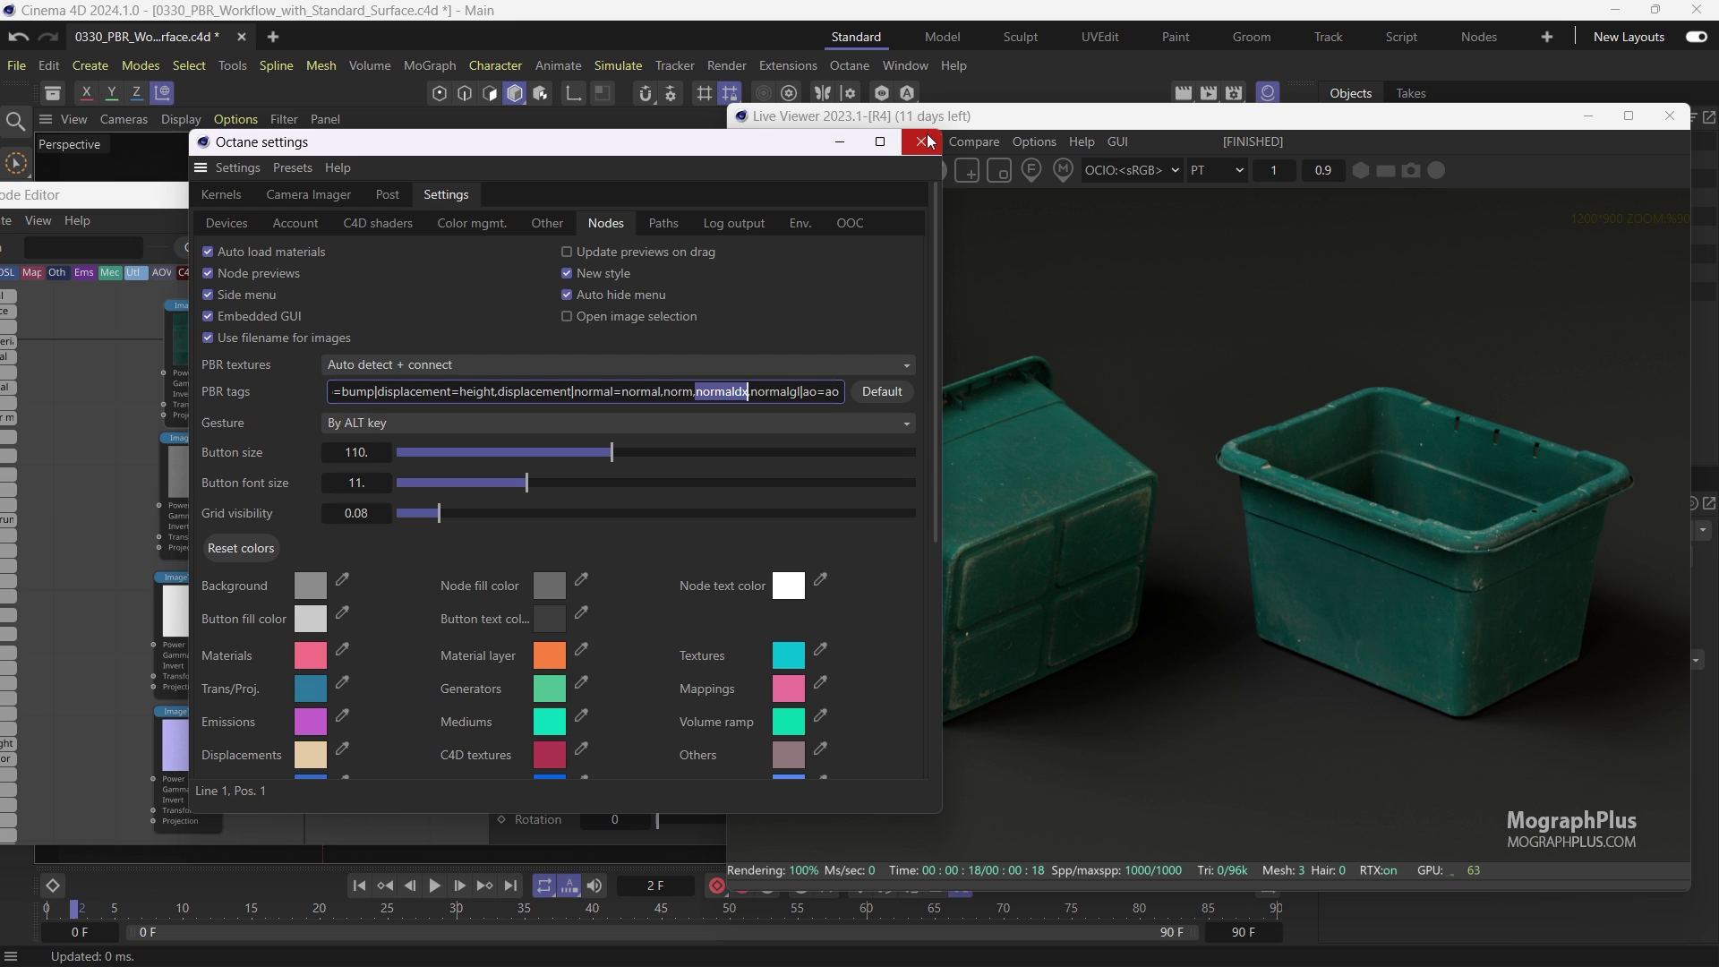
left_click(922, 141)
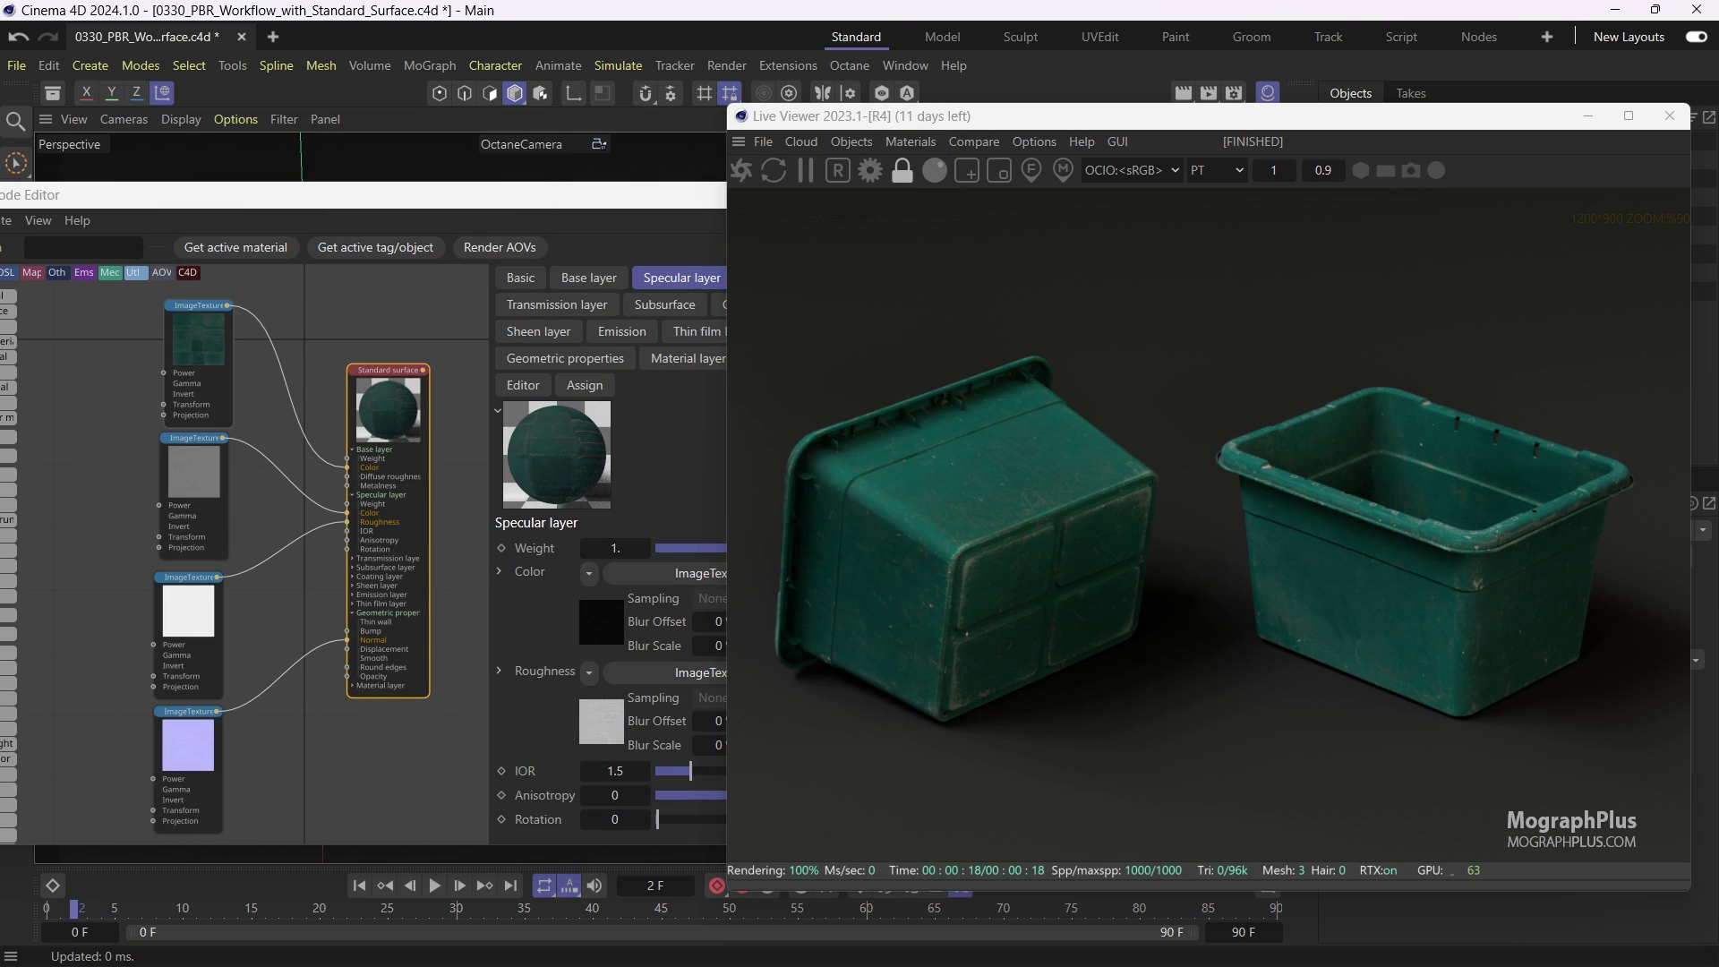
Switch to the Plastic_Box folder in File Explorer, preview Plastic_Box_Albedo.jpg, and examine the names of the specular, roughness, normal and displacement maps
left_click_drag(1717, 260, 637, 339)
double_click(637, 338)
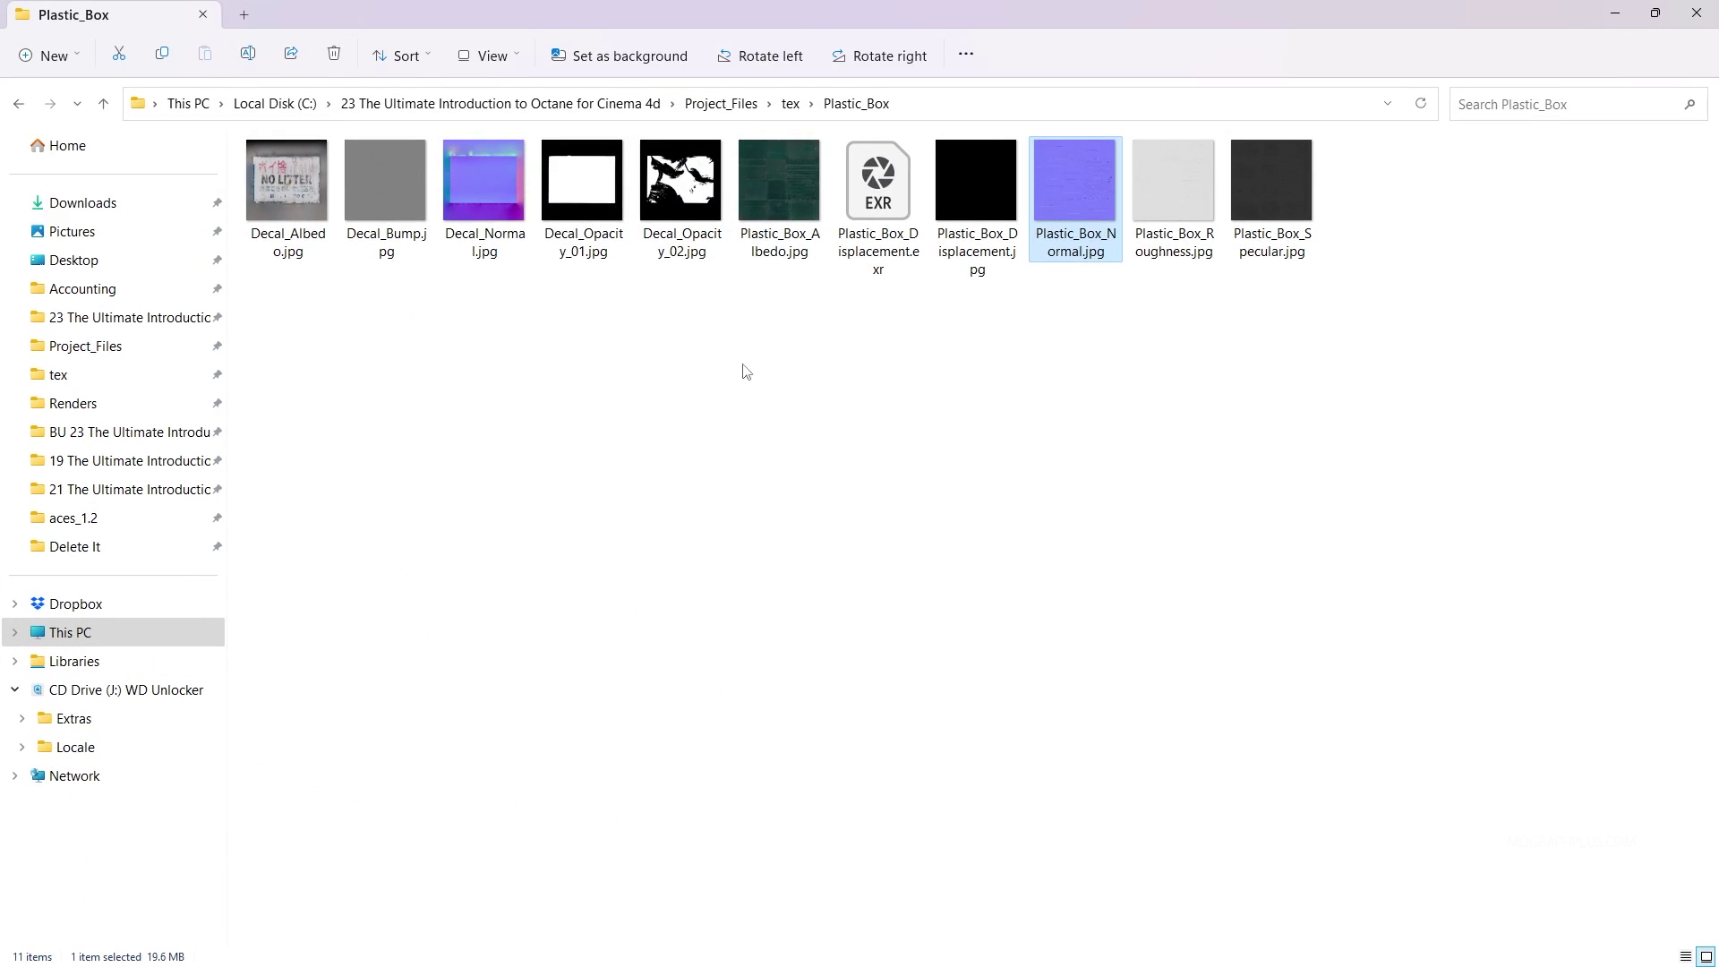
double_click(792, 190)
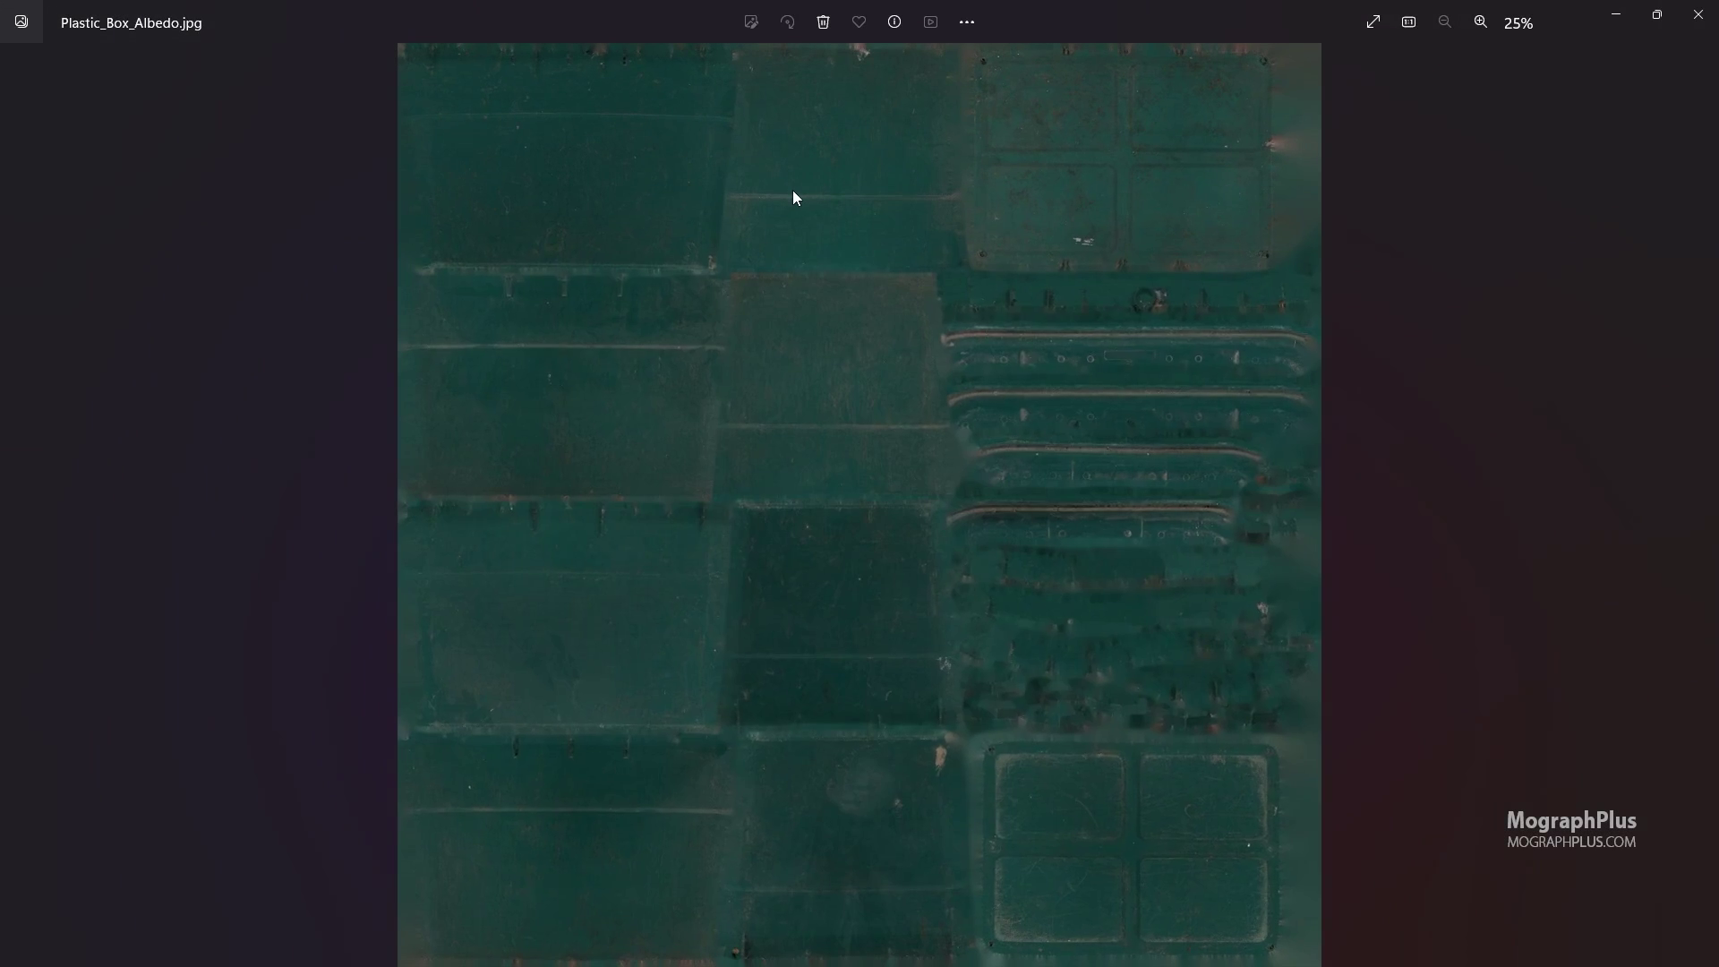
left_click(1700, 13)
left_click(1235, 212)
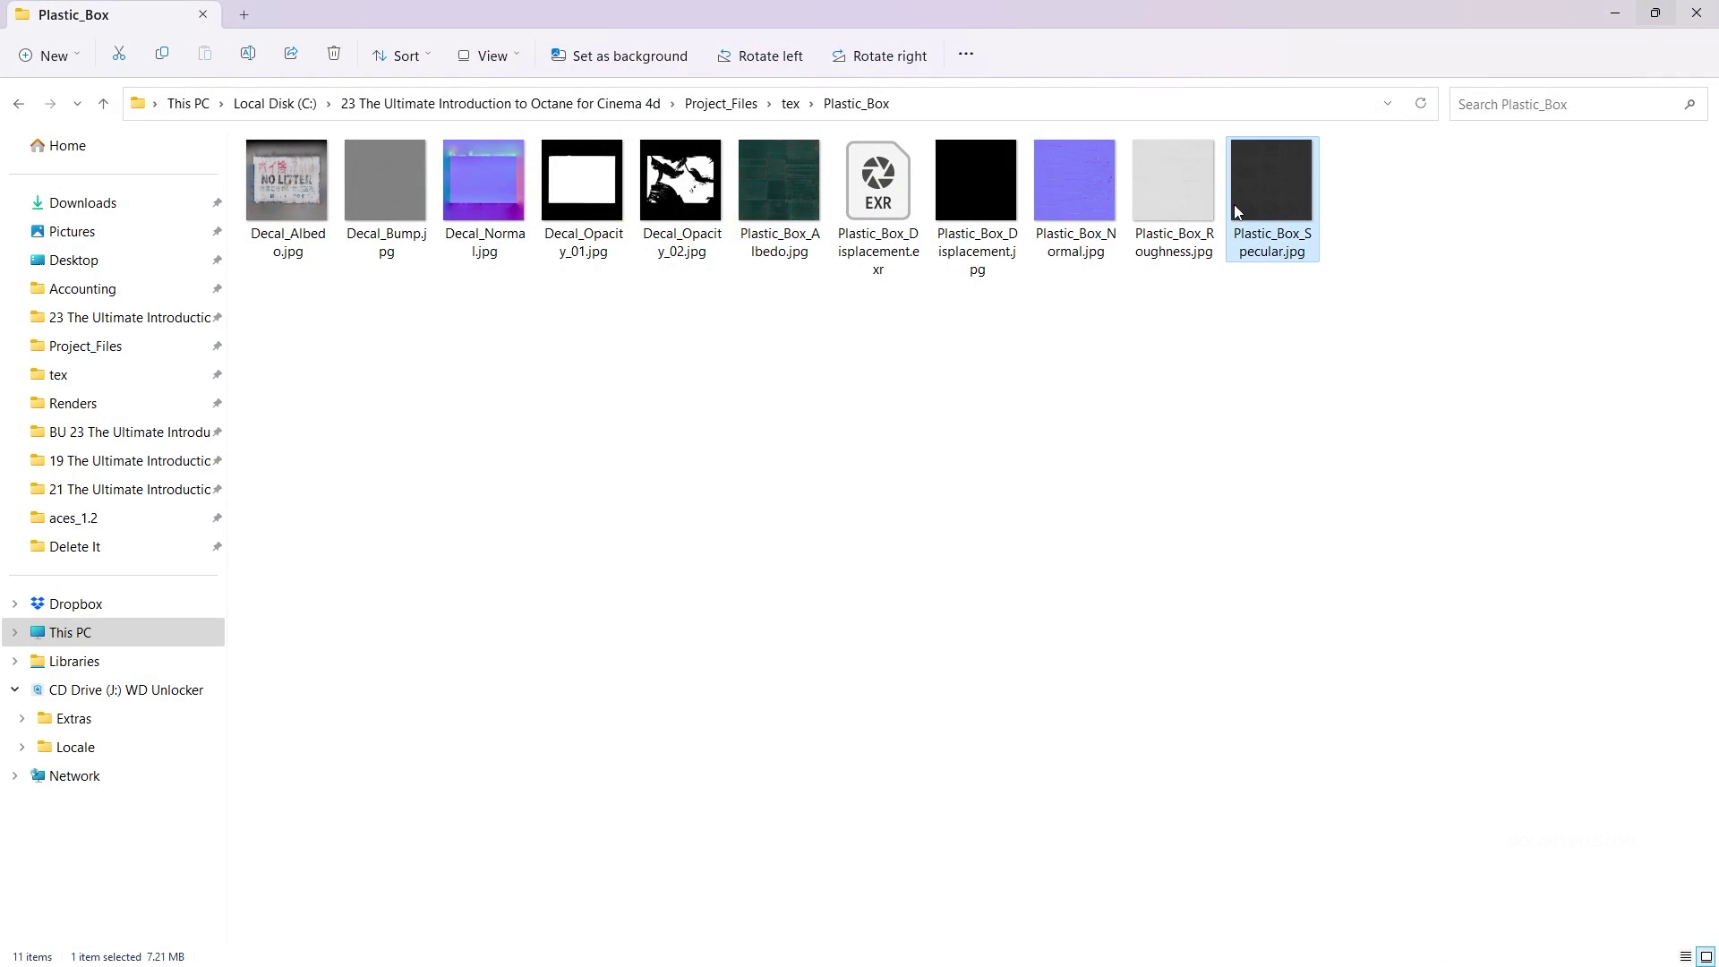
left_click(1197, 231)
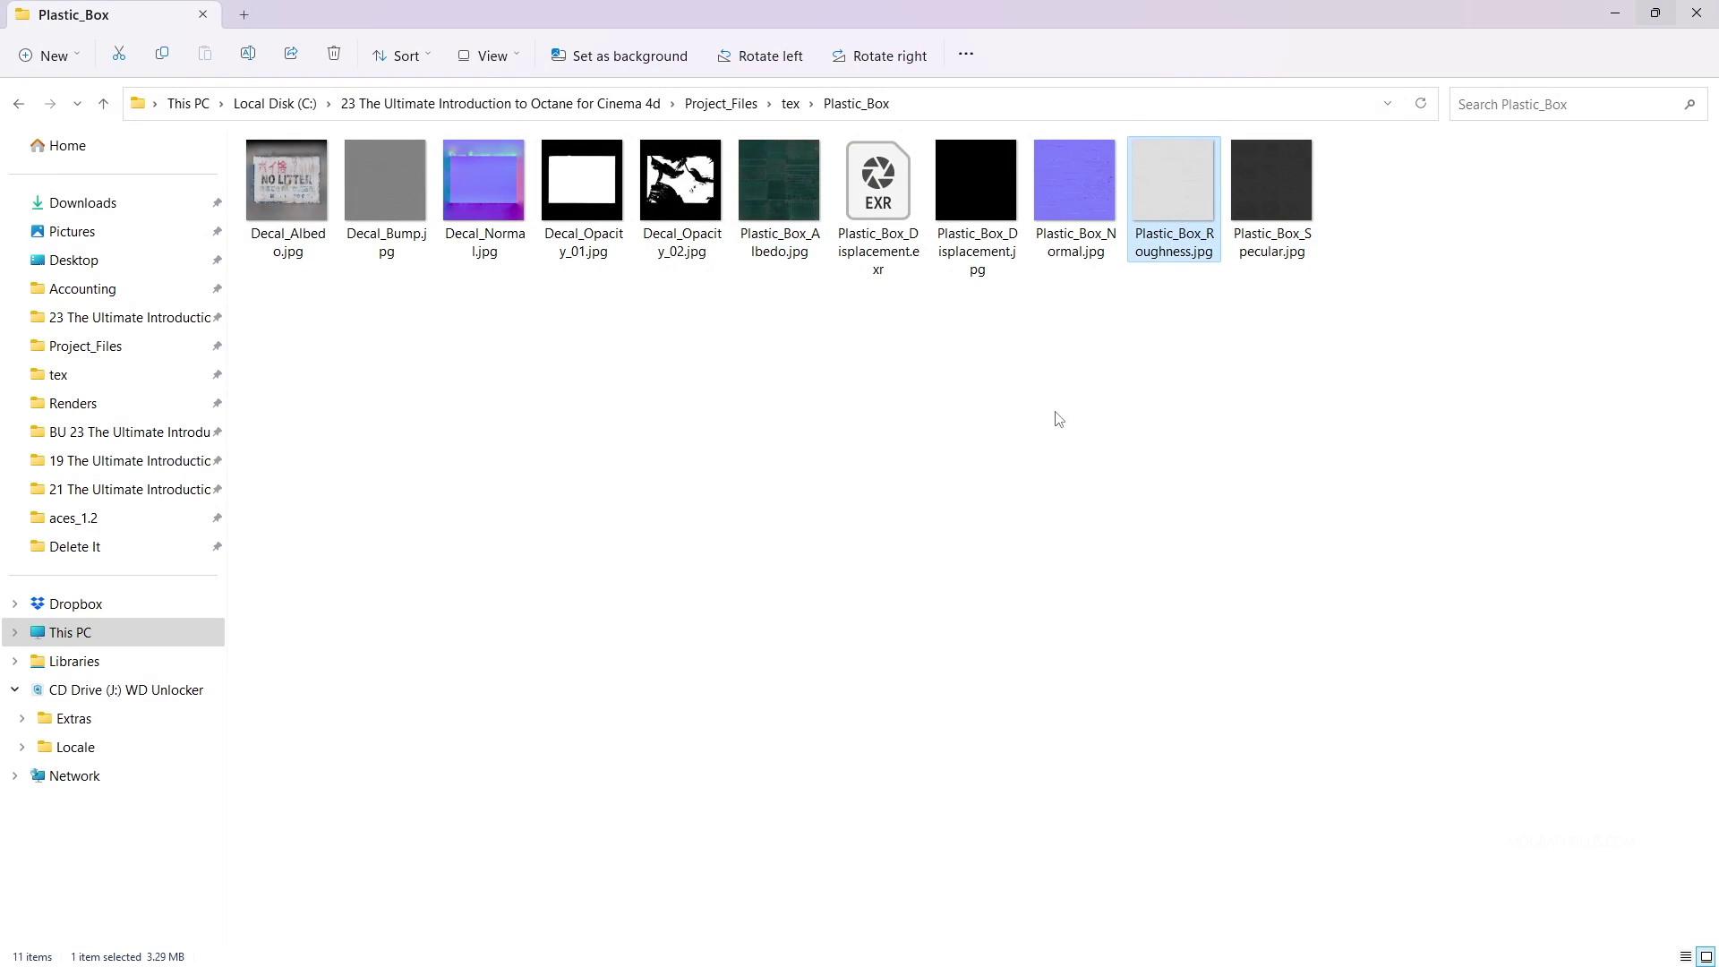
left_click(1059, 224)
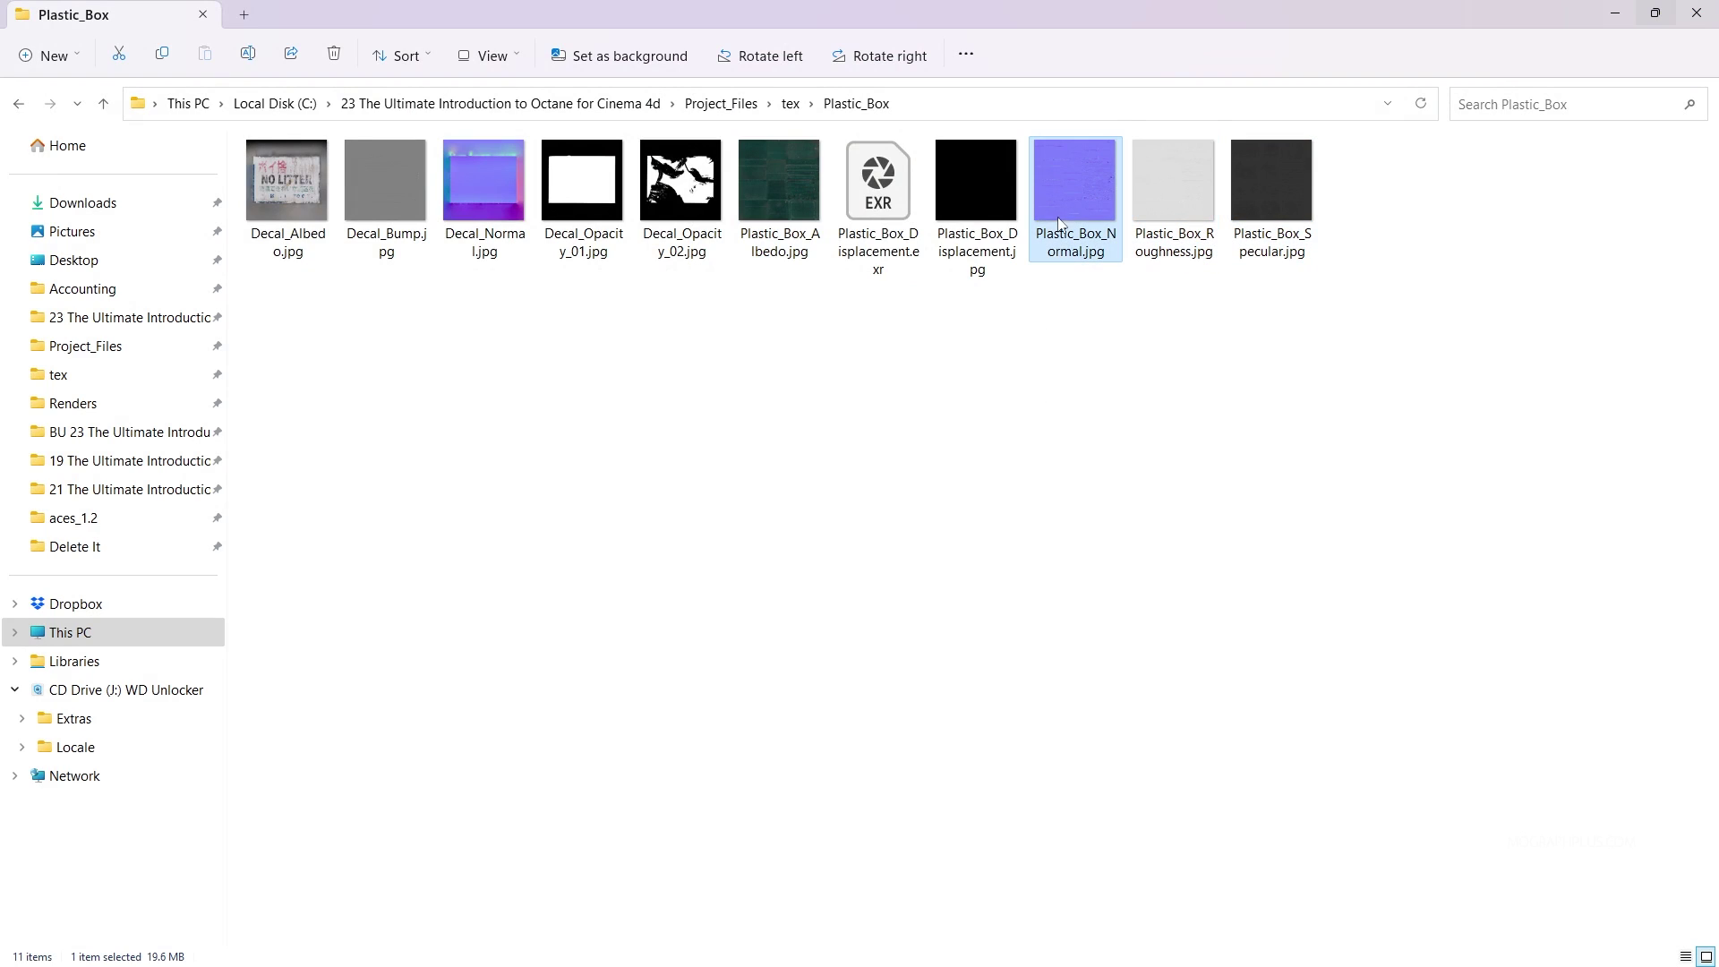
left_click(898, 197)
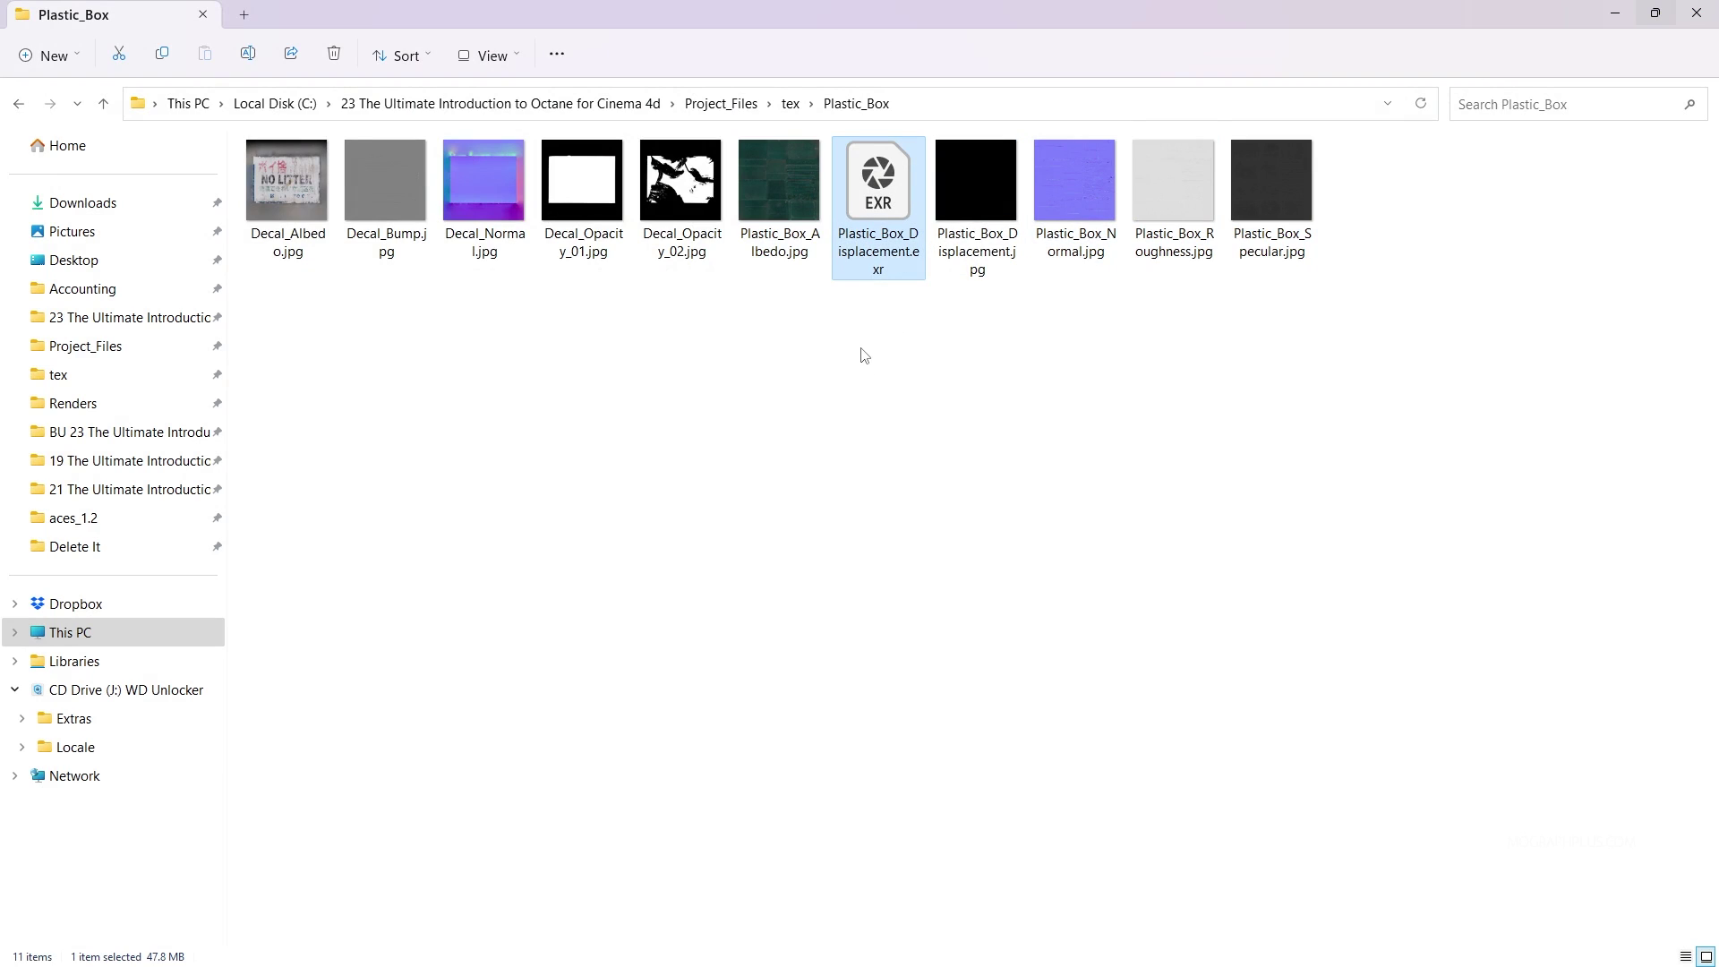
Restore the maximized Plastic_Box folder window, make it taller, and move it aside to uncover the Cinema 4D material and object lists
double_click(898, 11)
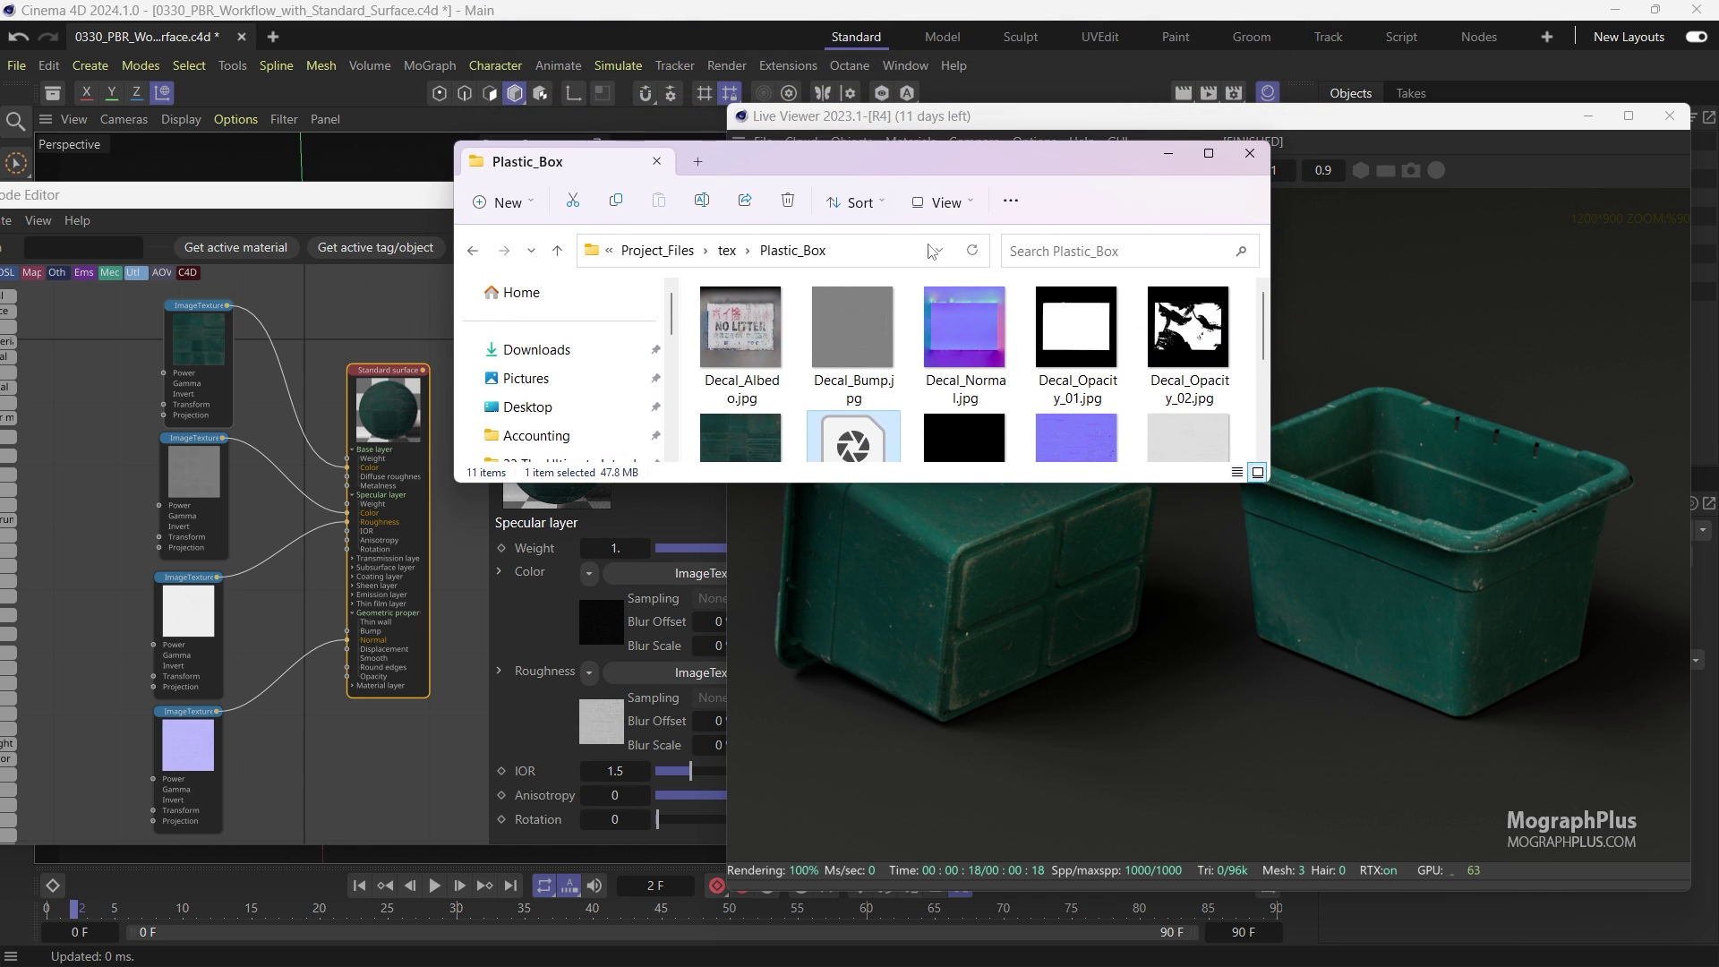
left_click_drag(1269, 486, 1300, 776)
left_click_drag(974, 143, 1359, 131)
left_click_drag(1122, 144, 1718, 268)
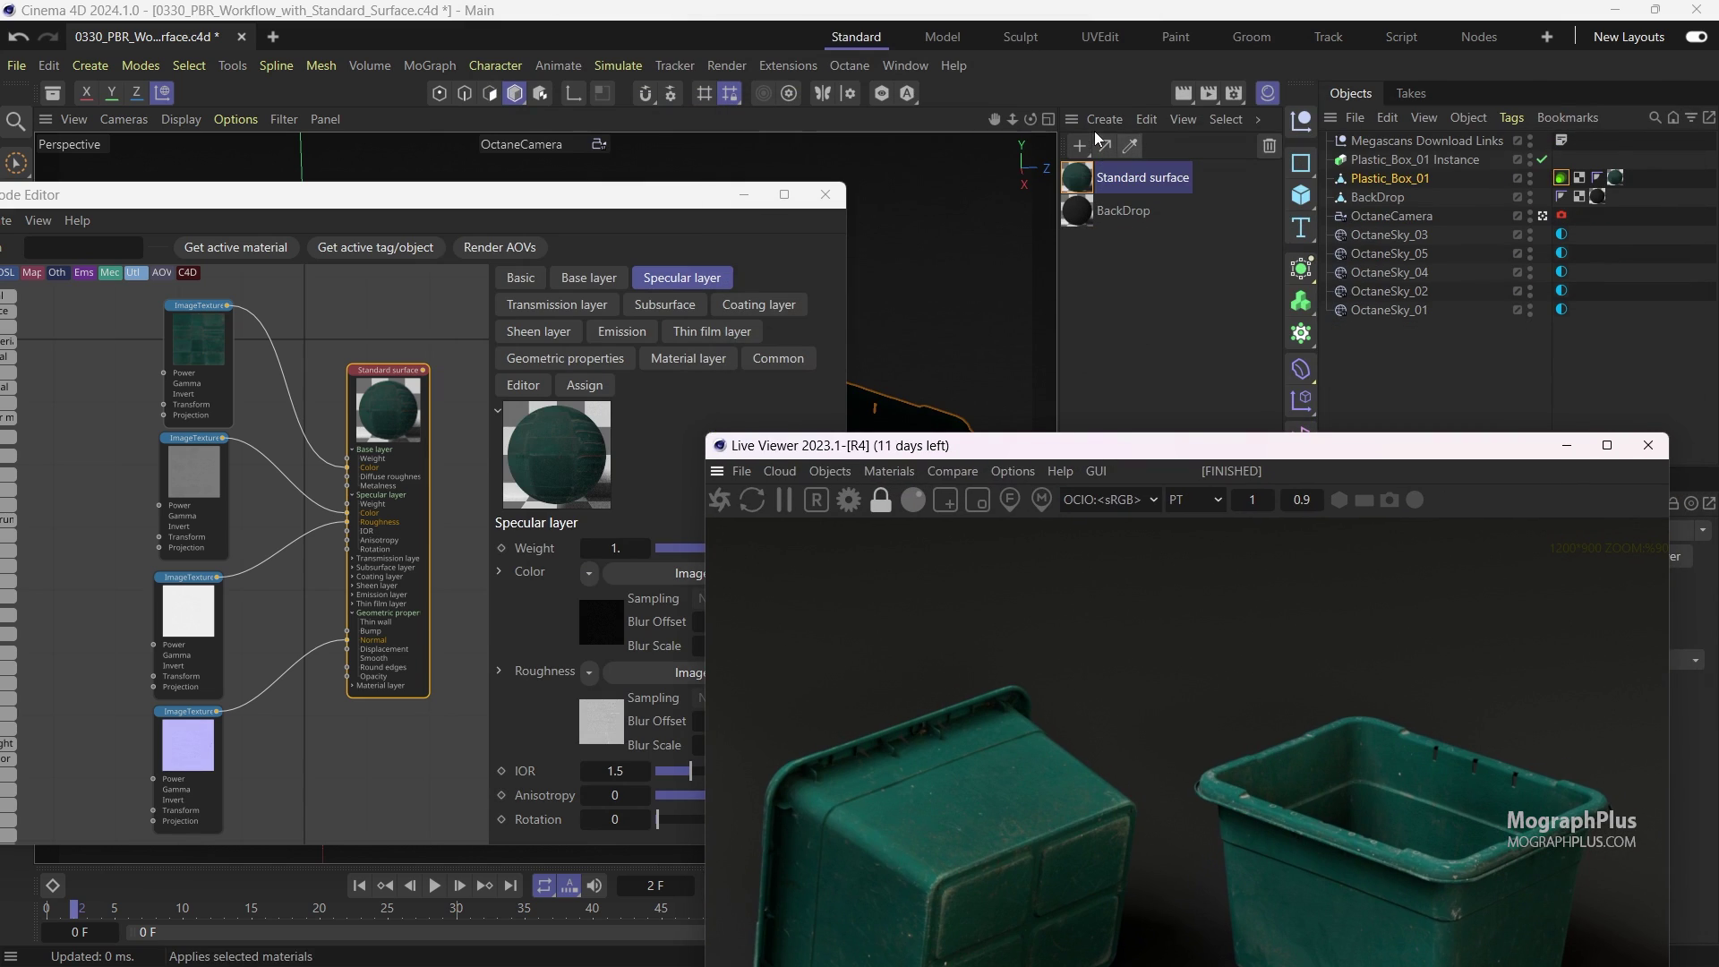
Create a new Octane Standard surface material and assign it to Plastic_Box_01 in place of its current material
left_click(1101, 122)
mouse_move(1191, 205)
mouse_move(1396, 209)
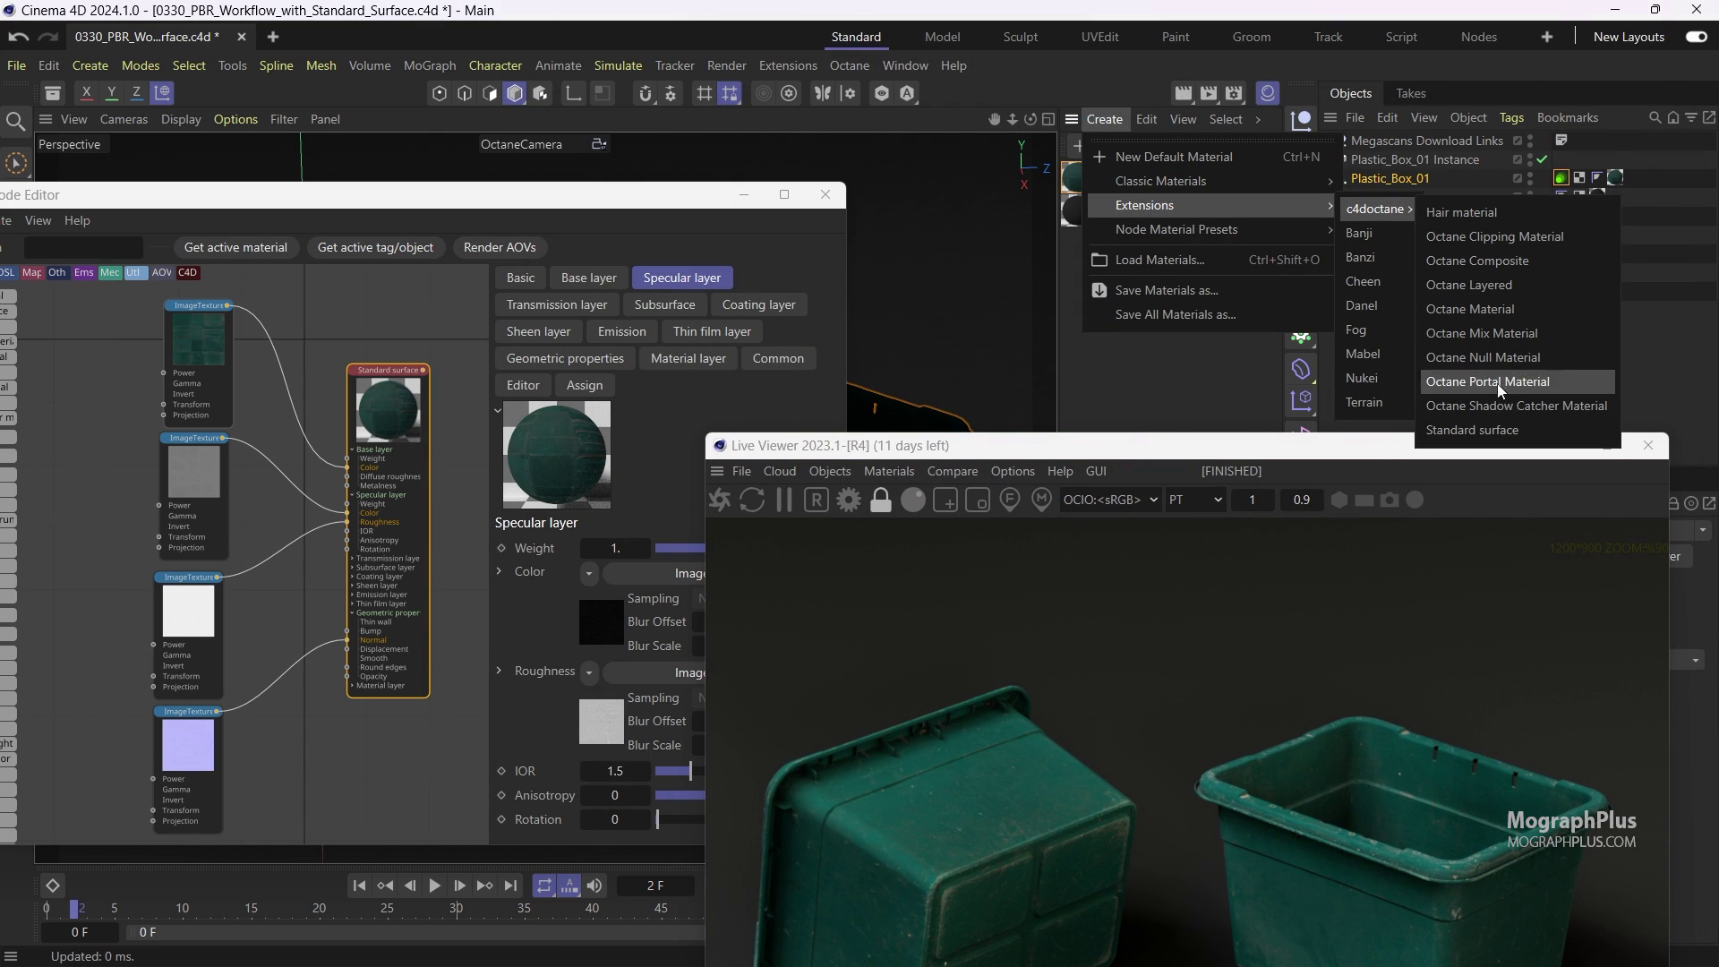
left_click(1497, 430)
left_click_drag(1137, 180, 1620, 181)
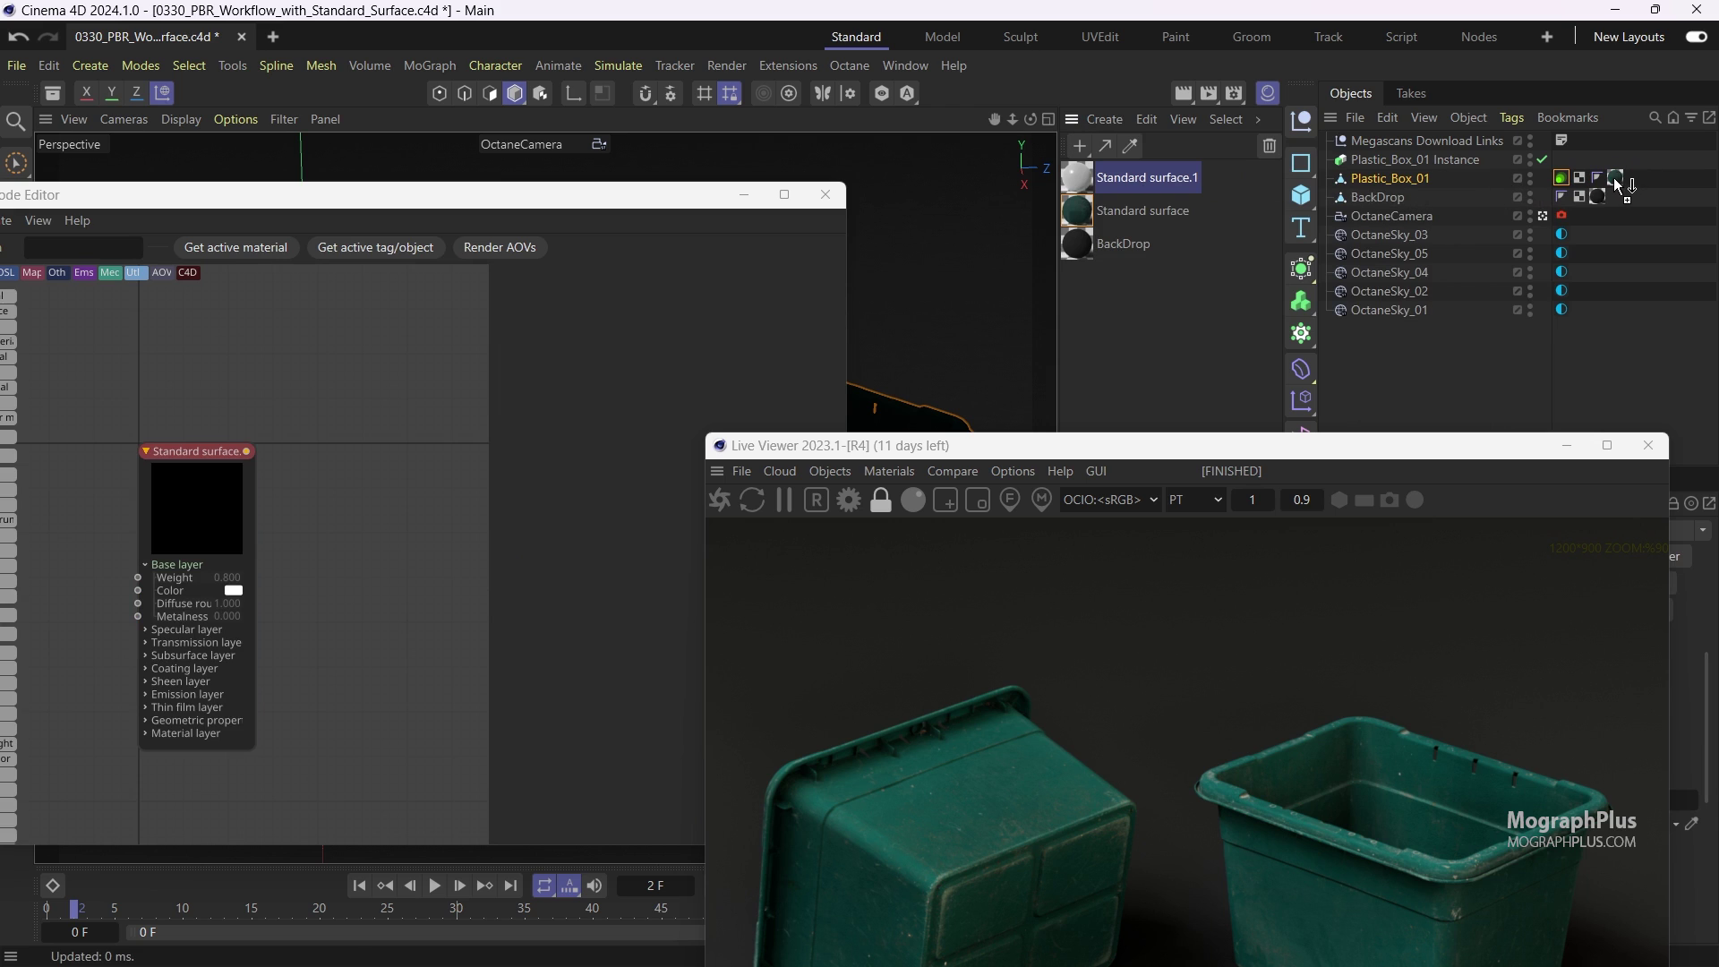
Set the new Standard surface's base layer to the Lambertian diffuse BRDF model with a weight of 1
left_click_drag(1246, 458, 1307, 224)
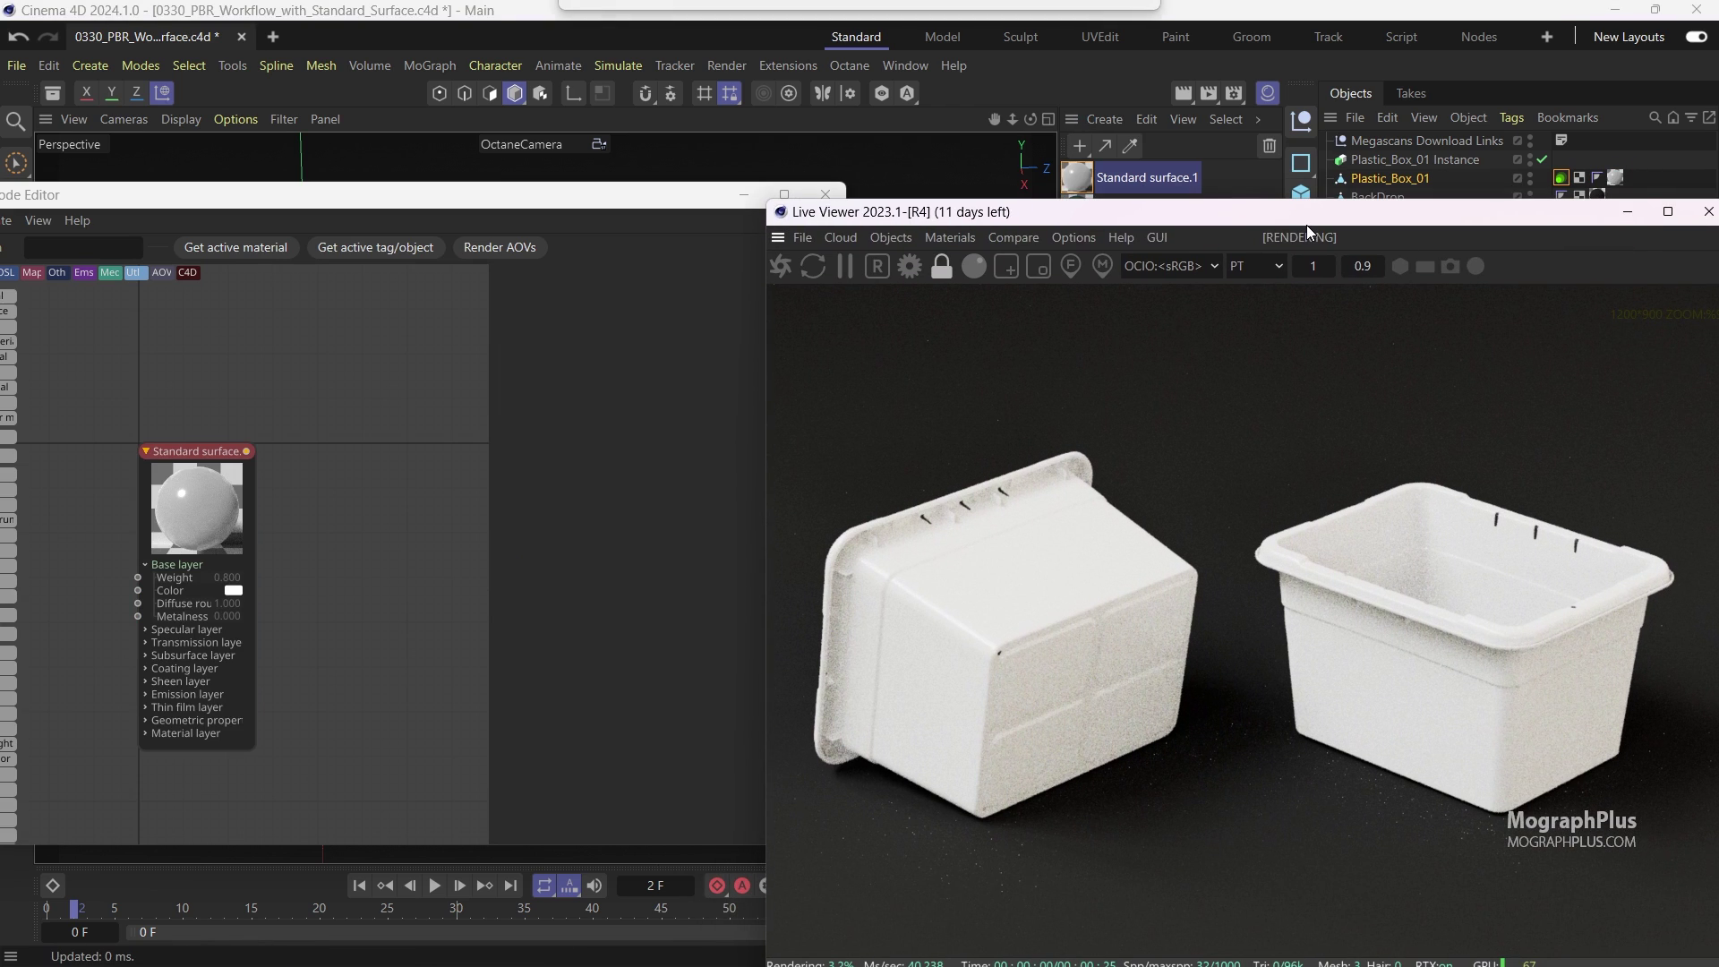
left_click(196, 451)
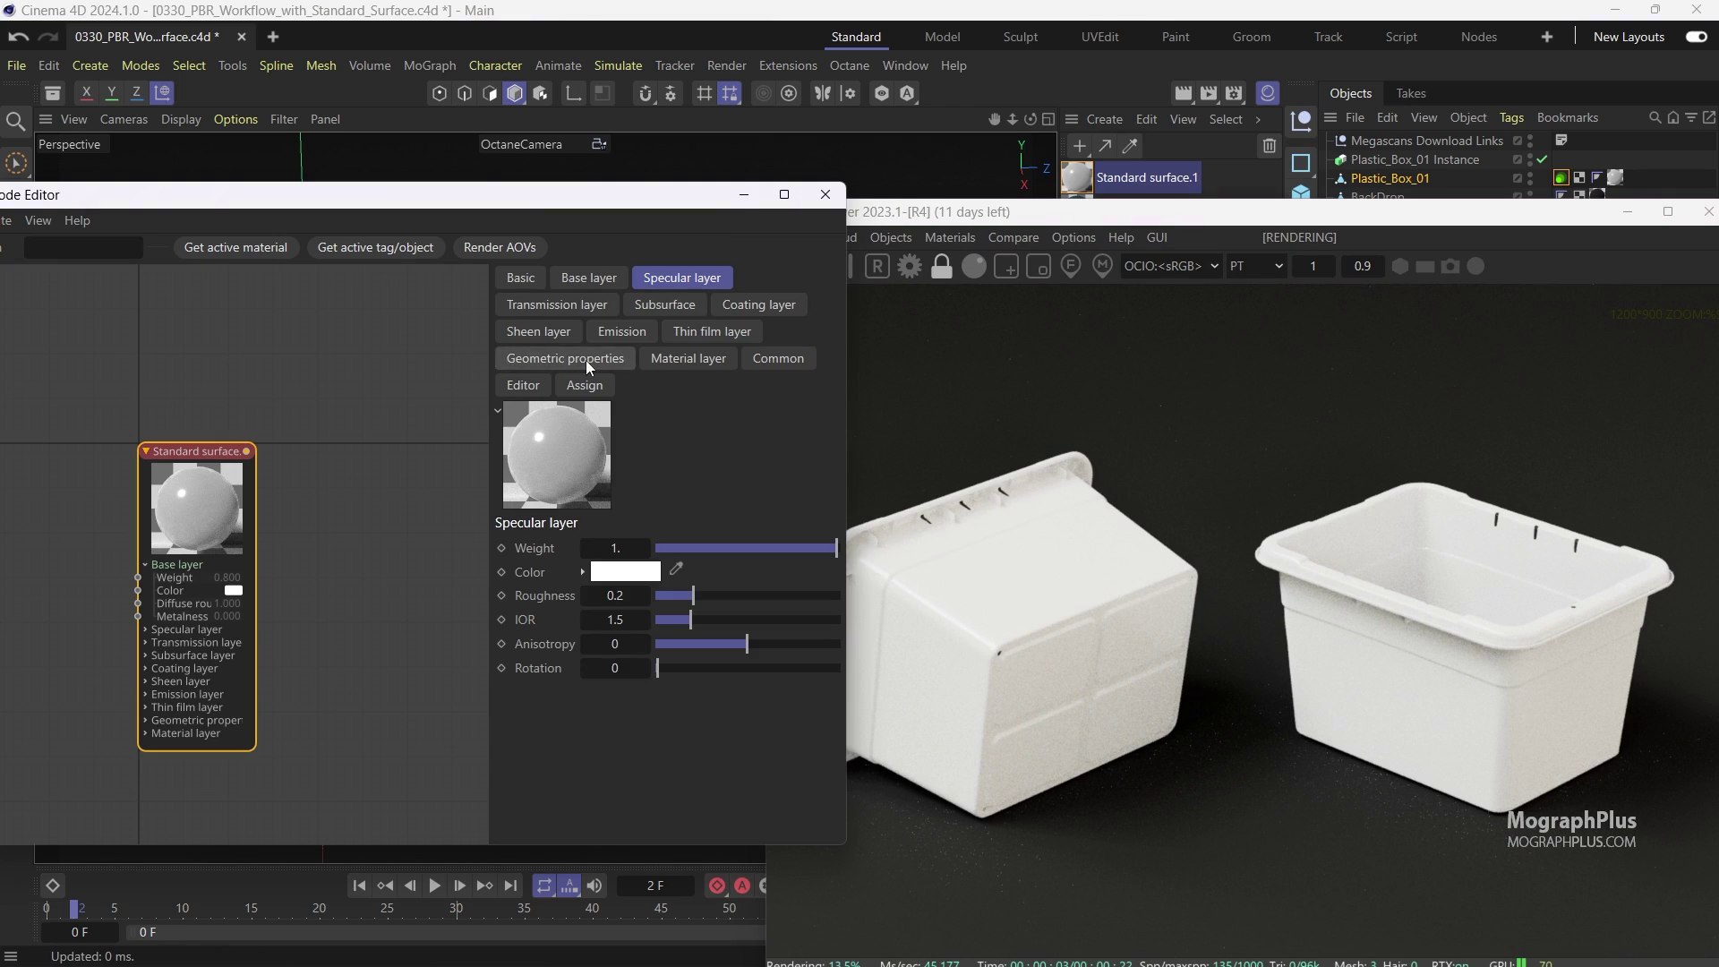
left_click(589, 278)
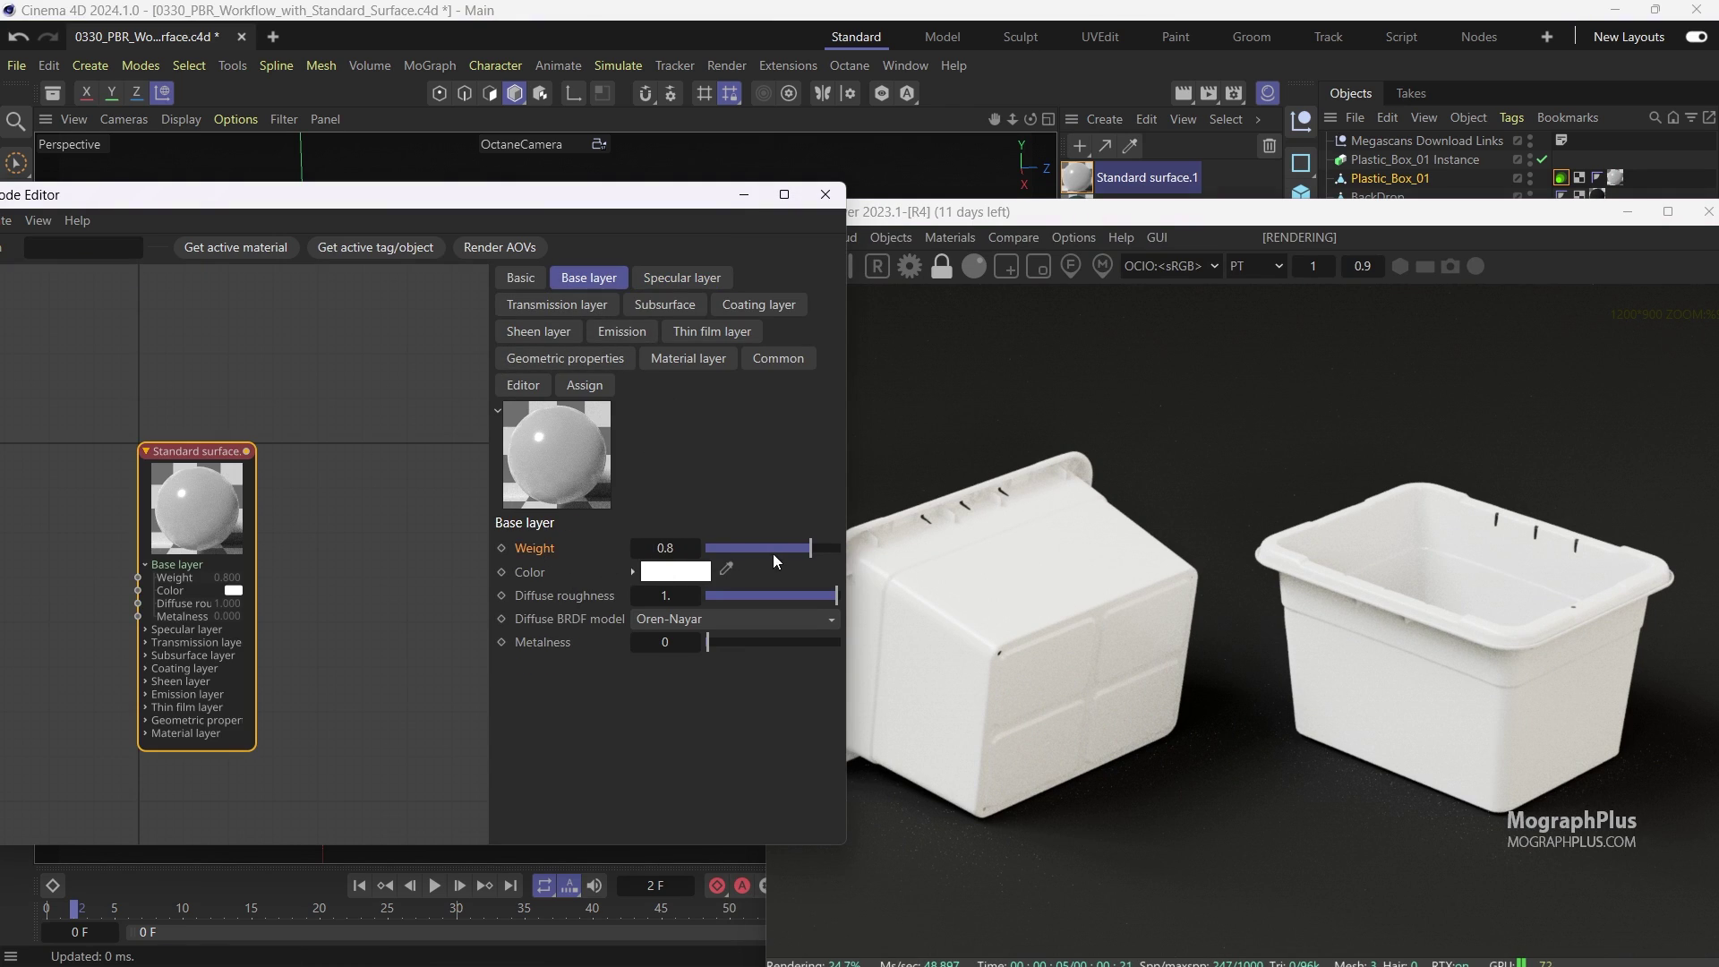
left_click(682, 621)
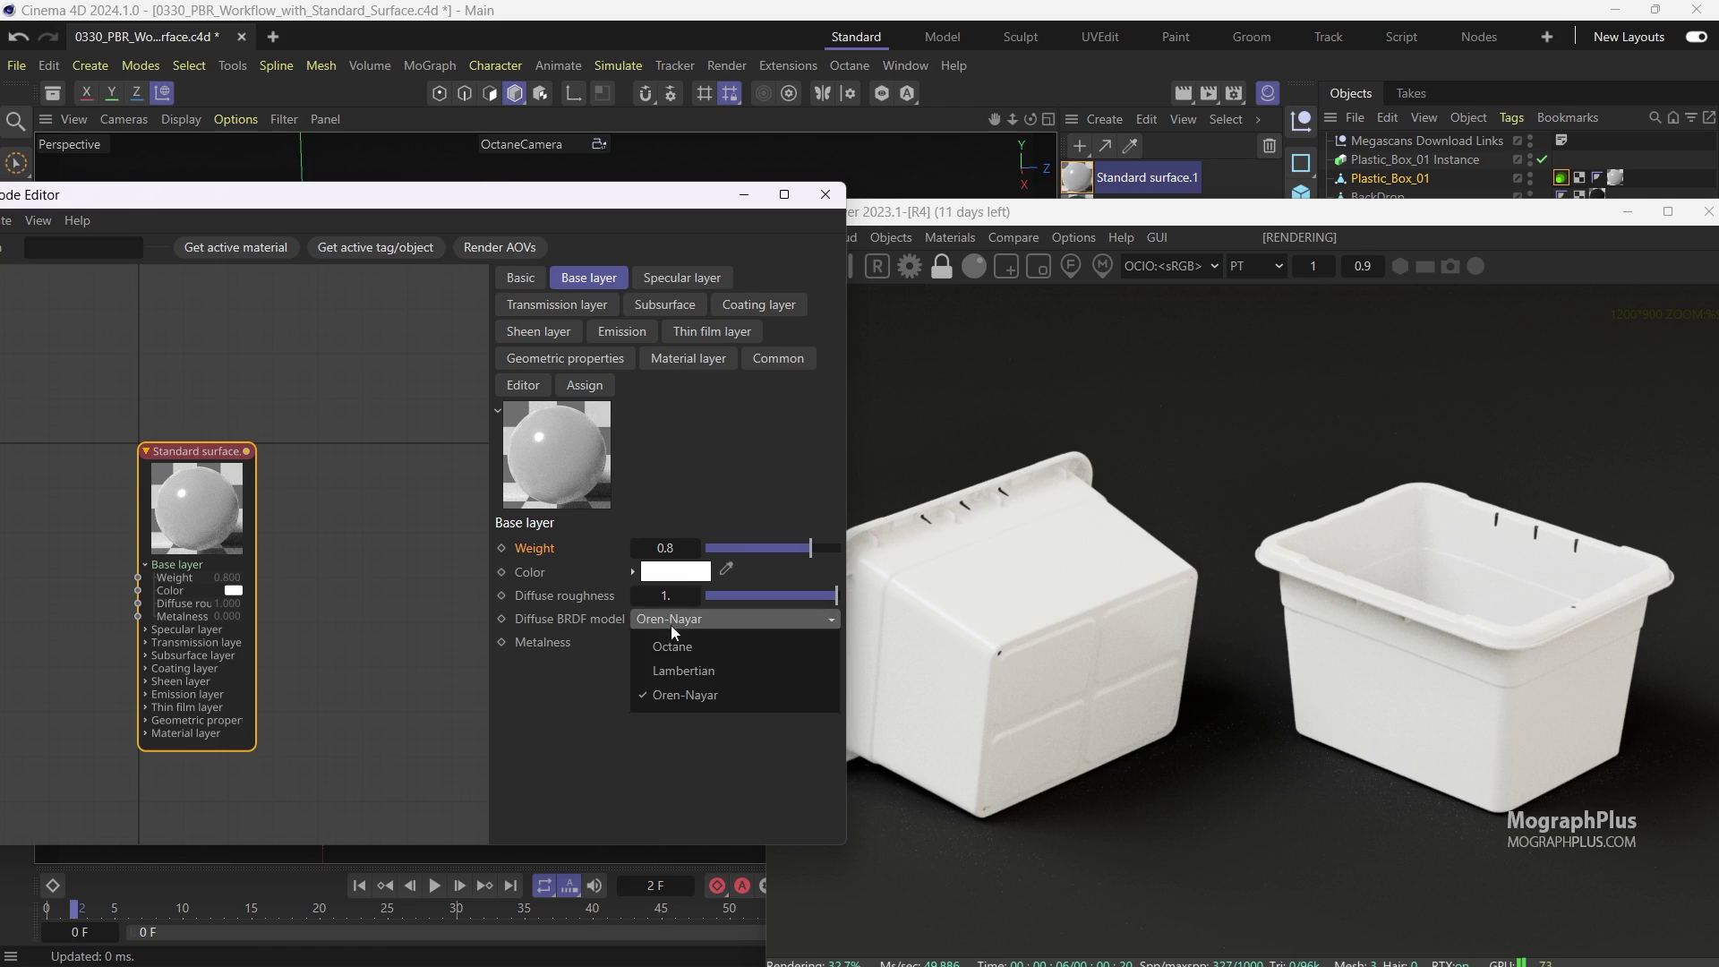
left_click(688, 664)
left_click_drag(810, 548, 841, 548)
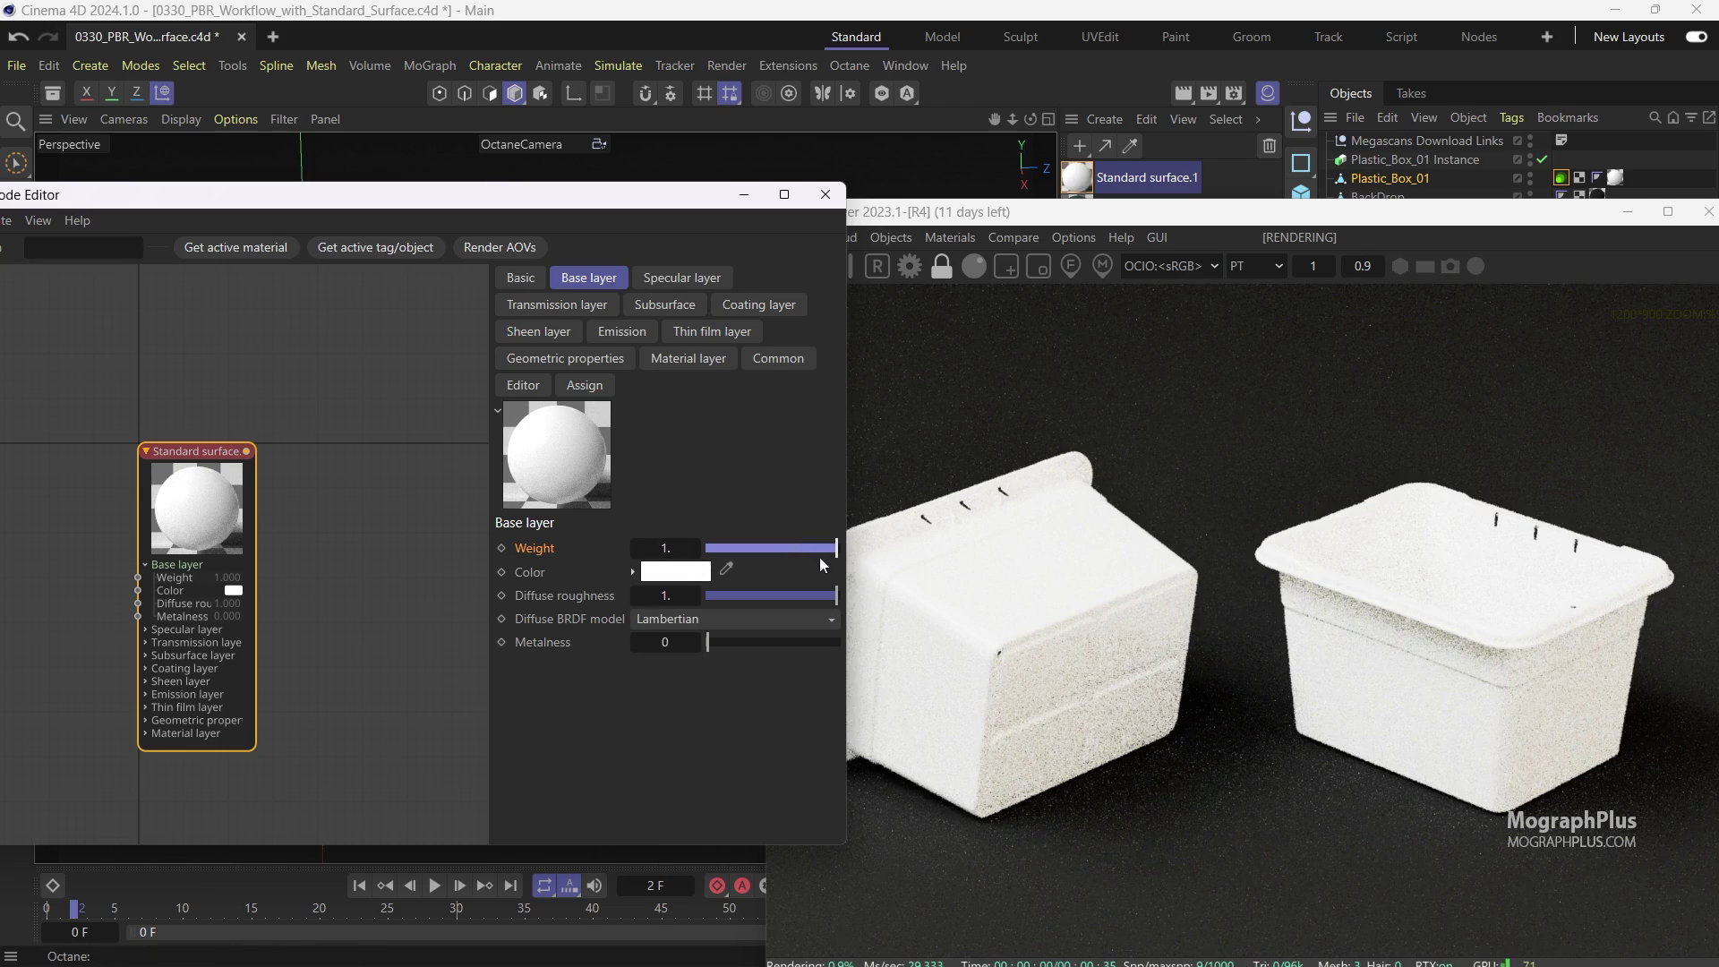
Drop the plastic box's albedo, specular, roughness, normal and EXR displacement maps together from the Plastic_Box folder onto the new Standard surface node
middle_click_drag(352, 622, 426, 551)
scroll(438, 604, "down", 3)
scroll(426, 550, "up", 1)
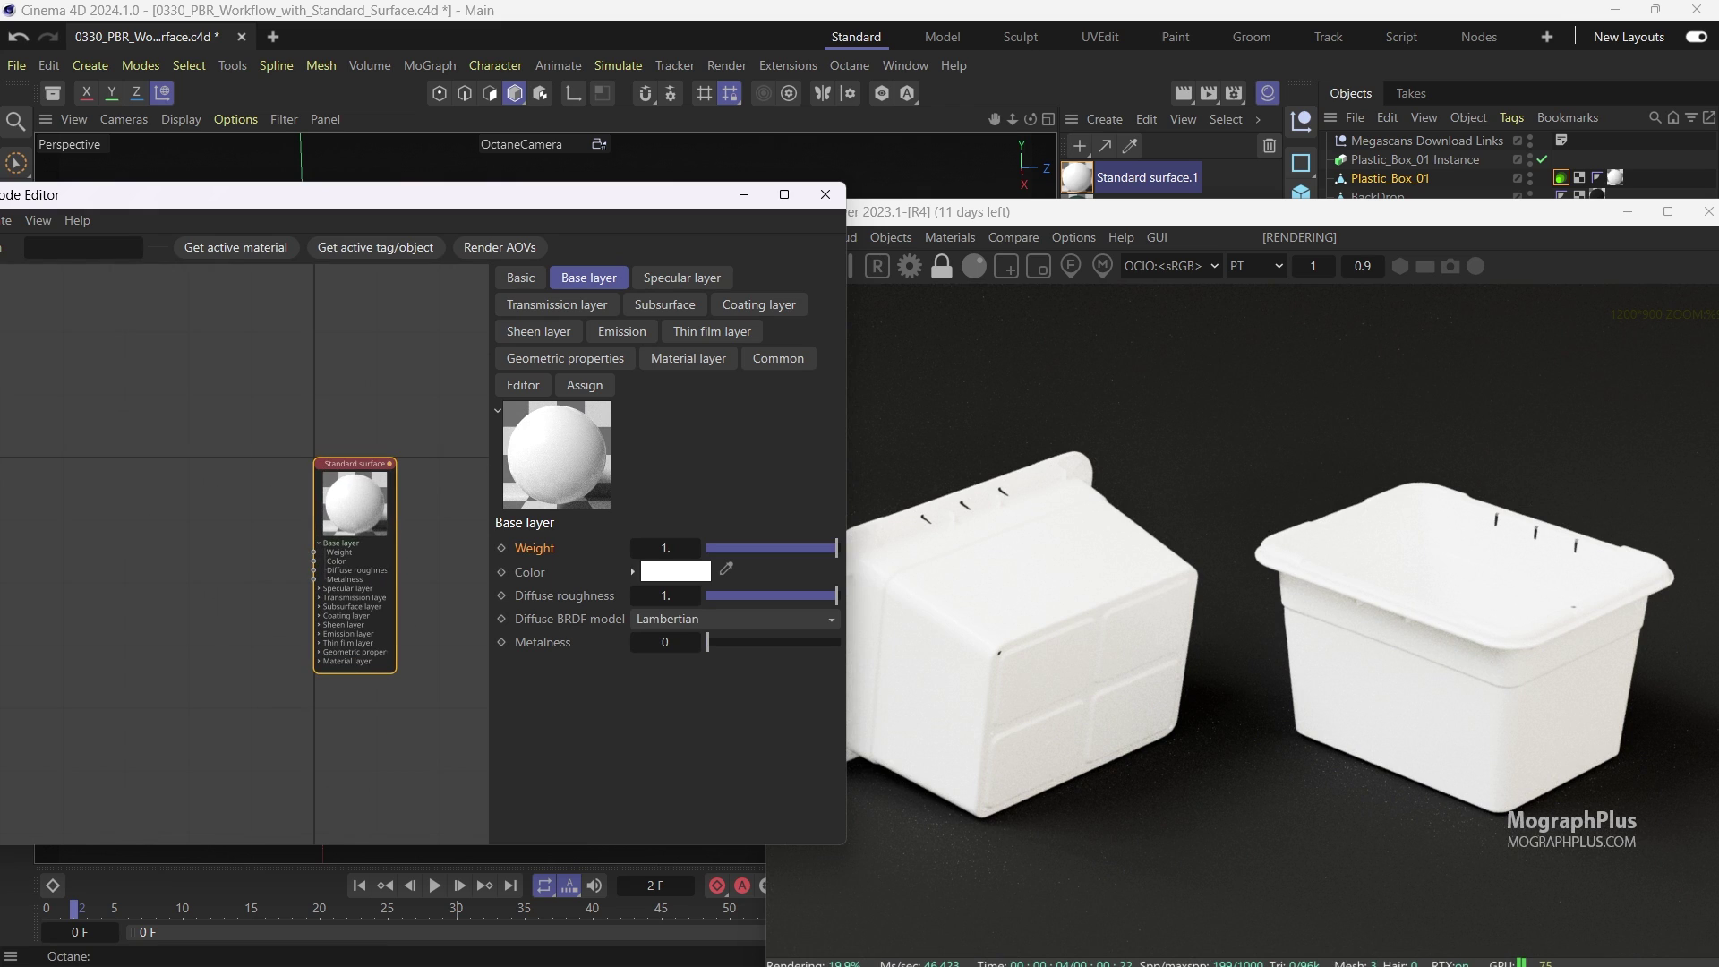
left_click_drag(1718, 226, 1350, 234)
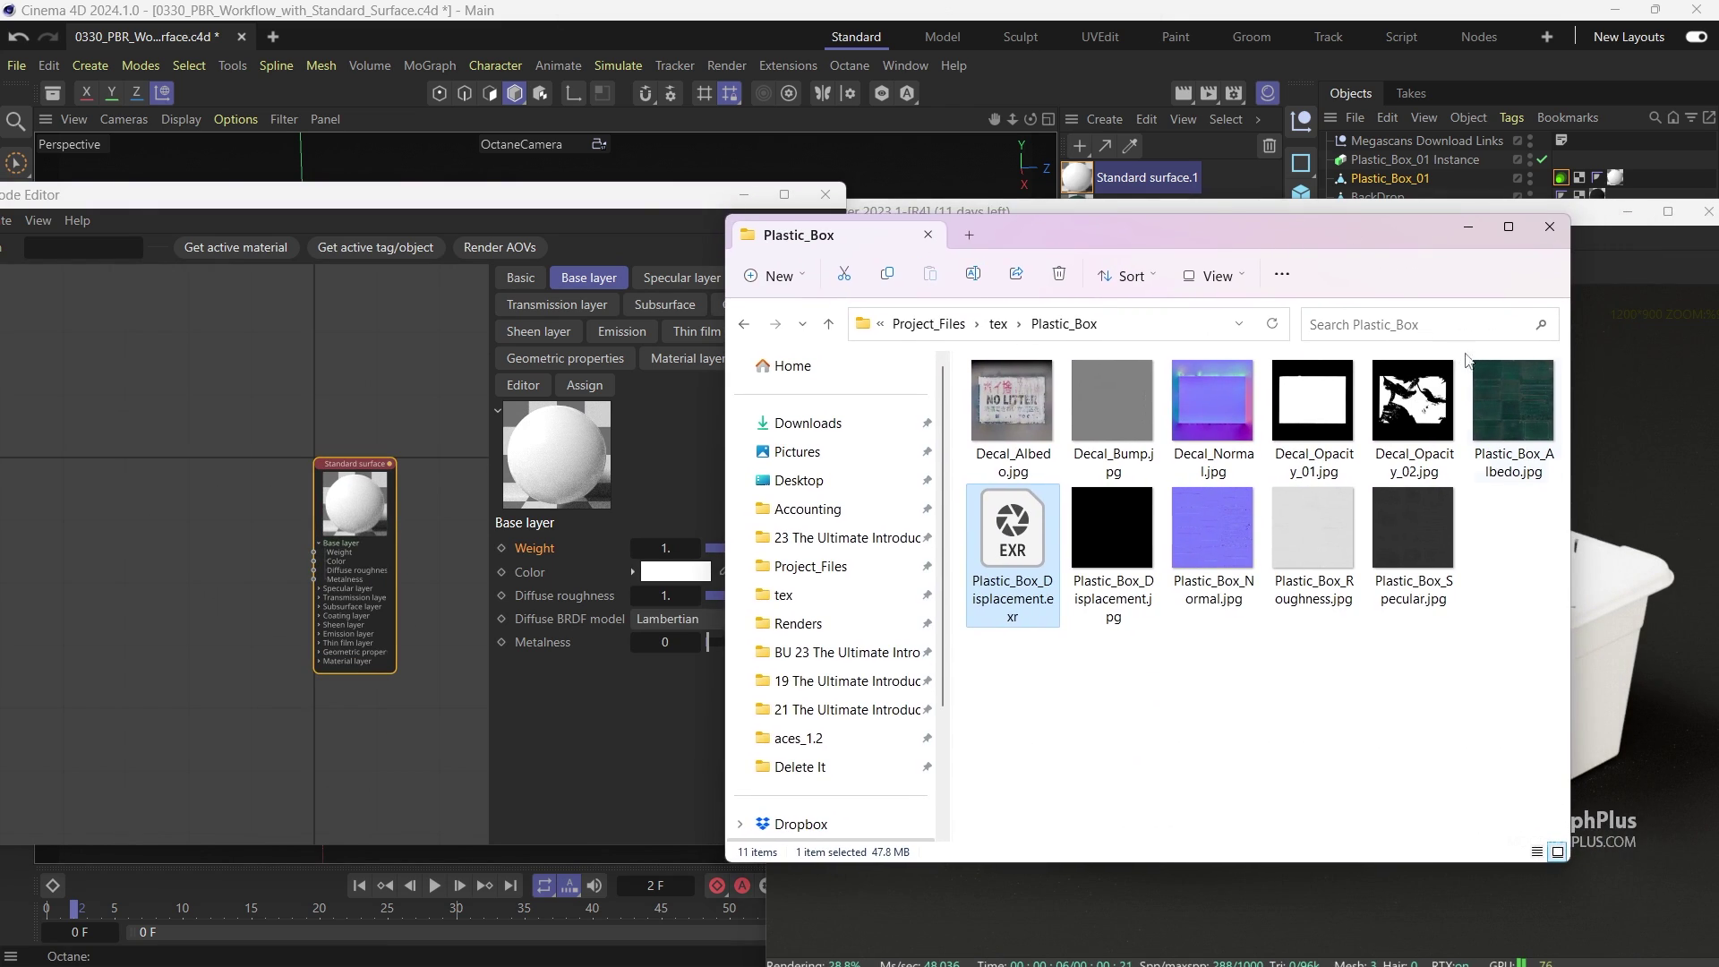
left_click(1525, 404)
left_click(1393, 543, "ctrl")
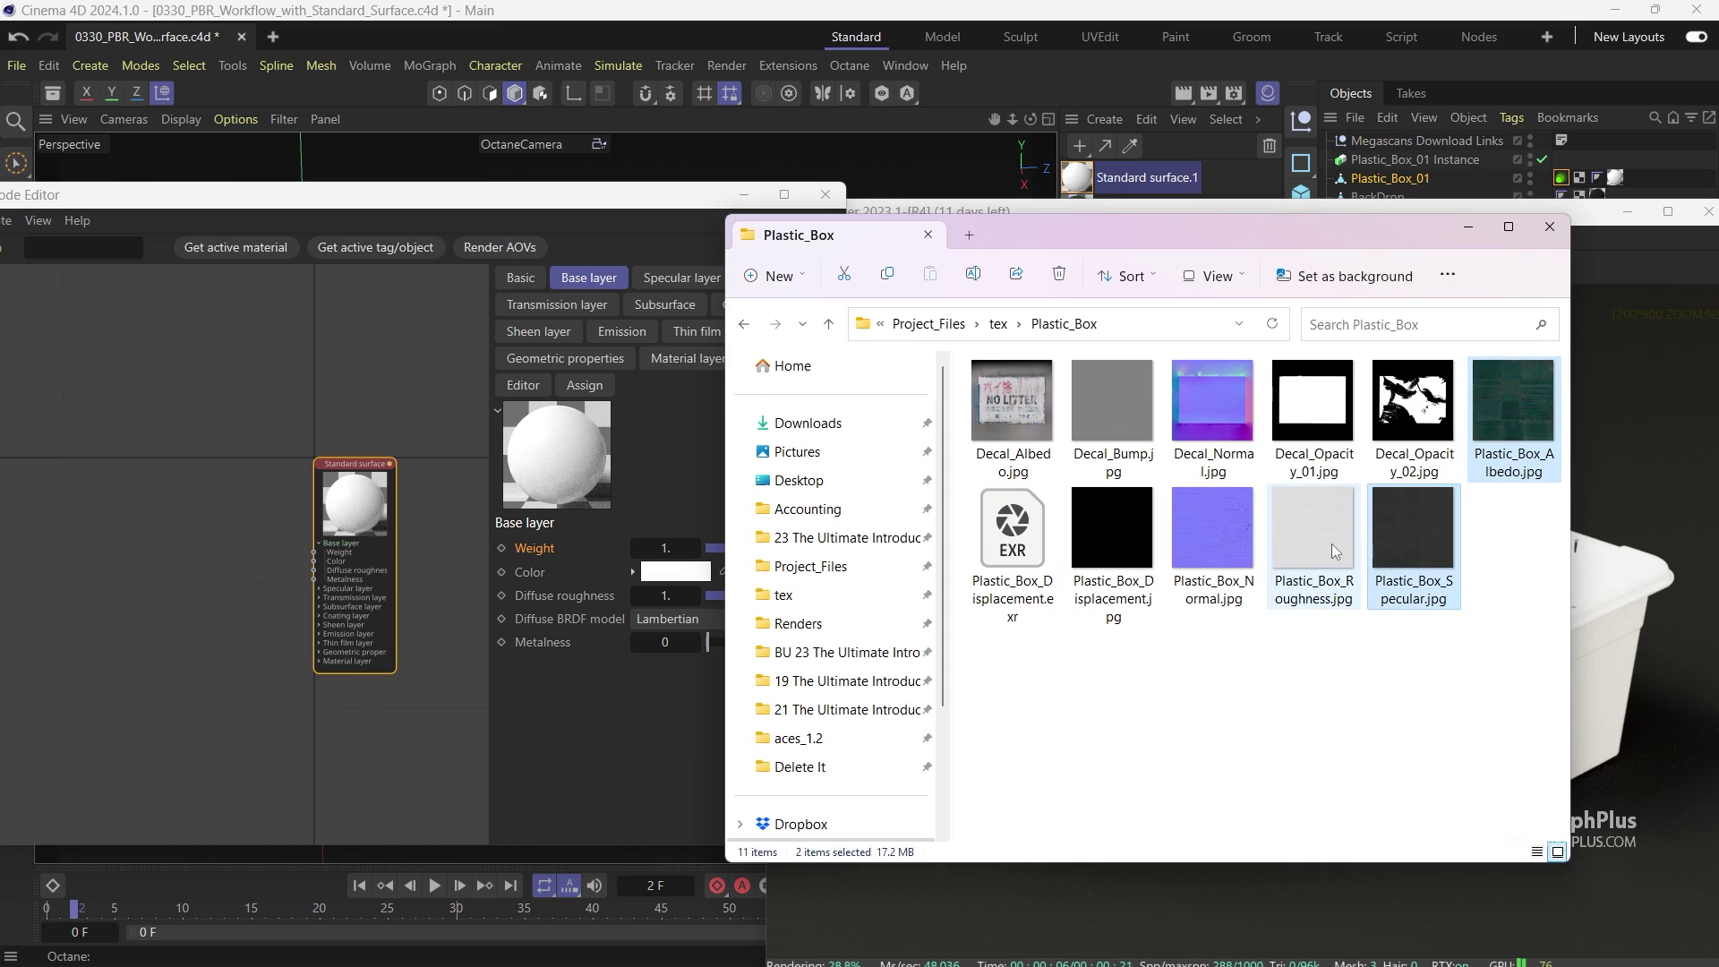
left_click(1316, 546, "ctrl")
left_click(1229, 537, "ctrl")
left_click(1014, 537, "ctrl")
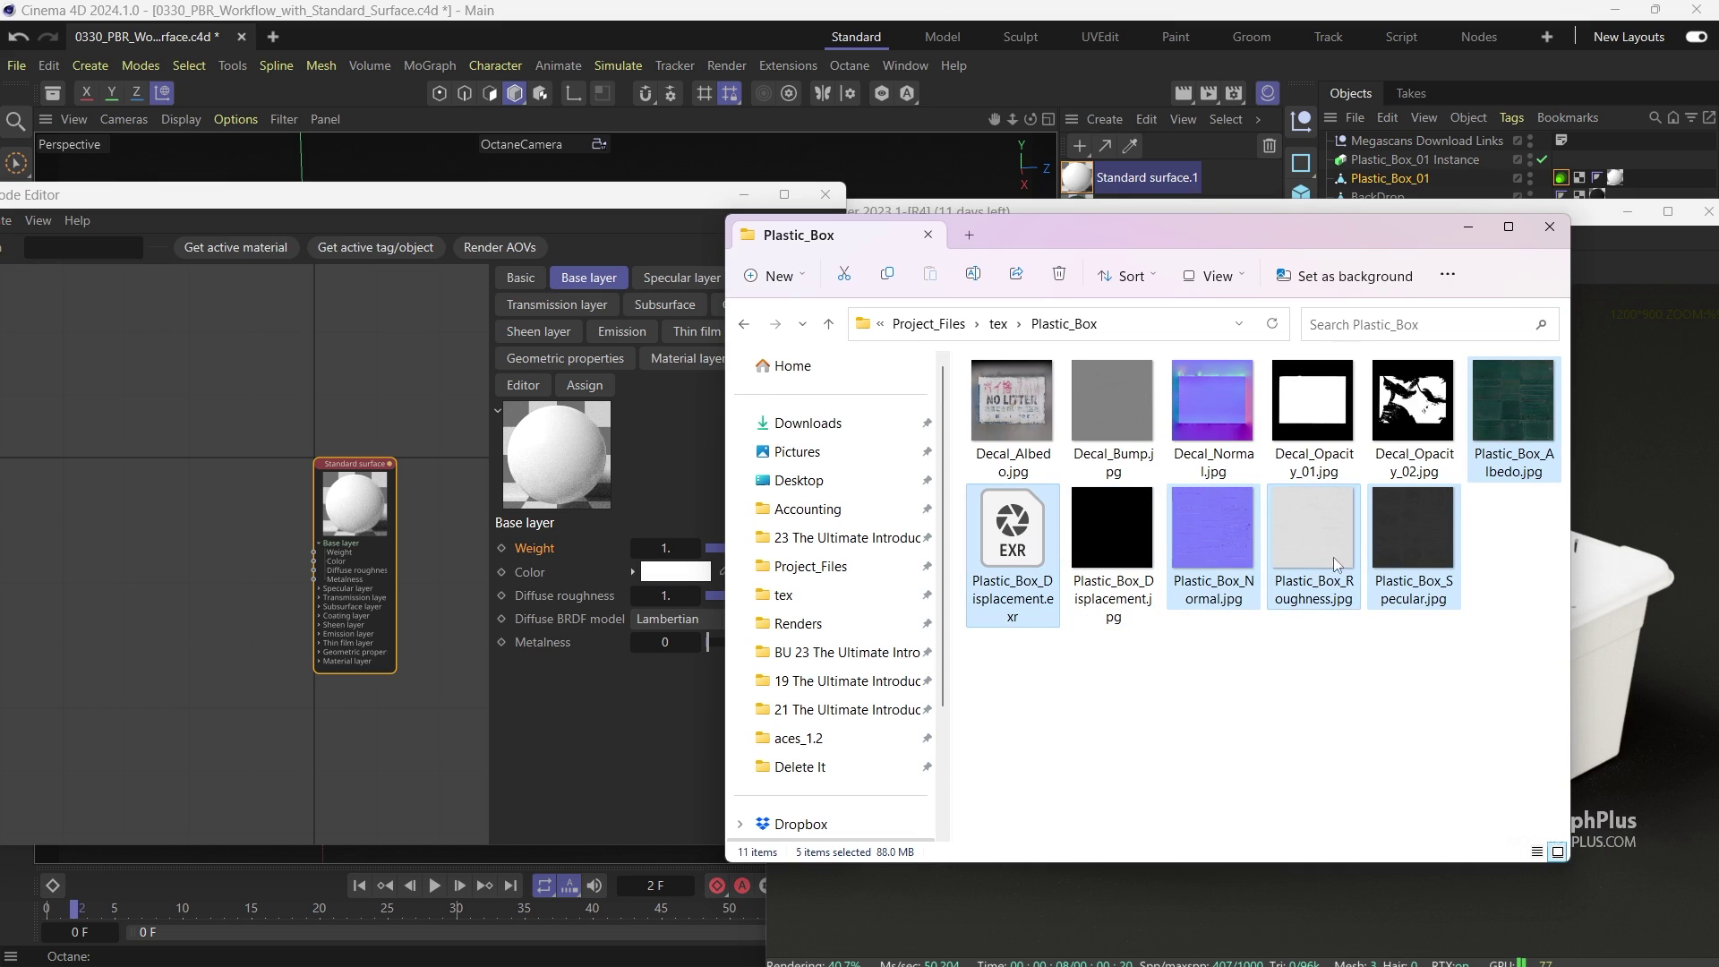
left_click_drag(1478, 438, 342, 507)
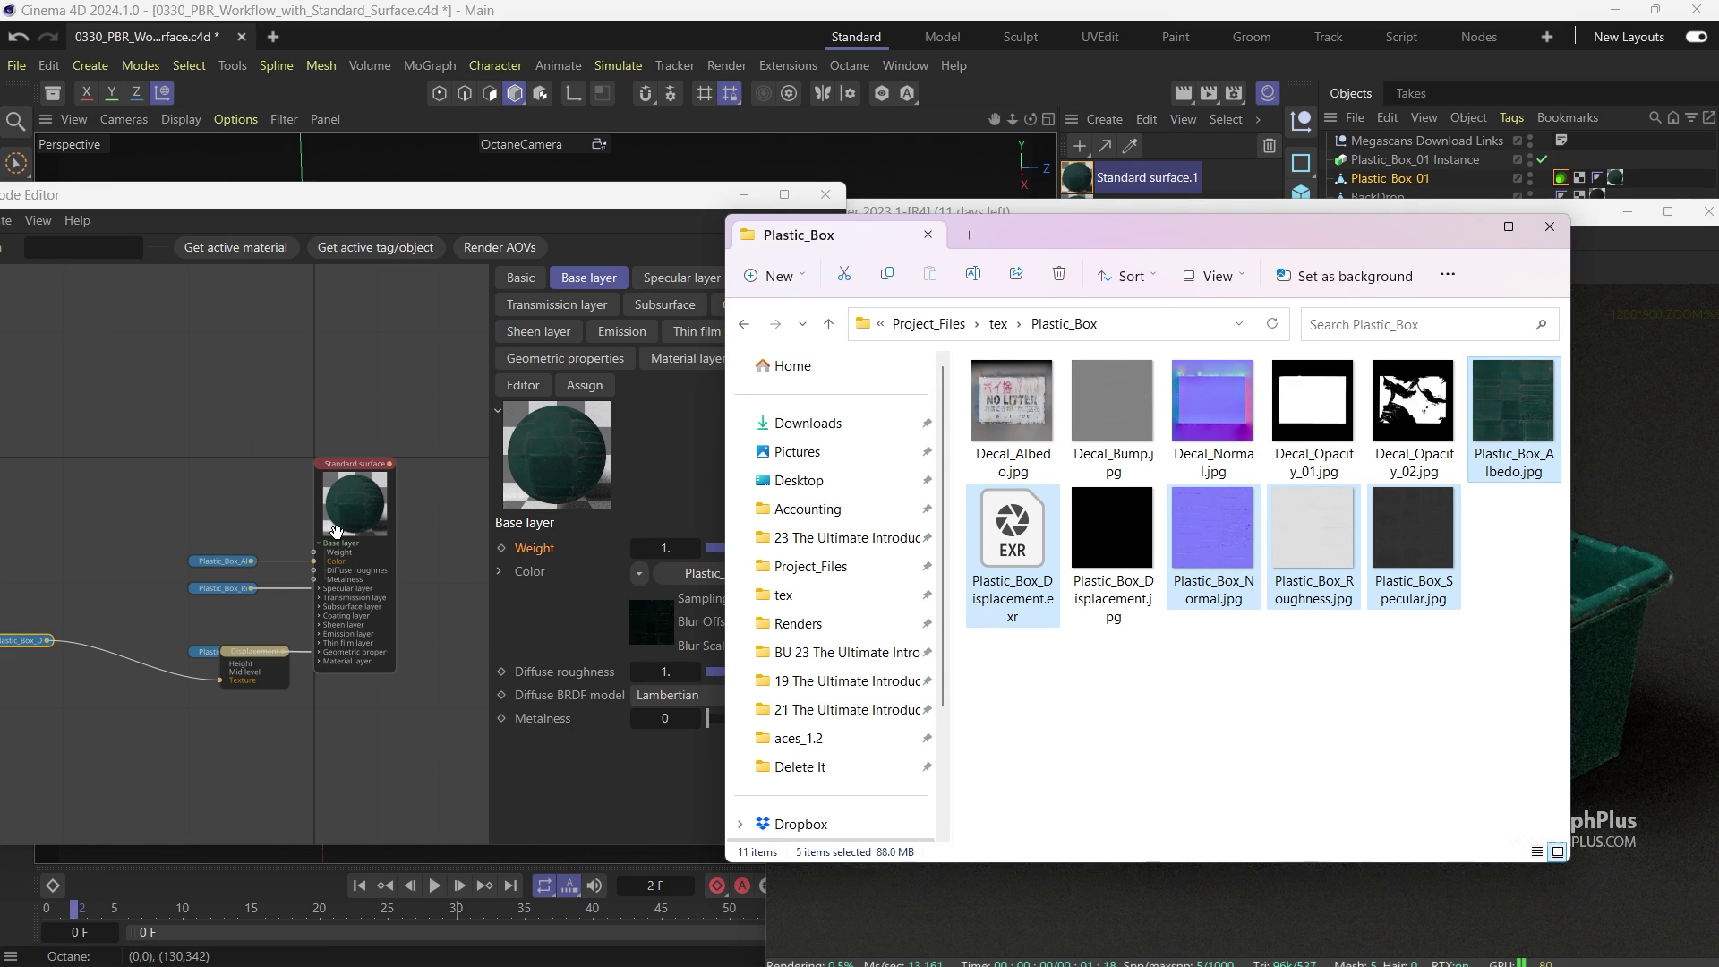
Move the Displacement node below the normal texture node, show its settings, and reposition the Live Viewer to show both boxes fully
left_click_drag(265, 652, 254, 695)
left_click(254, 695)
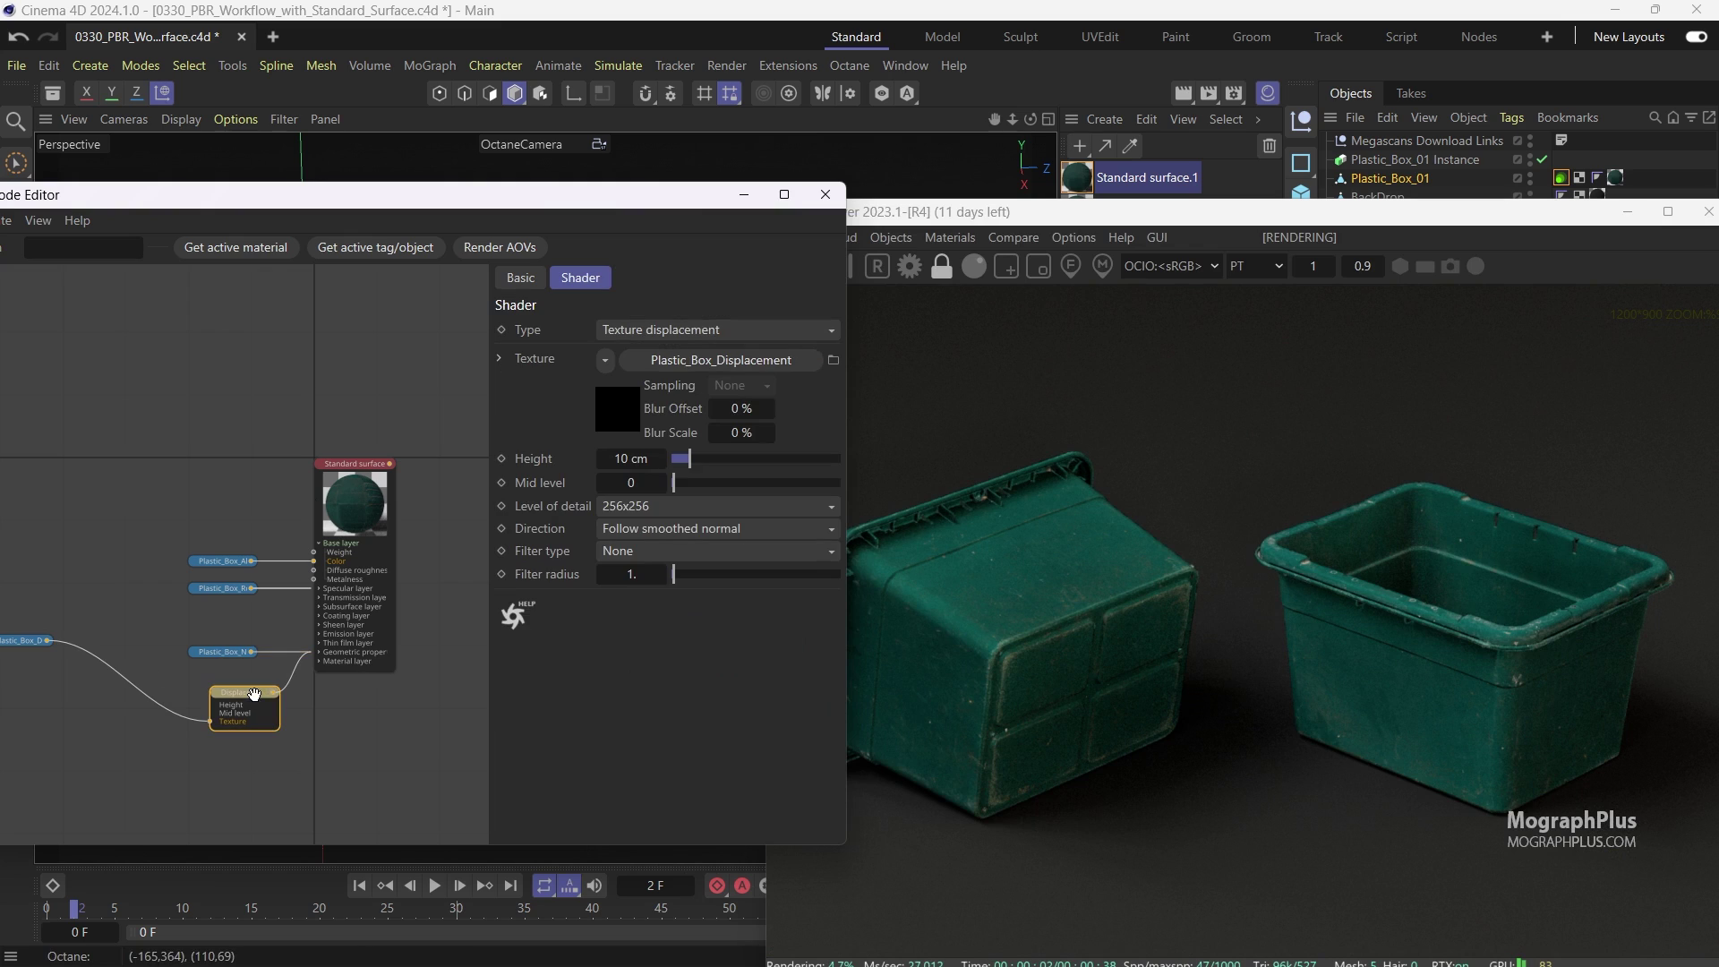
left_click_drag(1239, 209, 1223, 80)
middle_click_drag(266, 501, 283, 453)
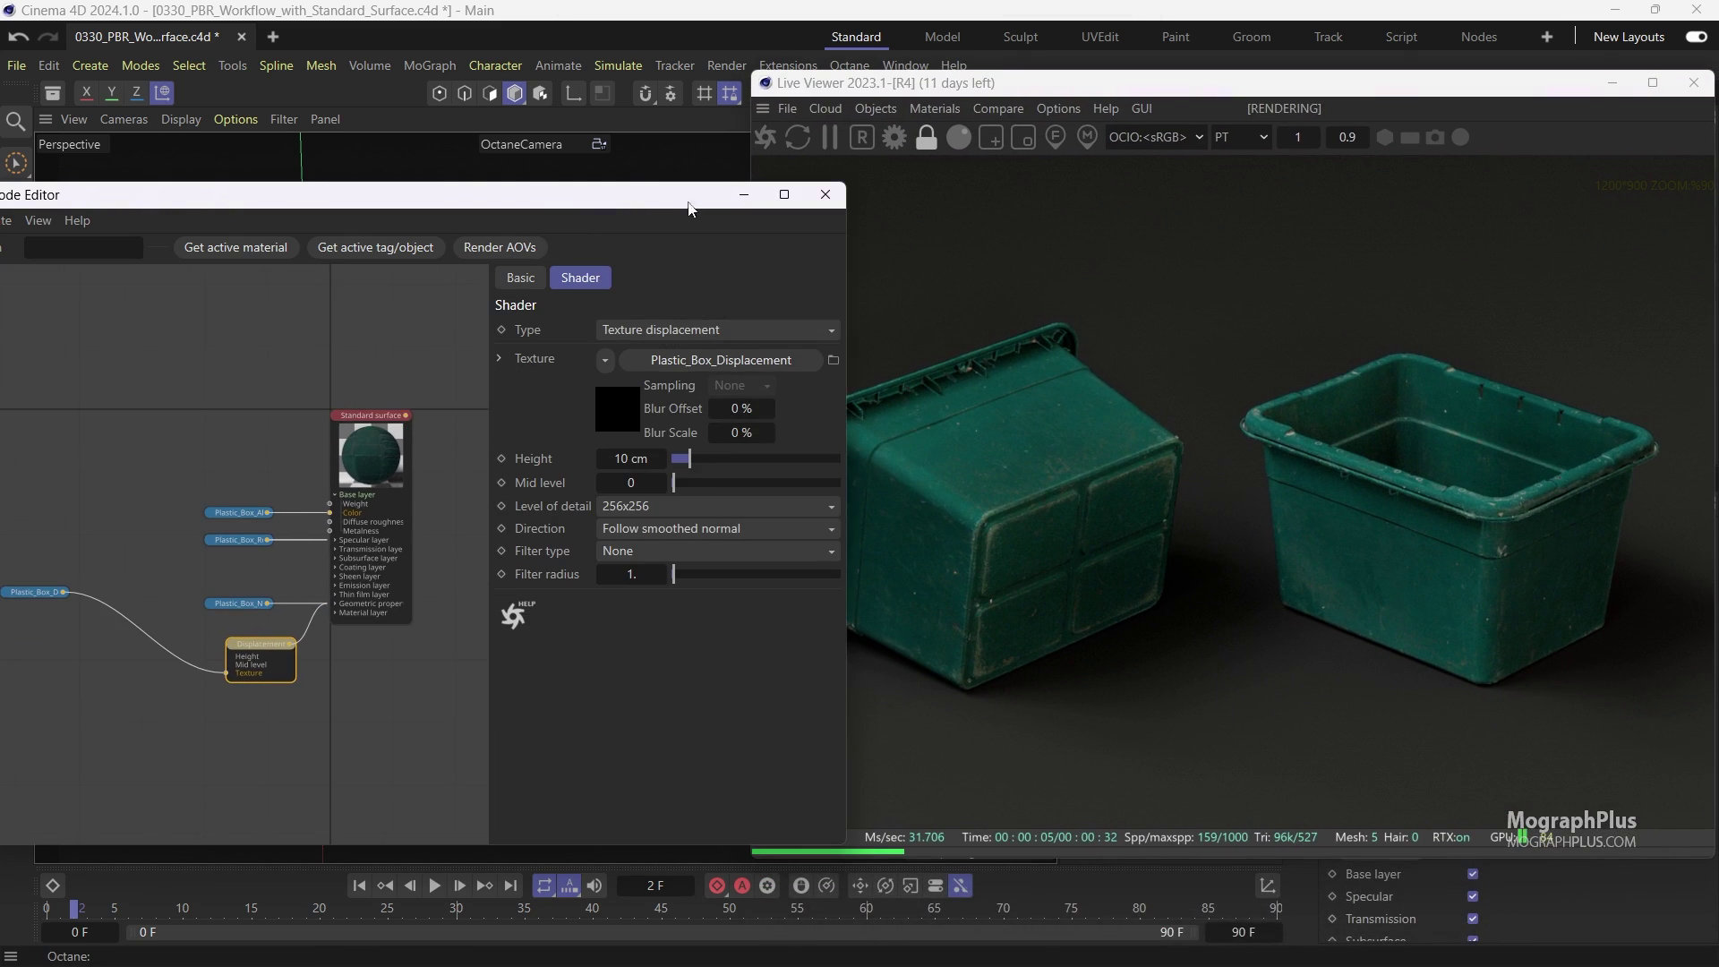
Bring the Node Editor fully into view, expand the albedo texture node's preview and place the node higher beside the Standard surface
left_click_drag(689, 200, 913, 183)
scroll(464, 492, "up", 3)
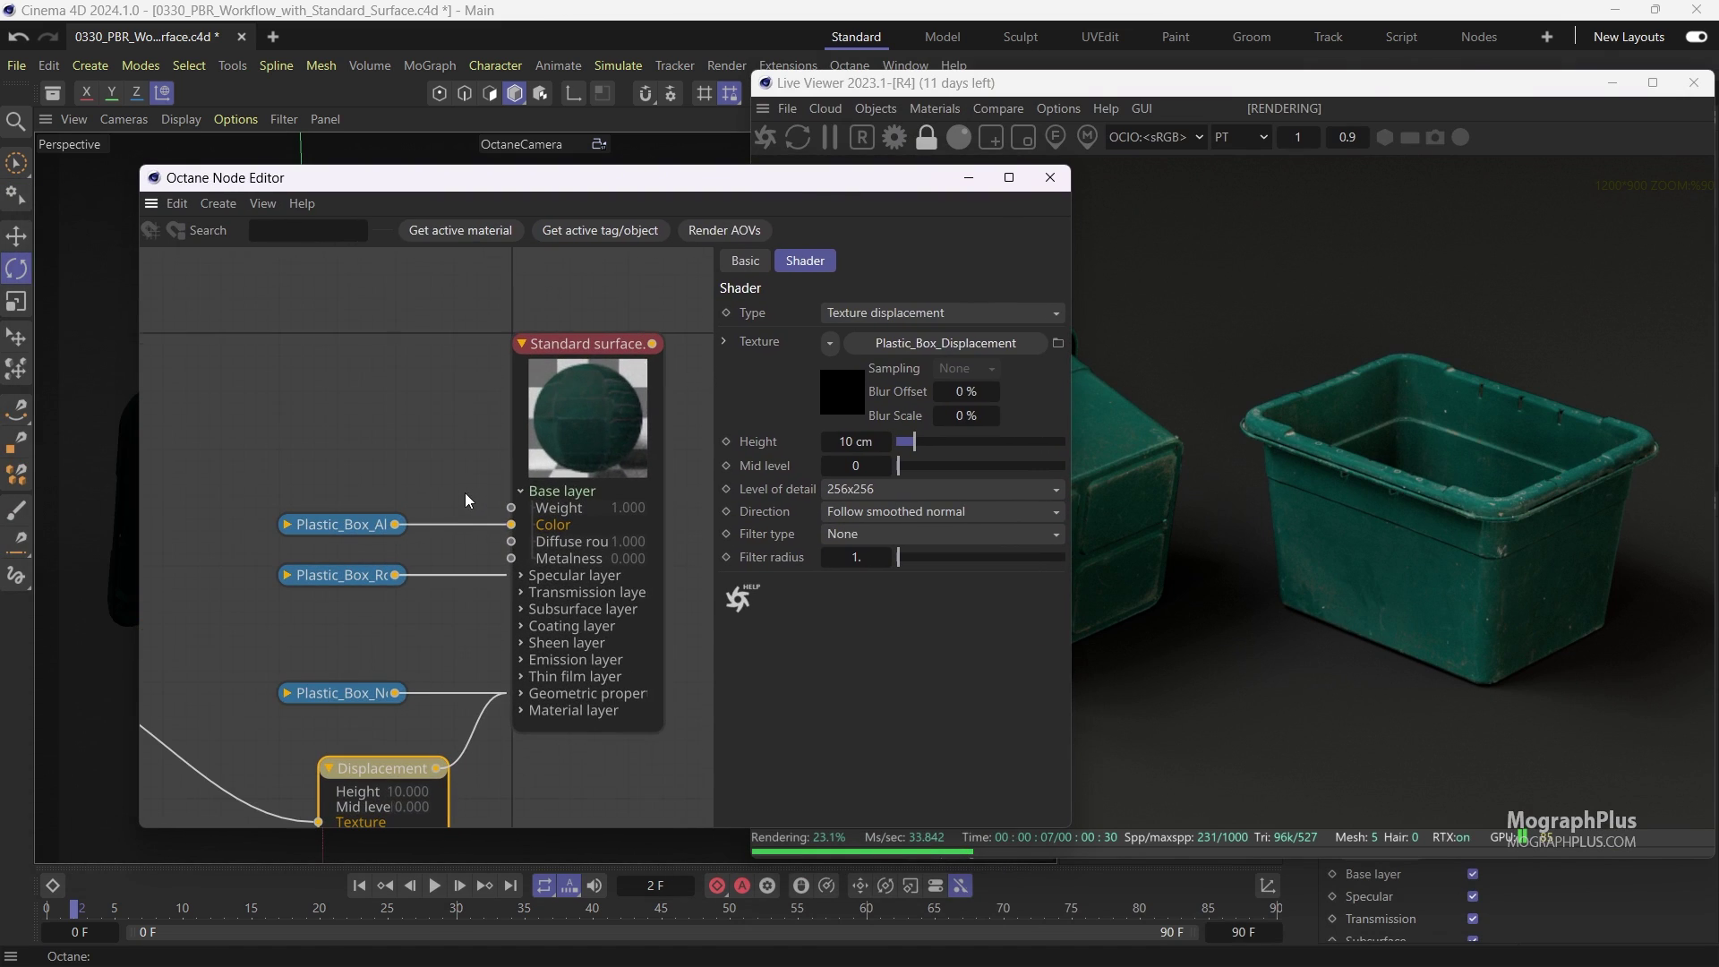
left_click(286, 525)
left_click_drag(309, 522, 288, 251)
scroll(389, 523, "down", 1)
middle_click_drag(390, 523, 370, 513)
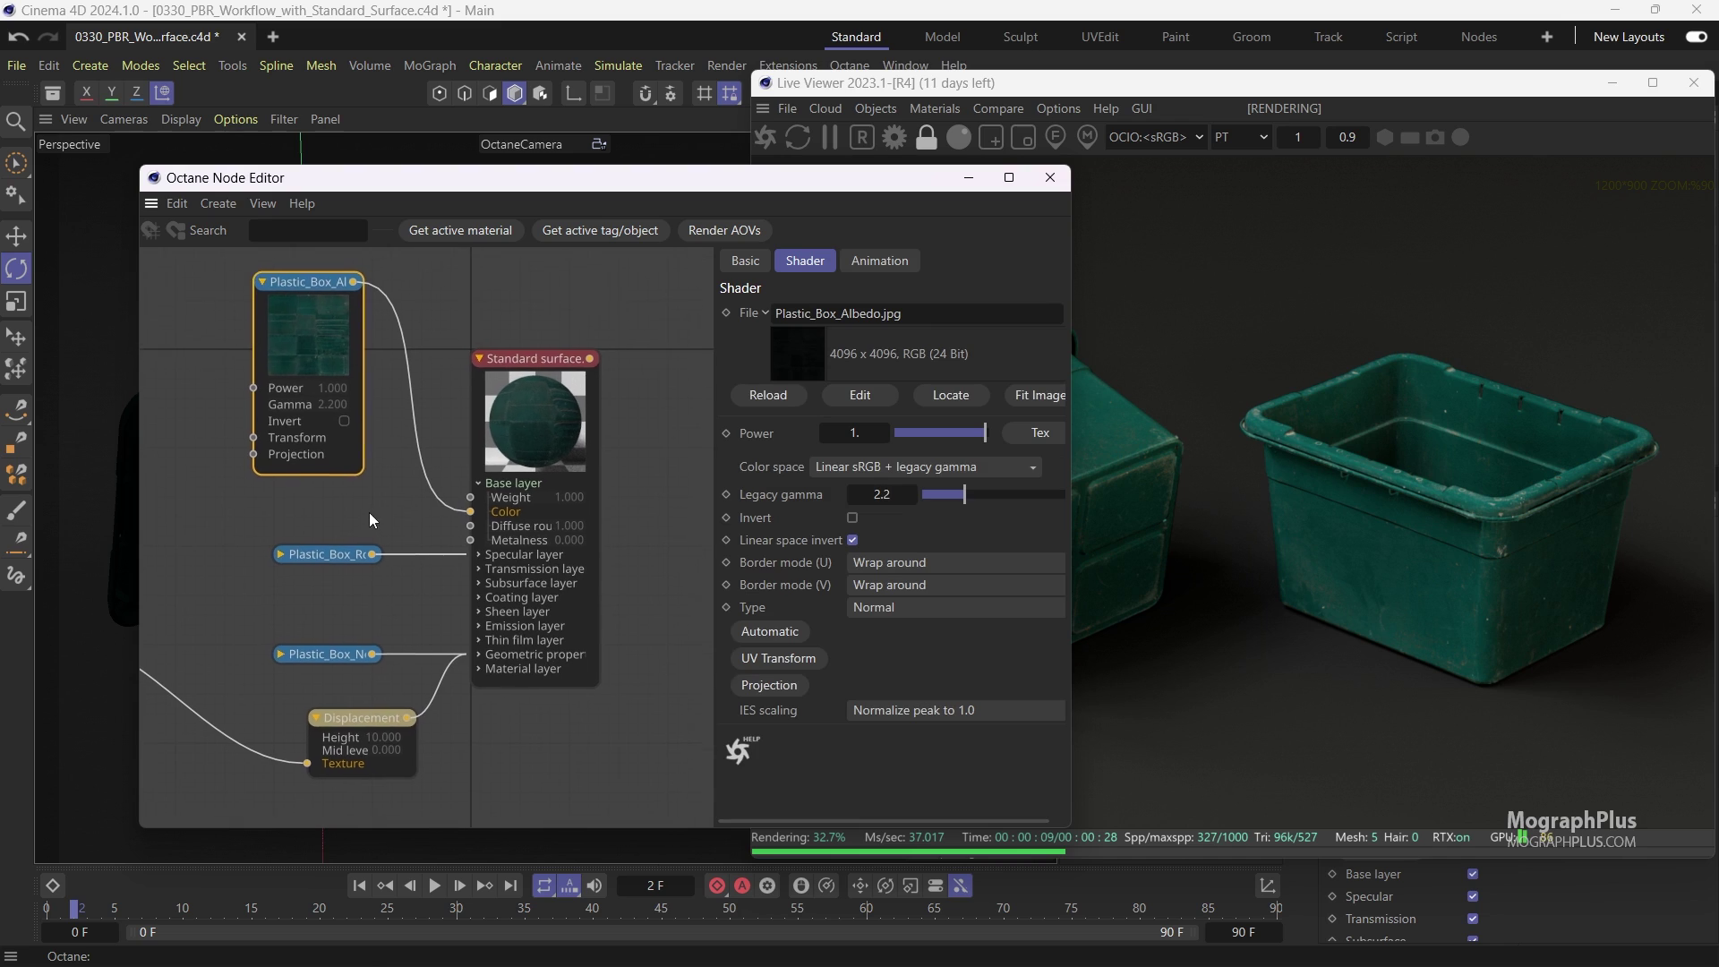
Expand the Specular layer inputs on the Standard surface node and separate the roughness texture node from the specular one
left_click(478, 554)
left_click(491, 529)
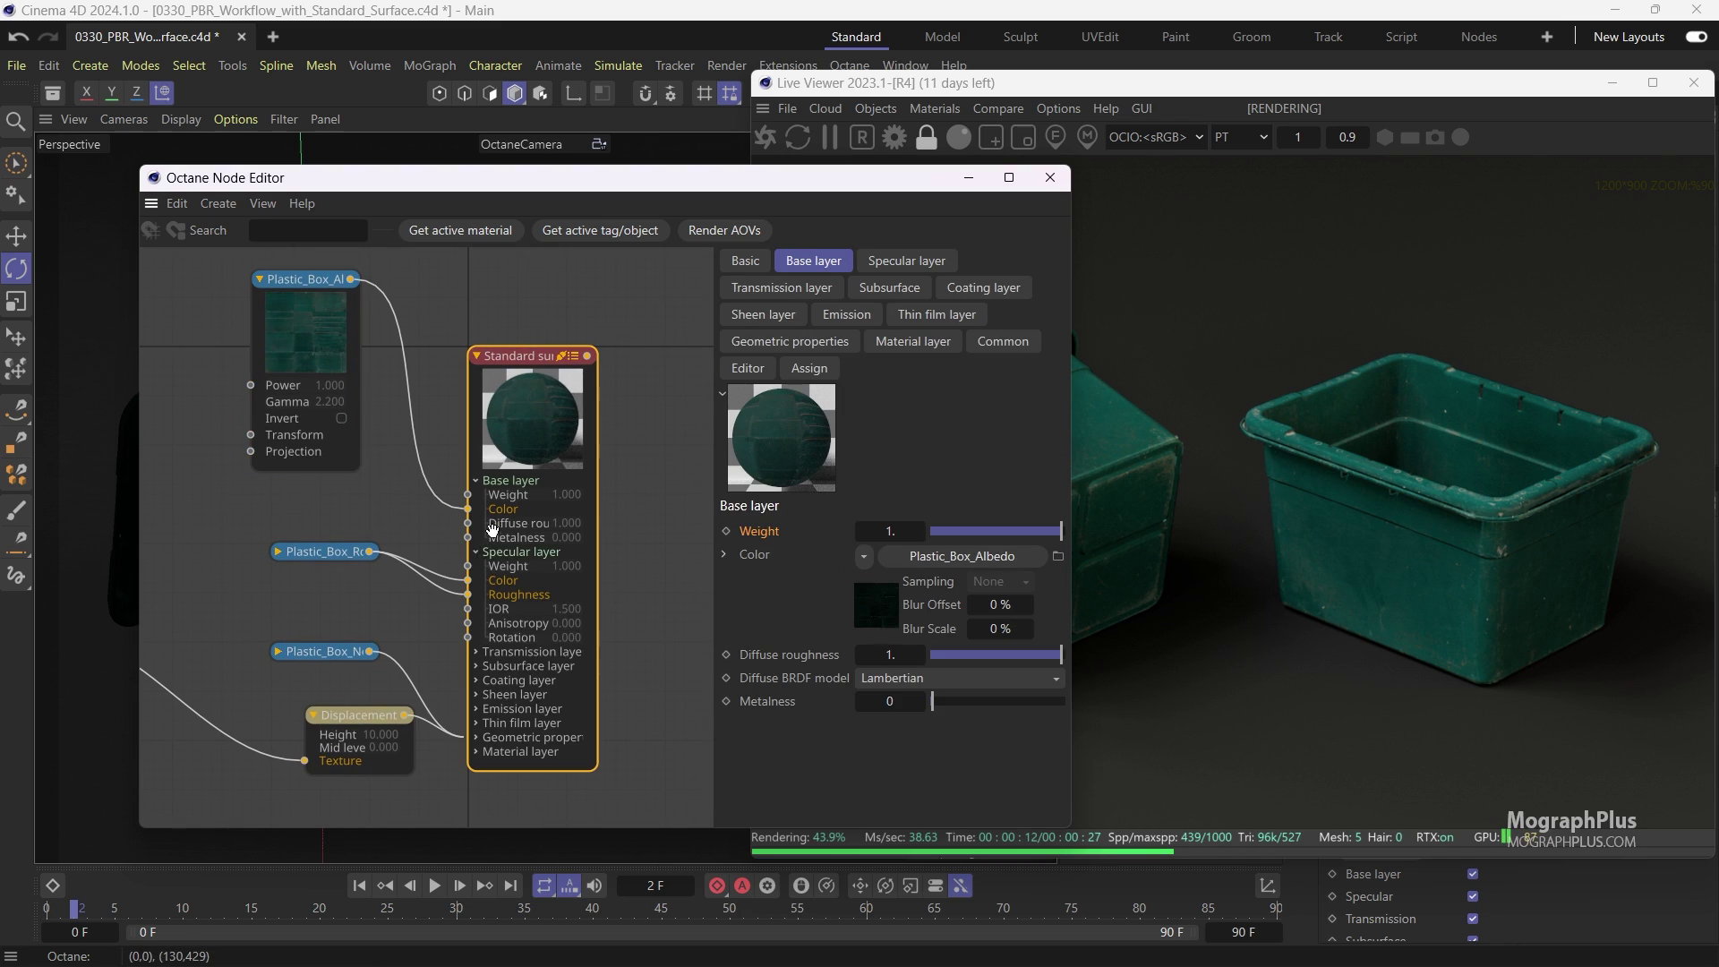
scroll(491, 529, "down", 3)
left_click_drag(387, 543, 372, 579)
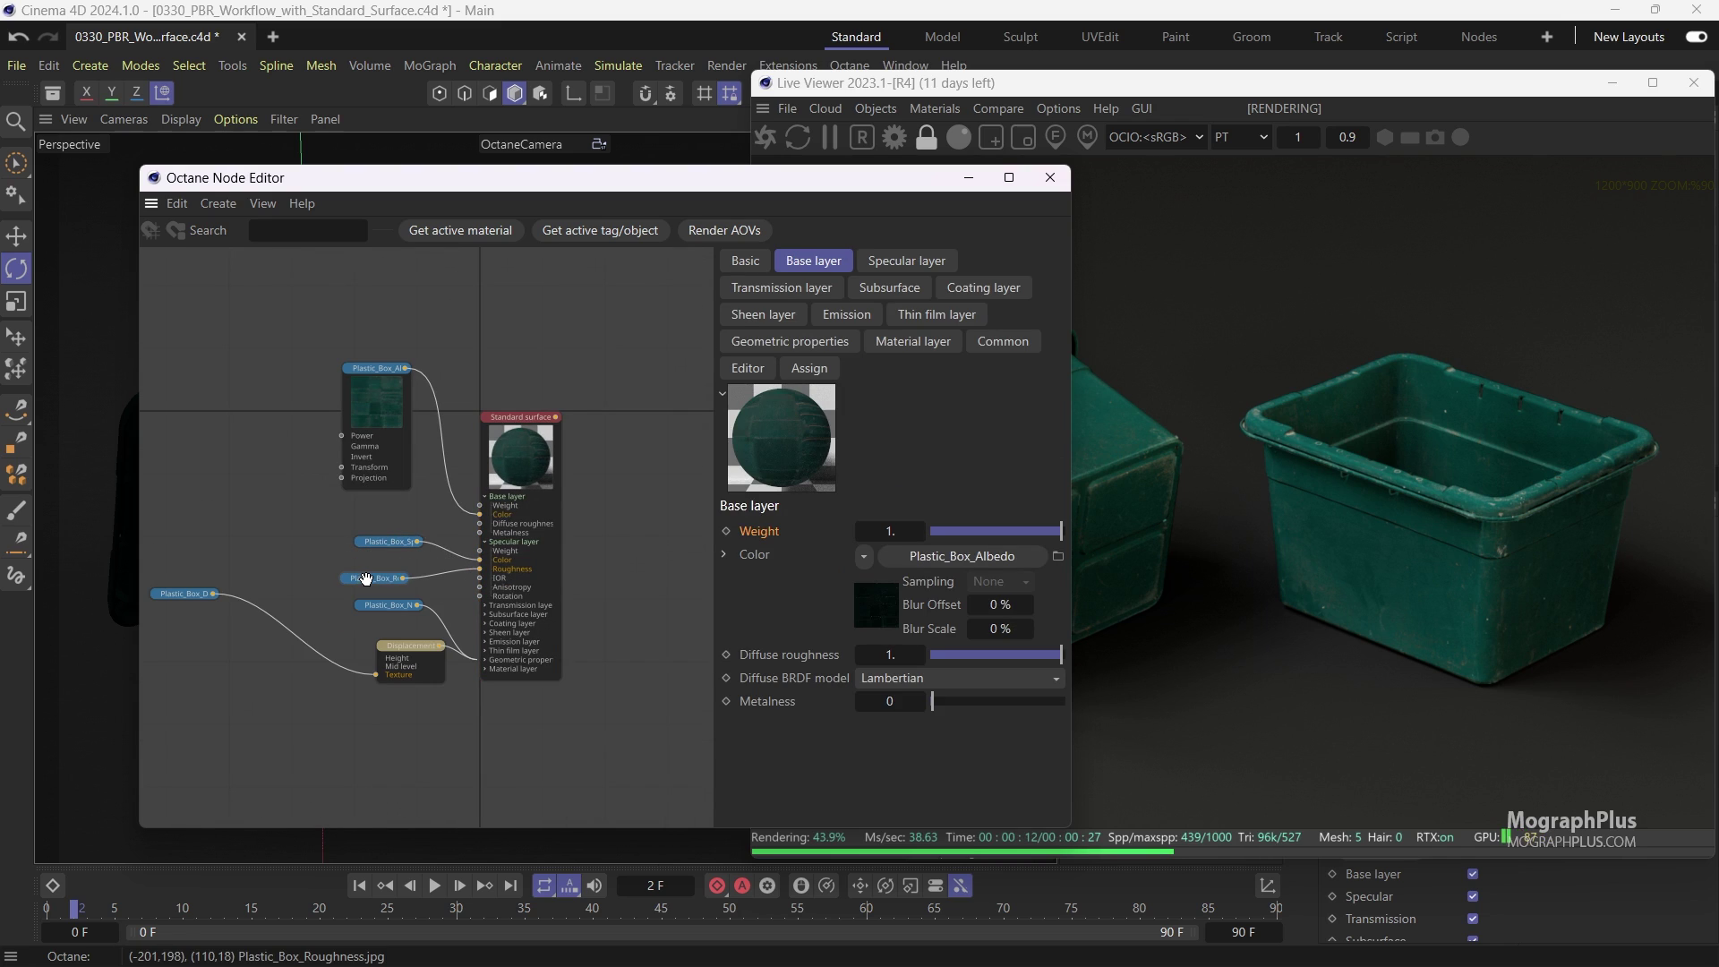
Expand the specular texture node's preview and move the node out to the left of the other textures
left_click(417, 543)
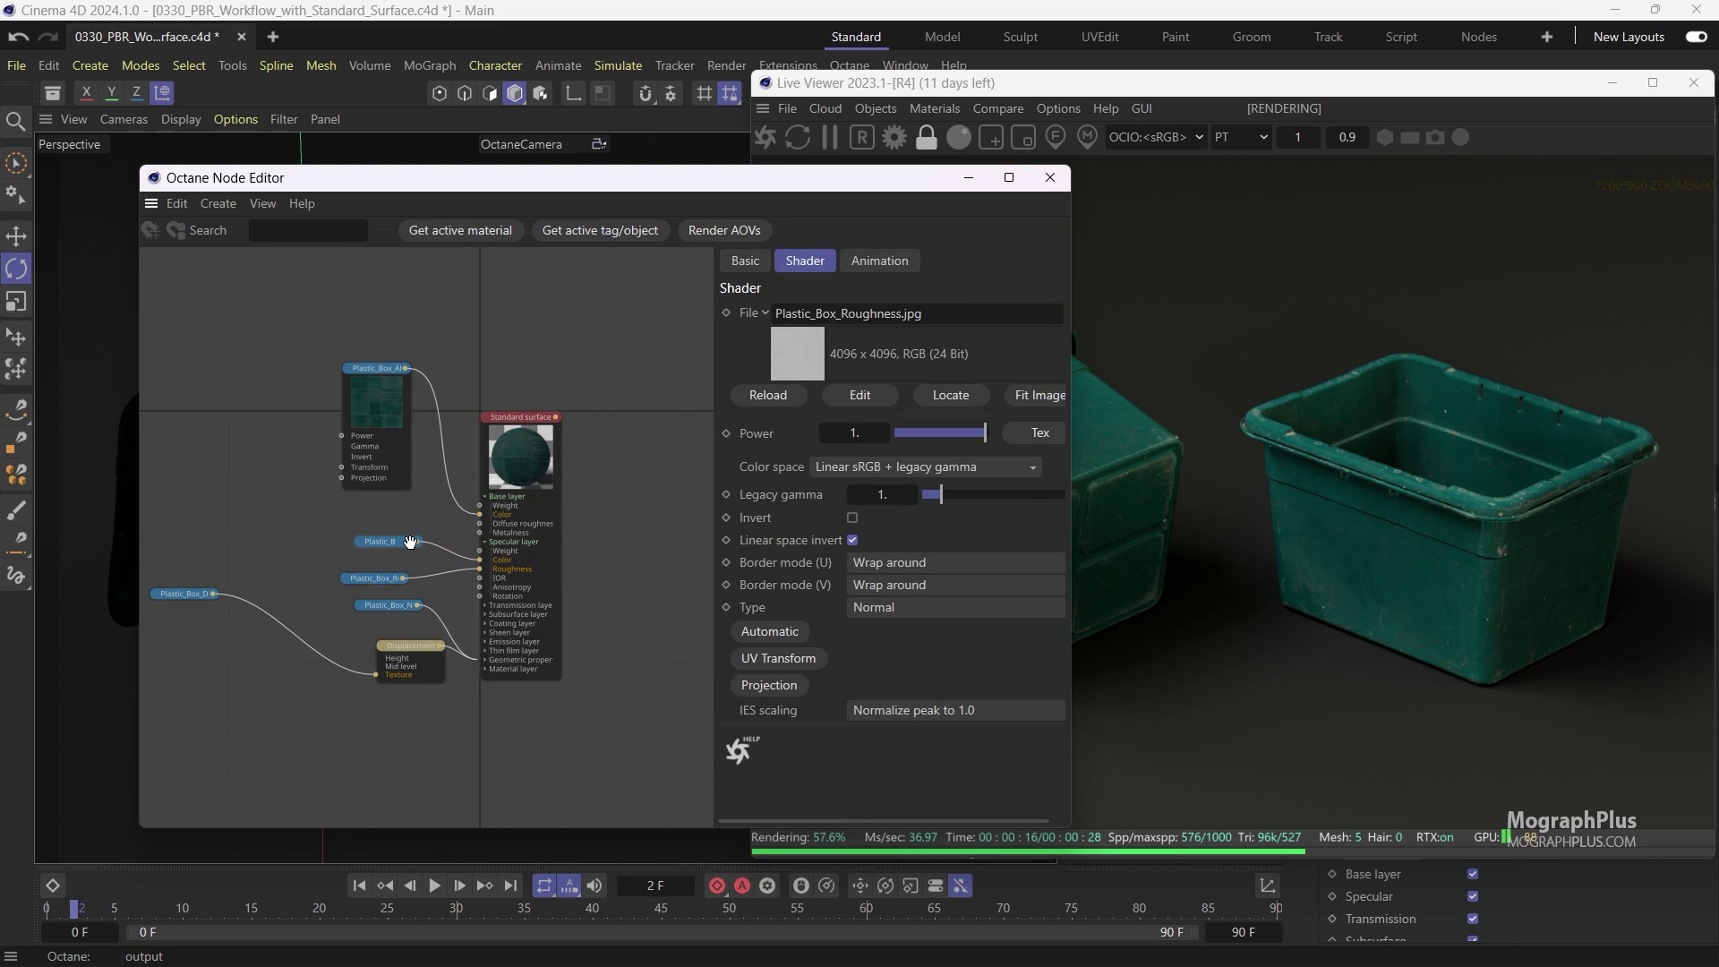
scroll(418, 548, "up", 2)
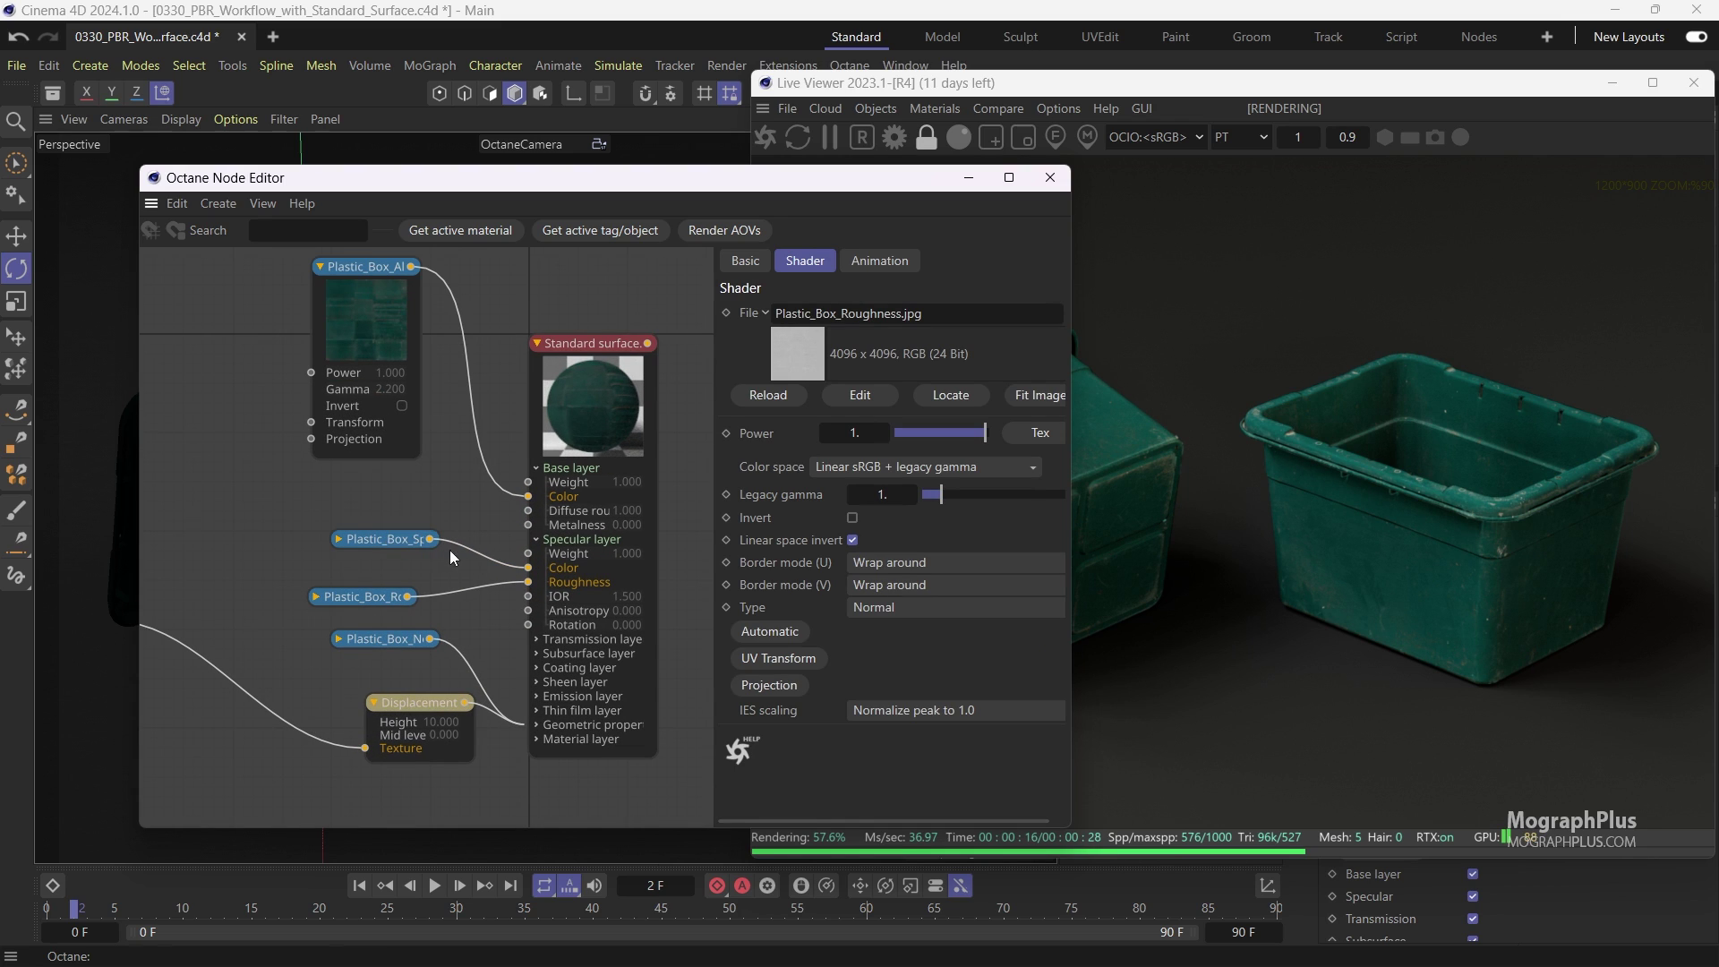
left_click(339, 539)
left_click_drag(358, 540, 197, 442)
Move the Displacement node further below the normal texture and expand the Geometric properties inputs on the Standard surface node
scroll(389, 533, "down", 2)
middle_click_drag(405, 588, 471, 546)
left_click_drag(478, 631, 456, 701)
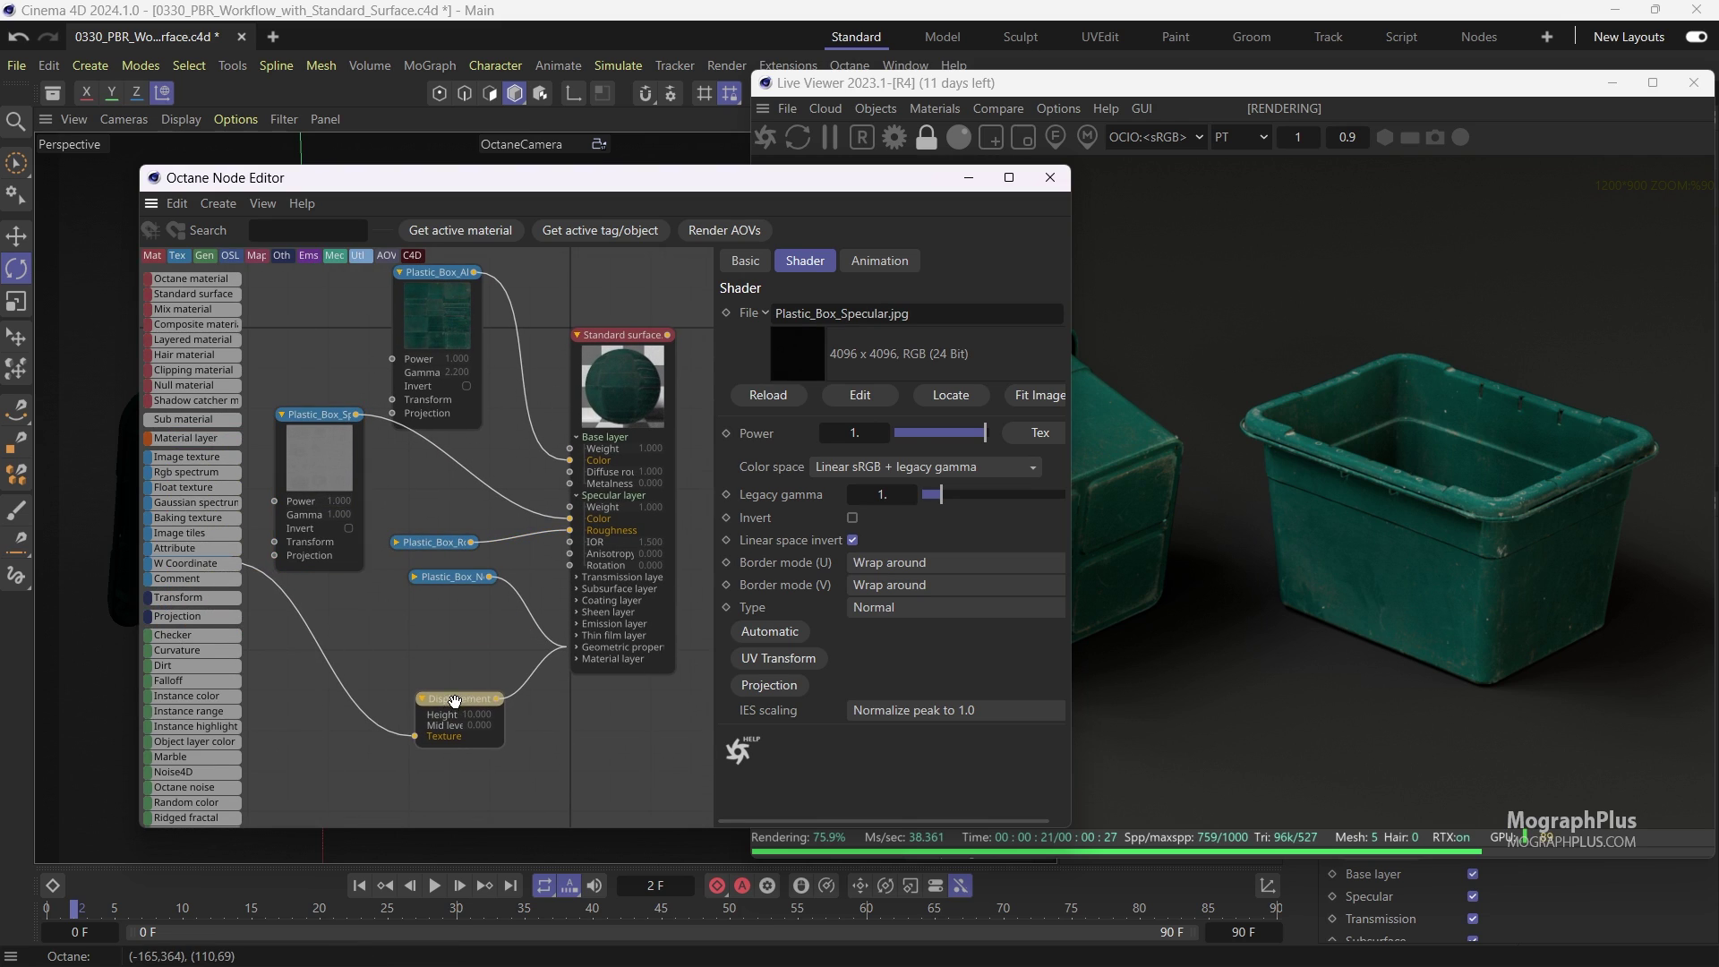
scroll(577, 657, "up", 2)
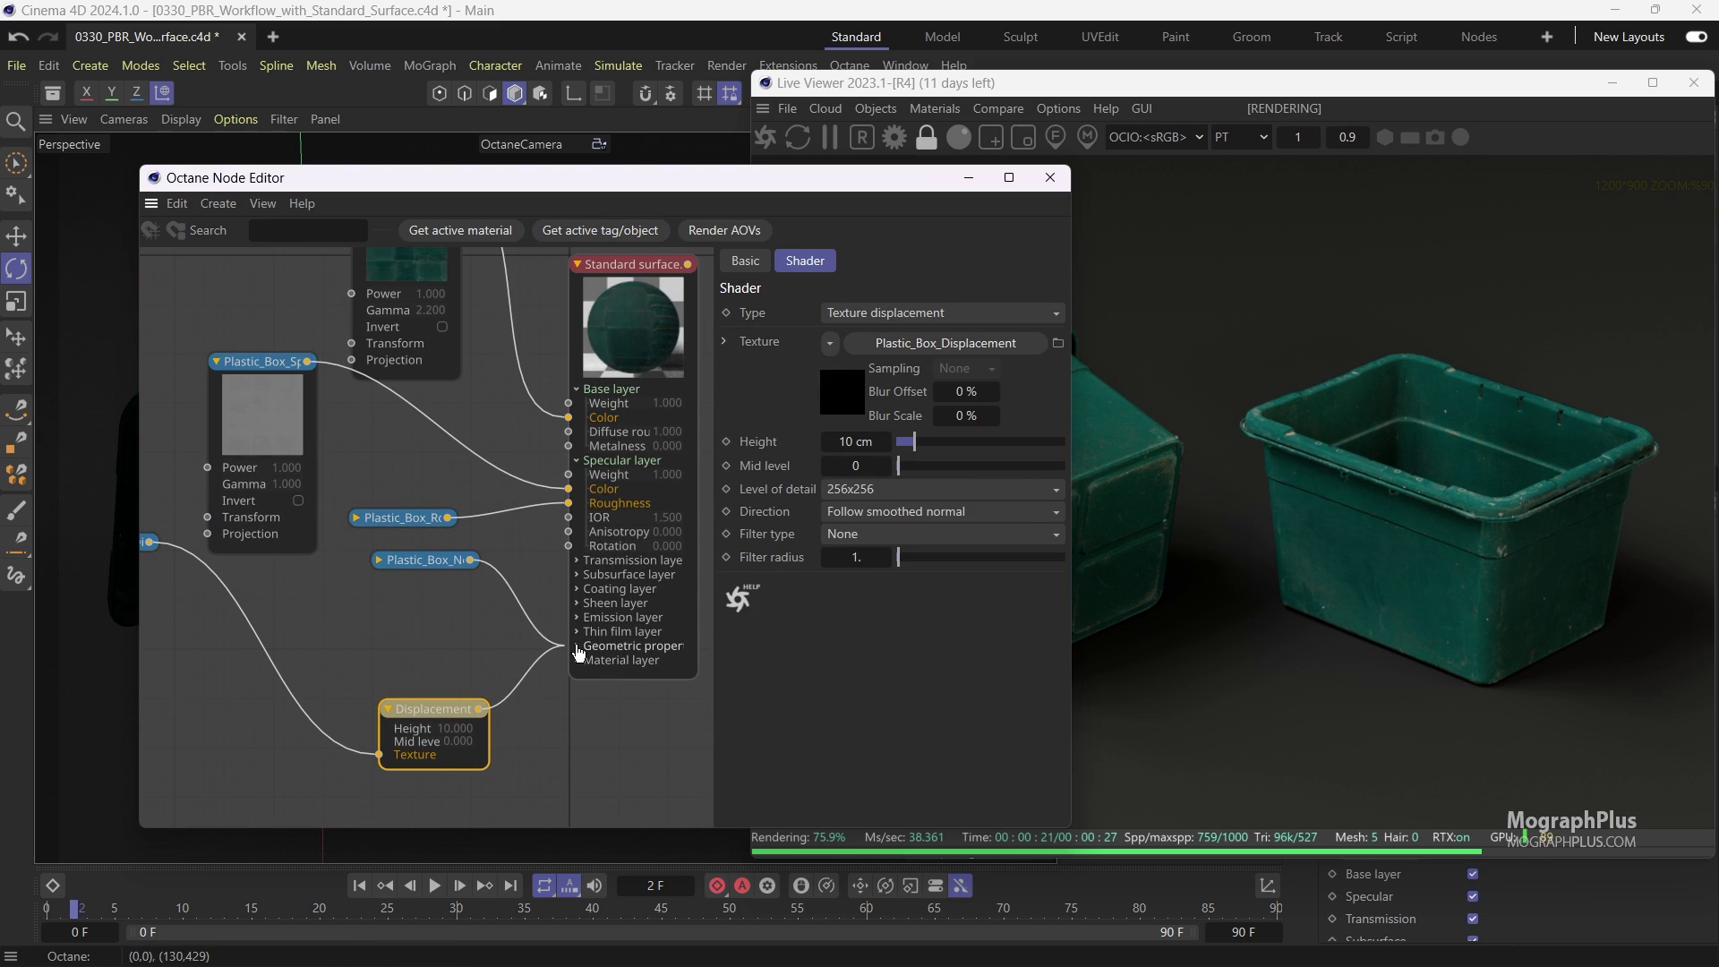
left_click(574, 645)
scroll(542, 617, "down", 1)
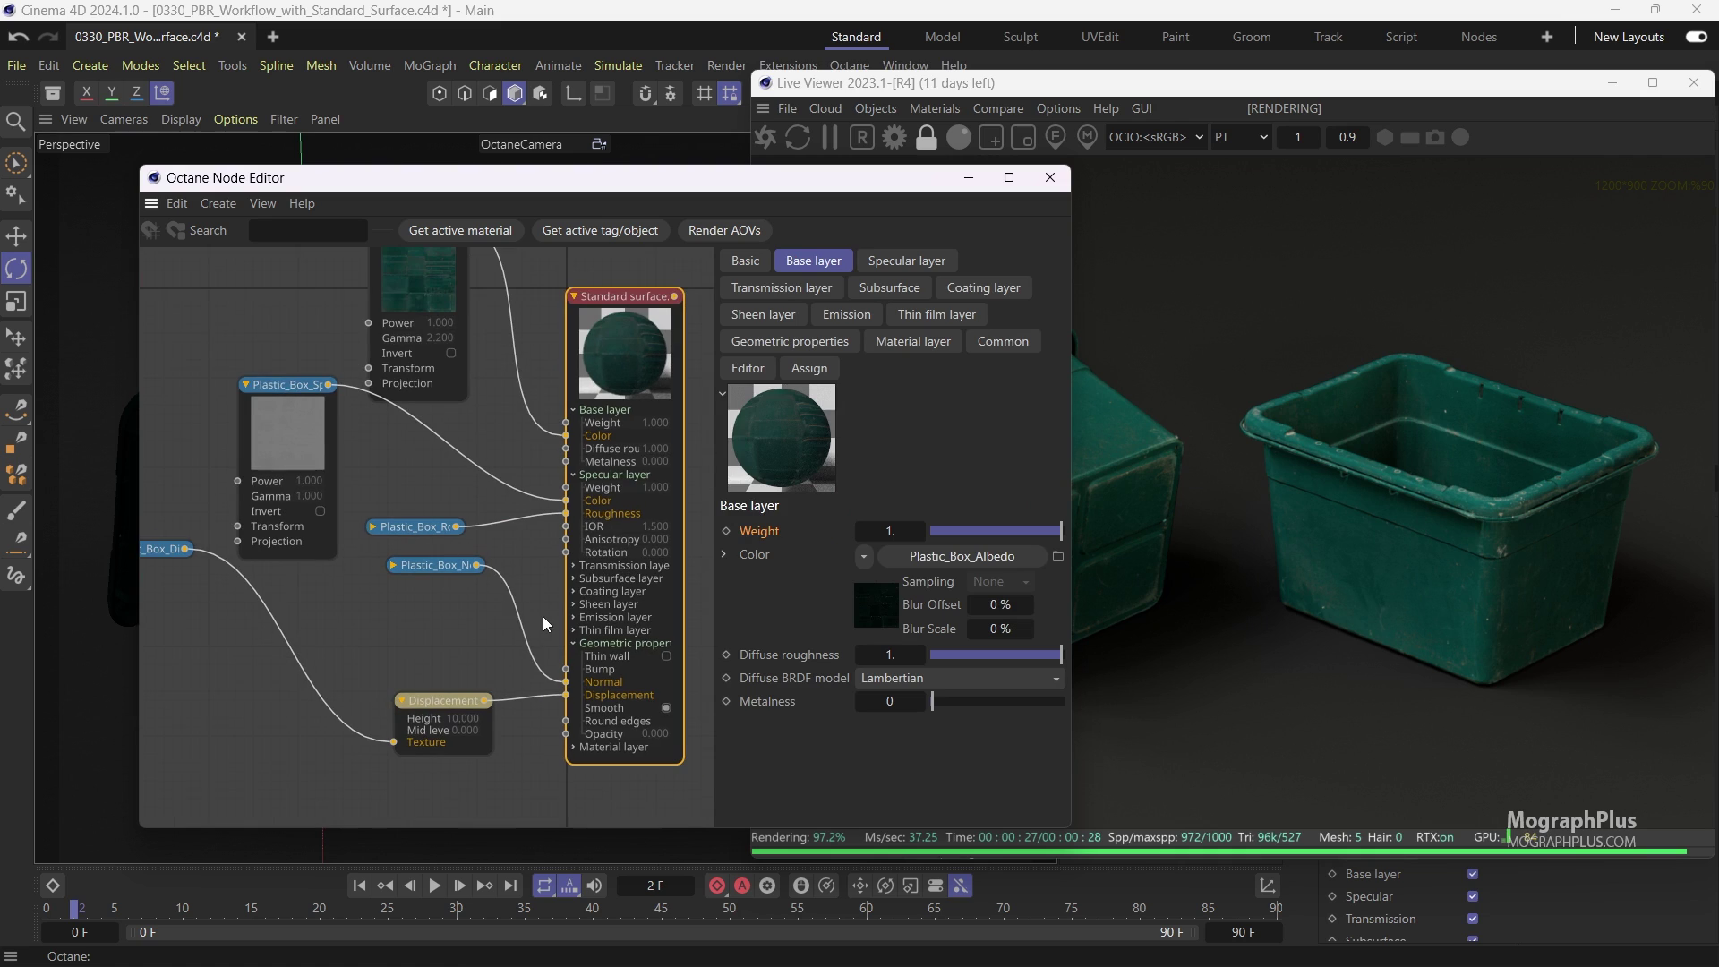
Expand the previews of the normal and displacement texture nodes, placing the displacement texture beside the Displacement node
left_click(391, 565)
scroll(389, 566, "down", 1)
left_click(437, 554)
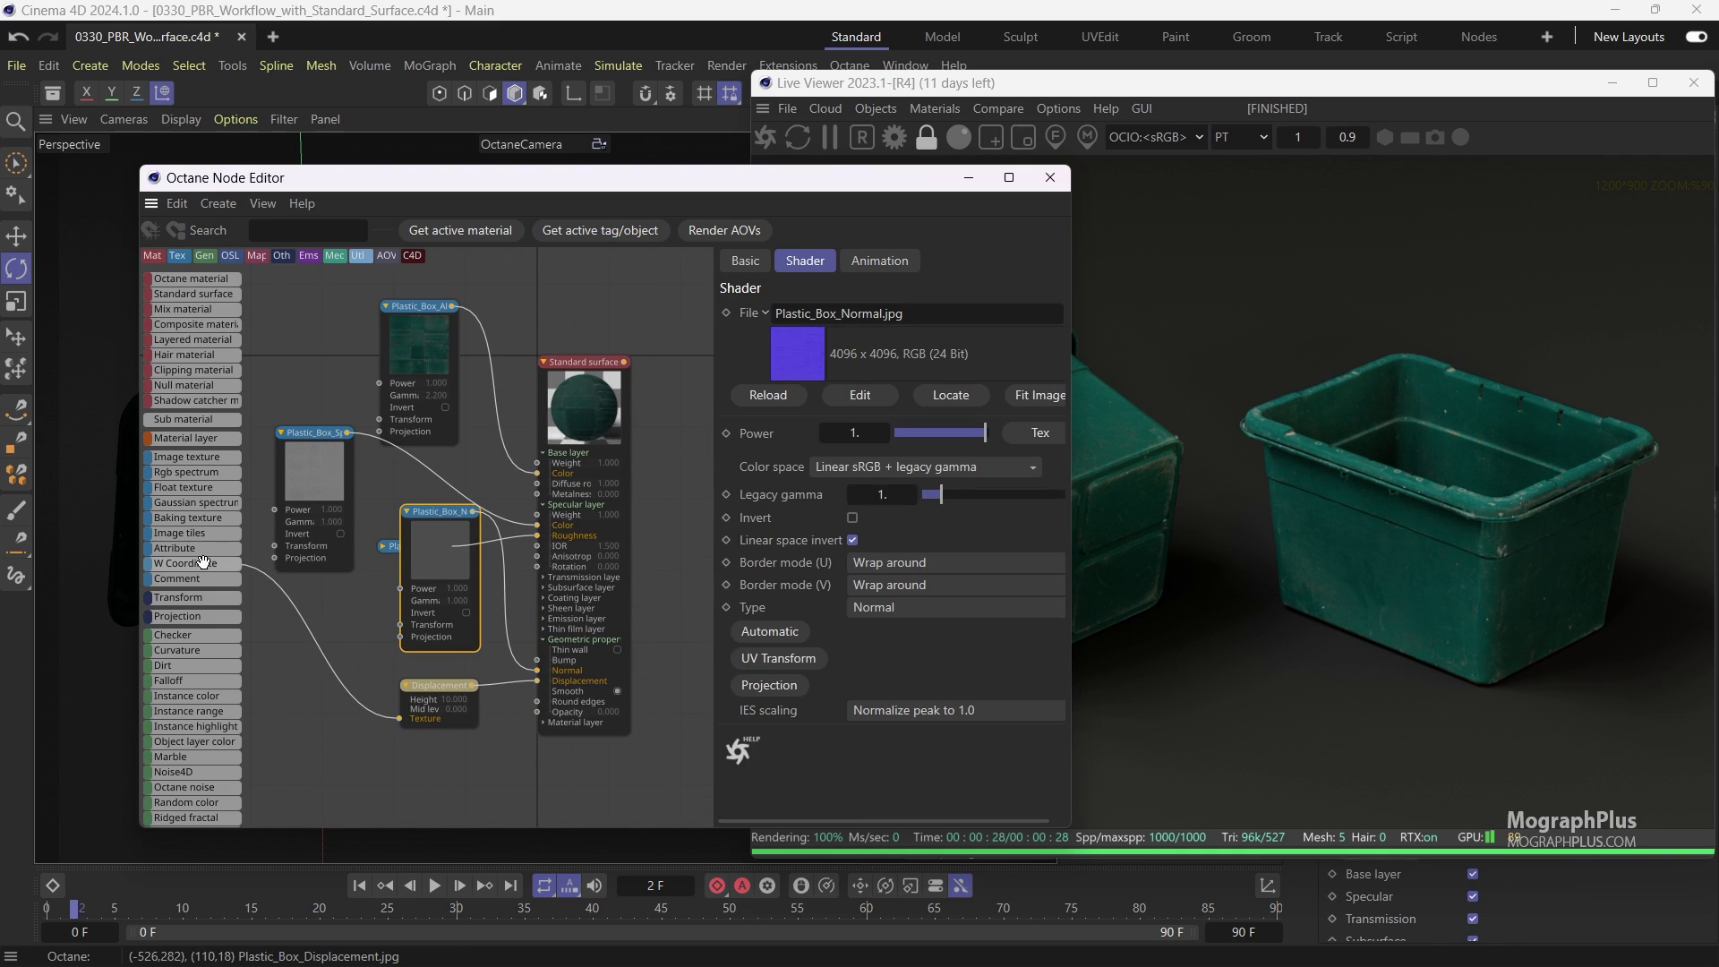
left_click_drag(293, 659, 303, 748)
key("Delete")
middle_click_drag(315, 618, 412, 637)
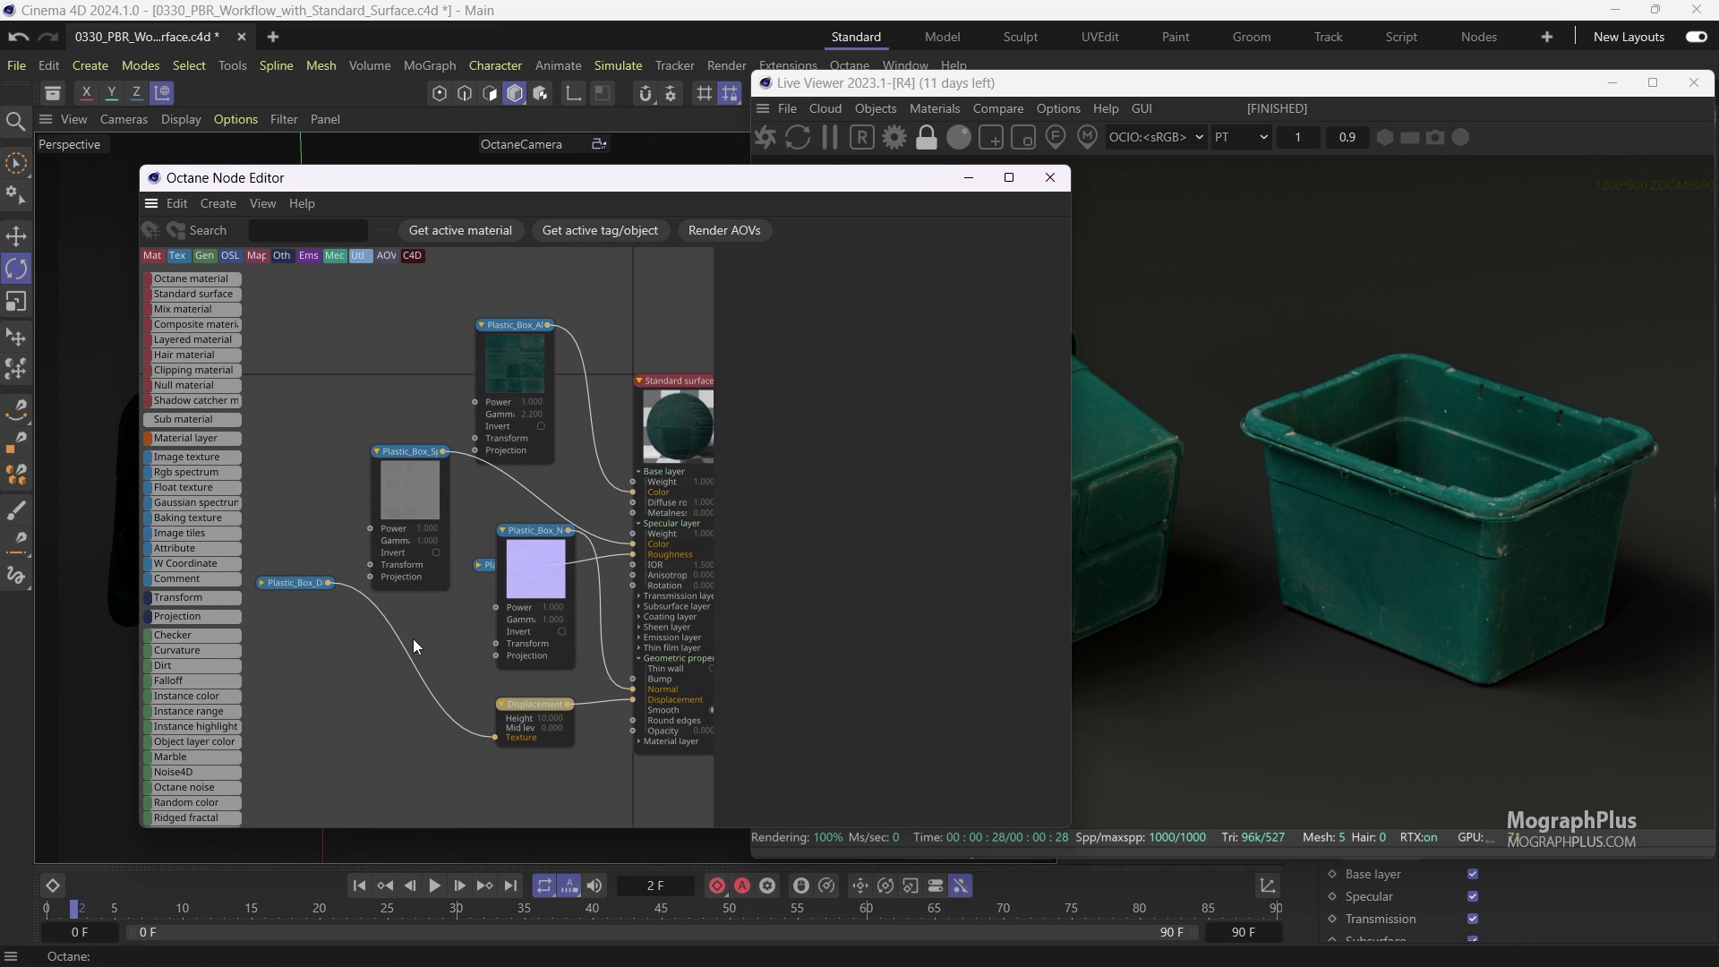
left_click_drag(294, 582, 366, 707)
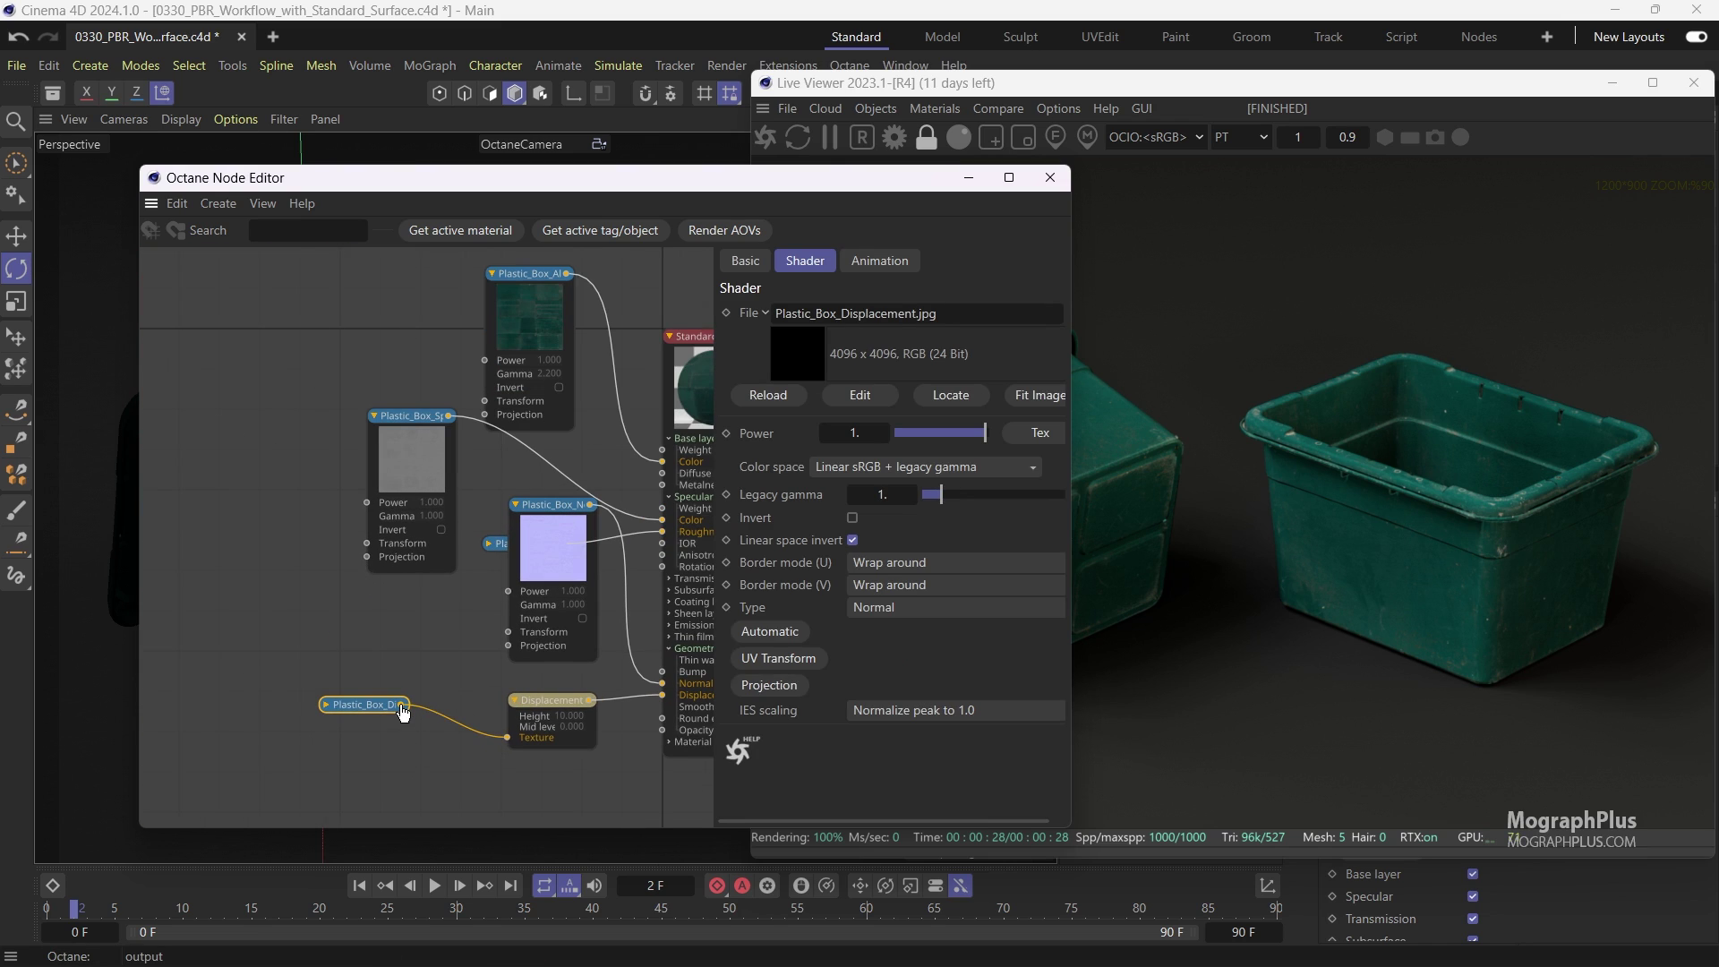
left_click(327, 704)
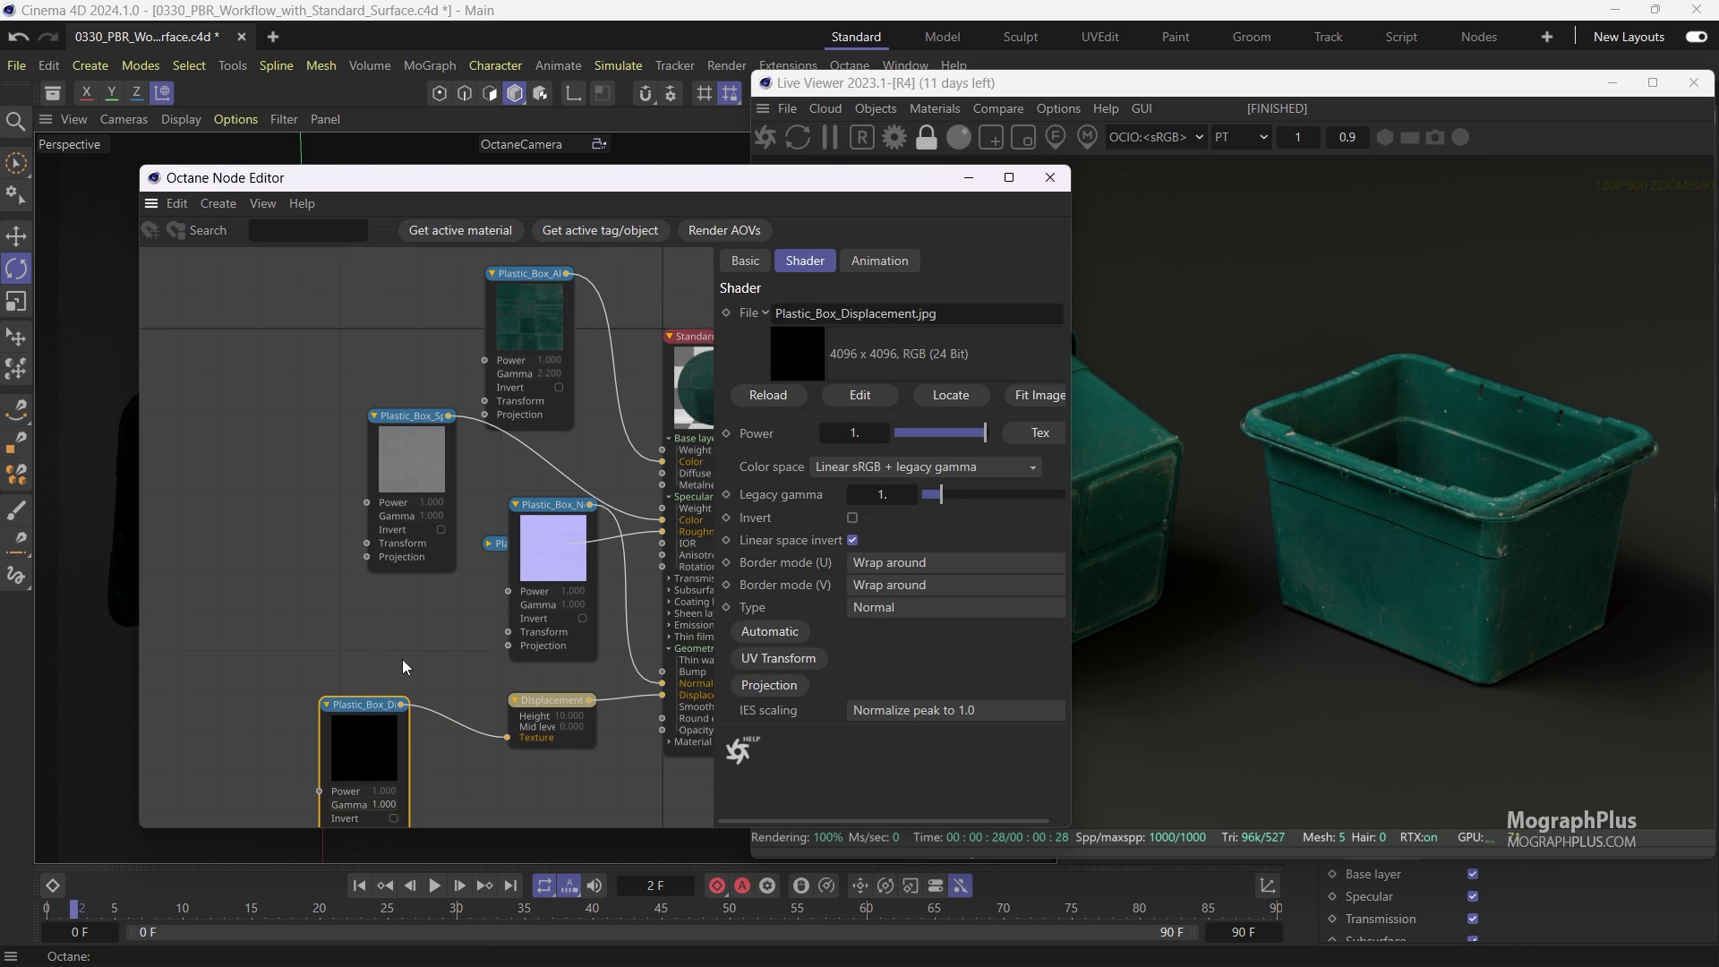
Move the Standard surface node further right and shift the Displacement and normal texture nodes down to clear the roughness texture
scroll(357, 664, "down", 3)
left_click_drag(561, 498, 666, 479)
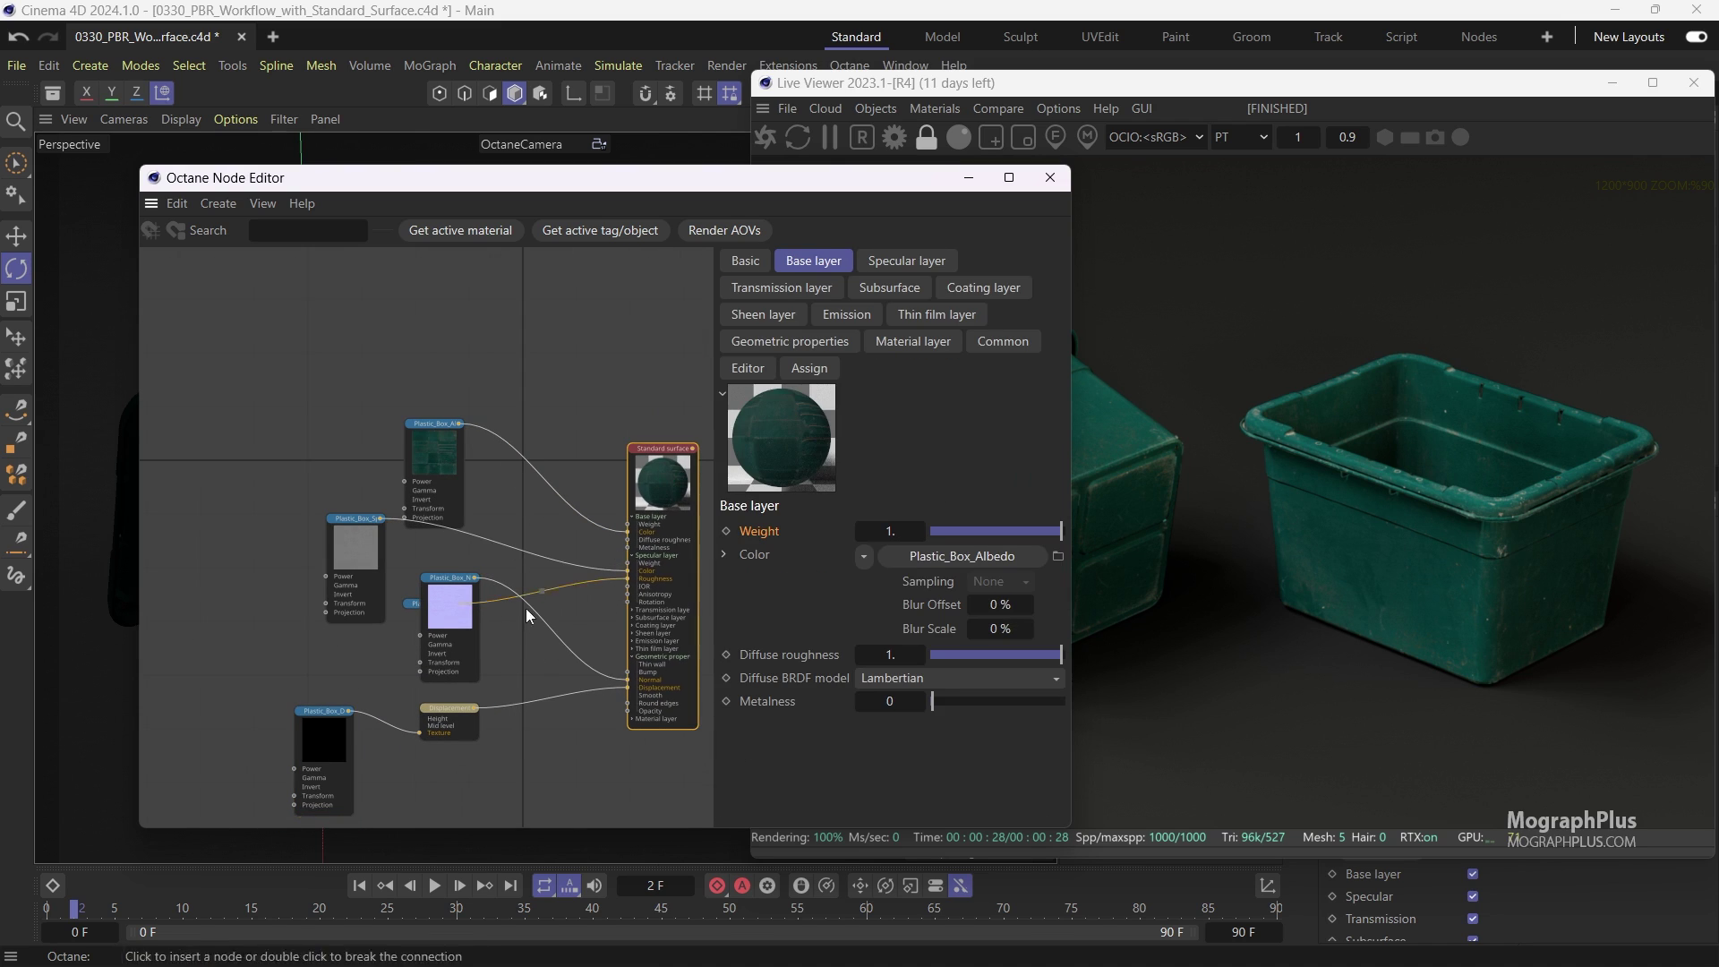
left_click_drag(448, 716, 464, 774)
left_click_drag(464, 665, 462, 734)
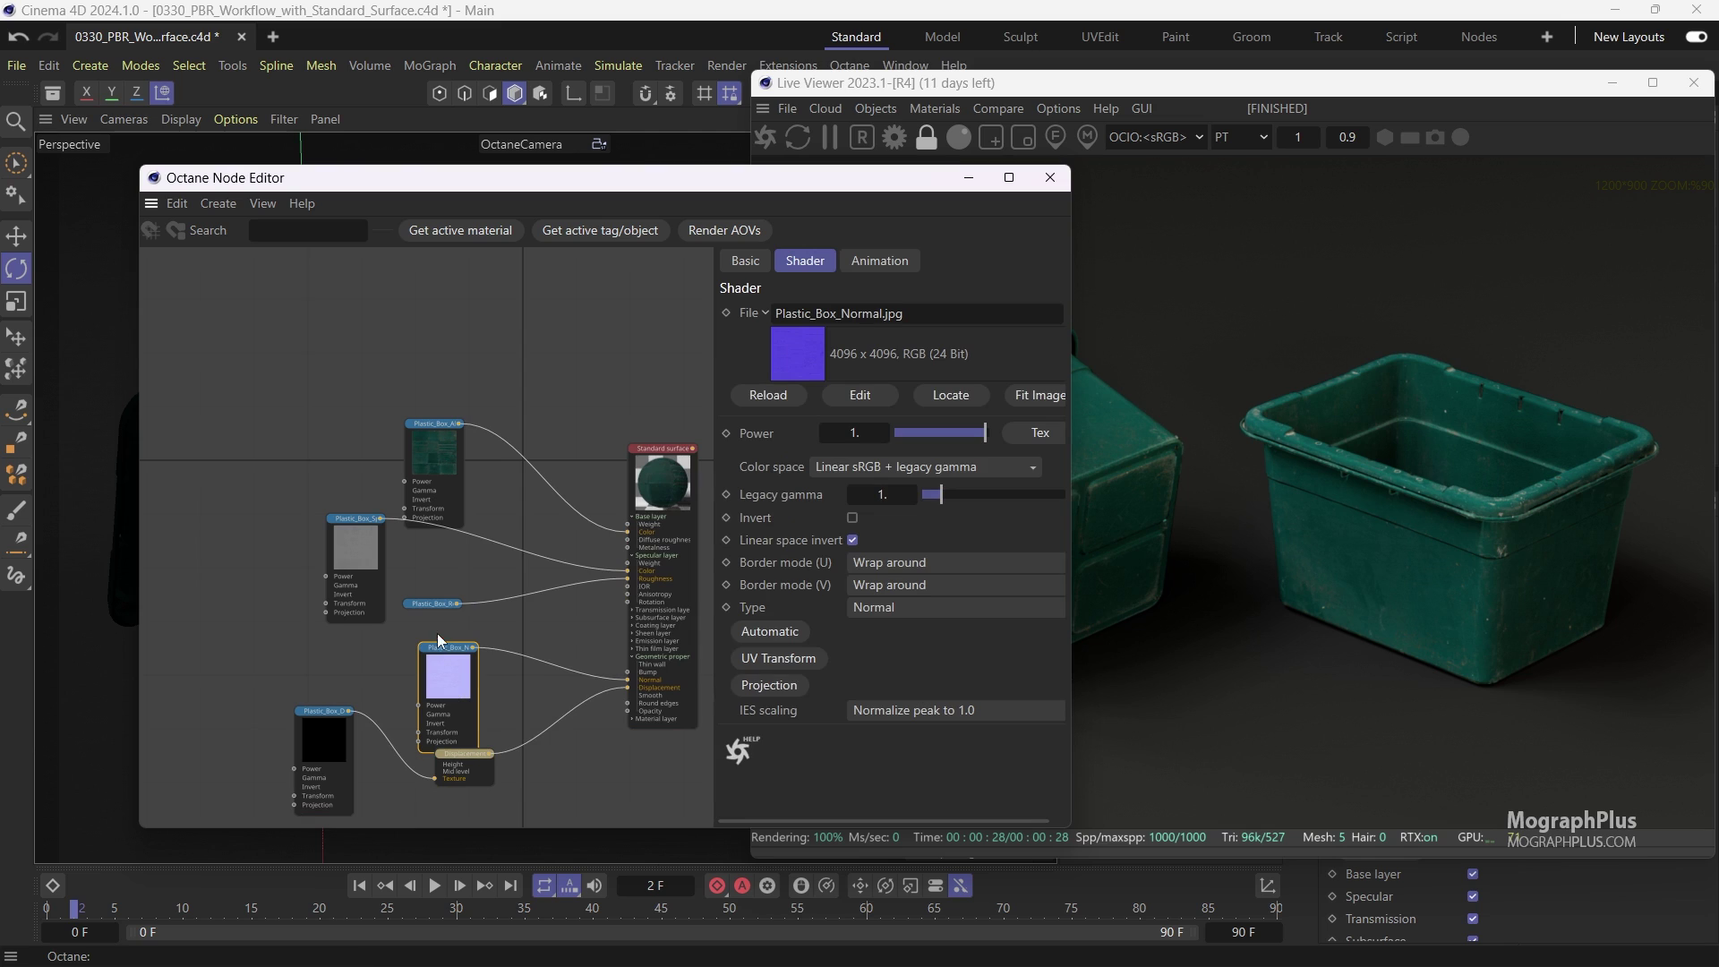
Expand the roughness texture node's preview and move it left of the normal map, shifting the specular texture up and left
scroll(424, 604, "up", 4)
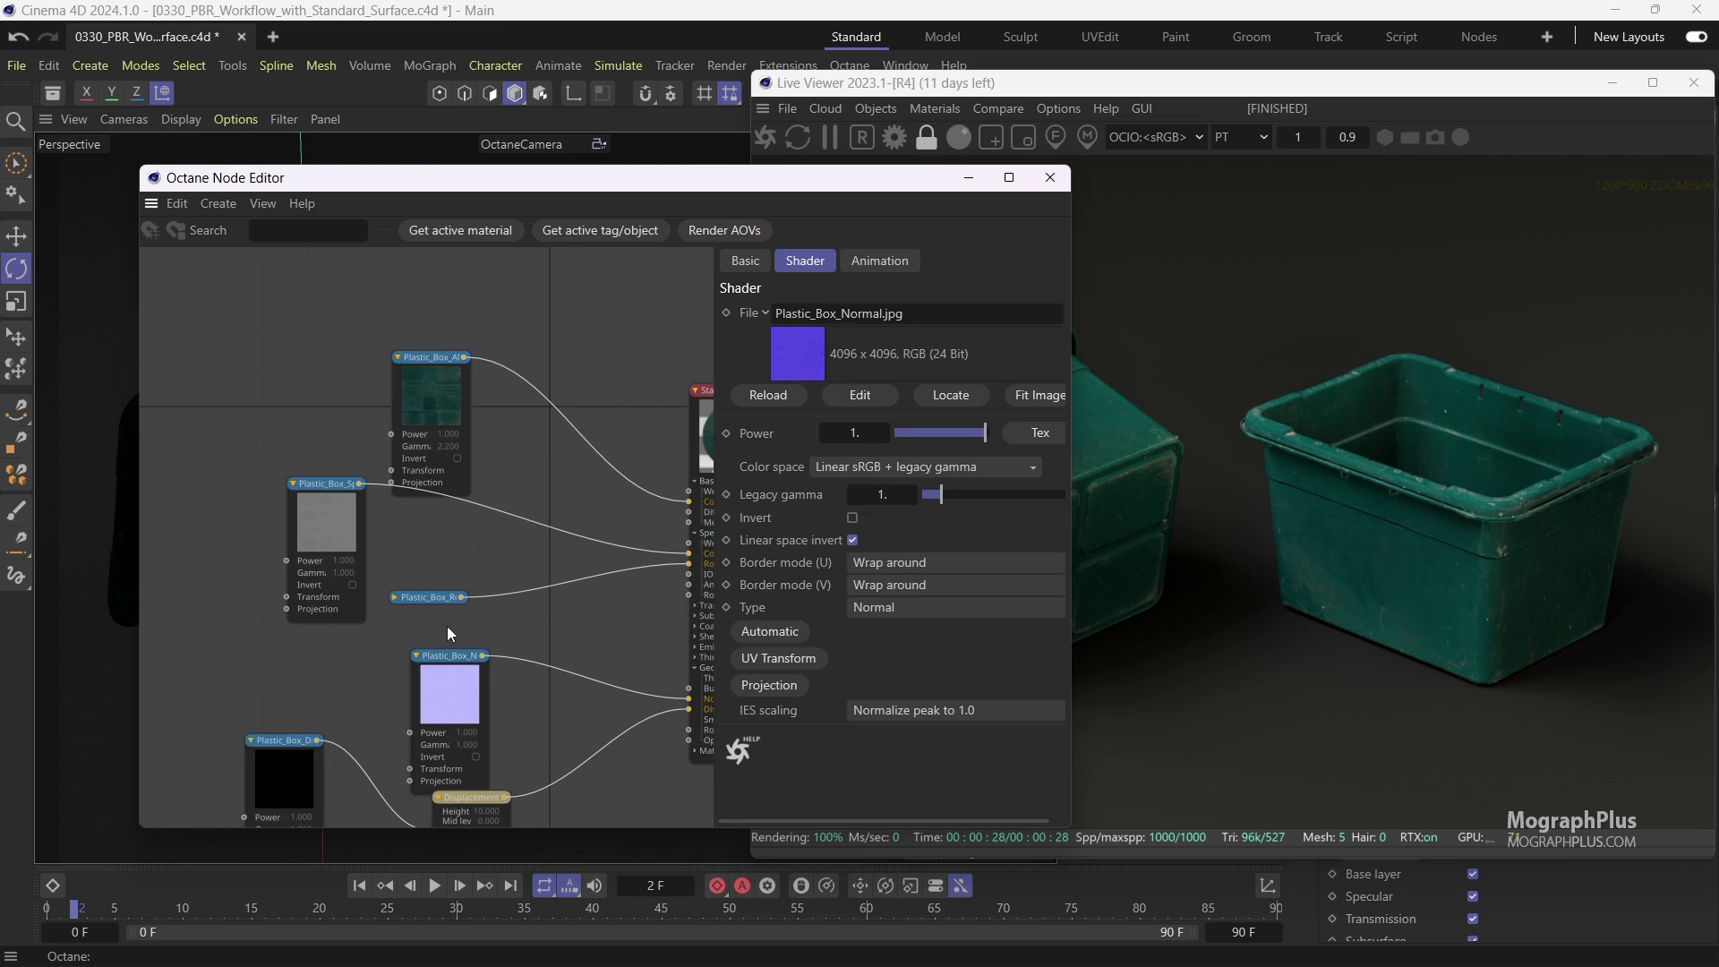
left_click(373, 592)
left_click(374, 592)
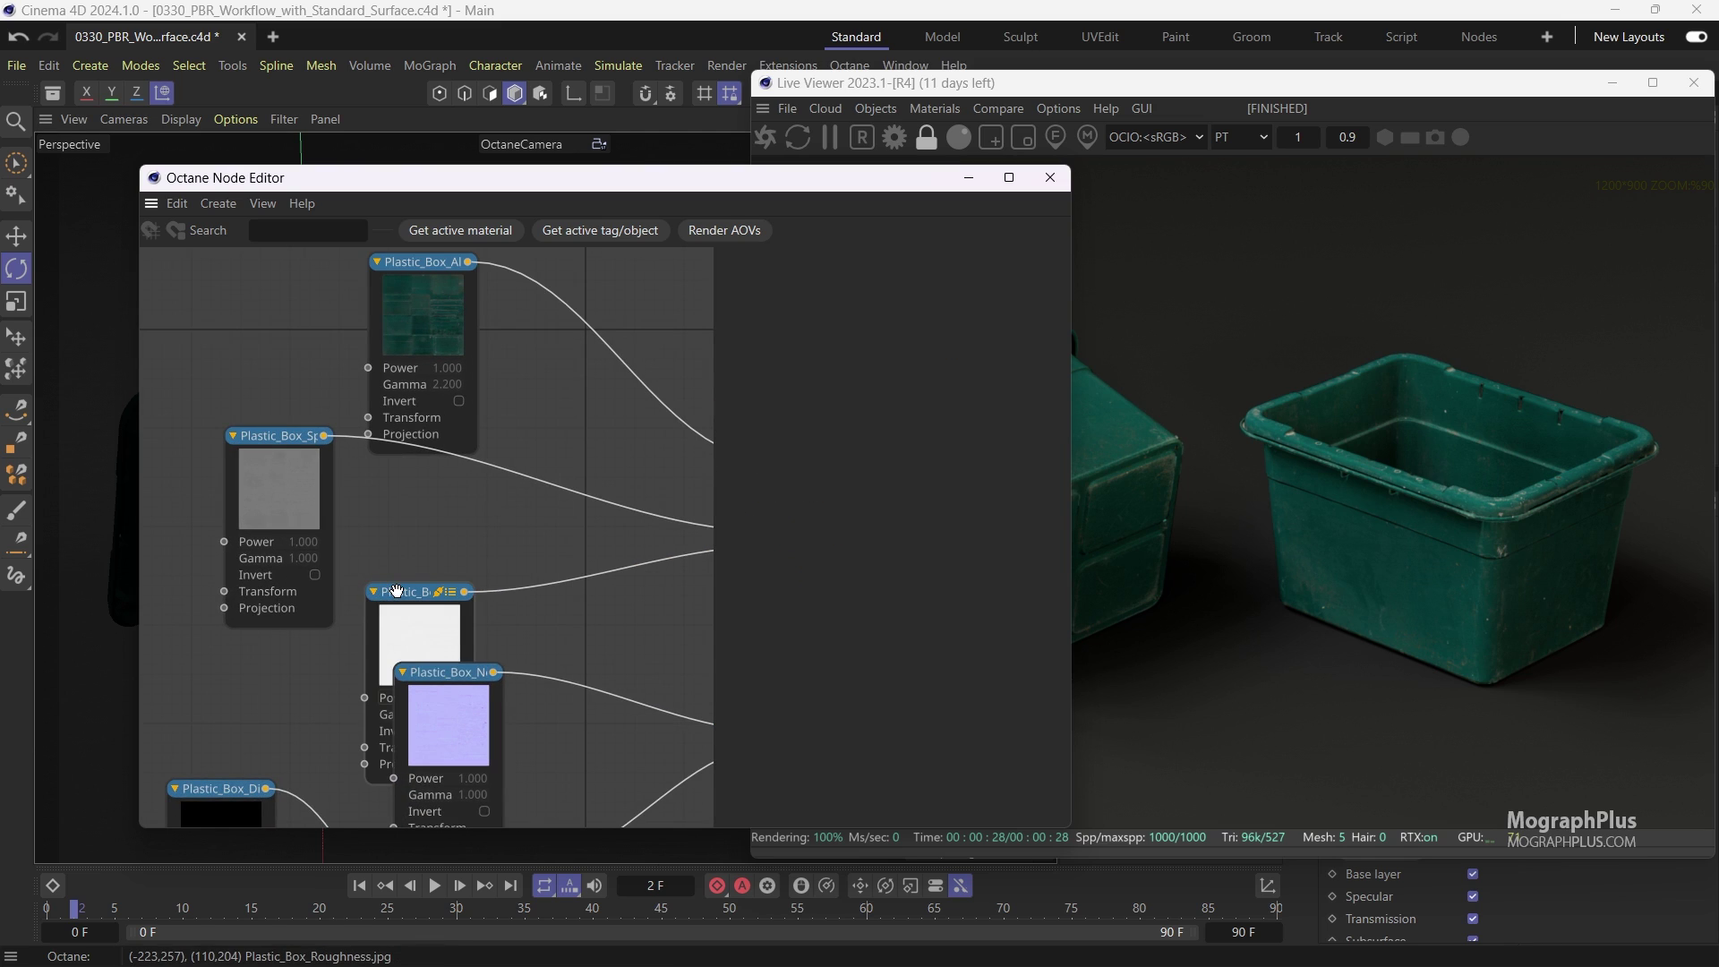
scroll(403, 612, "down", 3)
left_click_drag(417, 621, 282, 638)
left_click_drag(329, 549, 274, 512)
Spread the albedo, normal, Displacement and displacement texture nodes apart without overlaps, and move the Node Editor aside to uncover both rendered boxes
scroll(400, 571, "down", 3)
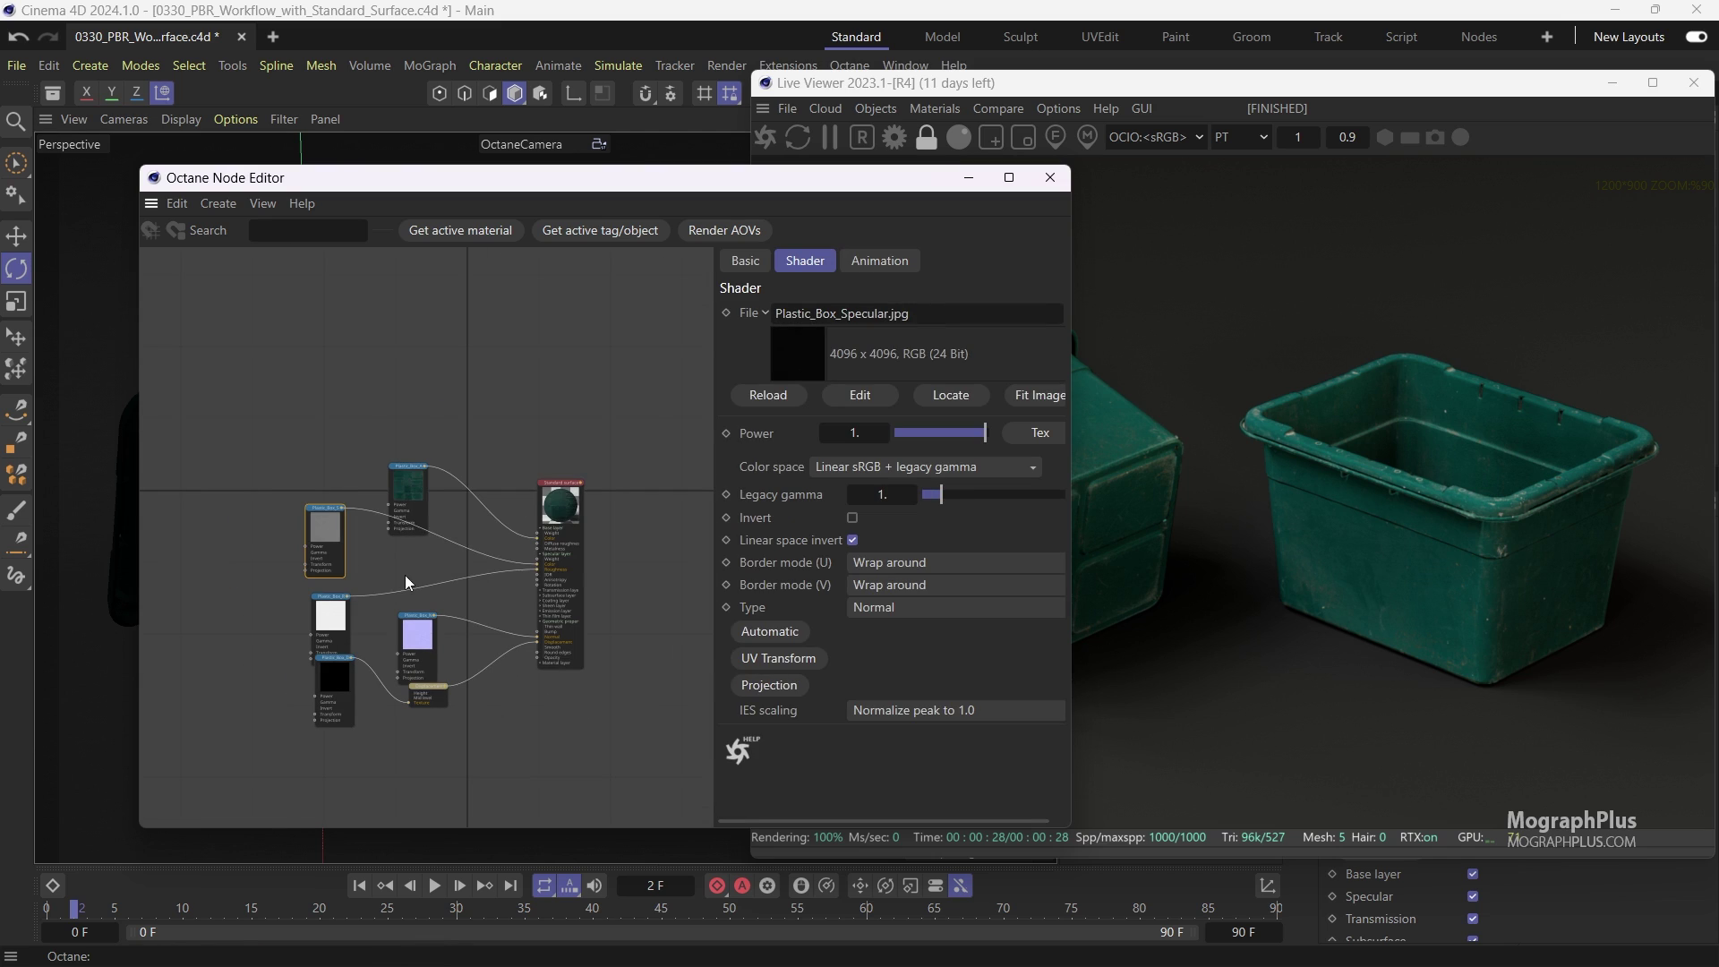
left_click_drag(407, 489, 392, 421)
left_click_drag(420, 632, 449, 622)
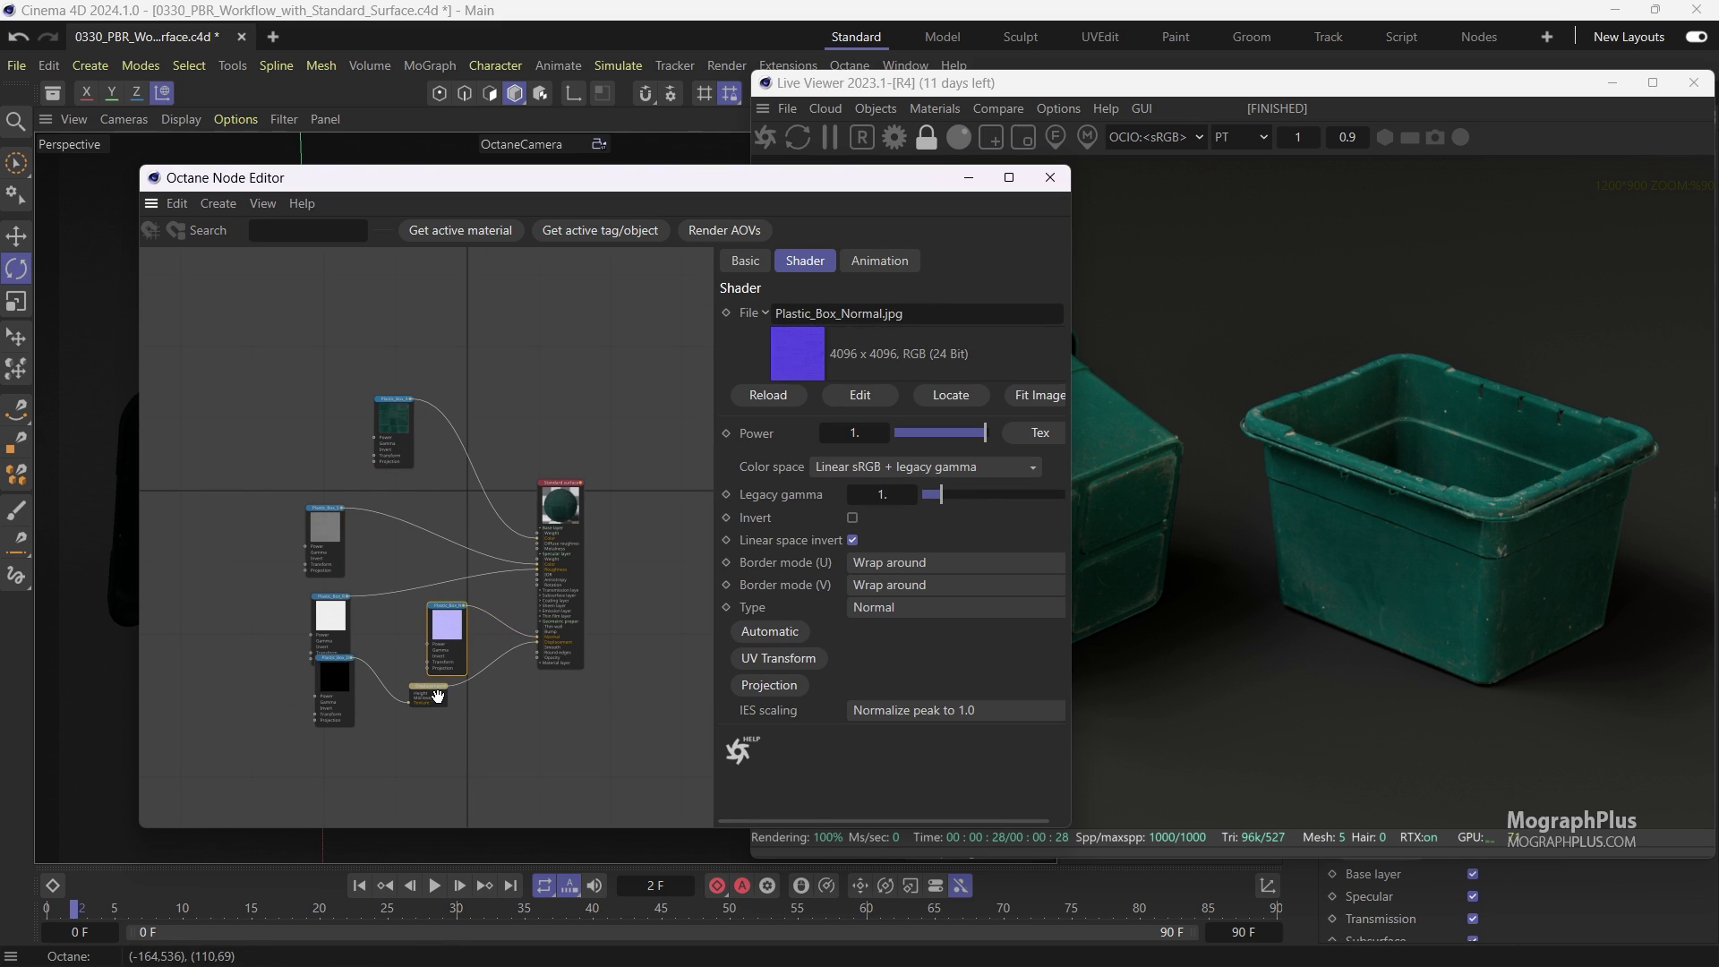
left_click_drag(437, 695, 453, 722)
left_click_drag(340, 674, 357, 718)
left_click(354, 720)
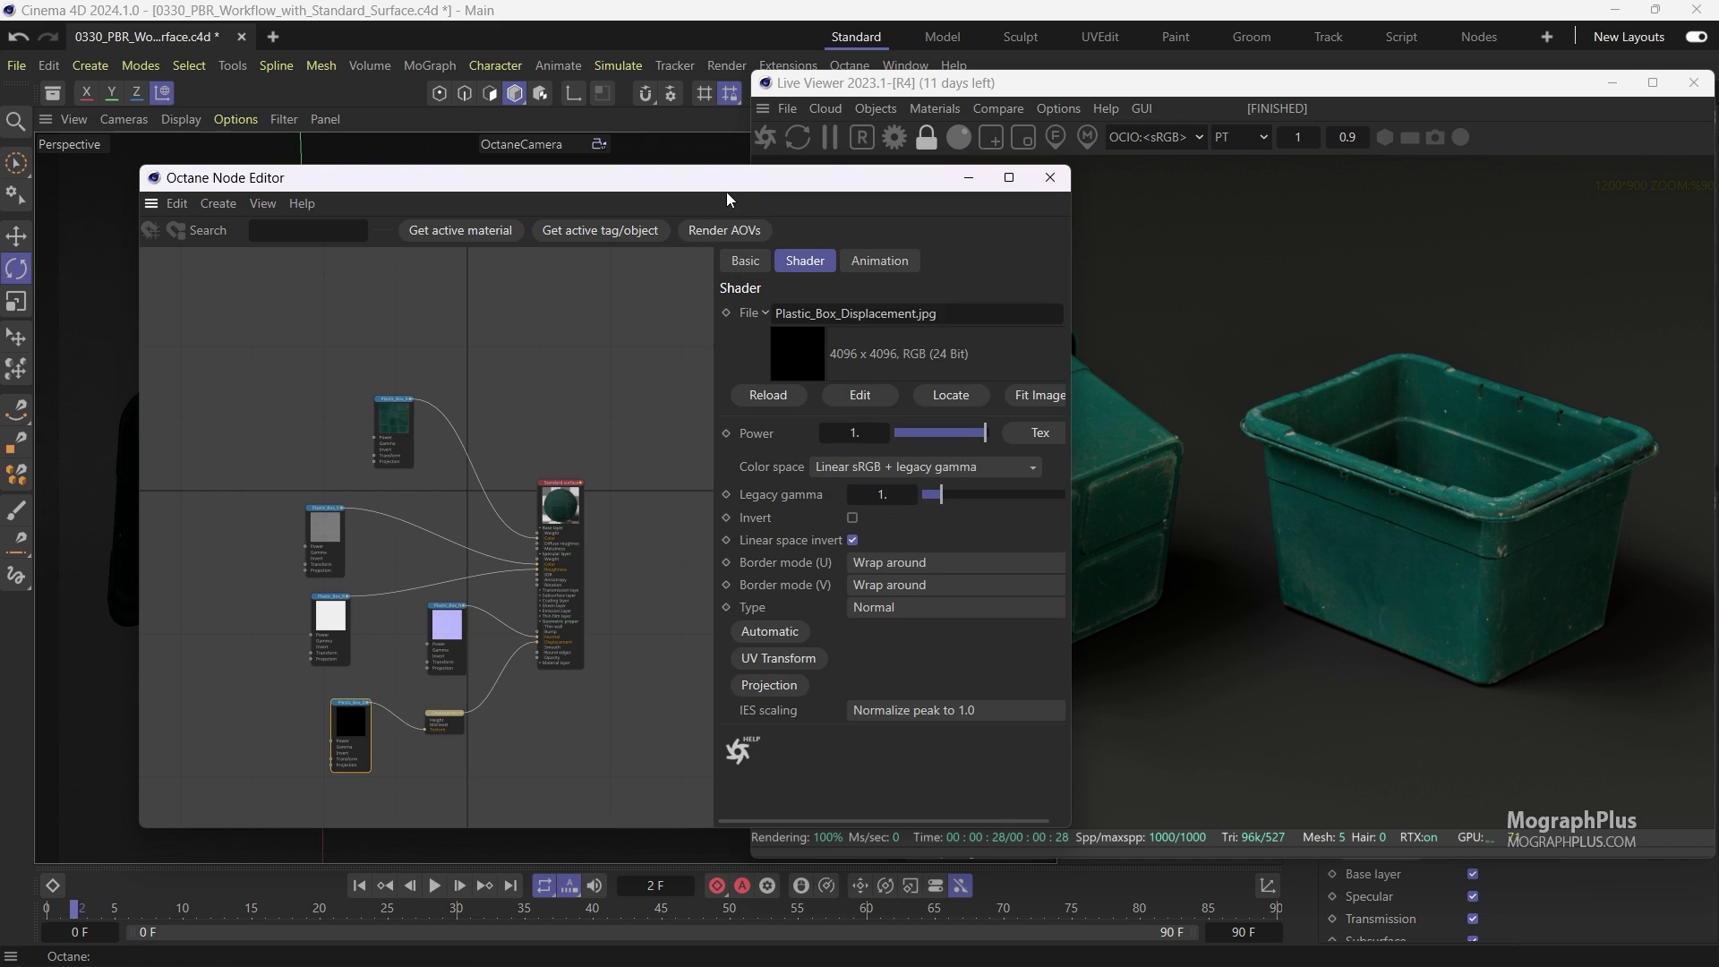
left_click_drag(727, 191, 489, 191)
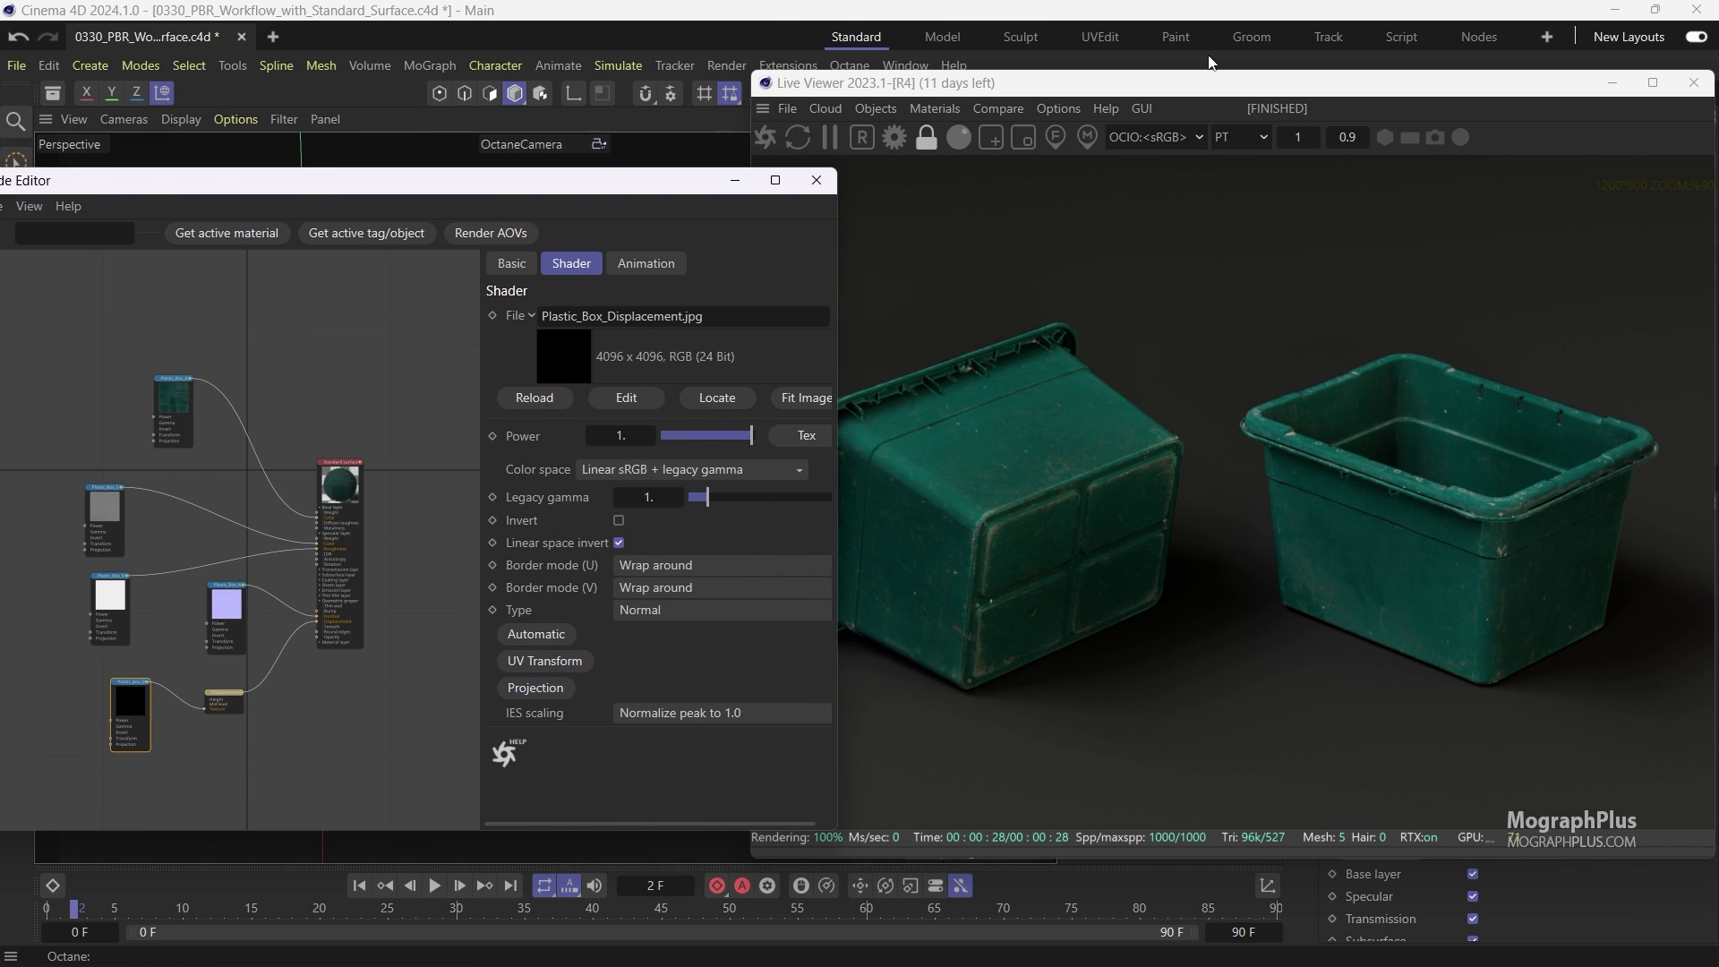
left_click(1210, 86)
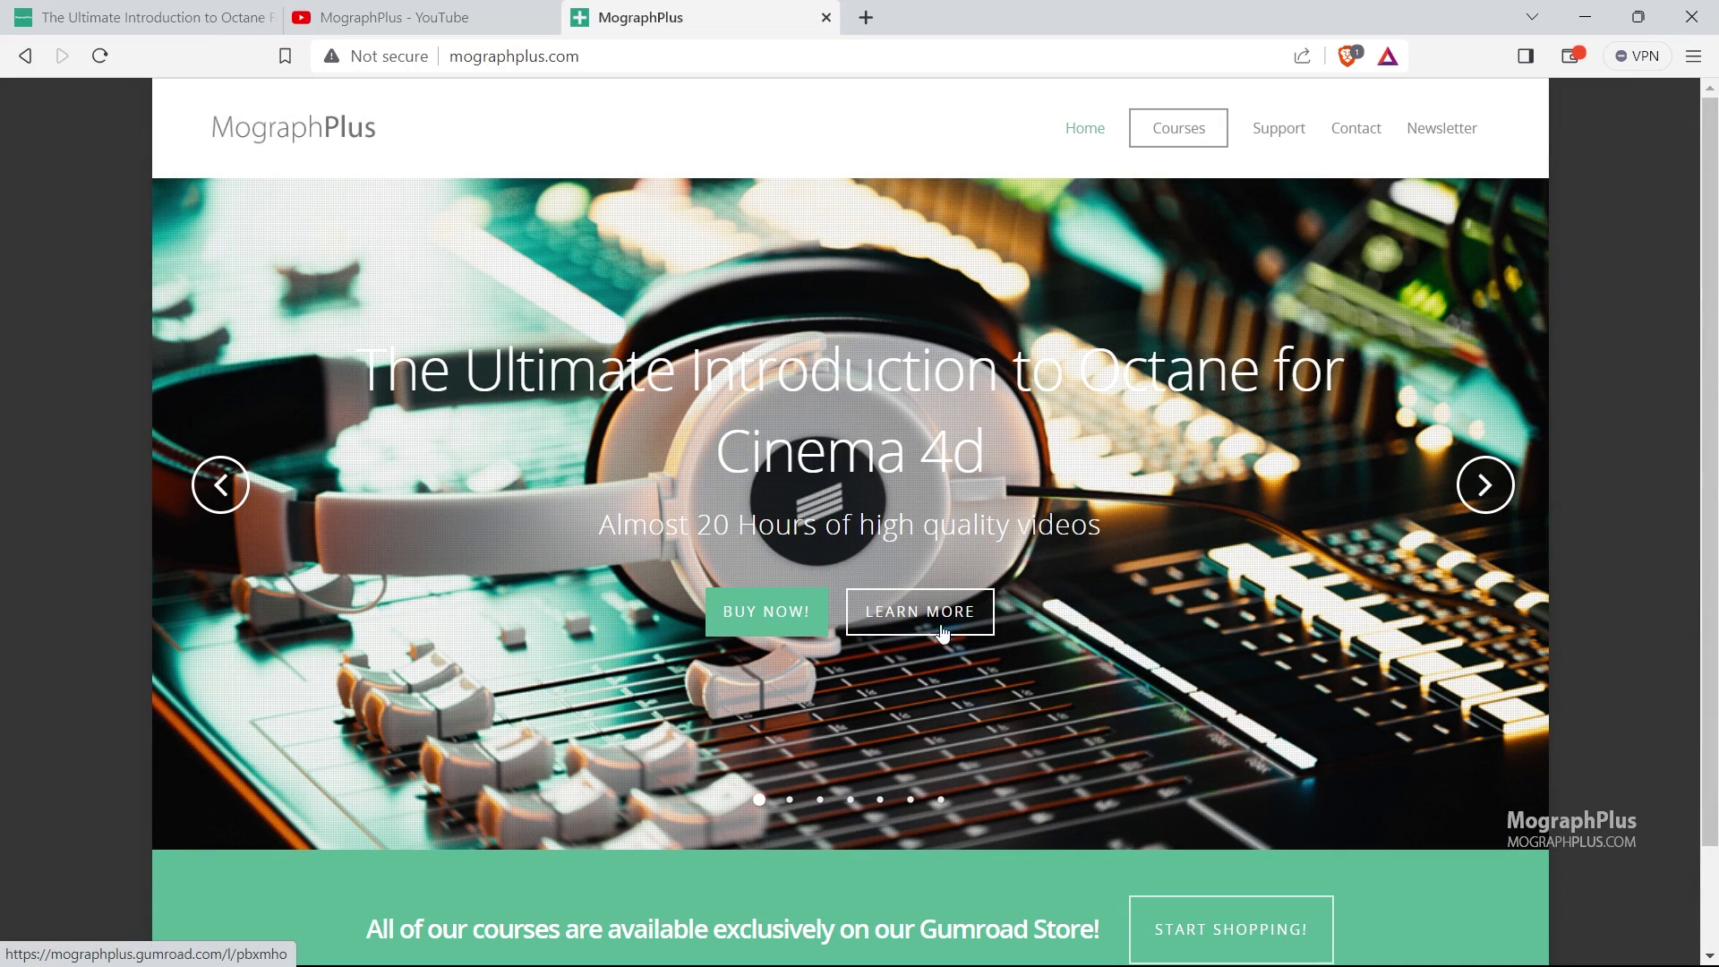
Switch to the web browser and look through the course slides on the MographPlus homepage
left_click(1489, 501)
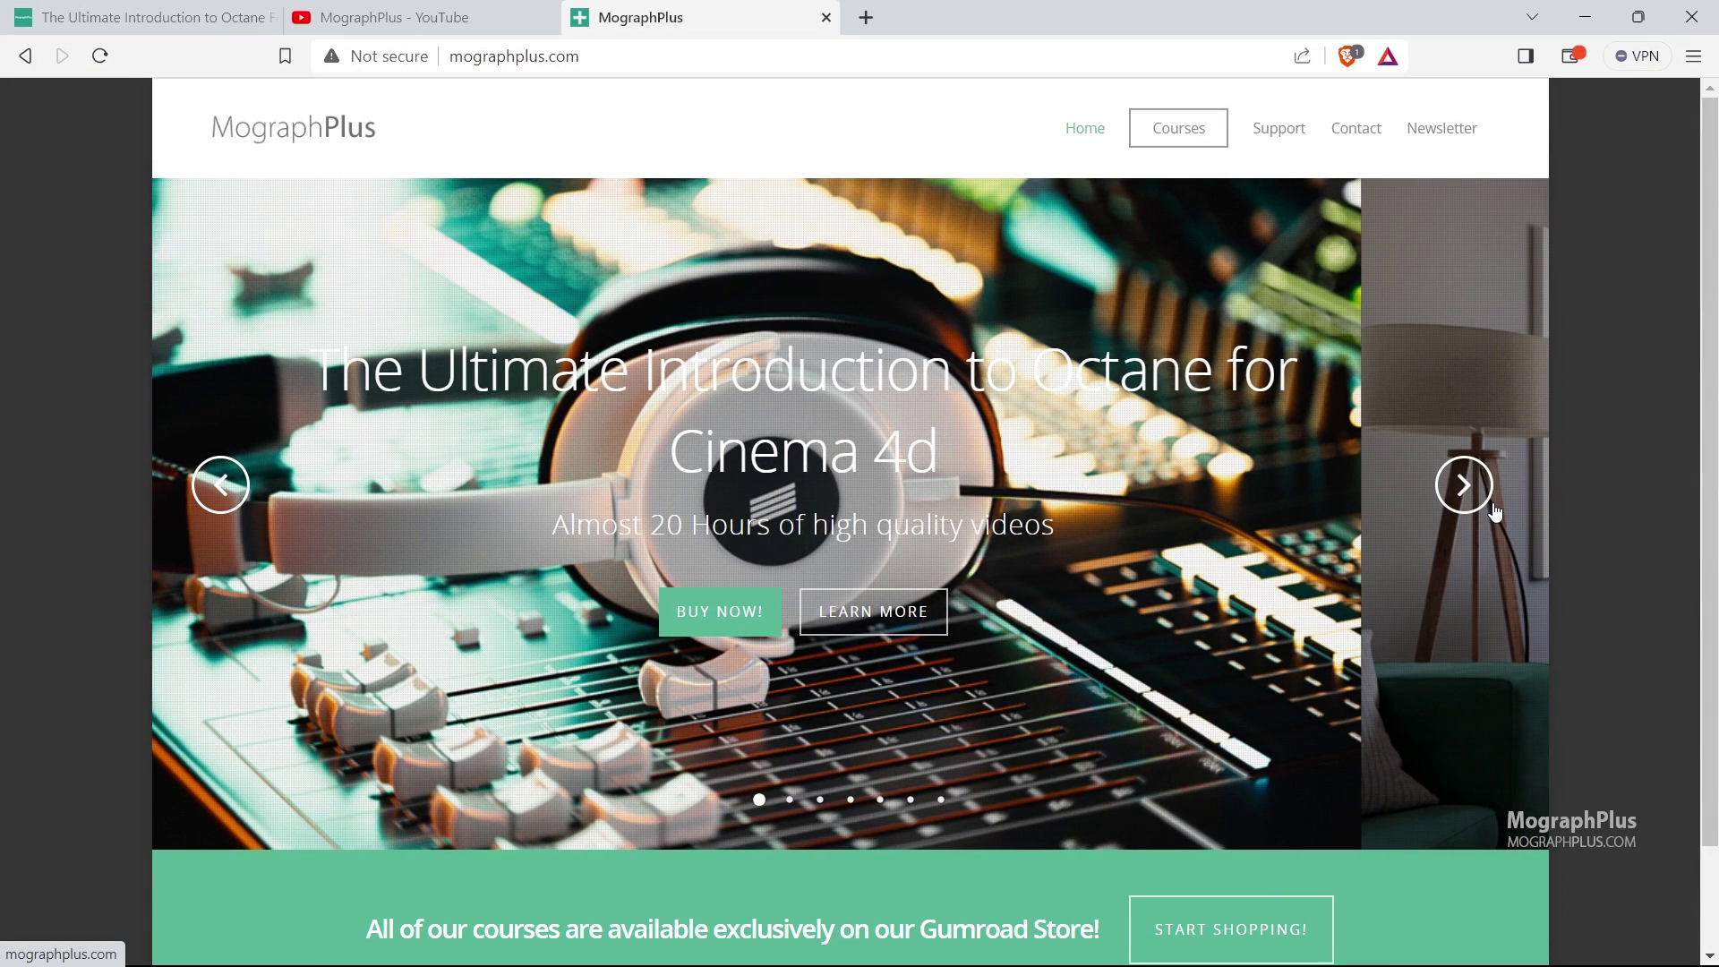
left_click(1492, 504)
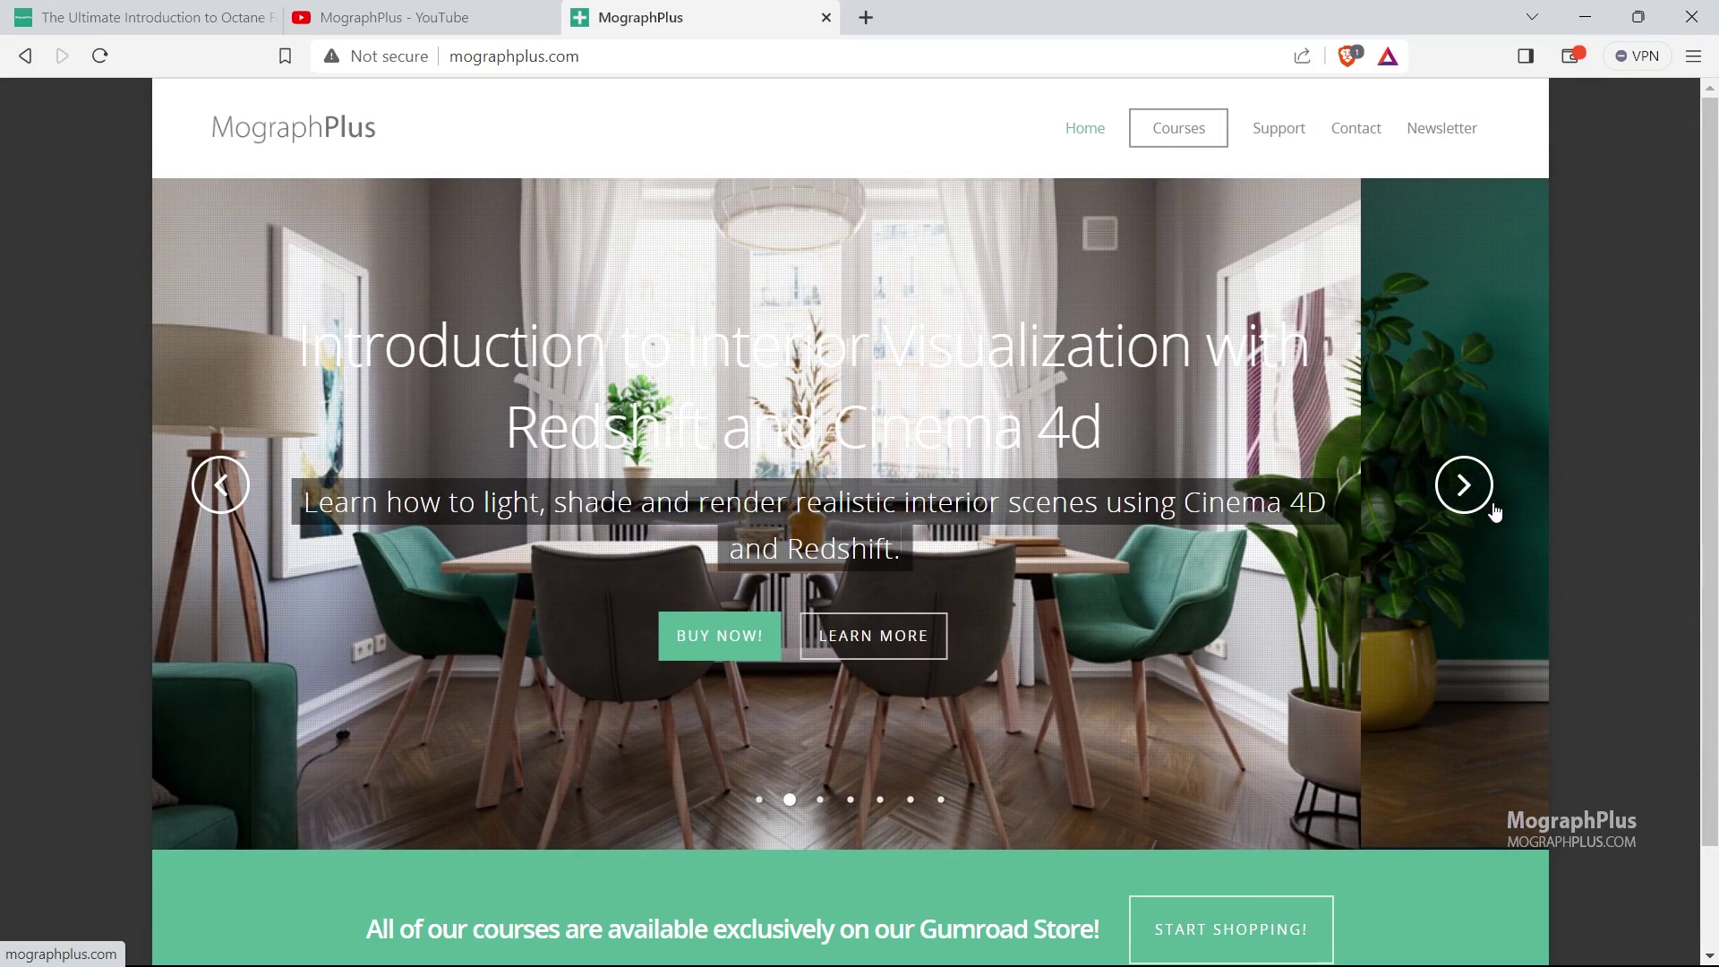
left_click(1494, 511)
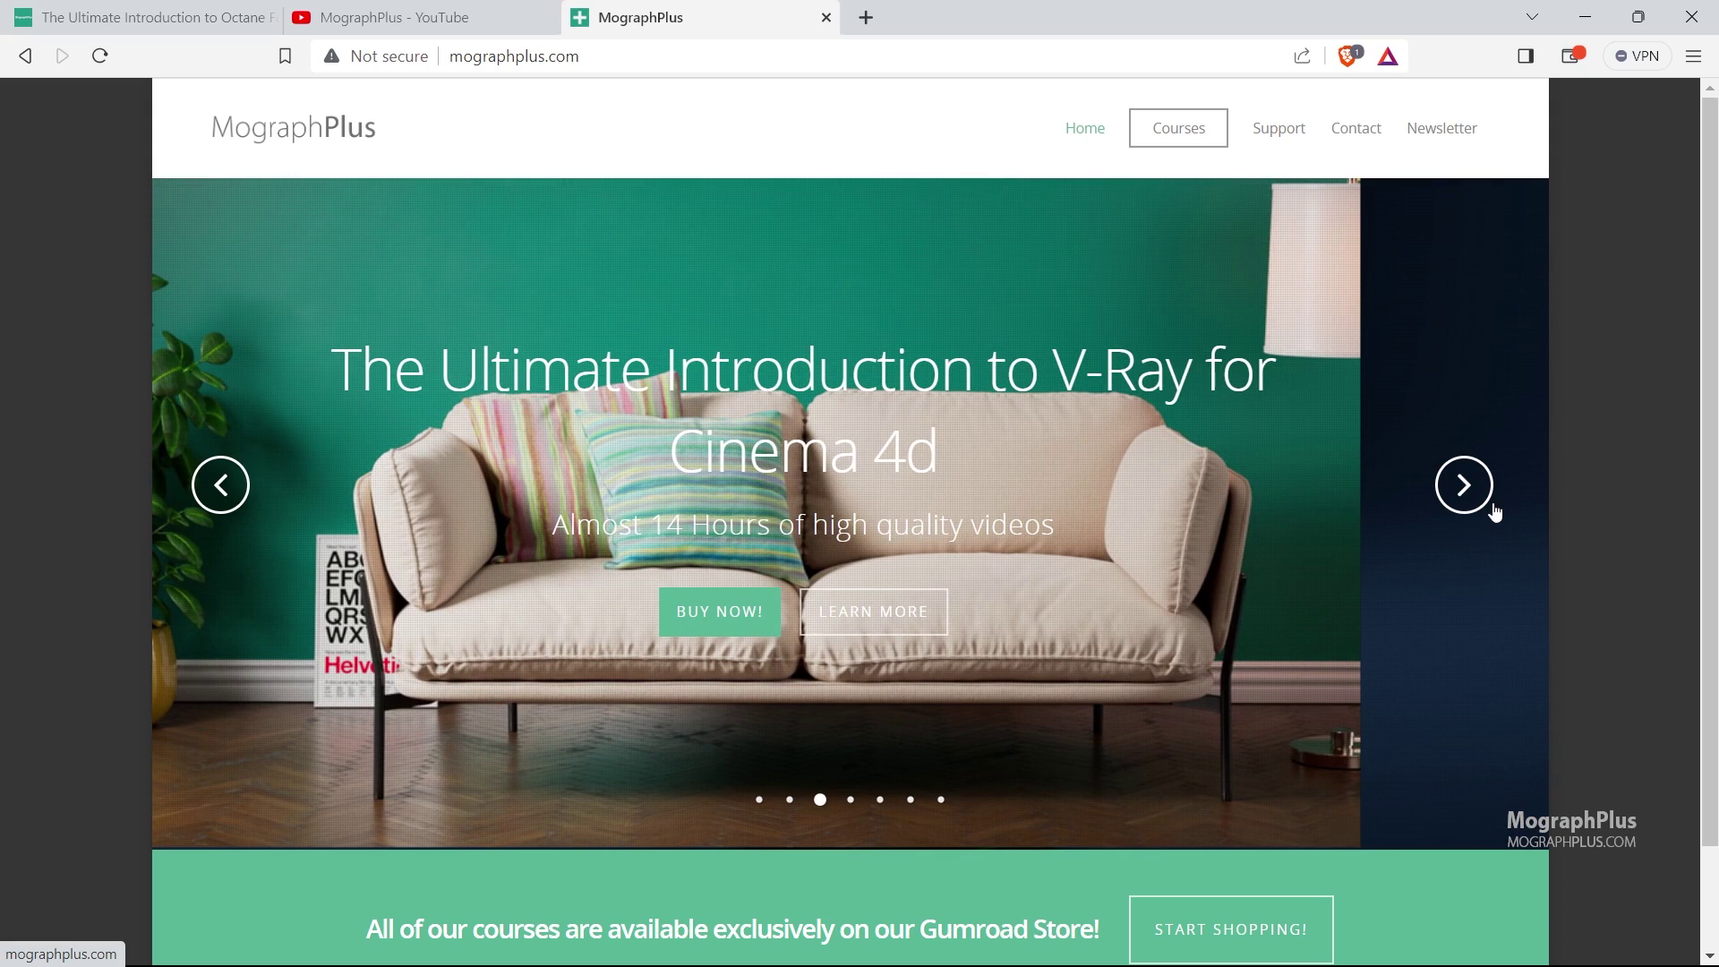